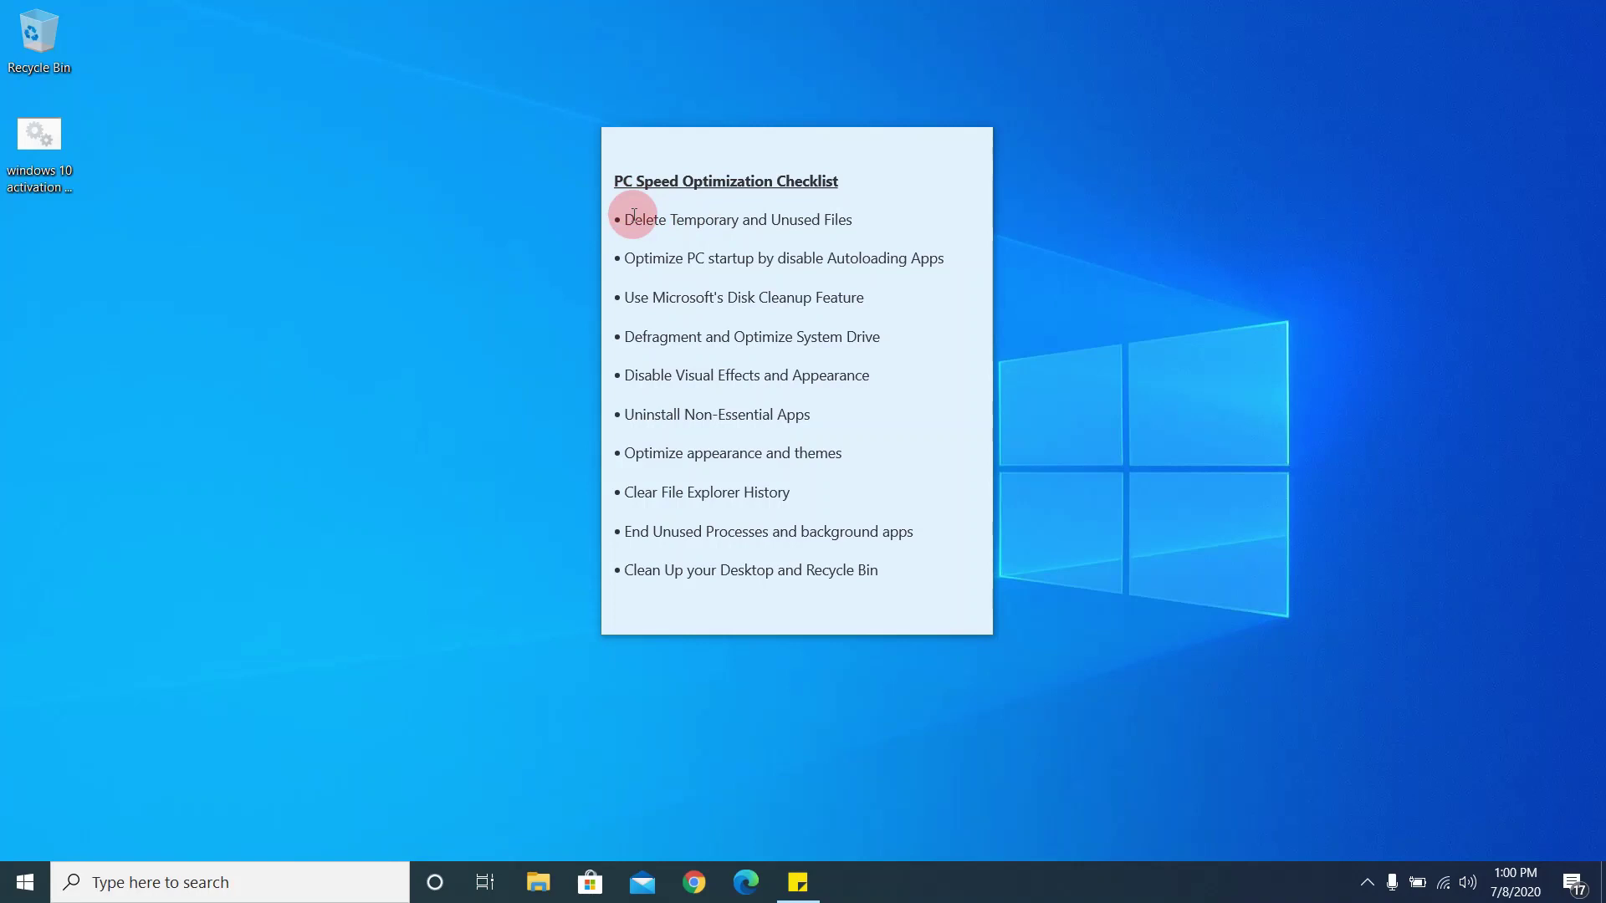
pyautogui.rightClick(1149, 326)
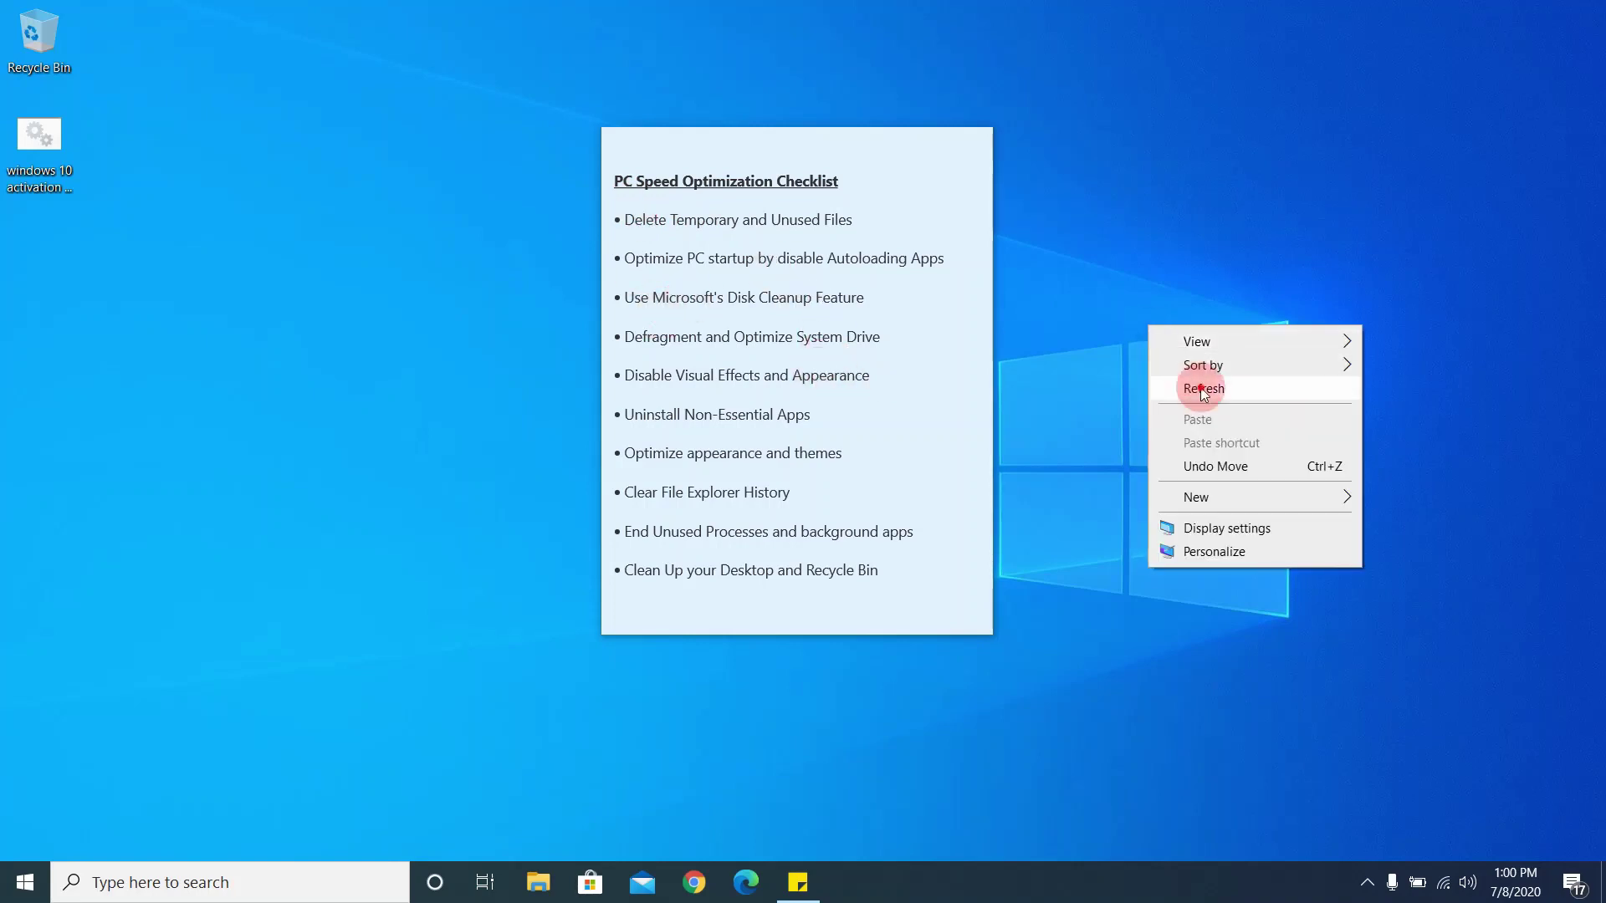
pyautogui.click(1203, 389)
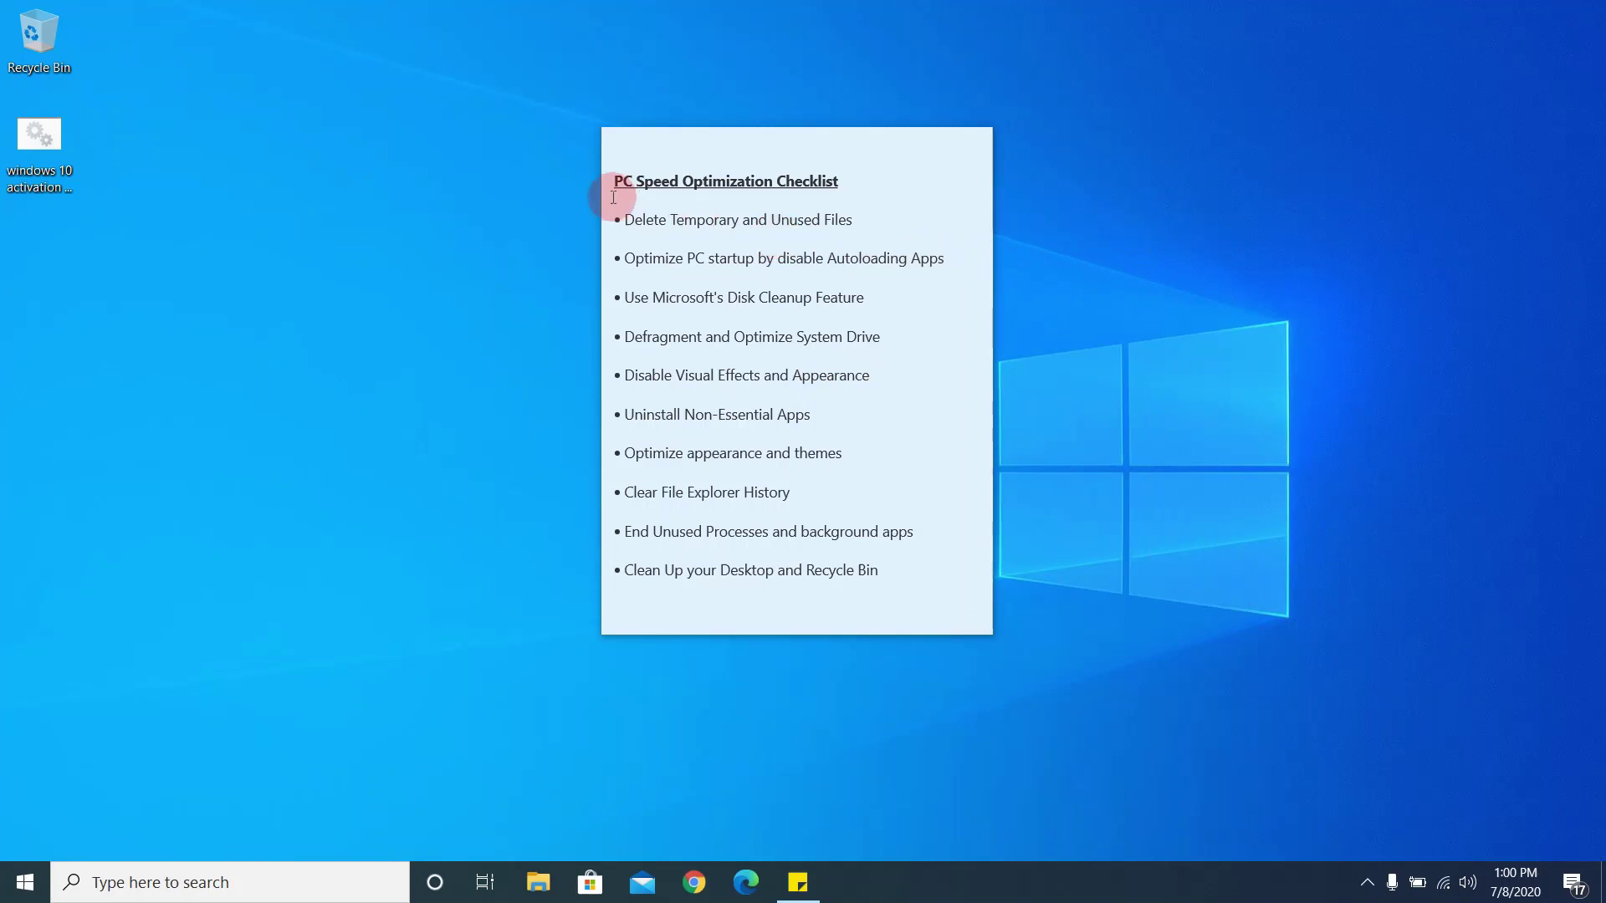
# Make the checklist item "Delete Temporary and Unused Files" bold and move the sticky note to the desktop's upper-right corner.
pyautogui.click(631, 219)
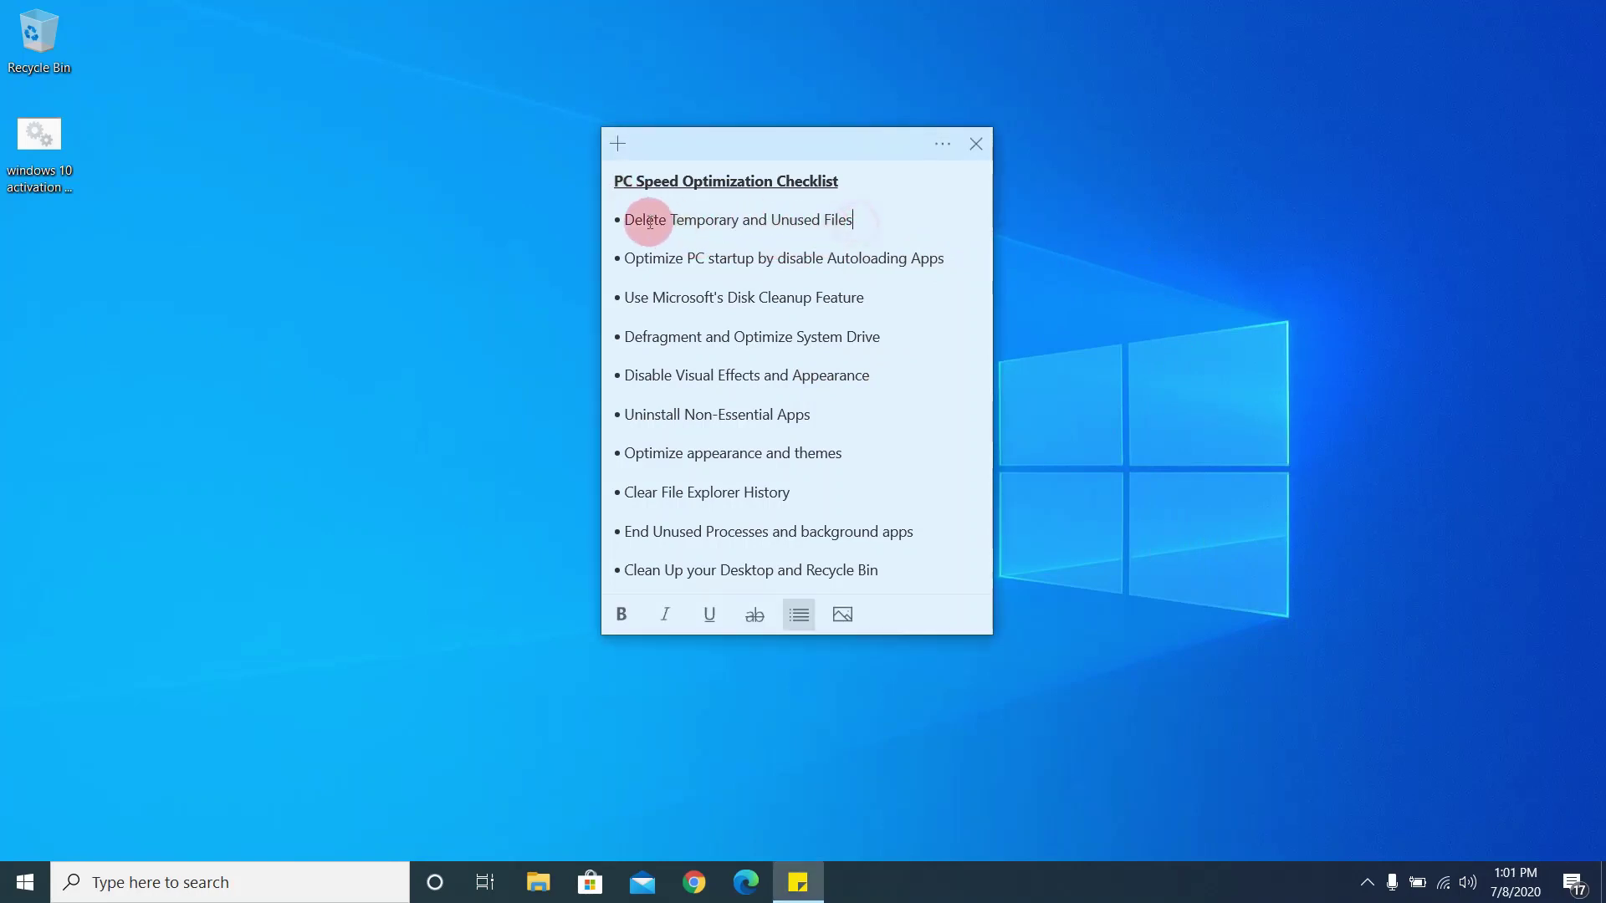
pyautogui.moveTo(622, 219); pyautogui.dragTo(875, 227)
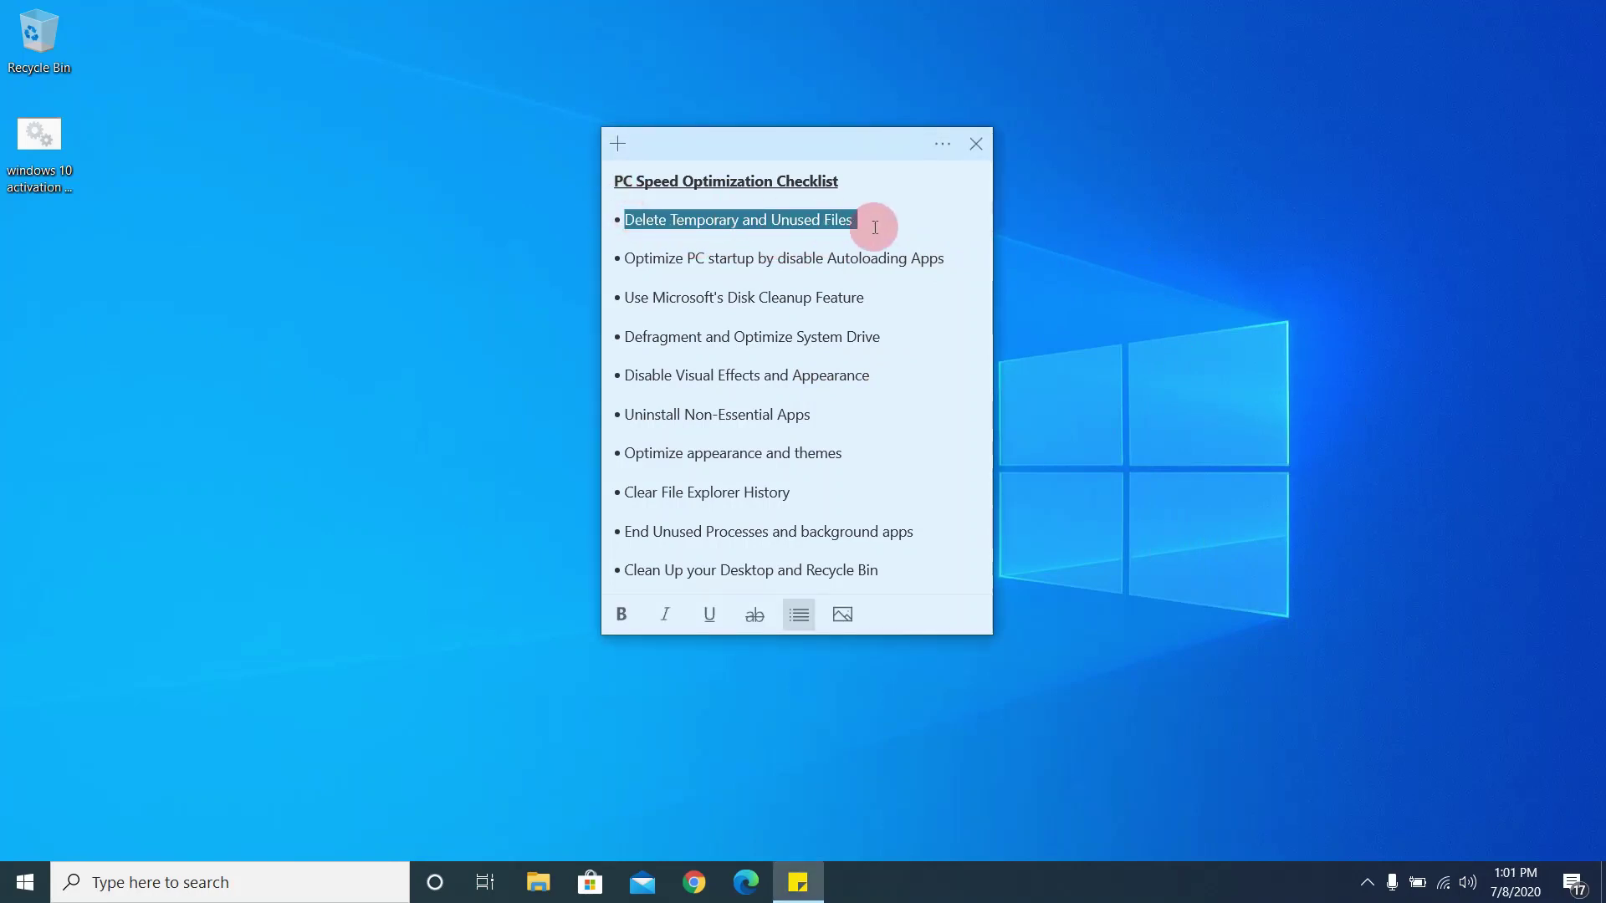
pyautogui.hotkey('ctrl', 'b')
pyautogui.moveTo(824, 146); pyautogui.dragTo(1390, 56)
pyautogui.click(248, 729)
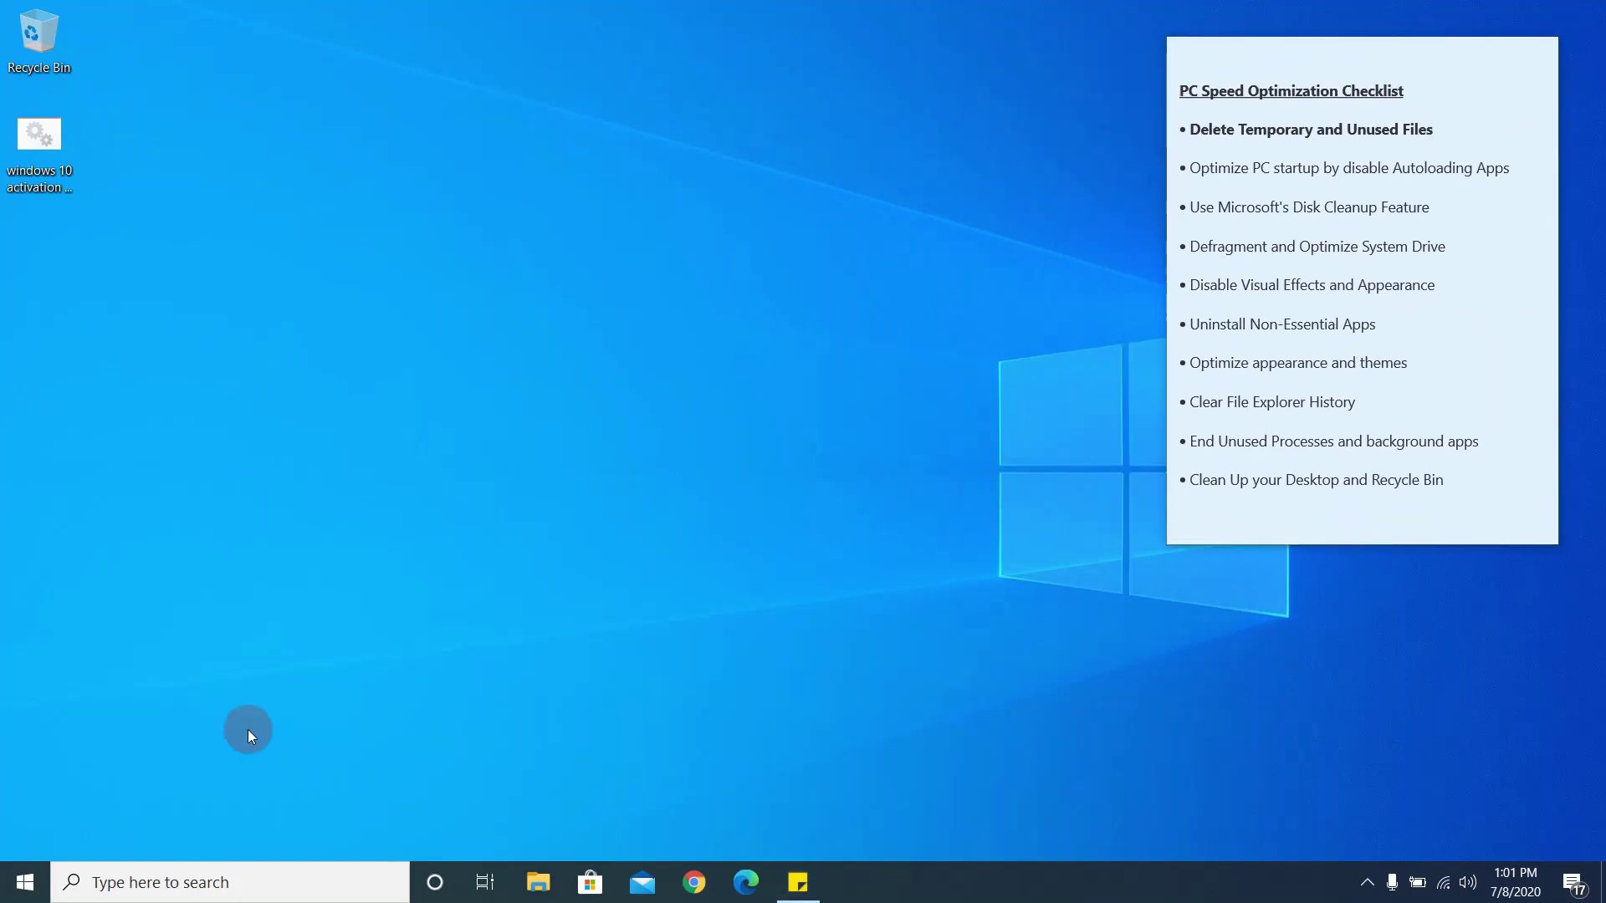
pyautogui.rightClick(247, 730)
pyautogui.click(301, 559)
# Open the user's temporary files folder by running %temp%.
pyautogui.press('super+r')
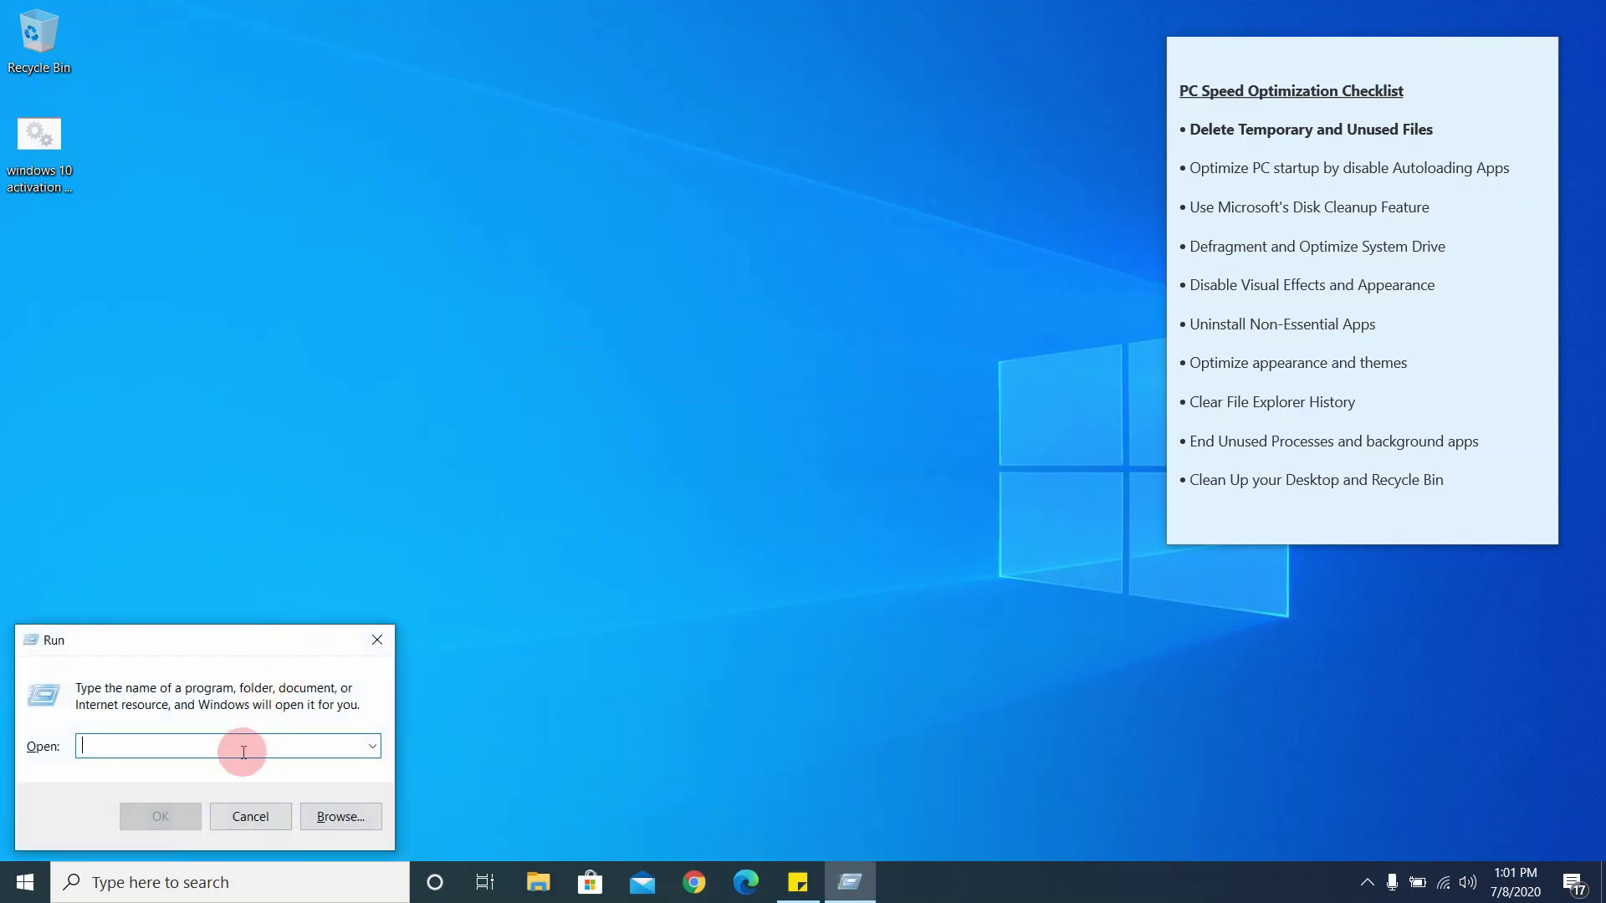
pyautogui.write('%temp%')
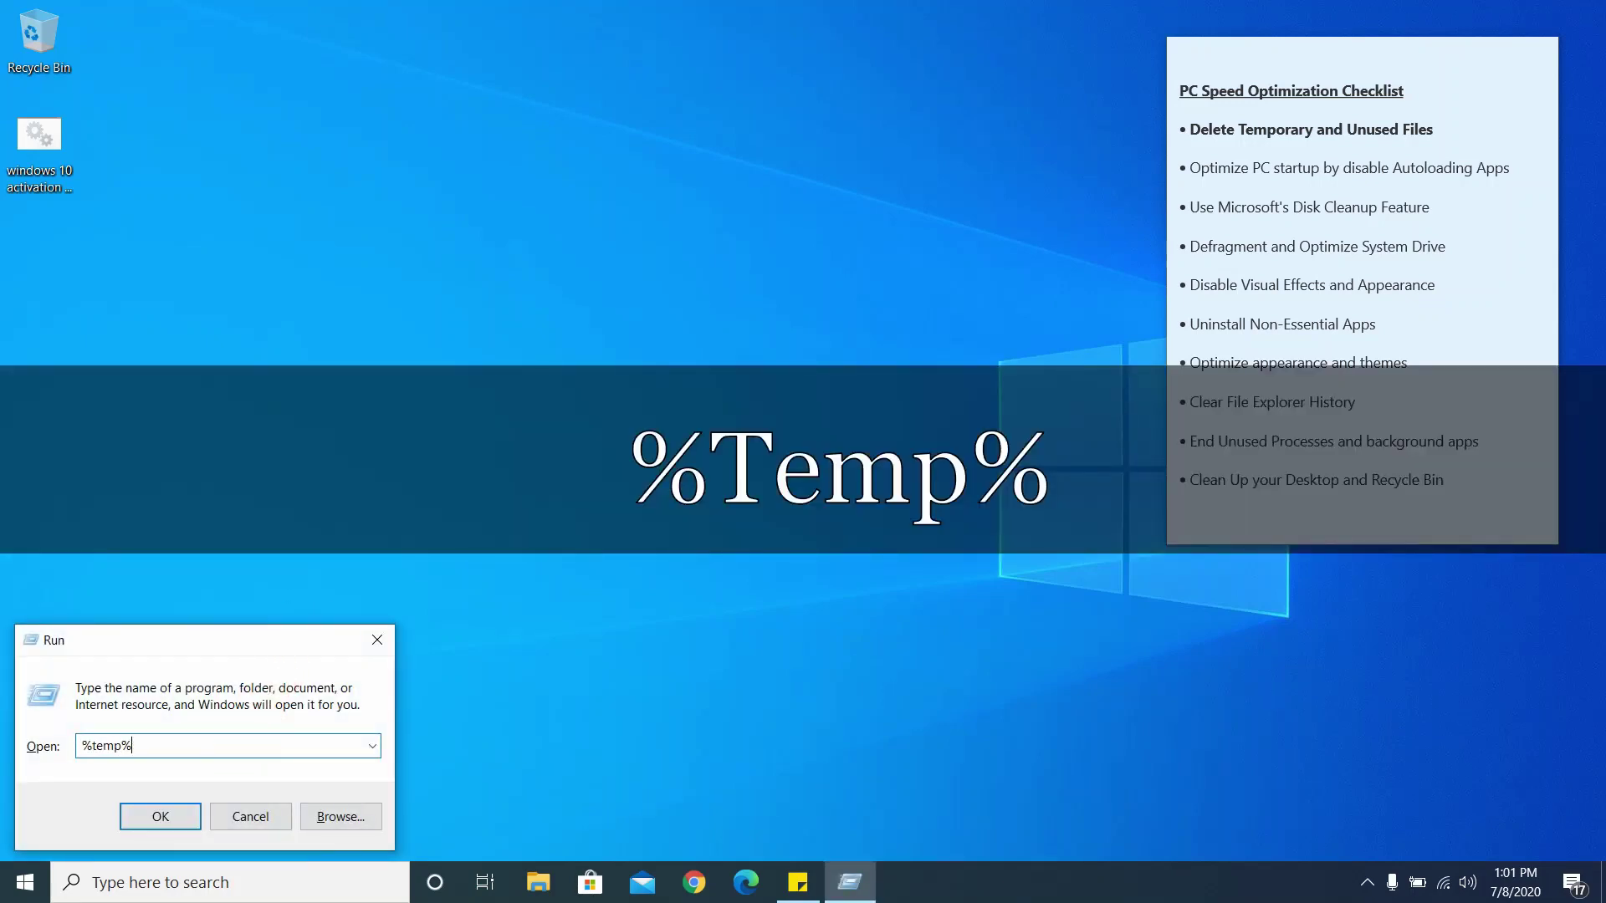
pyautogui.press('Return')
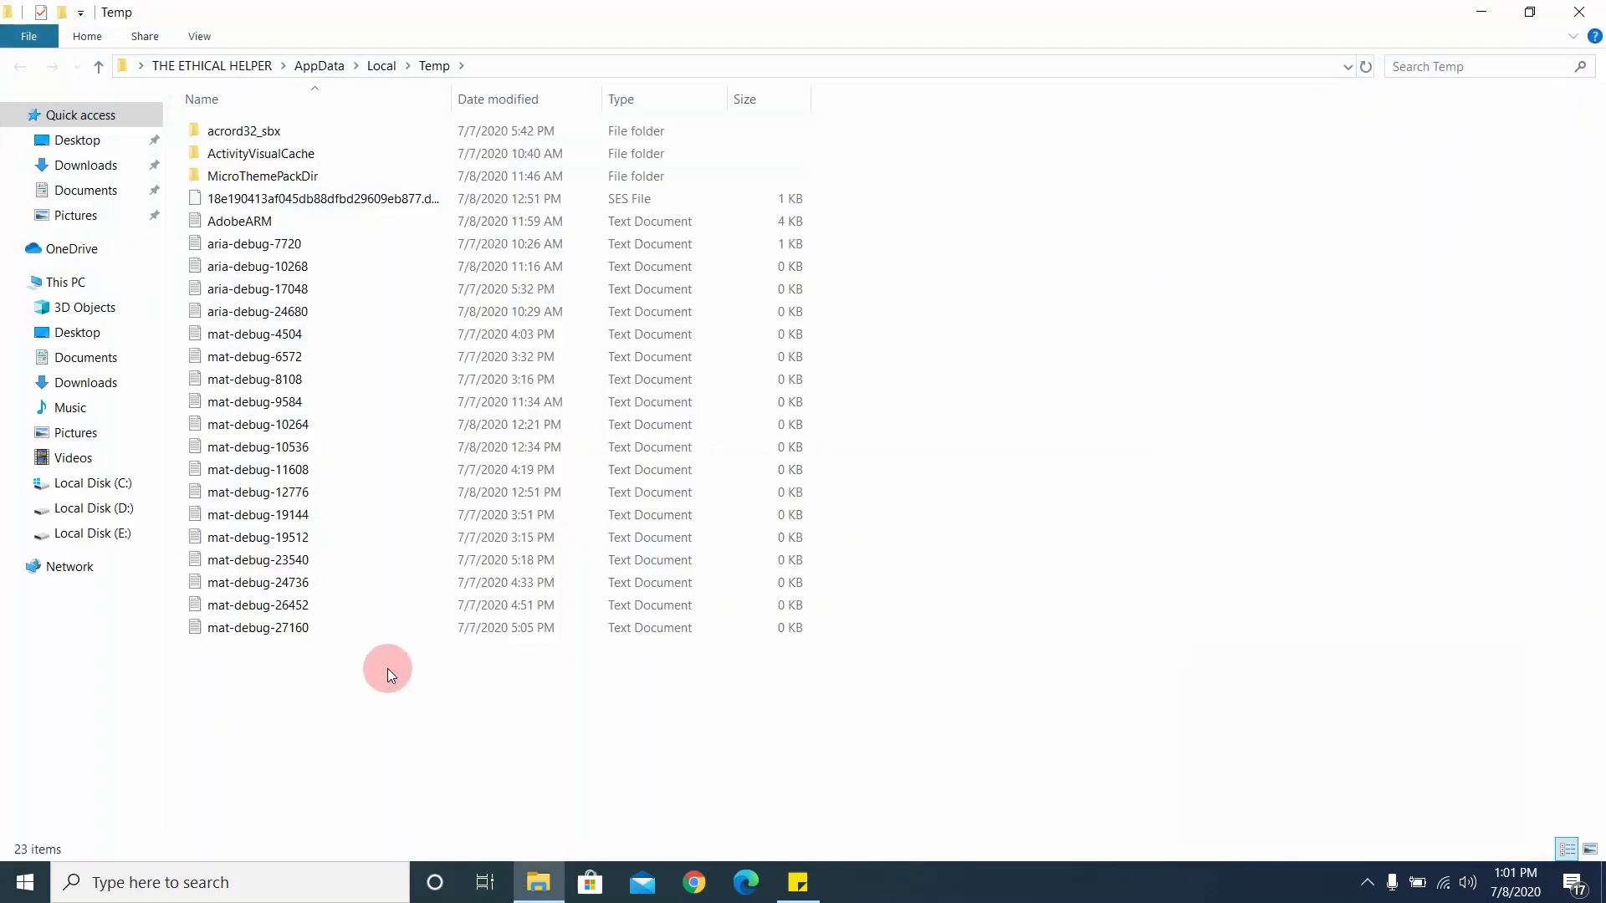
pyautogui.moveTo(313, 715); pyautogui.dragTo(273, 127)
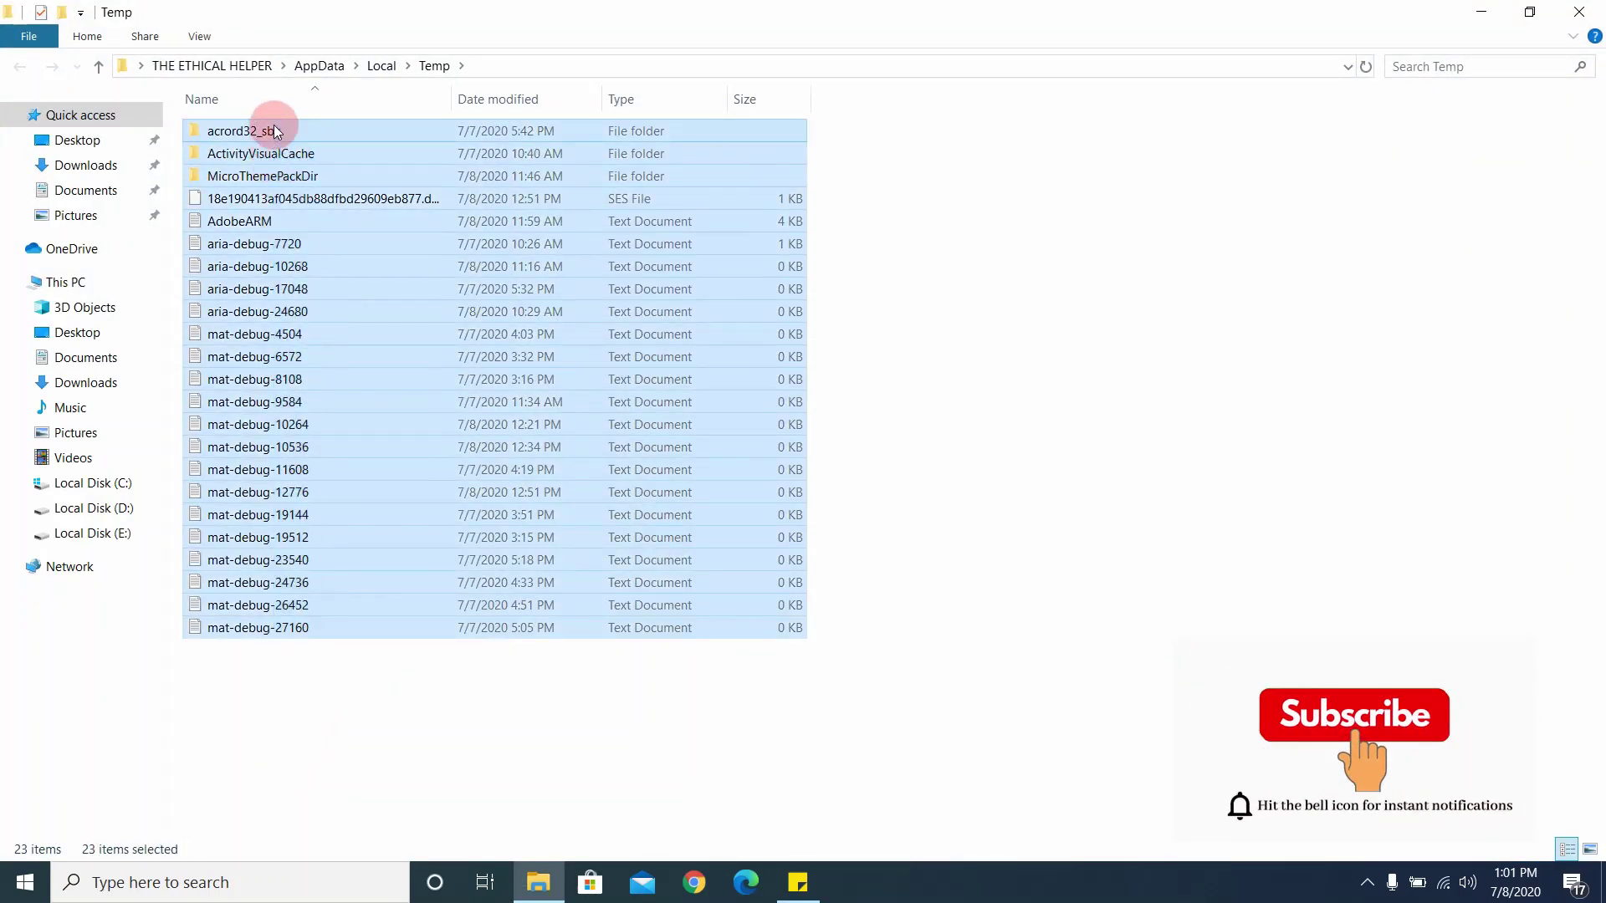
pyautogui.click(849, 248)
pyautogui.moveTo(827, 127); pyautogui.dragTo(583, 663)
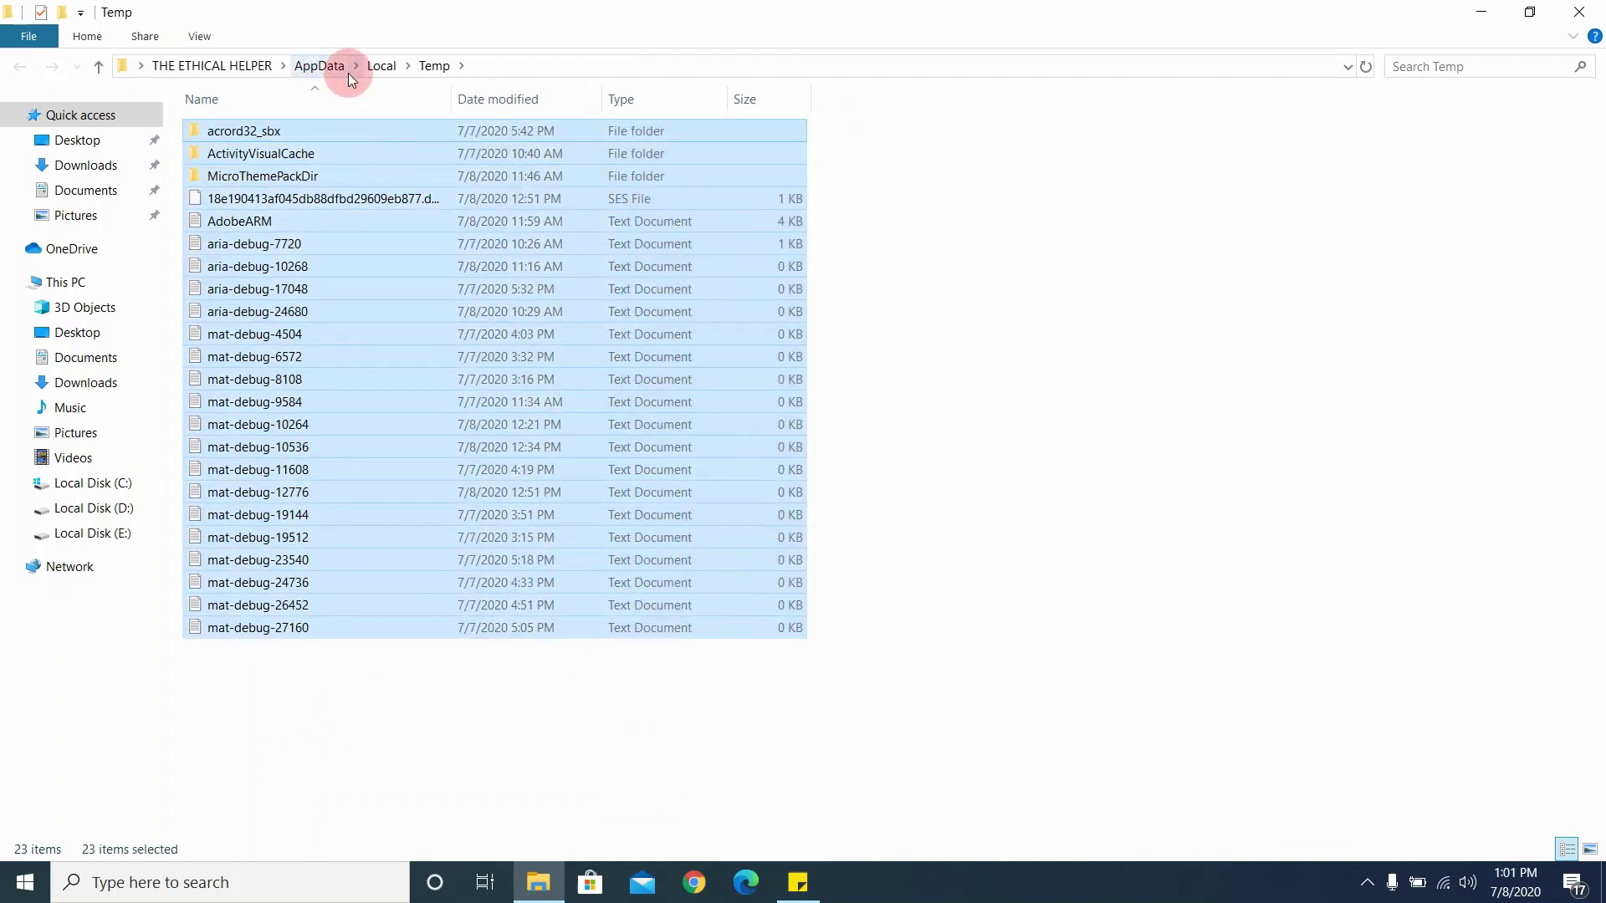
pyautogui.click(348, 680)
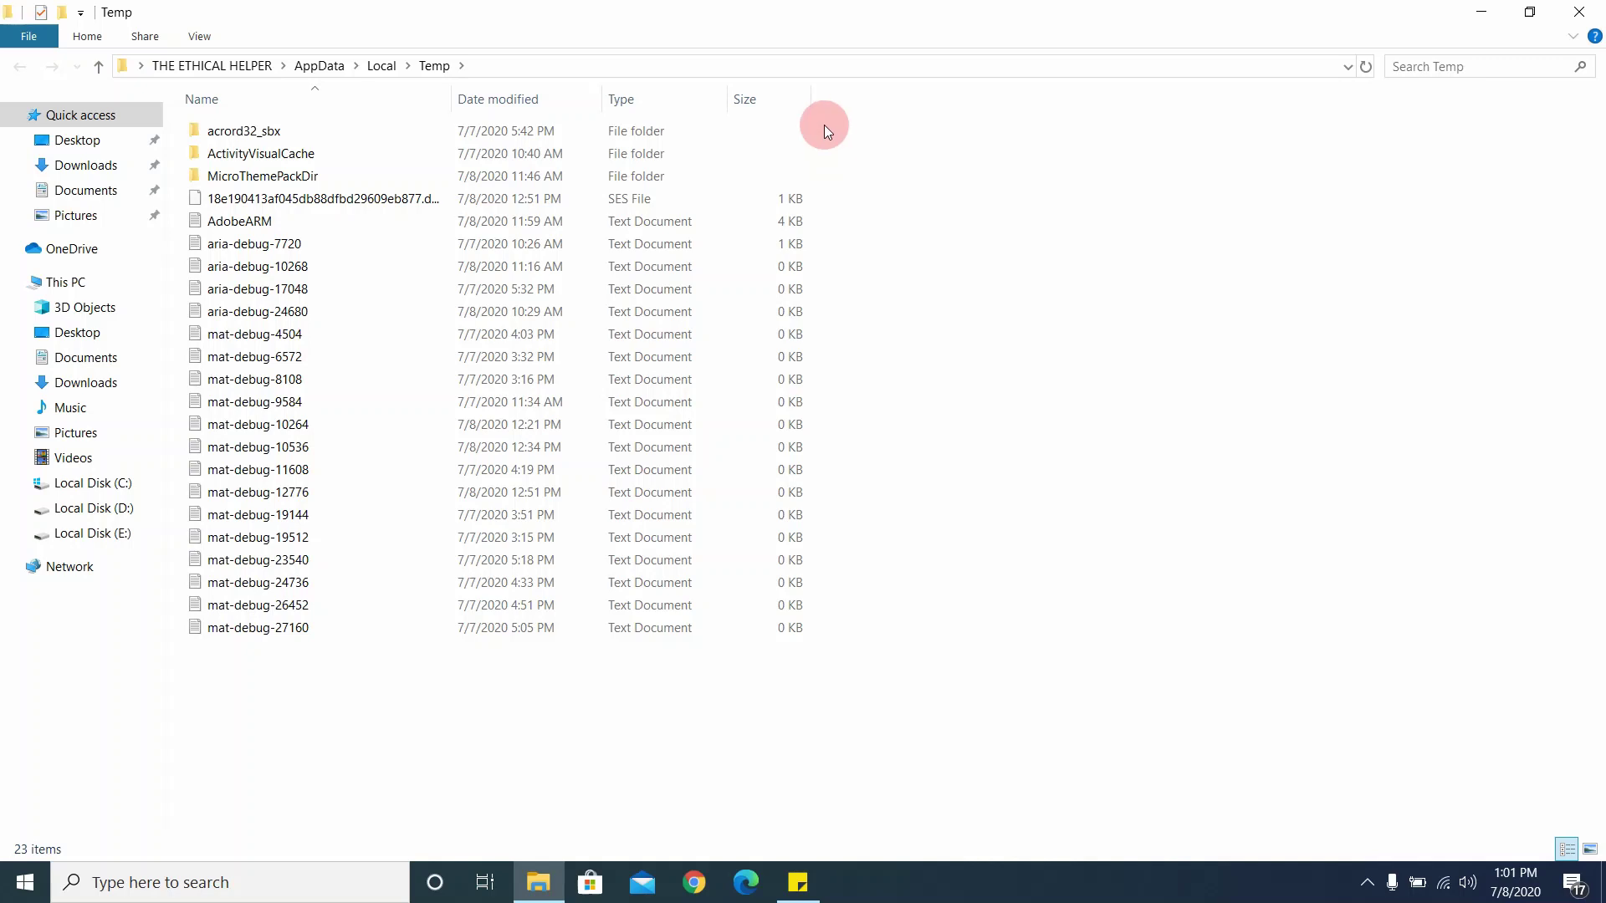
pyautogui.moveTo(830, 127); pyautogui.dragTo(653, 655)
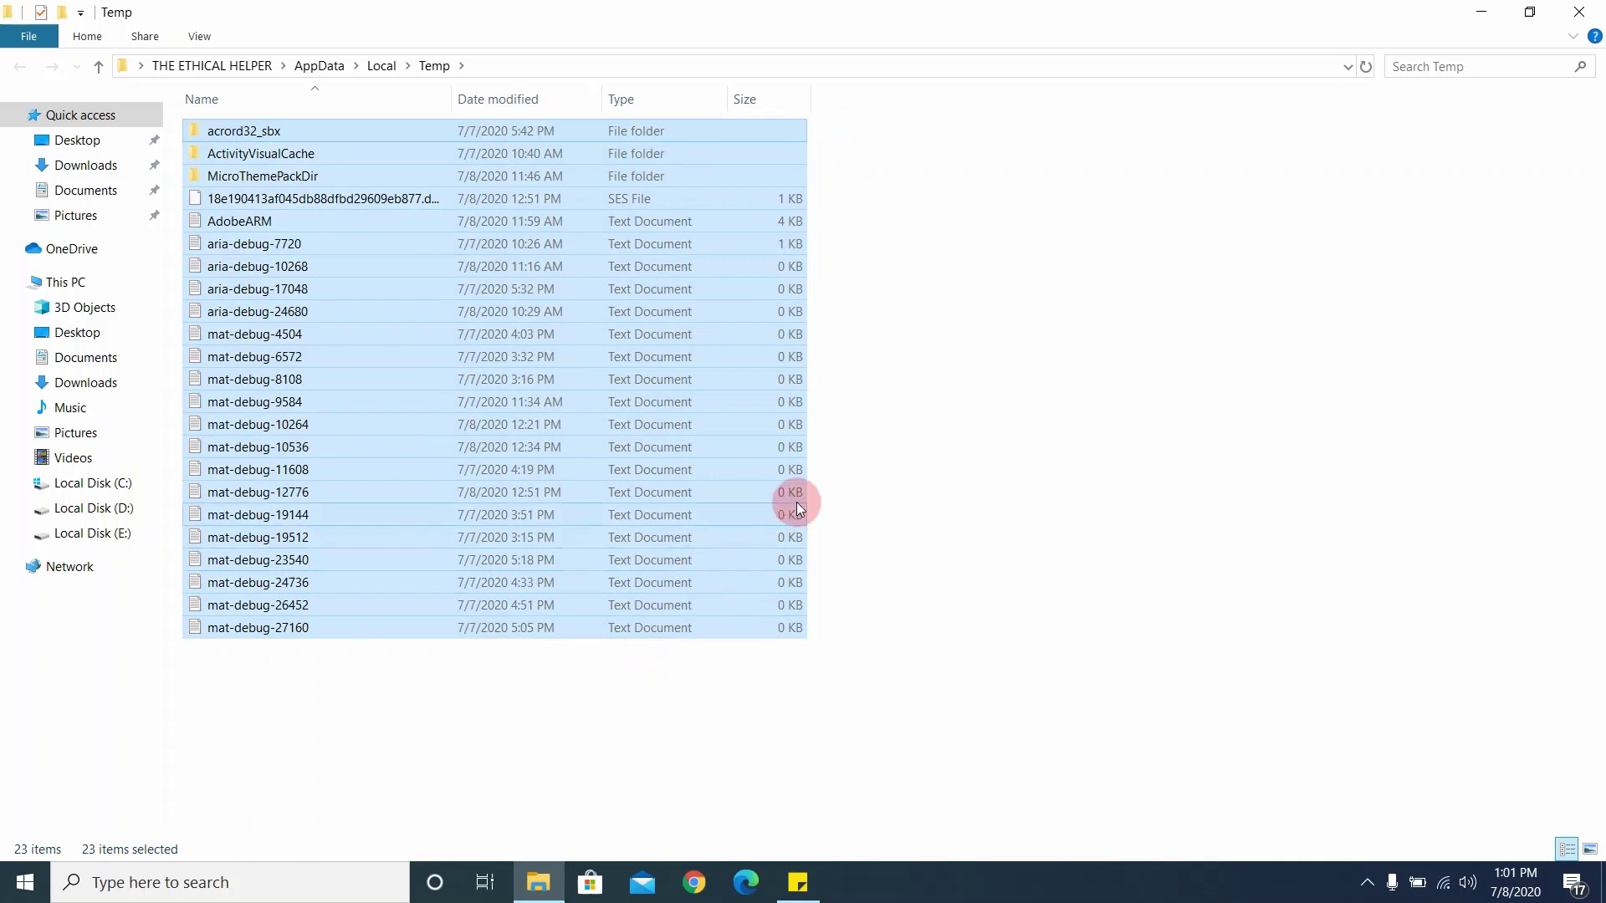
pyautogui.click(820, 483)
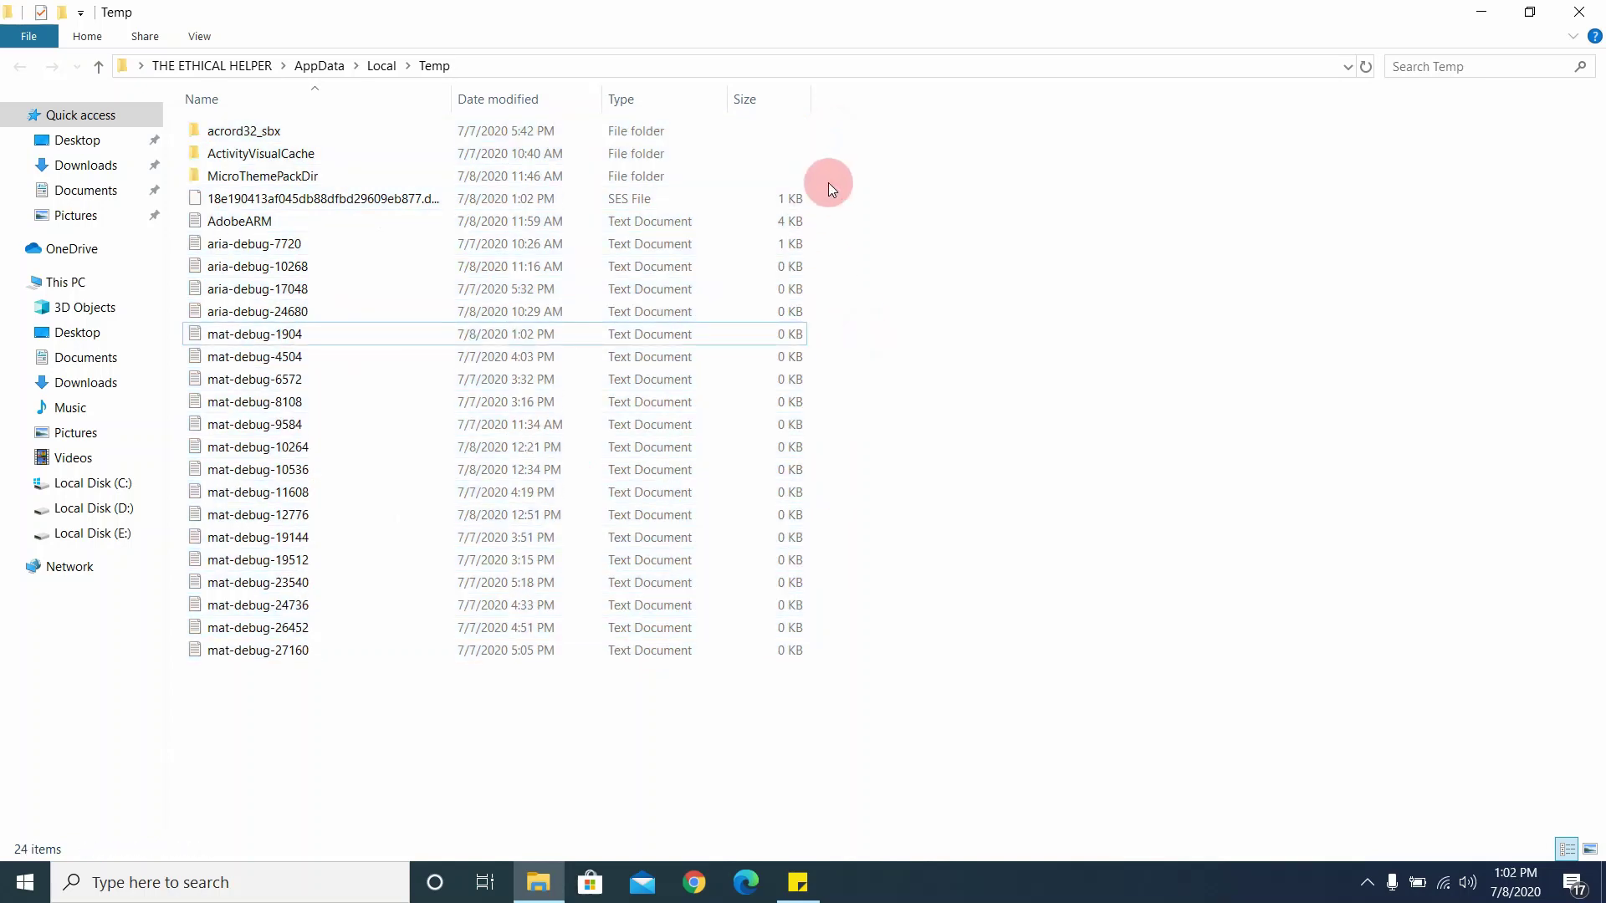
pyautogui.moveTo(836, 132); pyautogui.dragTo(617, 674)
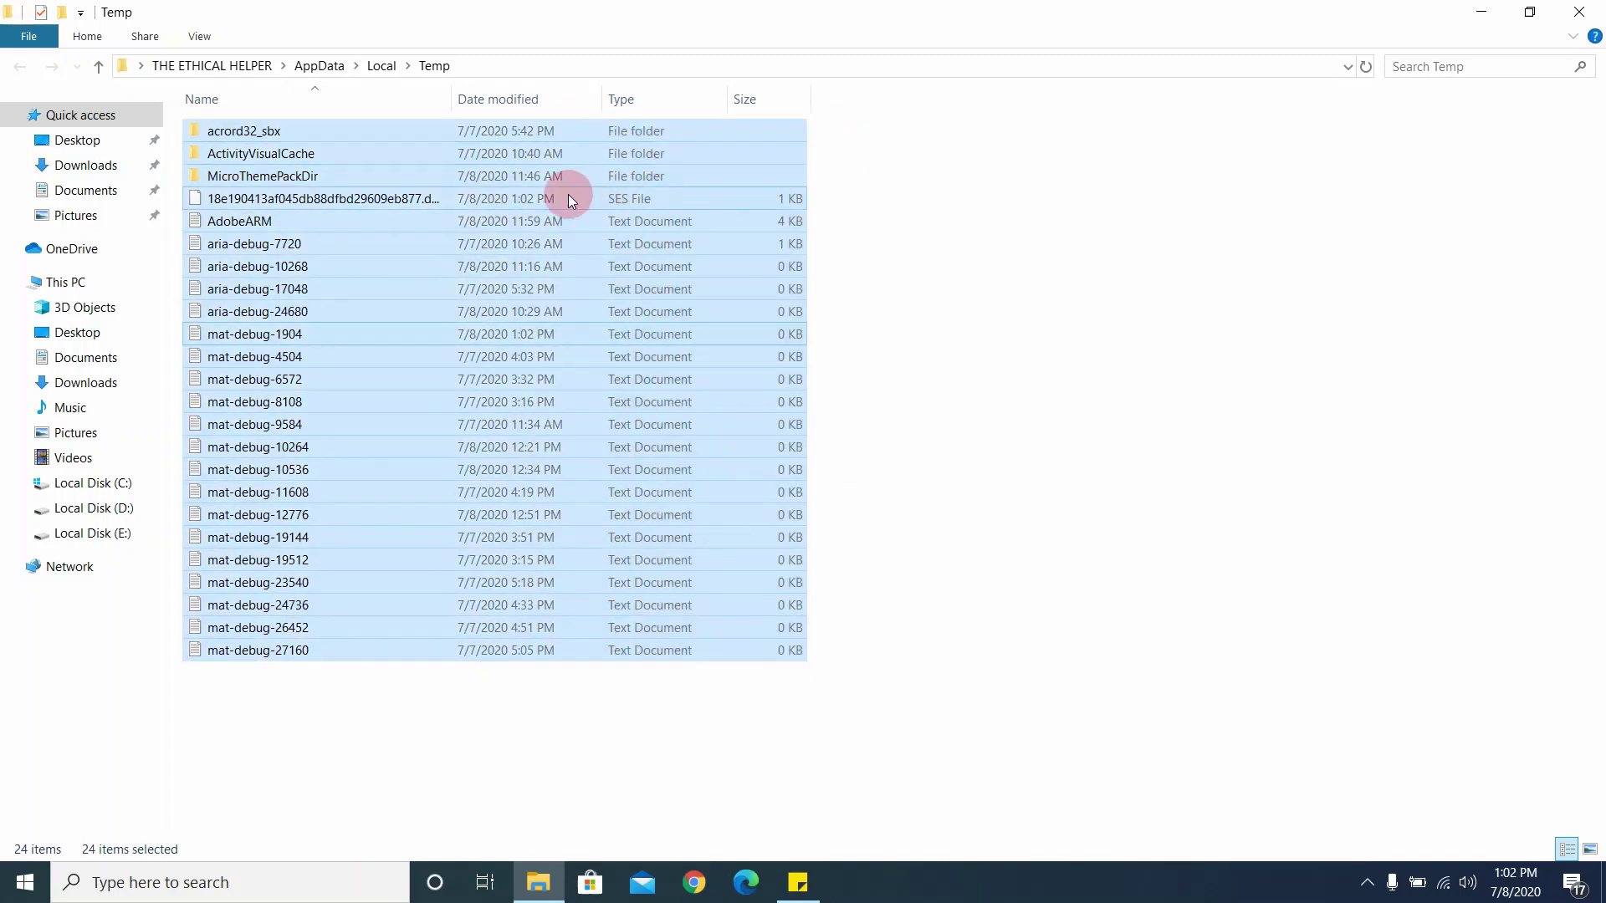
pyautogui.rightClick(621, 222)
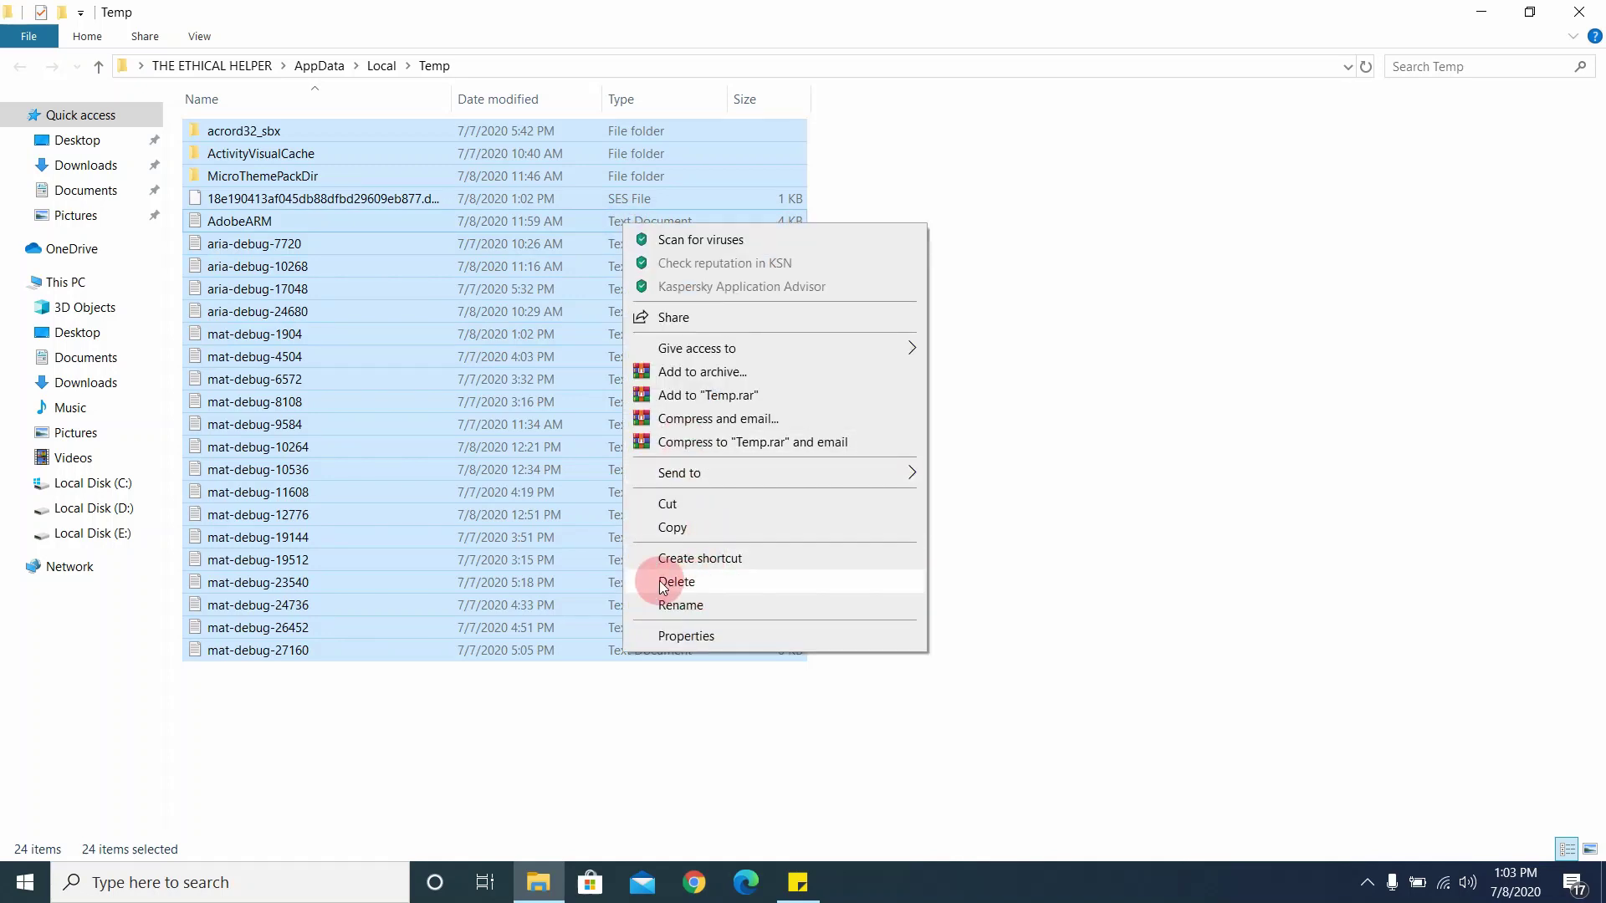
# Permanently delete all files and folders in the user's Temp folder and close its window.
pyautogui.moveTo(823, 128); pyautogui.dragTo(685, 793)
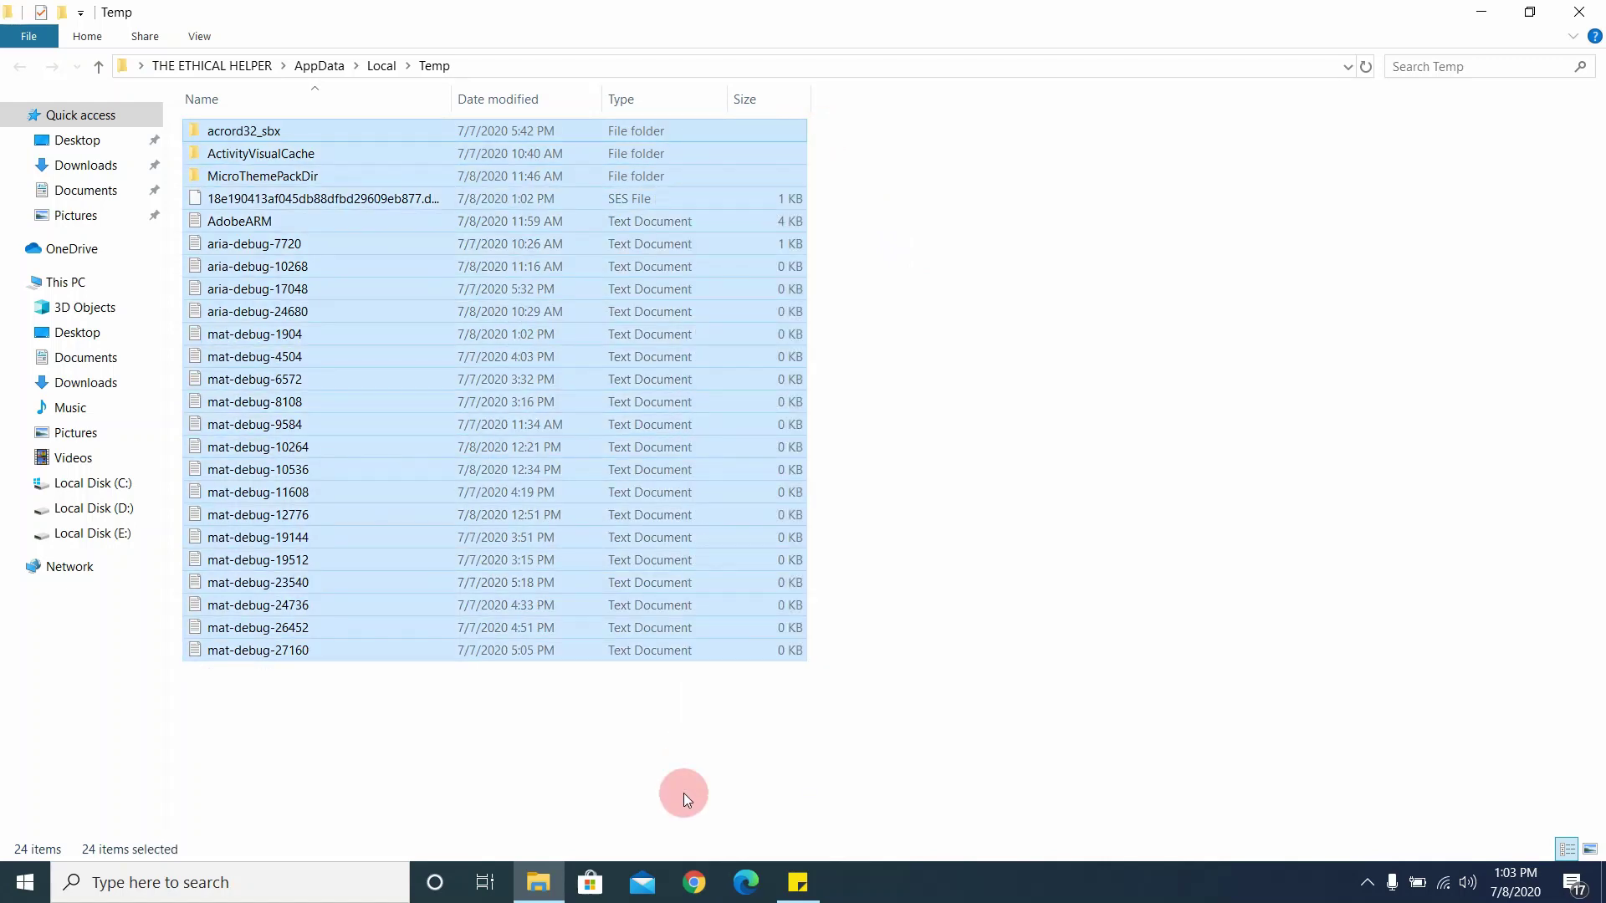
pyautogui.hotkey('shift', 'Delete')
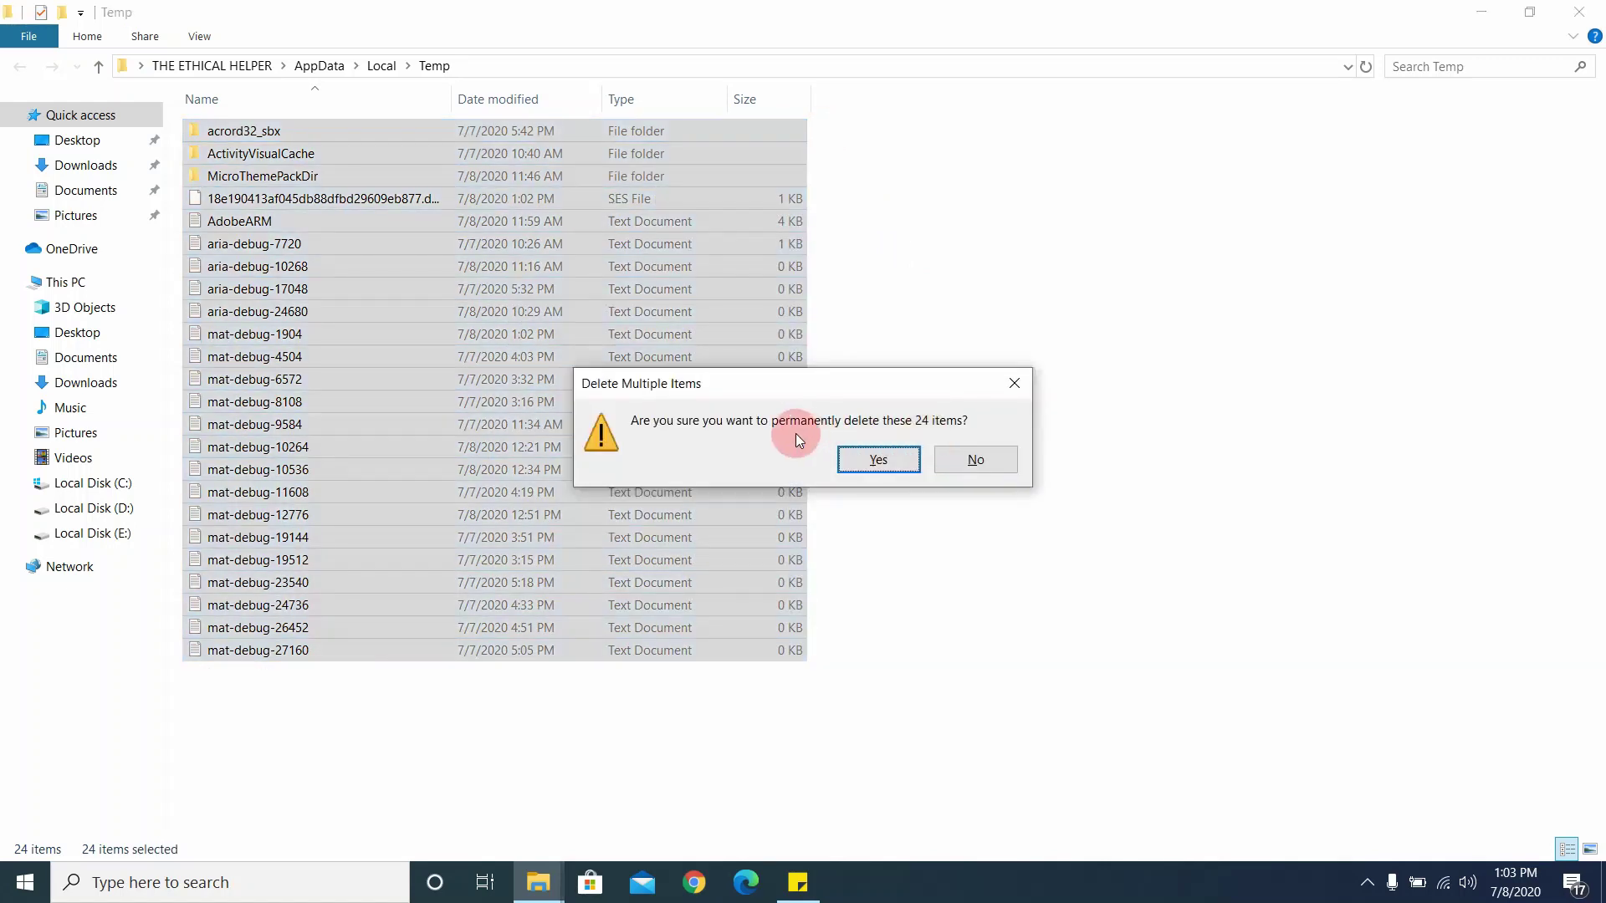
pyautogui.click(858, 459)
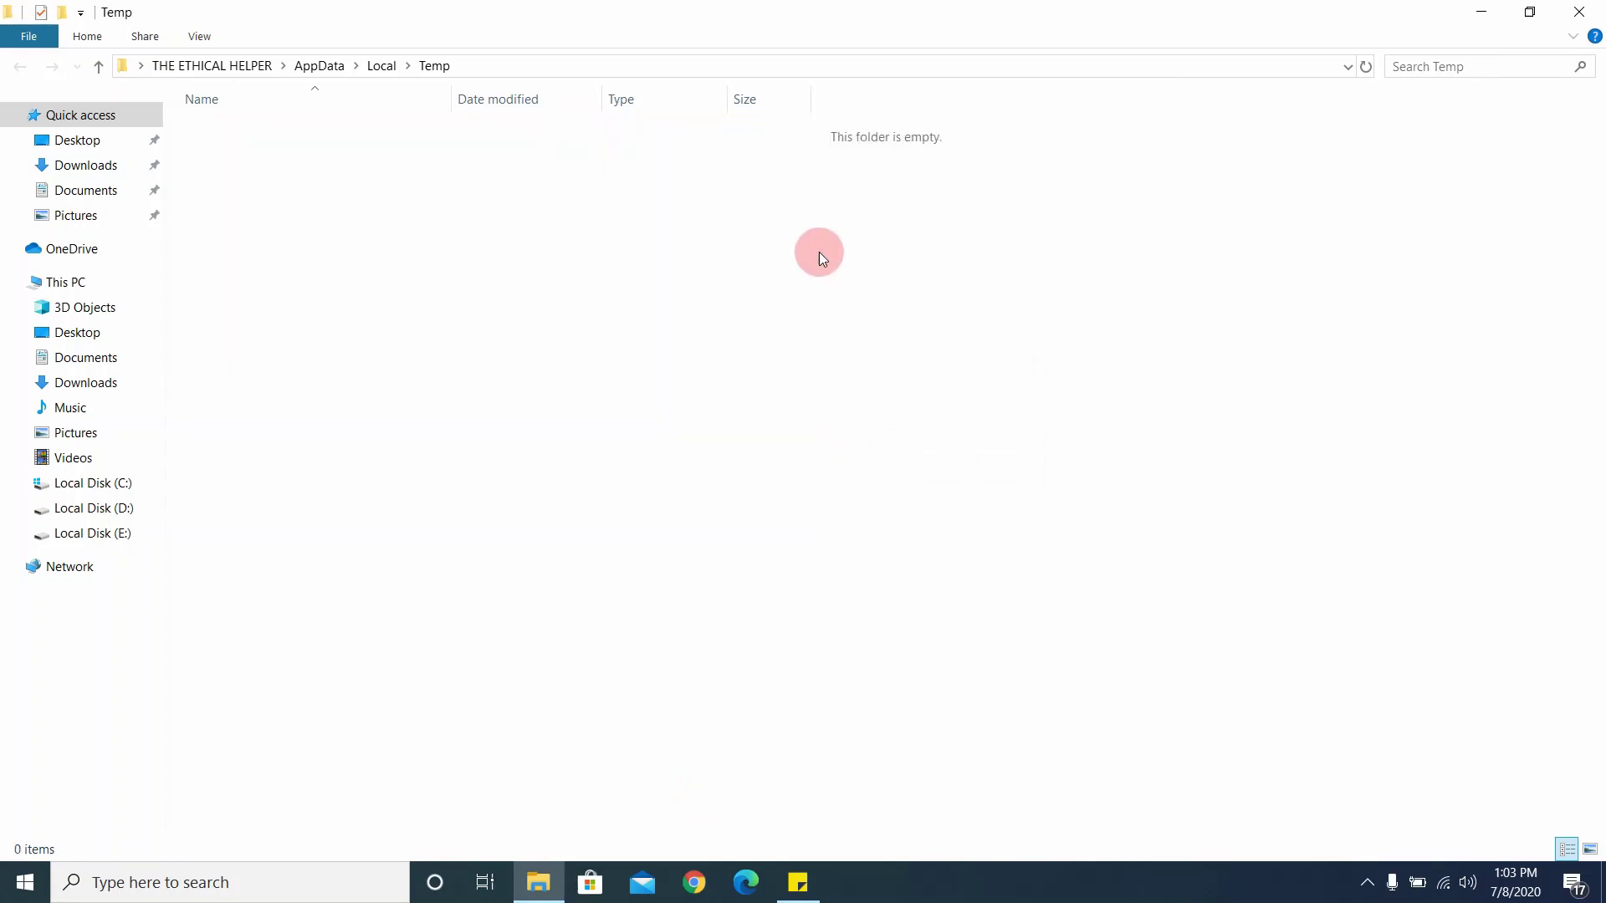
pyautogui.click(1576, 12)
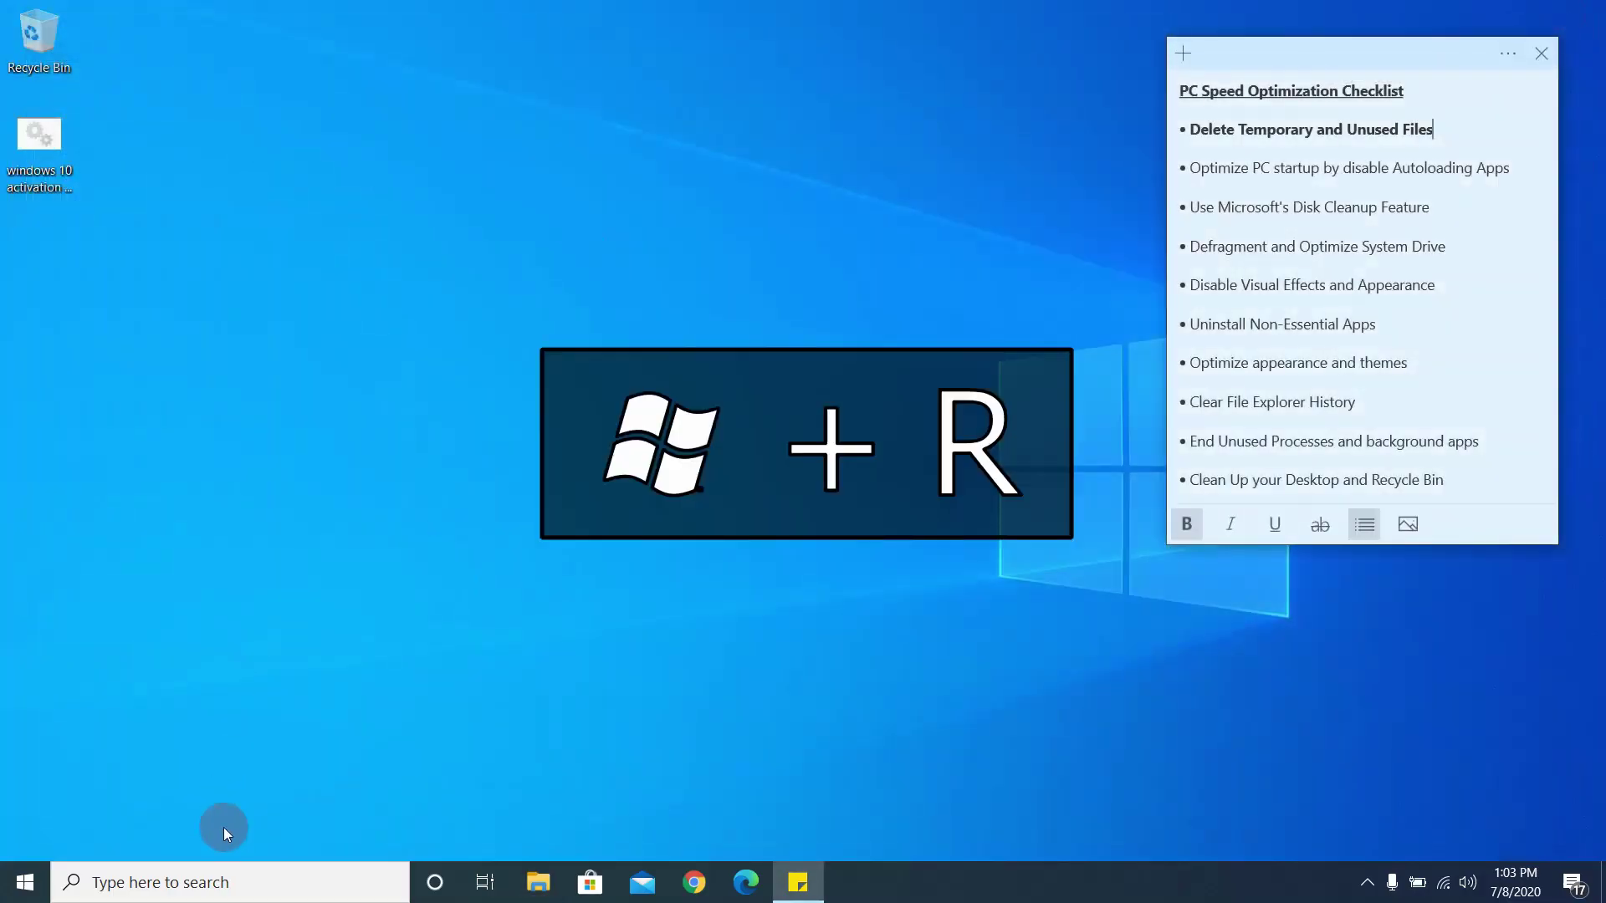
# Open the Windows temporary files folder by running temp.
pyautogui.press('super+r')
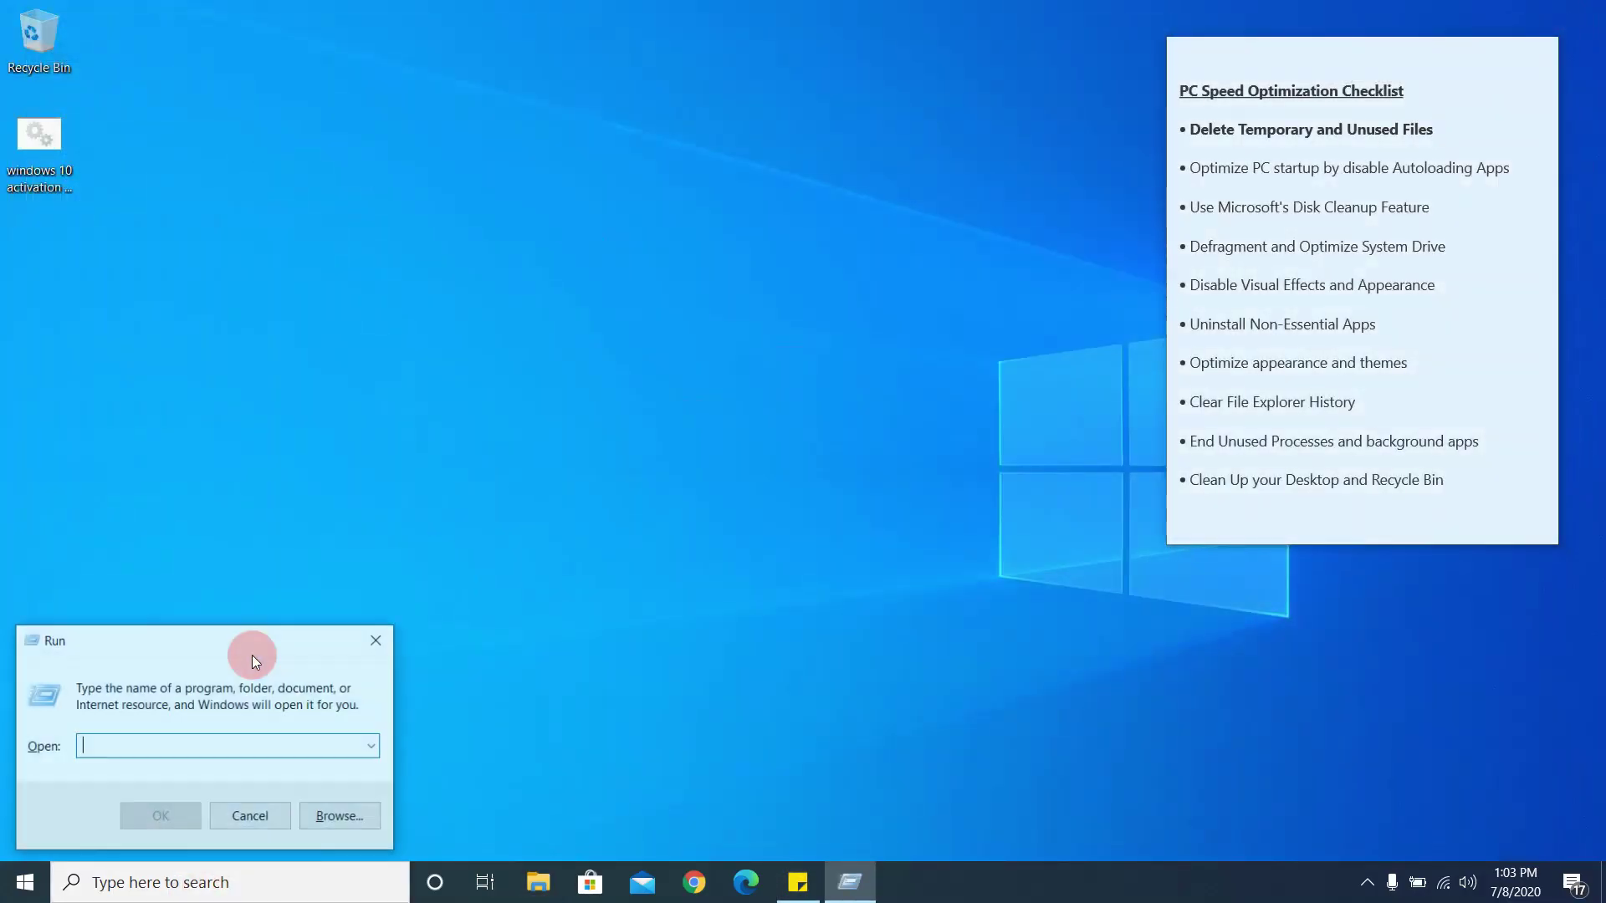
pyautogui.write('temp')
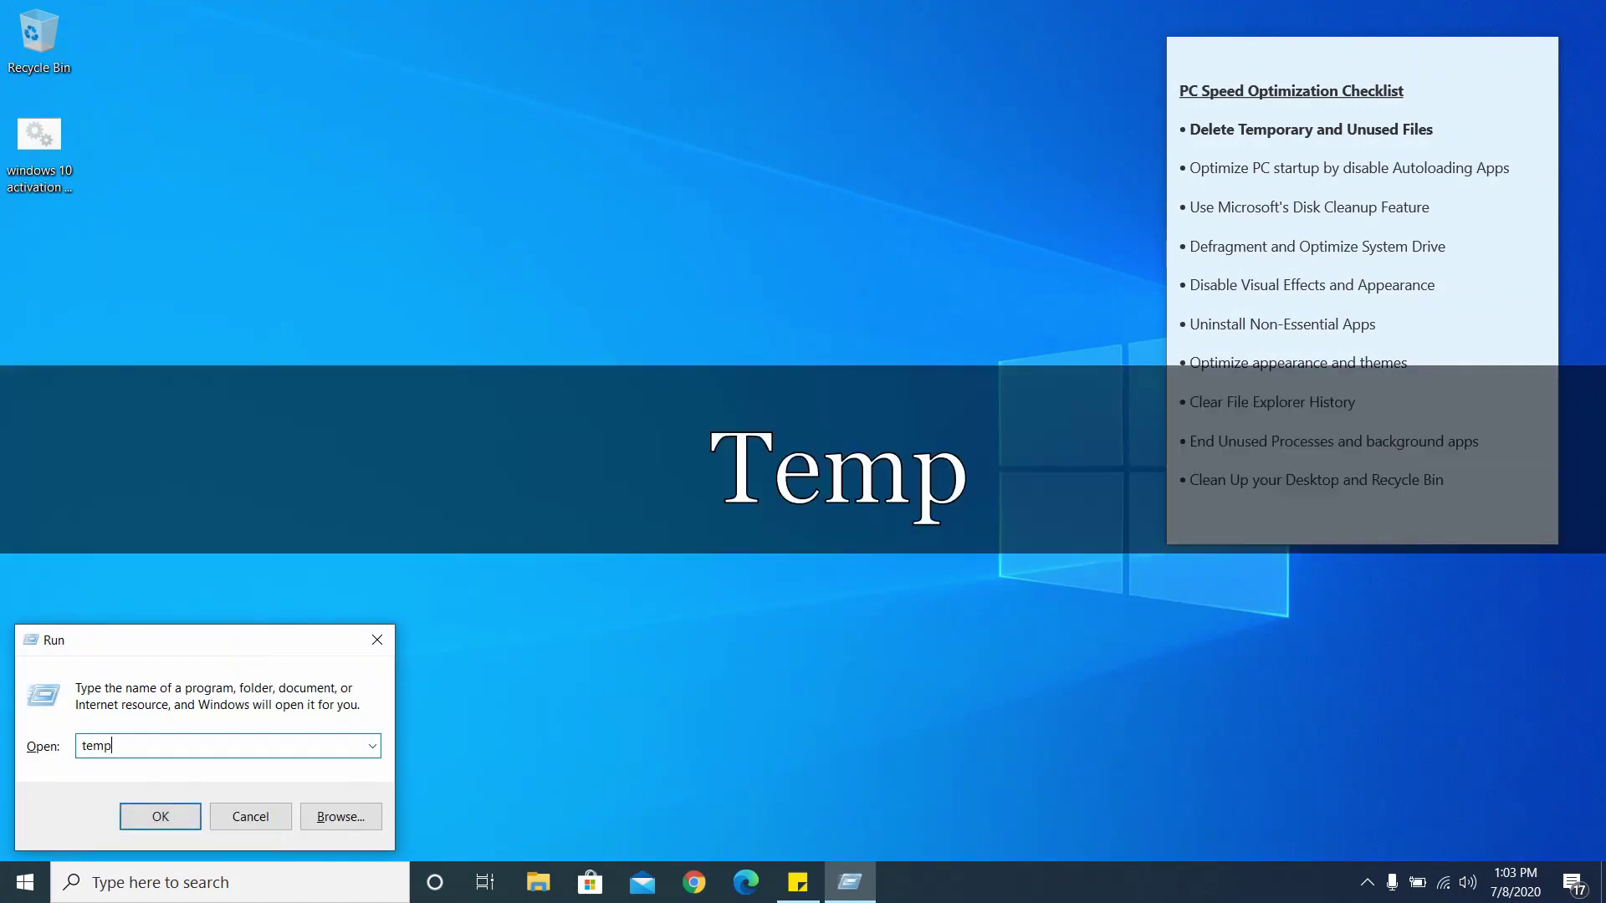
pyautogui.press('Return')
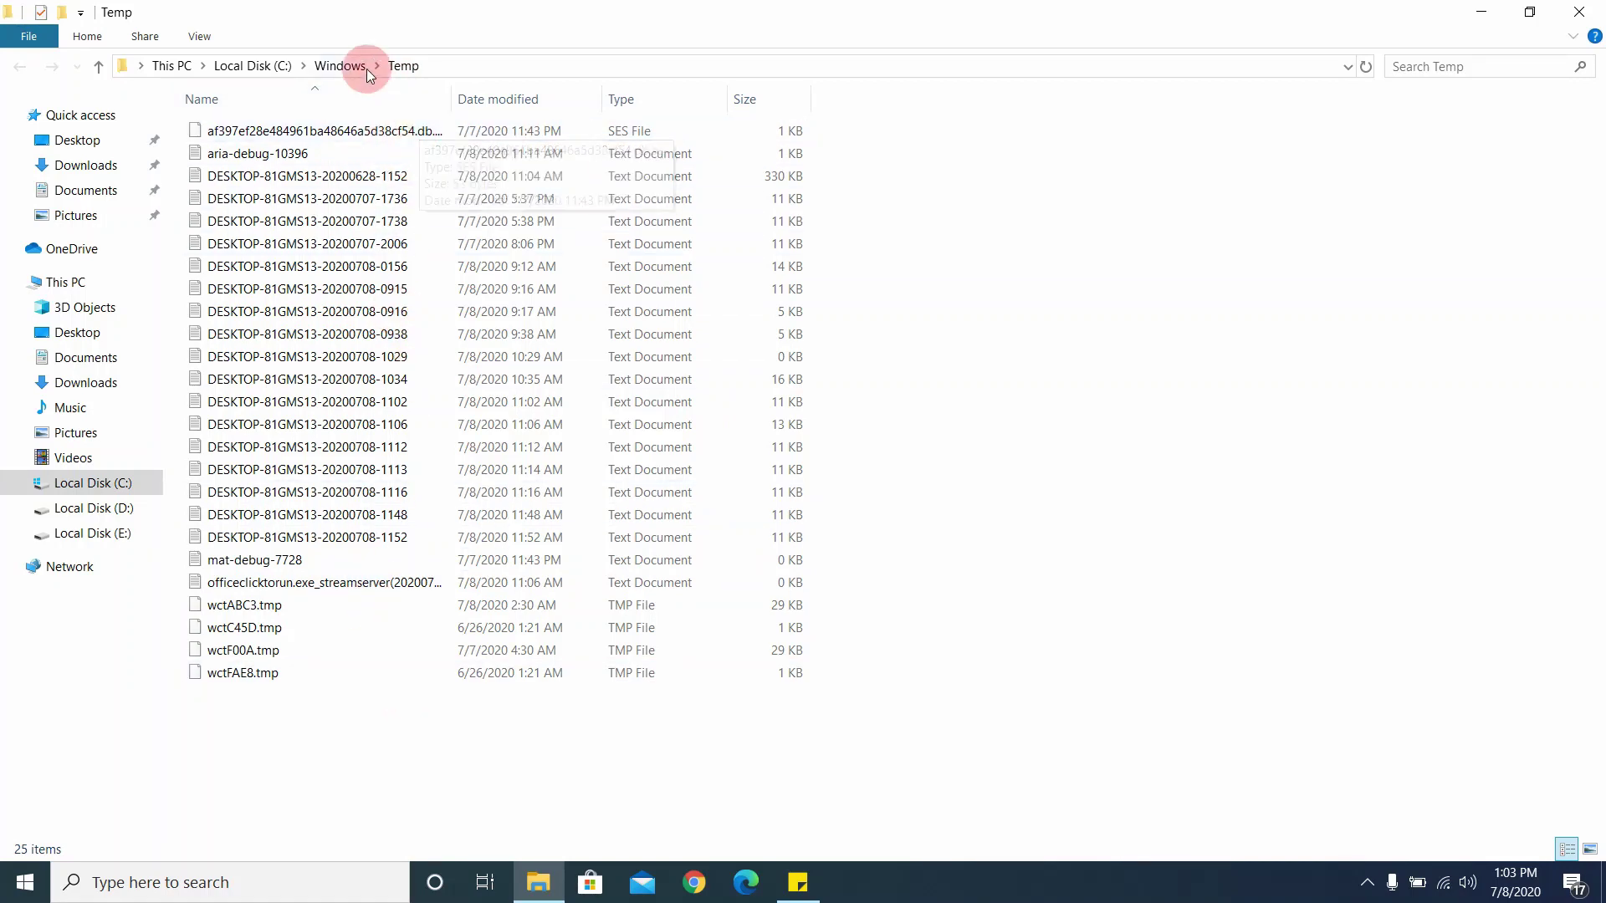
# Permanently delete all files in the Windows Temp folder, confirming the deletion.
pyautogui.hotkey('ctrl', 'a')
pyautogui.click(851, 278)
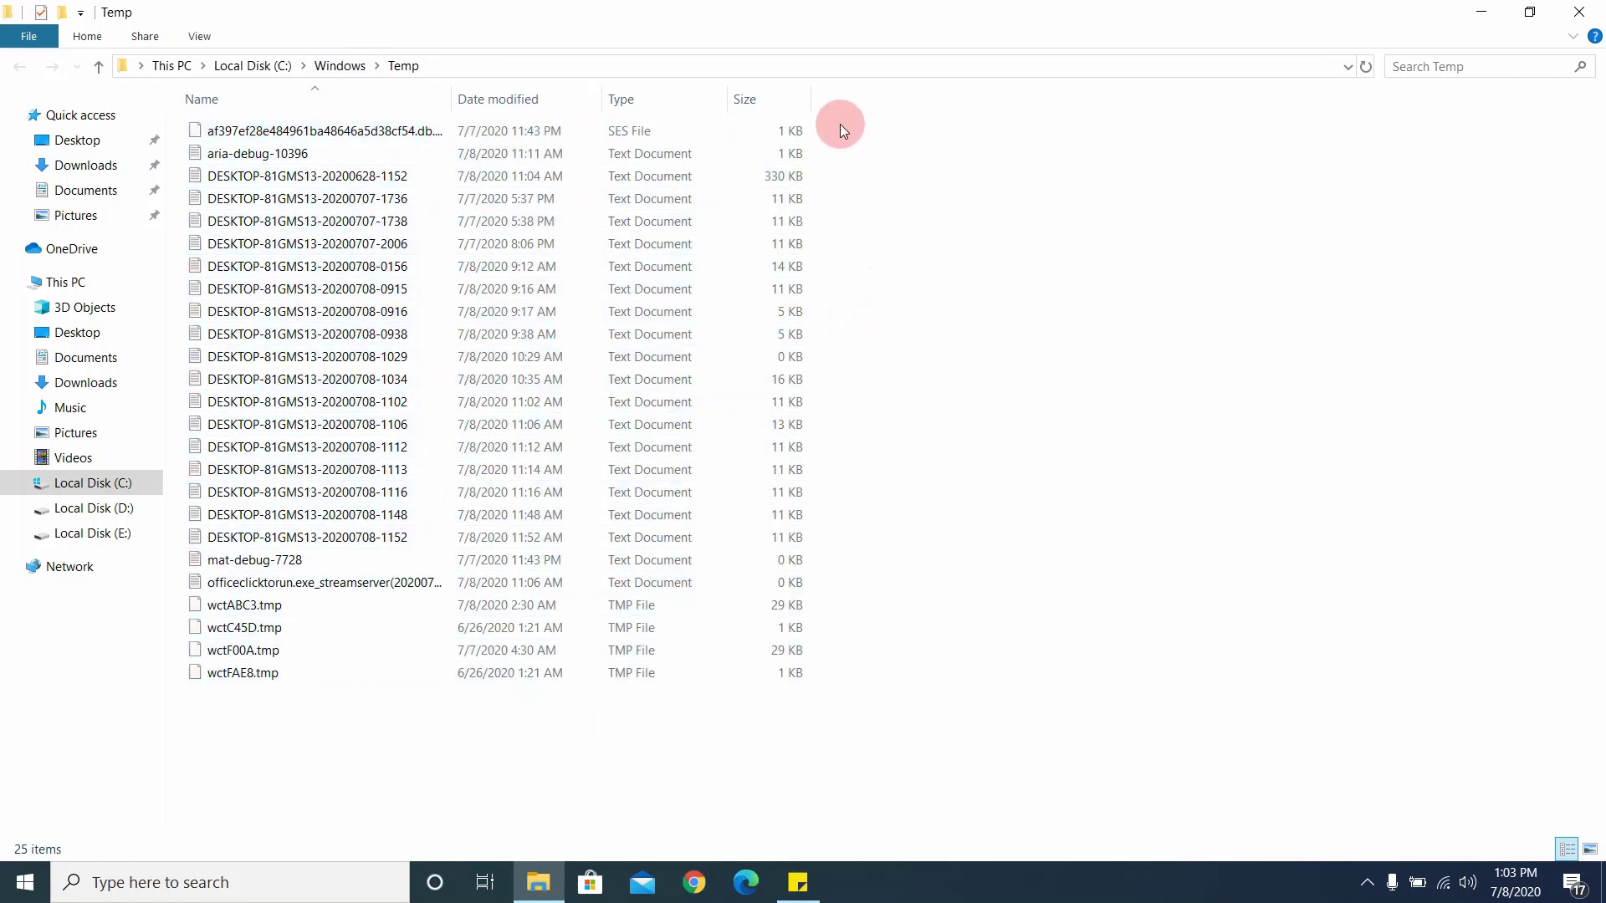
pyautogui.moveTo(840, 124); pyautogui.dragTo(639, 701)
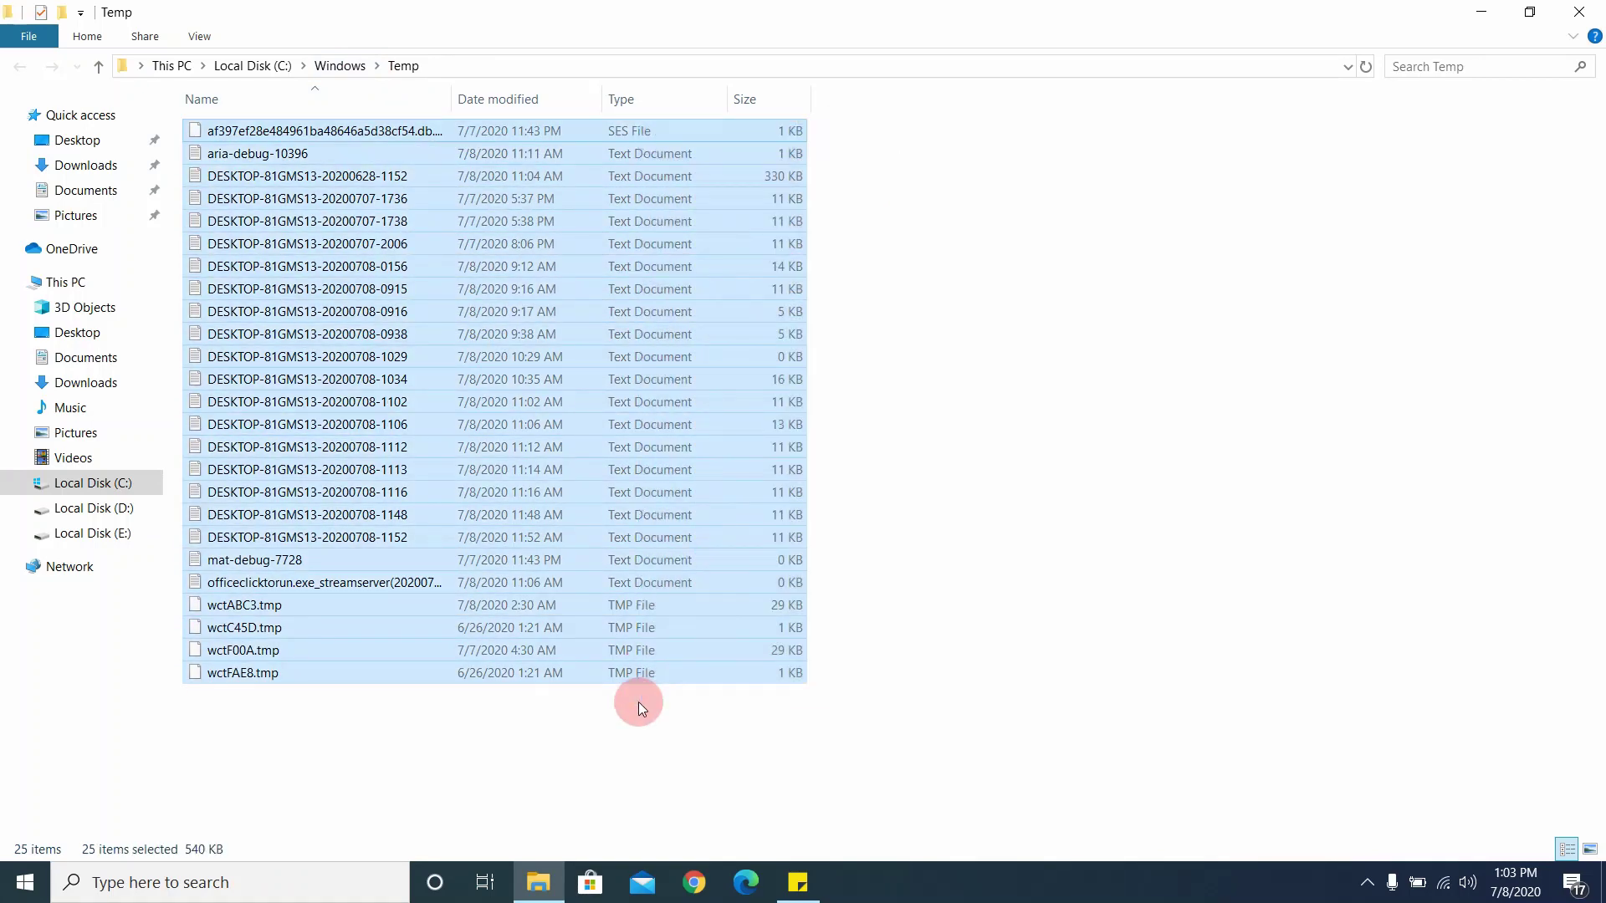
pyautogui.hotkey('shift', 'Delete')
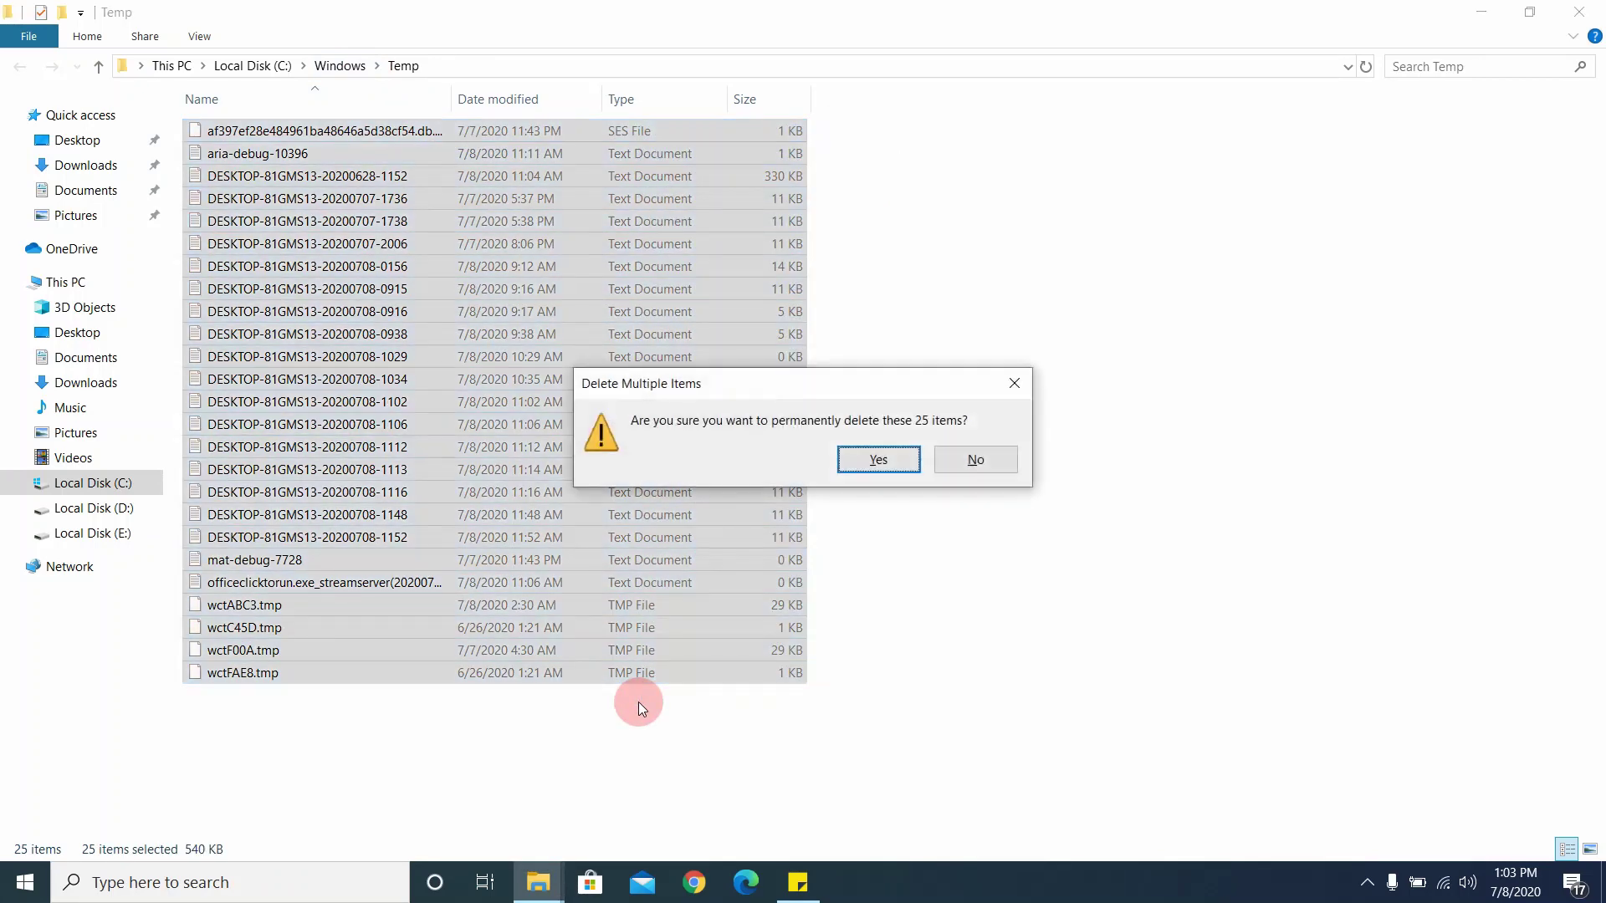
pyautogui.press('Return')
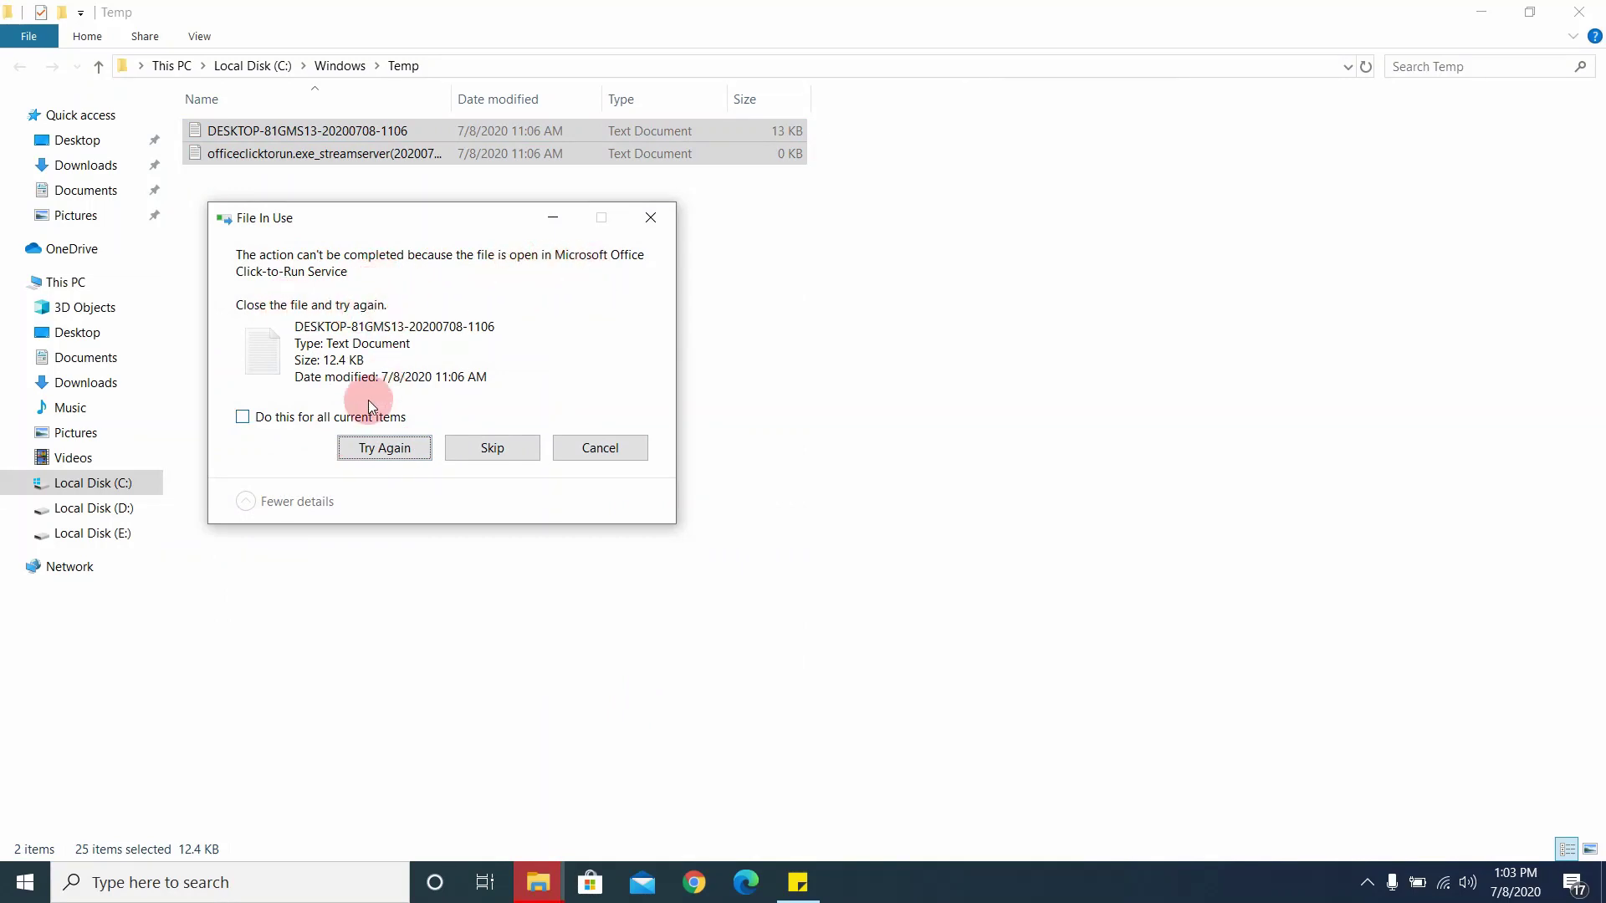
# Skip all files that are in use during the deletion and close the Windows Temp folder.
pyautogui.click(300, 418)
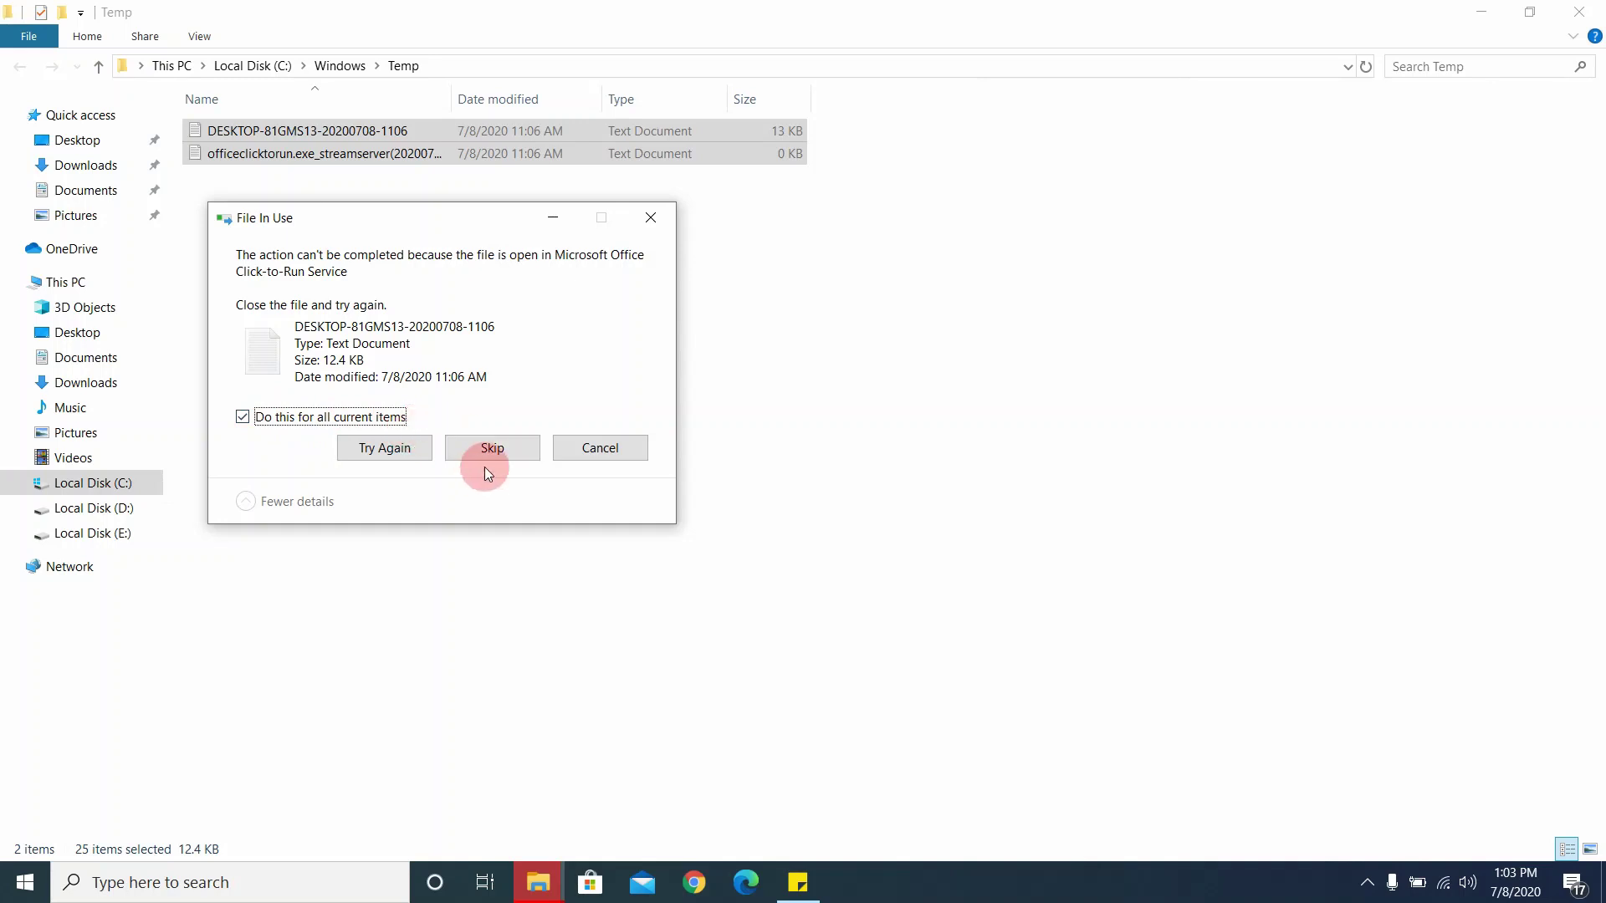
pyautogui.click(464, 448)
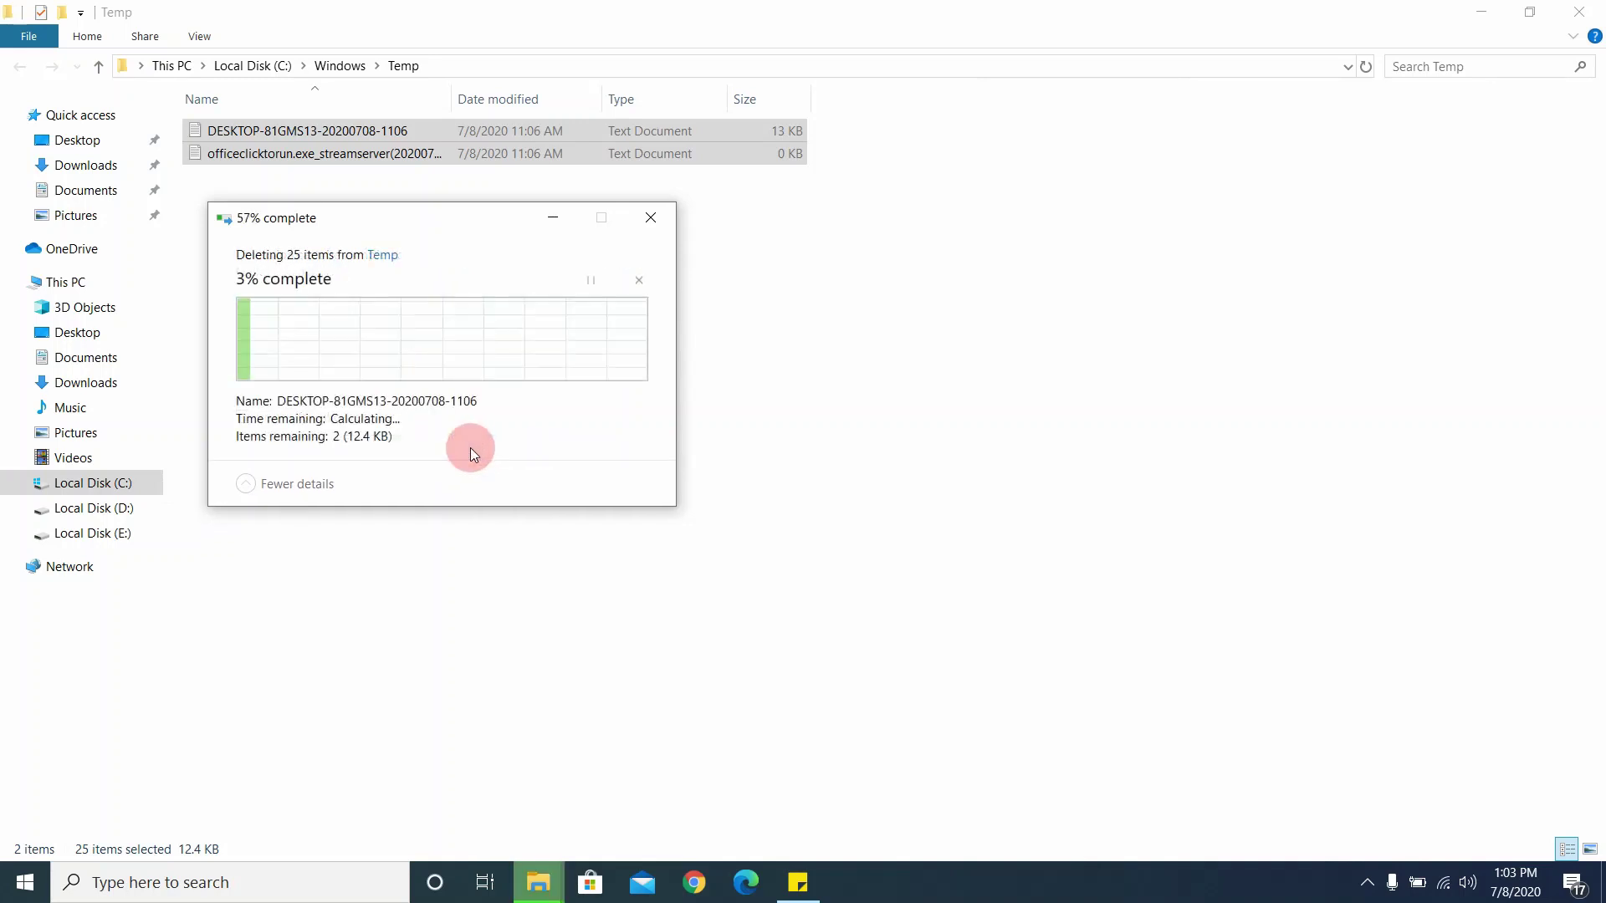
pyautogui.click(1579, 12)
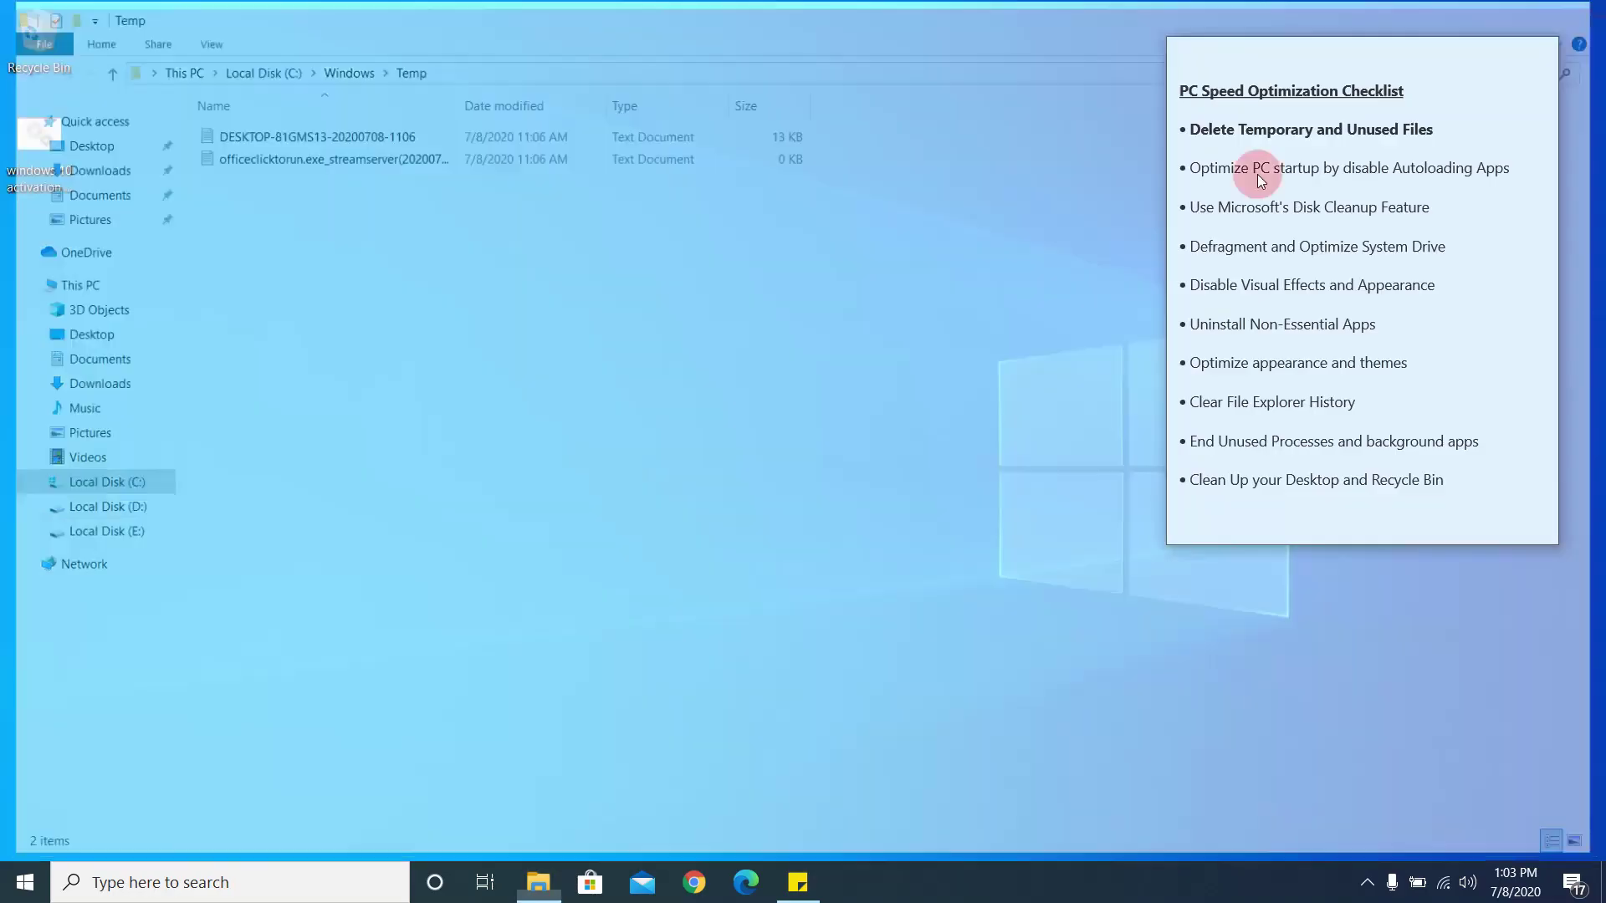
pyautogui.rightClick(889, 339)
pyautogui.click(940, 401)
# Open Local Disk (C:) in File Explorer and search the drive for .tmp files.
pyautogui.click(538, 883)
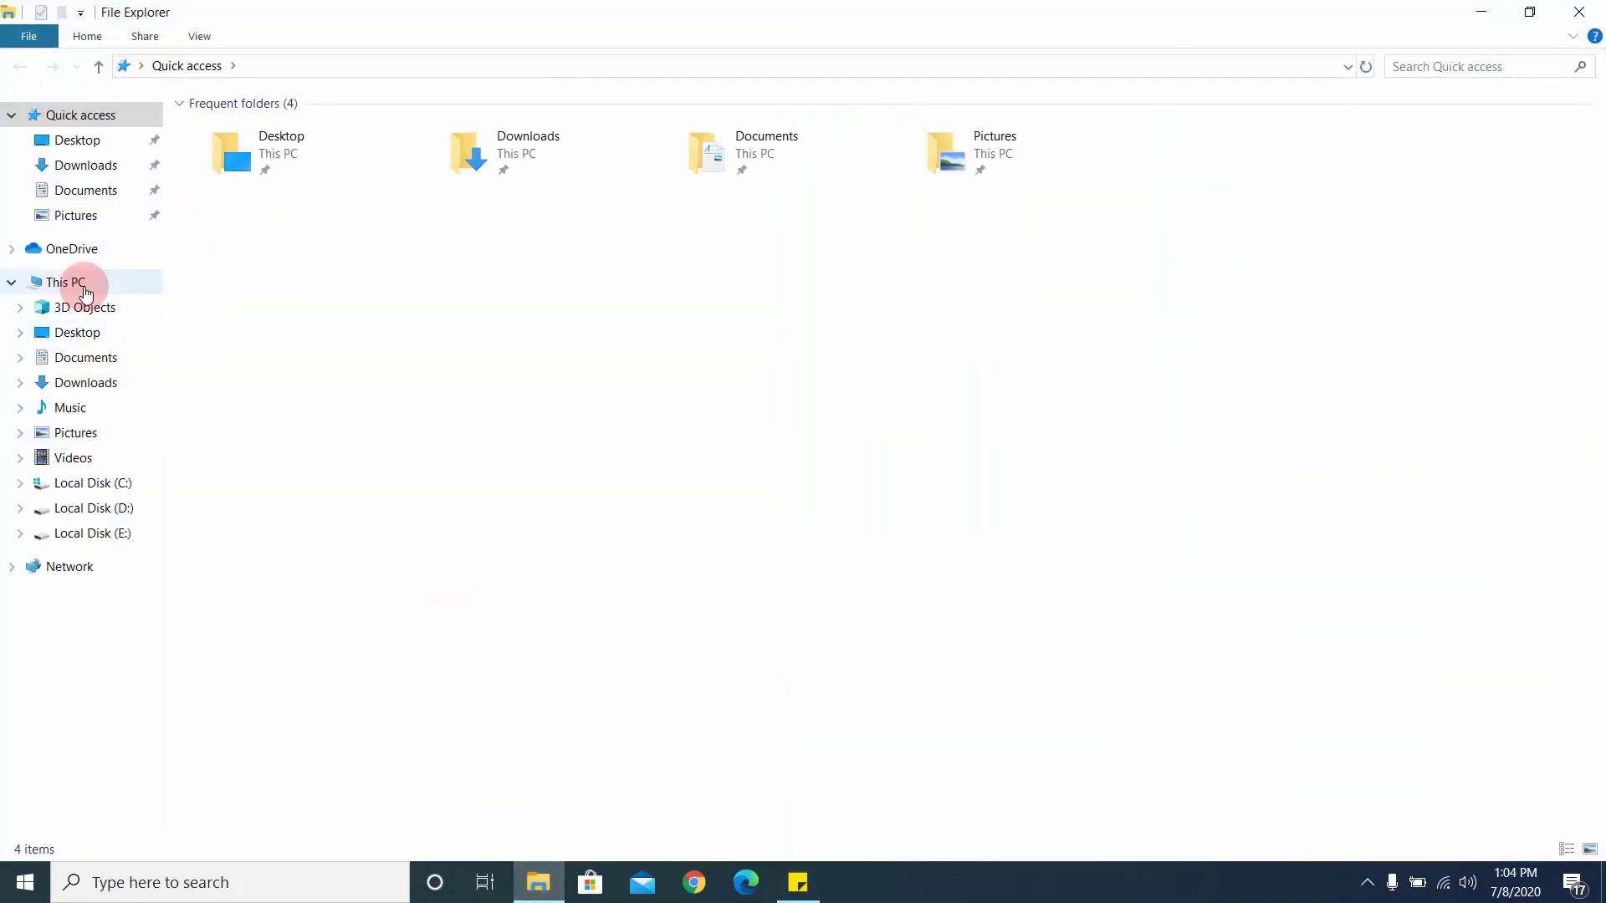
pyautogui.click(77, 288)
pyautogui.doubleClick(343, 268)
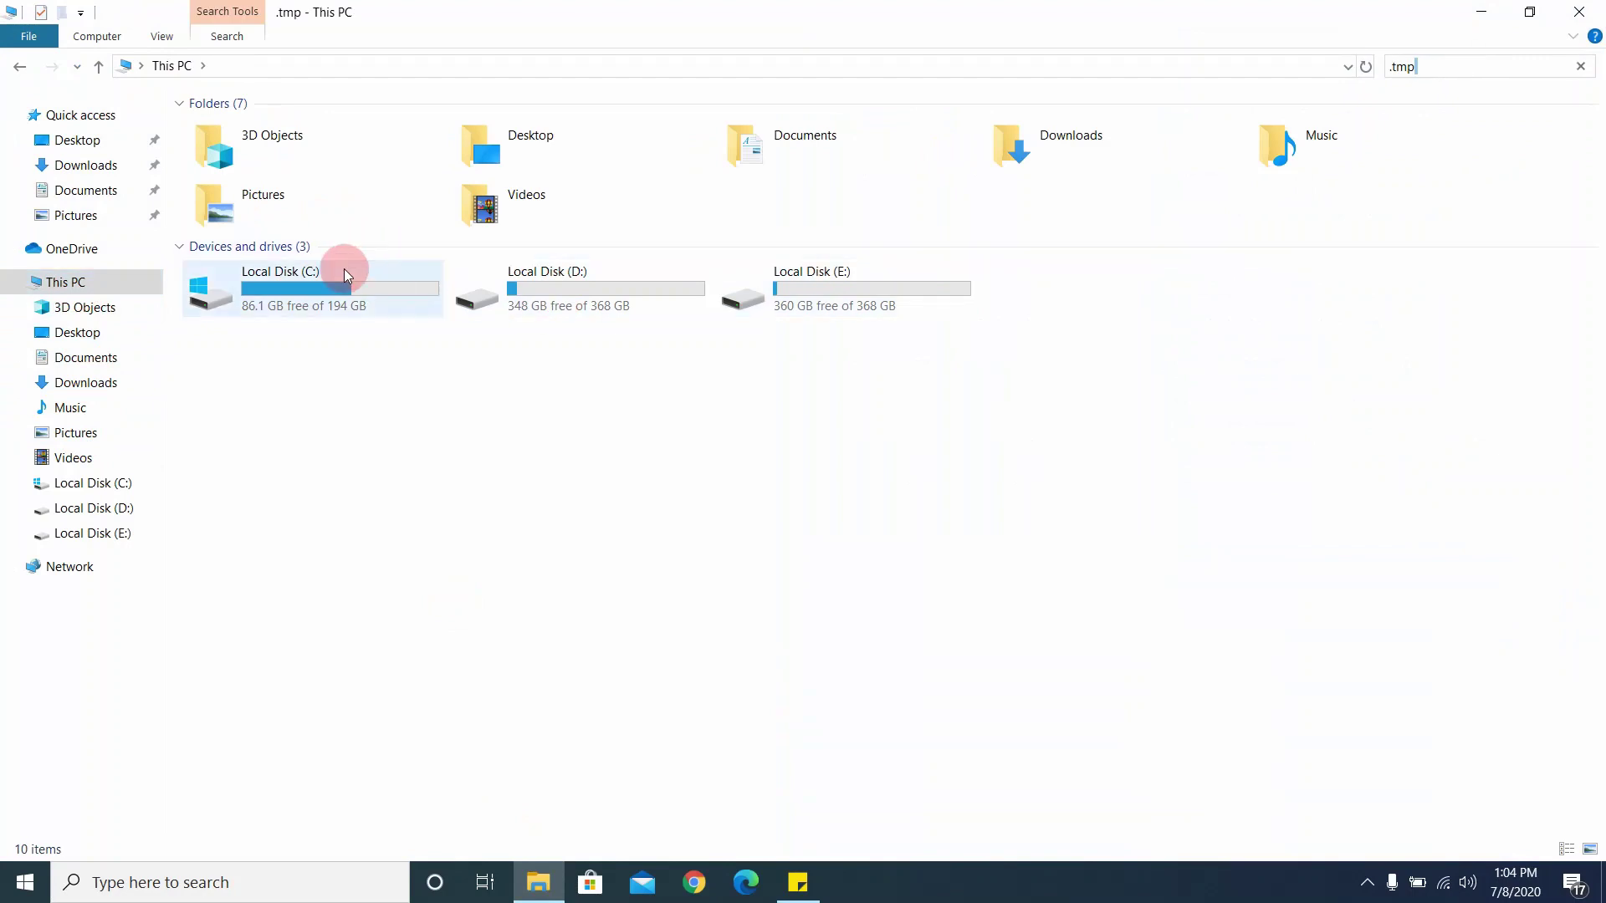
pyautogui.click(1472, 67)
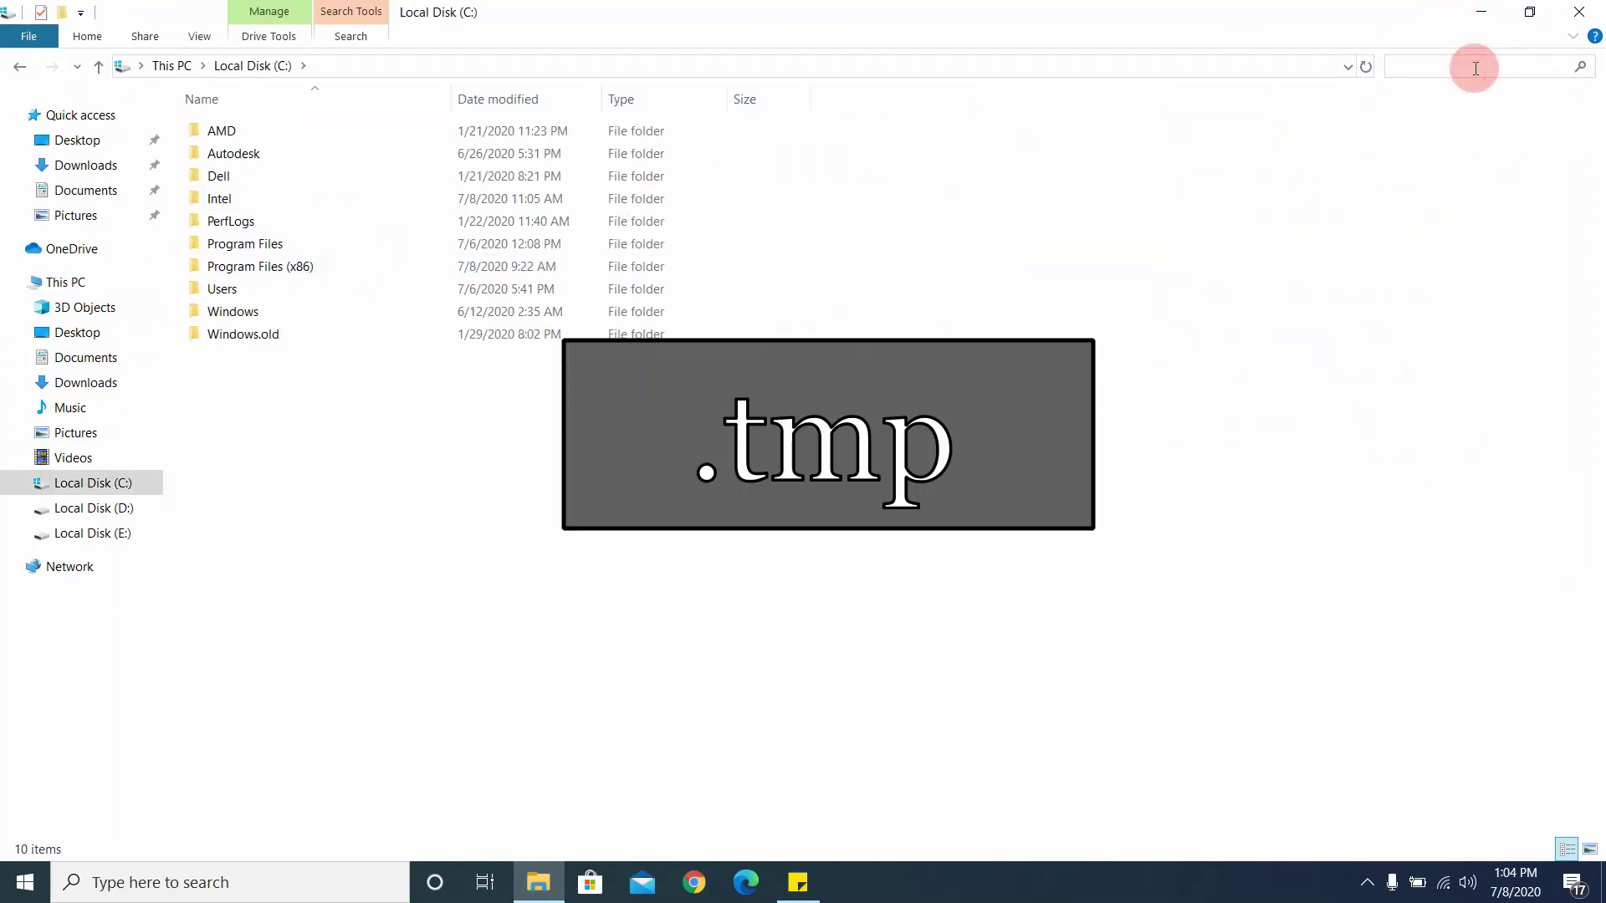
pyautogui.write('.tmp')
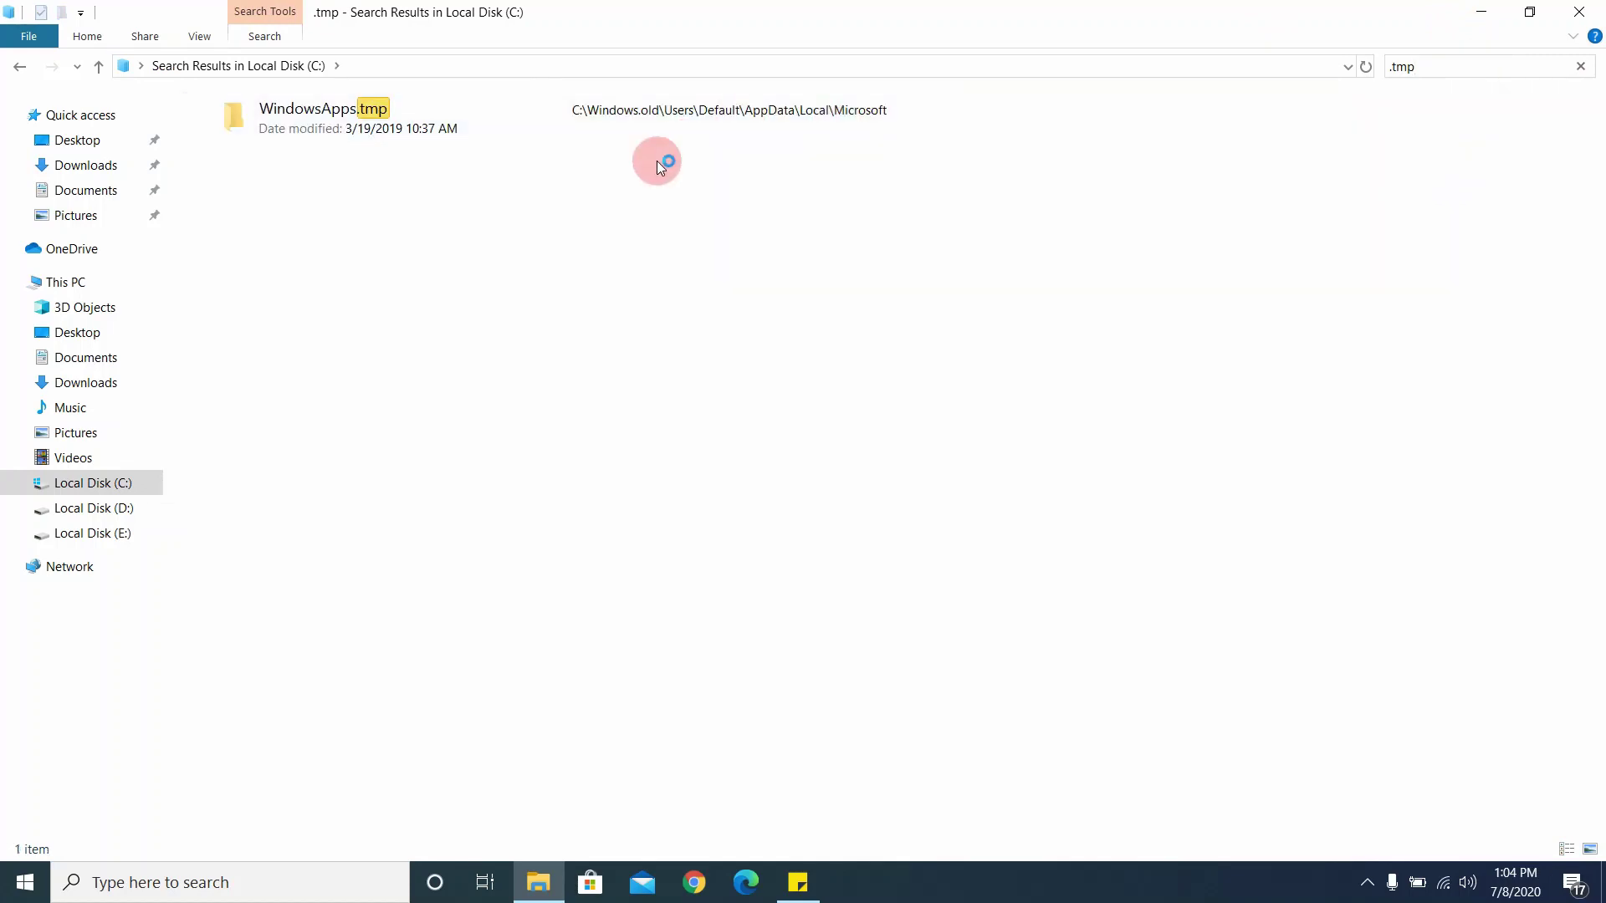
pyautogui.click(373, 112)
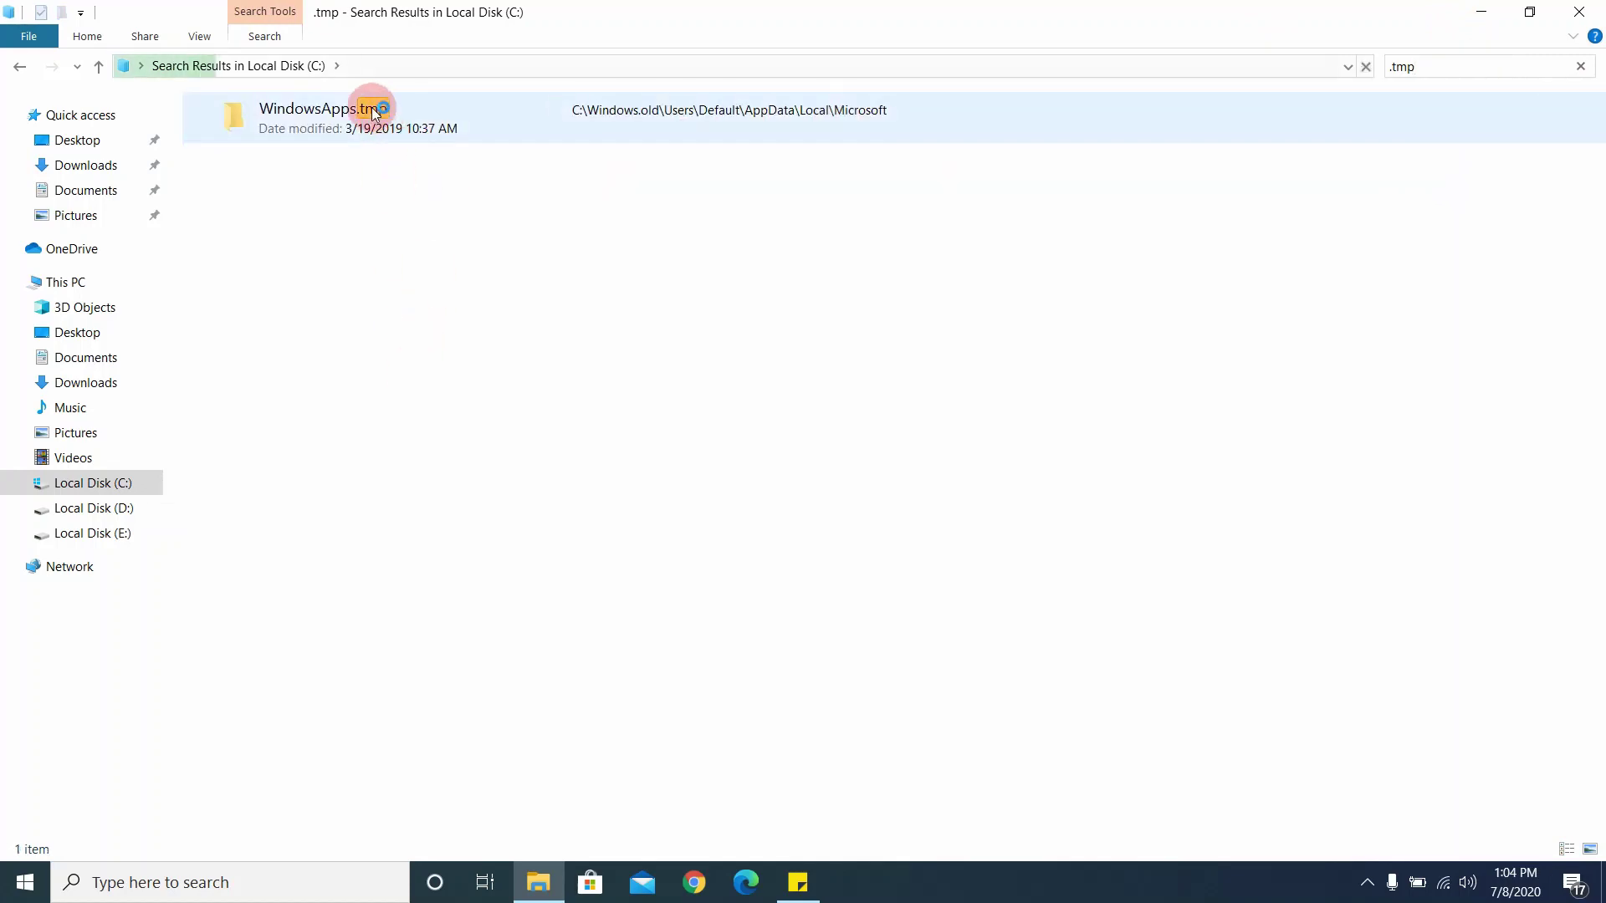
pyautogui.click(1366, 65)
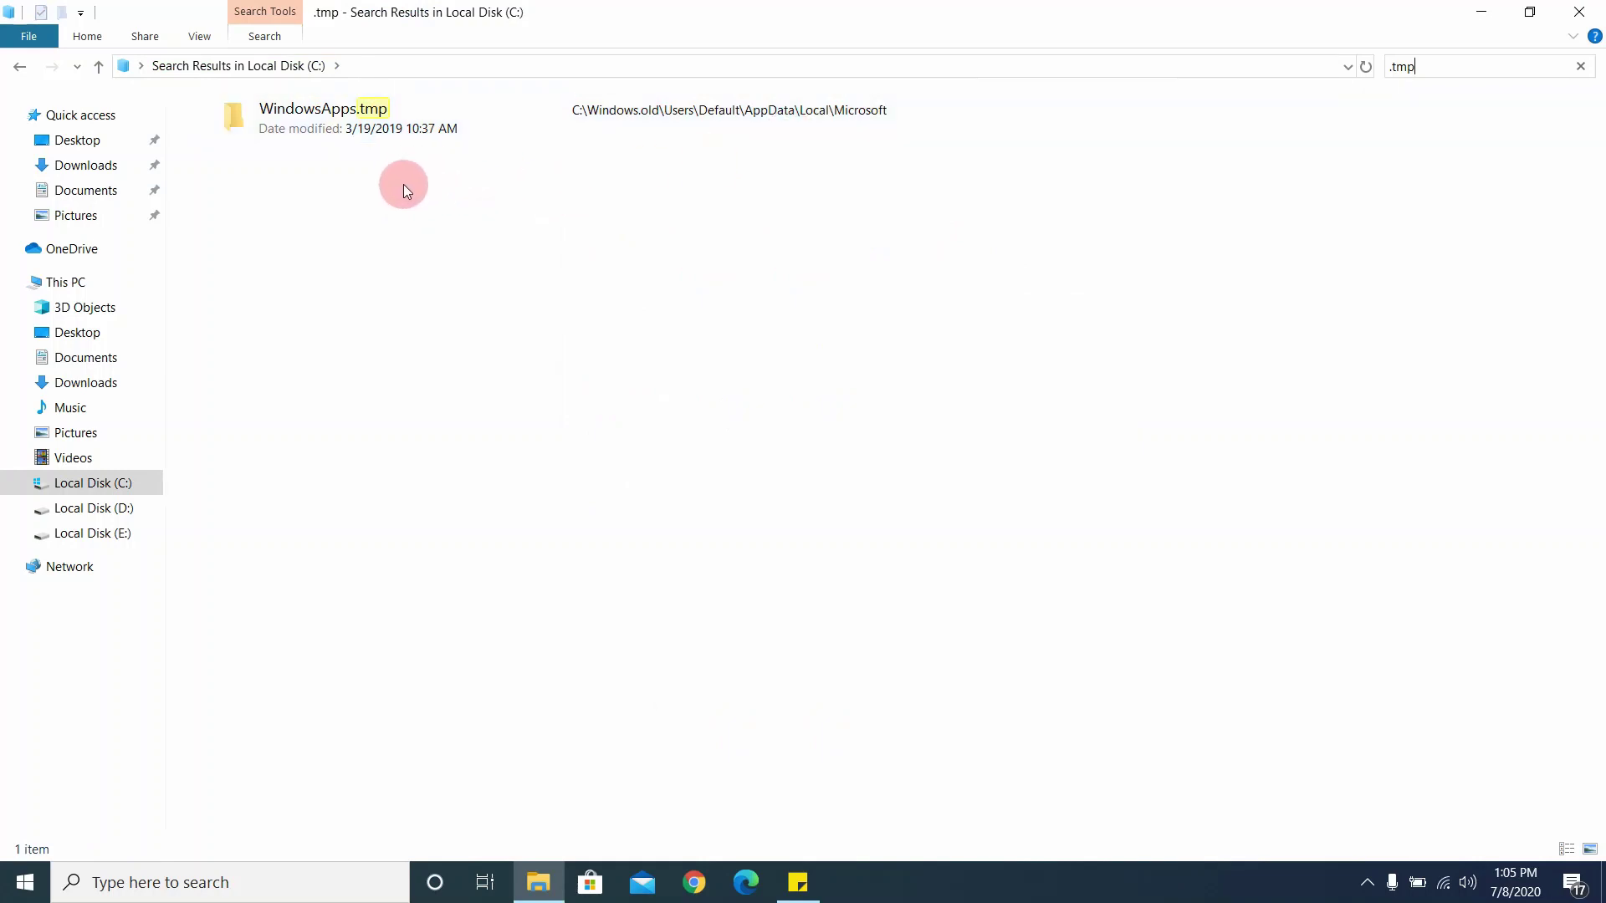
# Permanently delete the WindowsApps.tmp folder found by the search, confirming the deletion.
pyautogui.click(388, 110)
pyautogui.press('Delete')
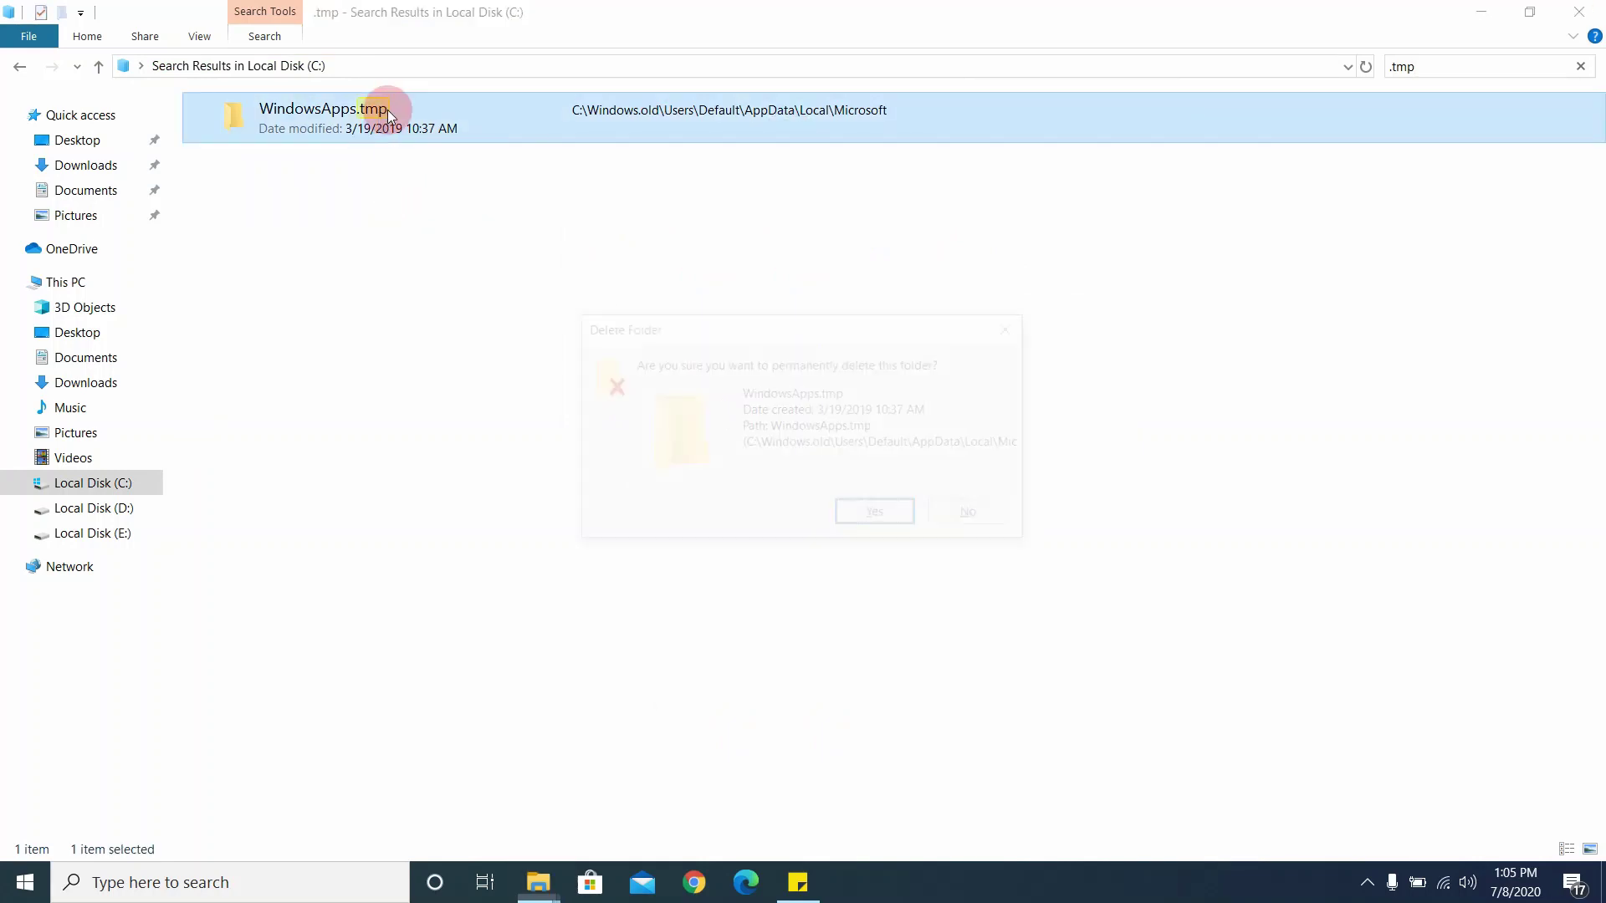
pyautogui.click(777, 351)
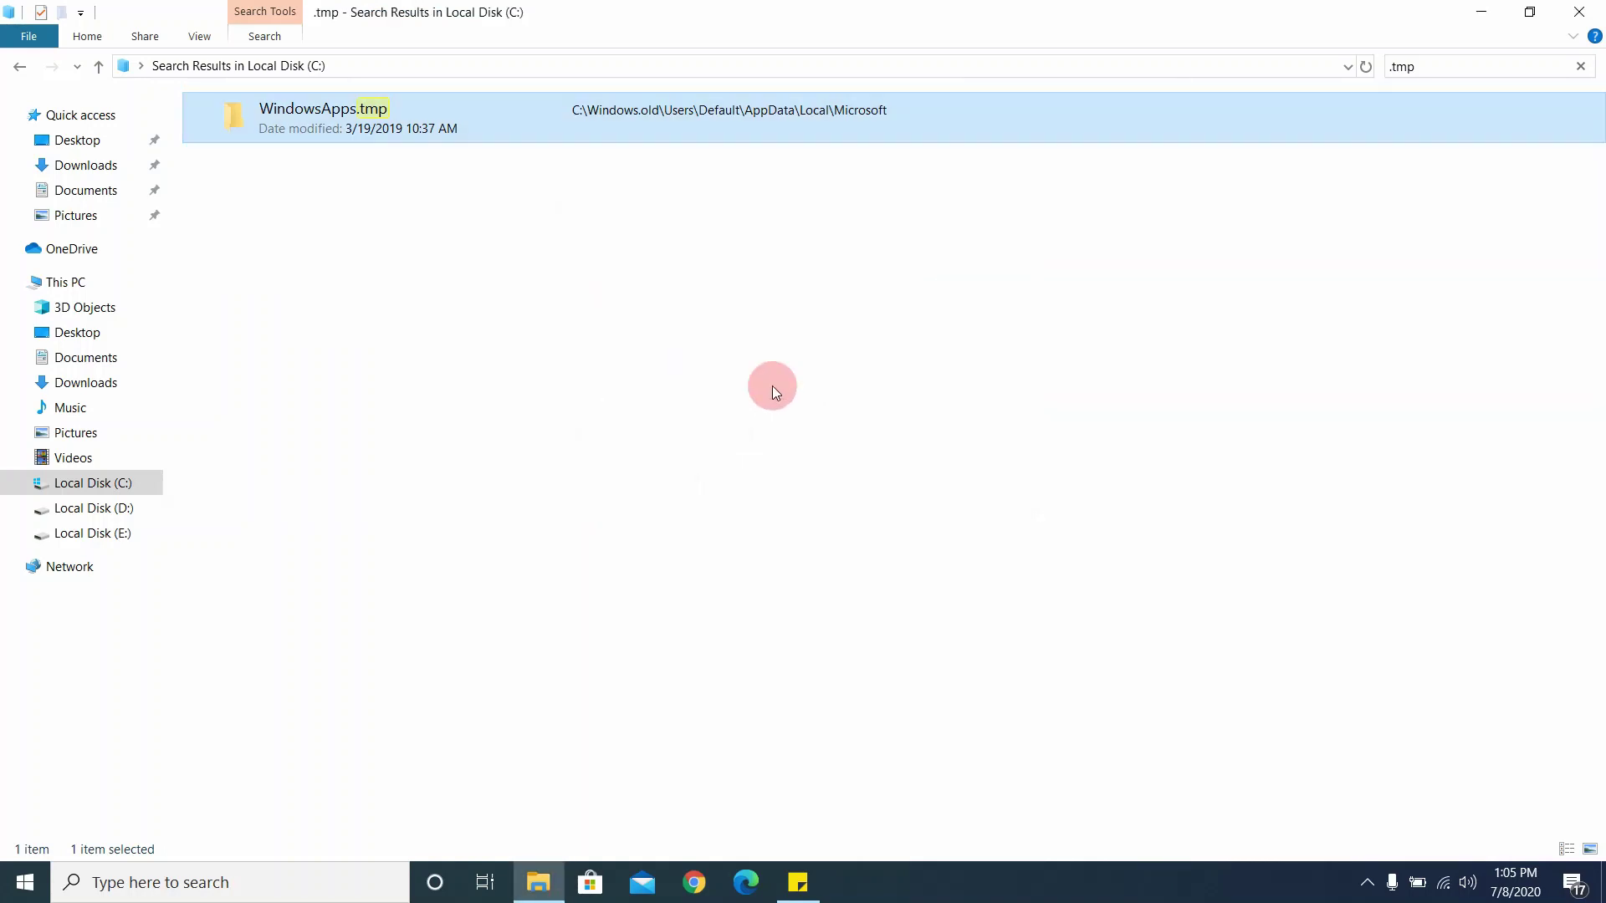
# Try to open the WindowsApps.tmp folder from the search results to check whether it still exists.
pyautogui.click(678, 205)
pyautogui.click(672, 112)
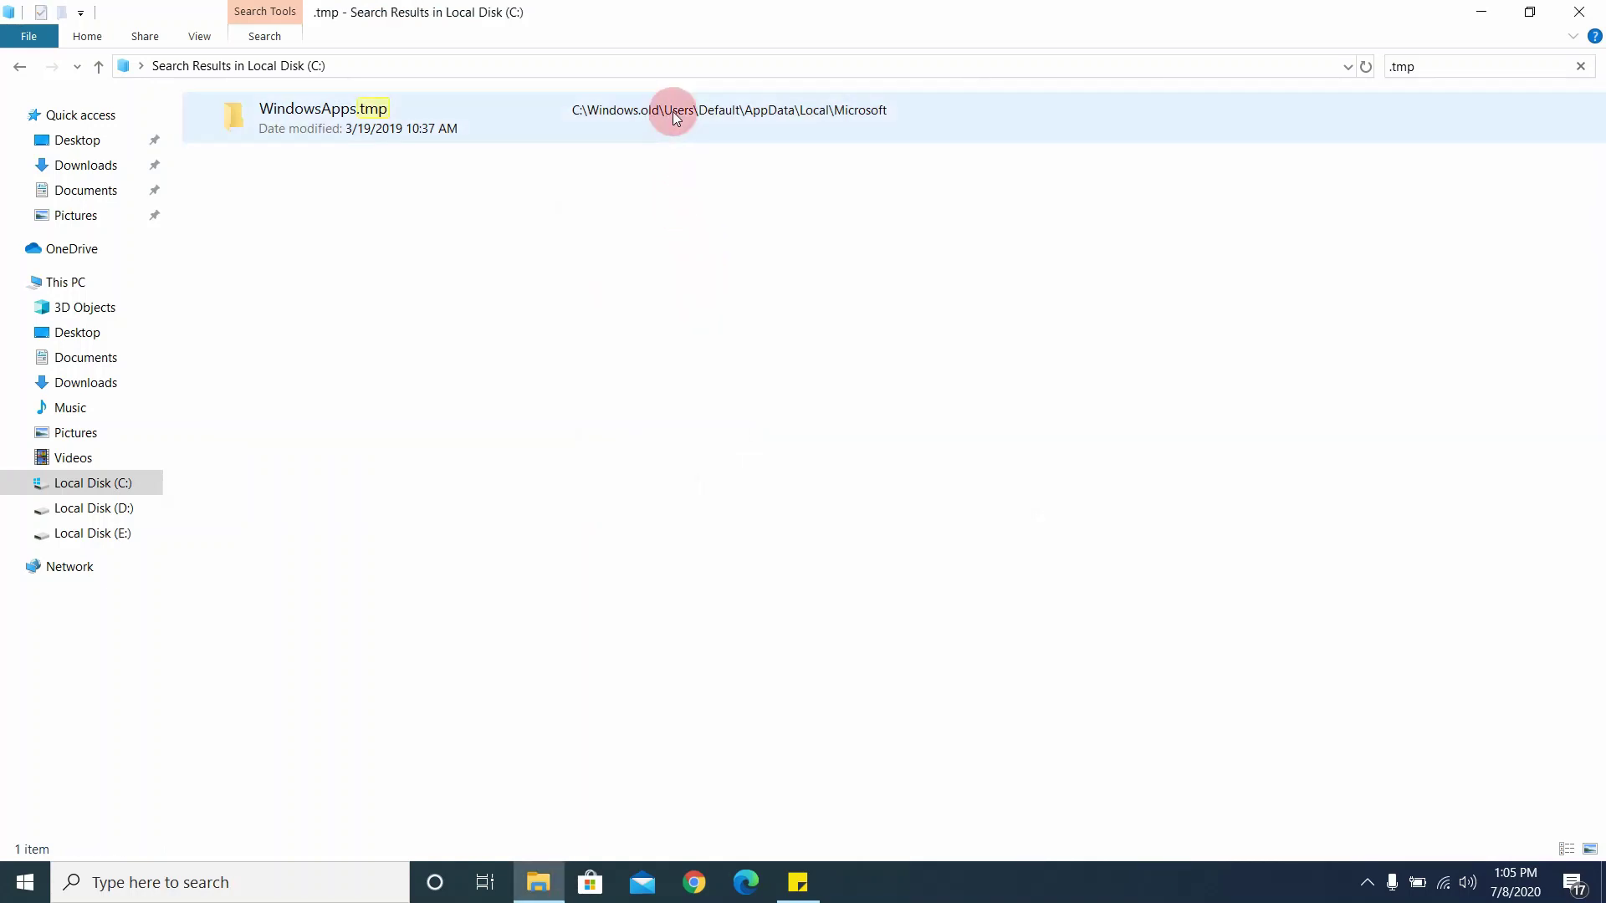
pyautogui.doubleClick(666, 109)
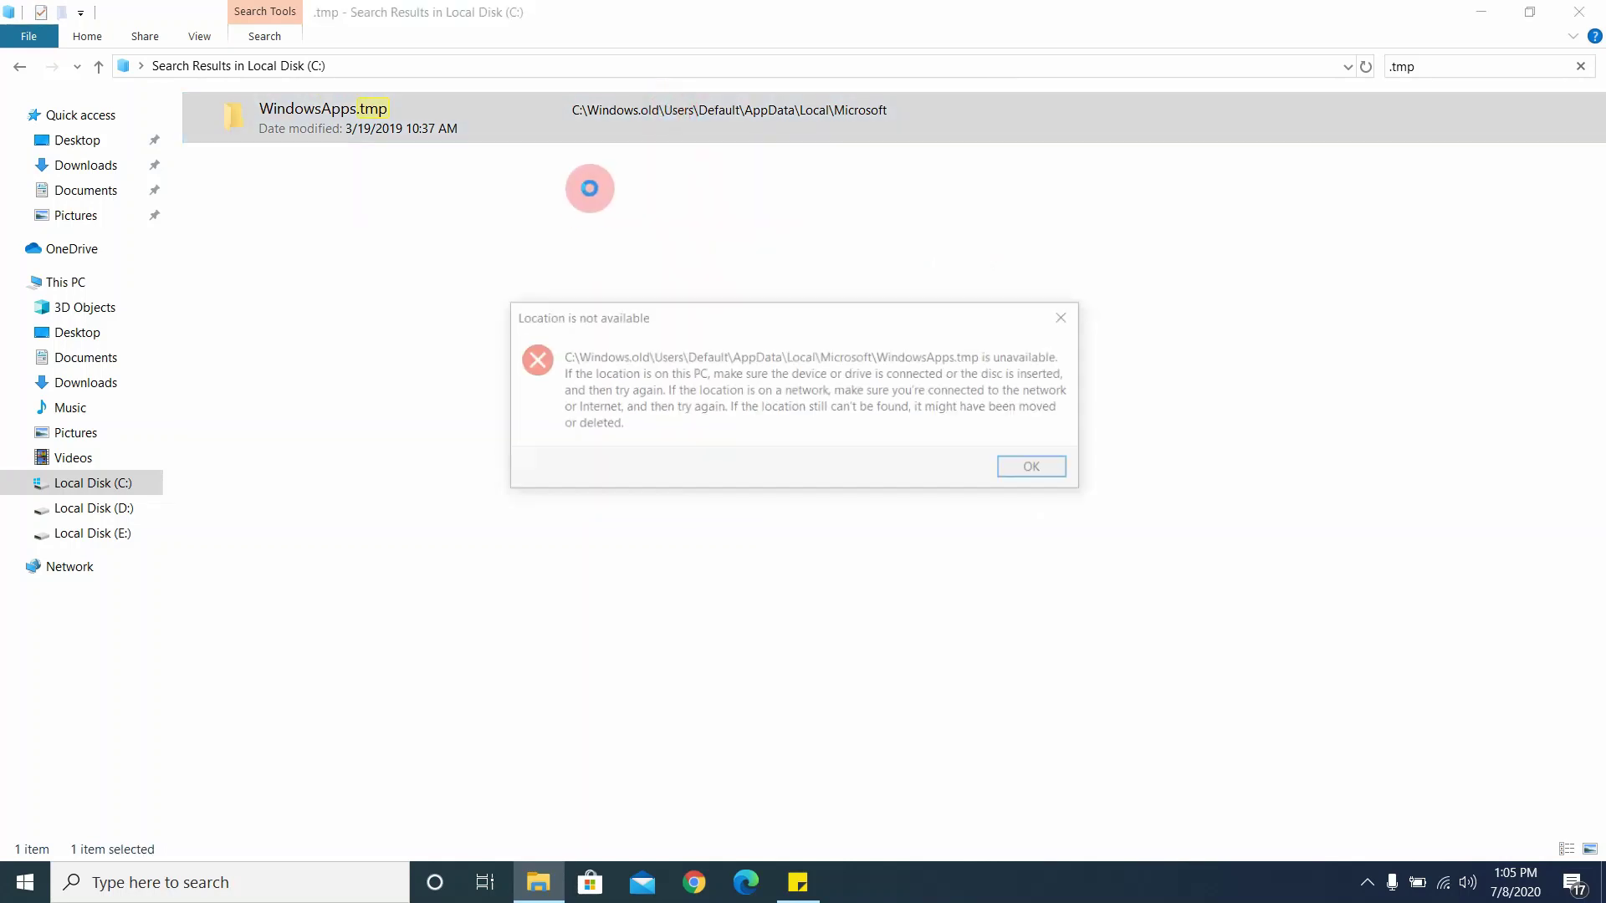
pyautogui.click(1039, 466)
pyautogui.click(425, 173)
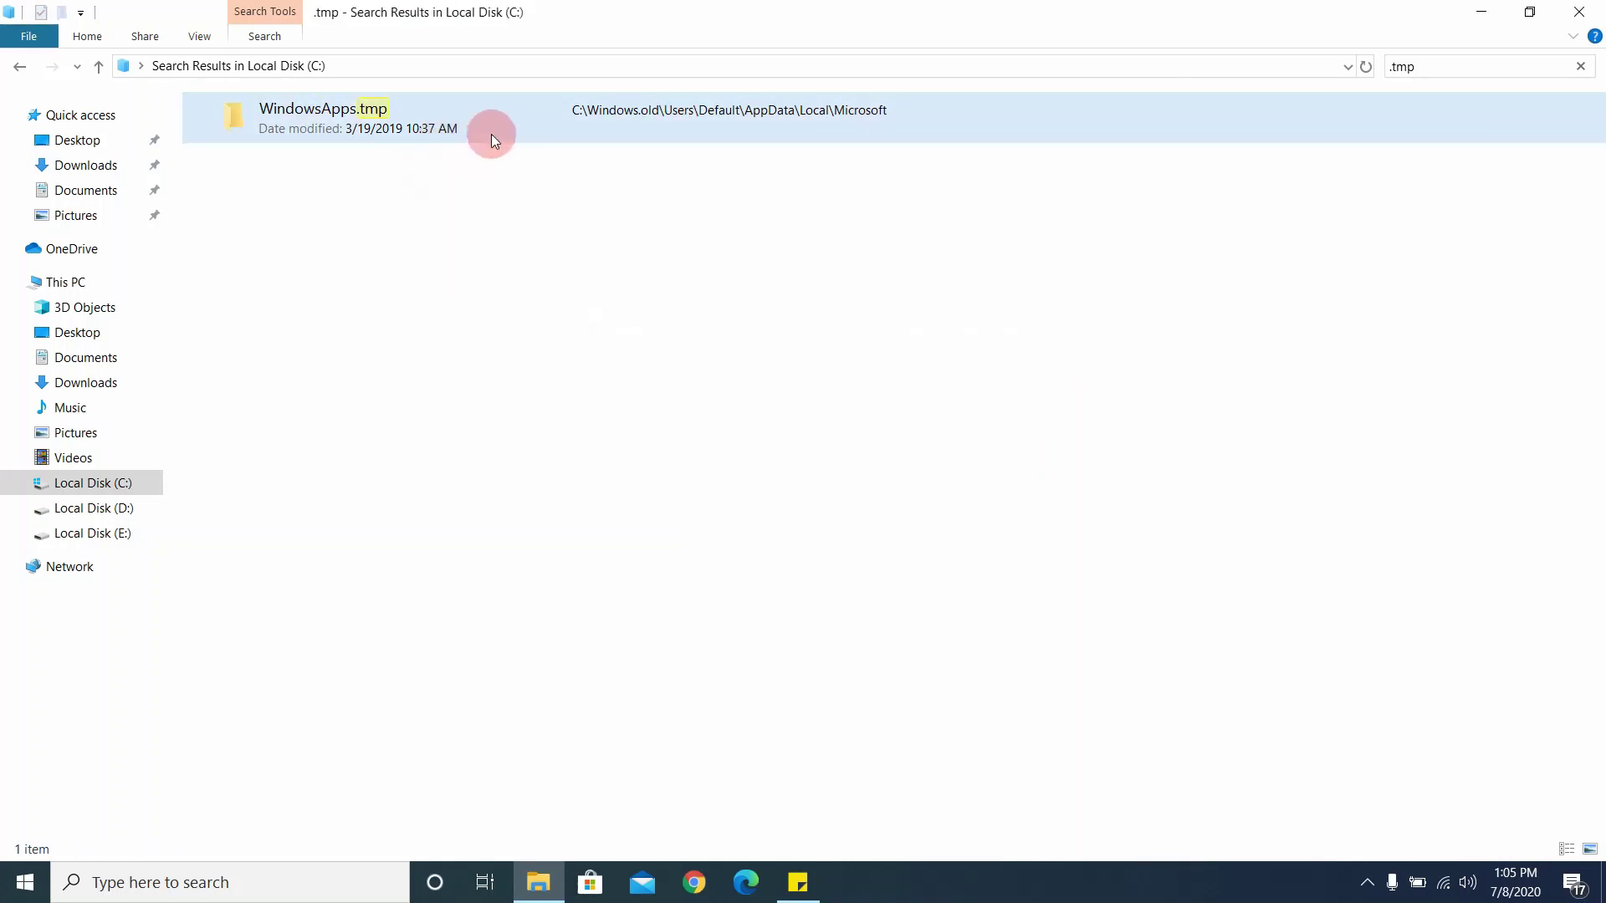
pyautogui.click(678, 224)
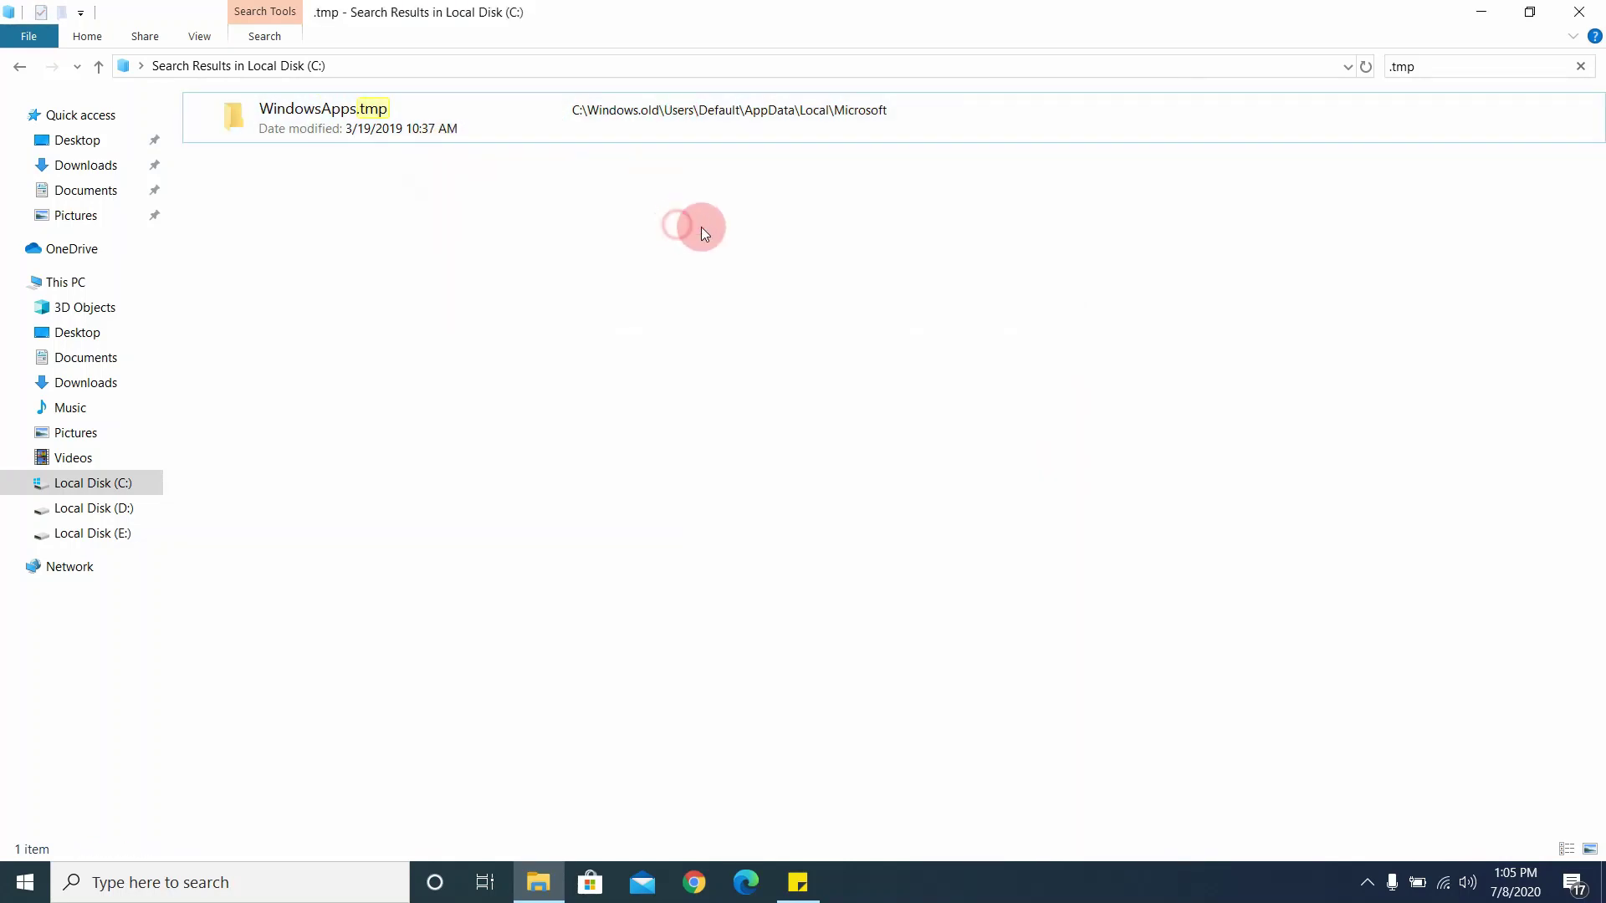
# Close the .tmp search results window and refresh the desktop.
pyautogui.click(1579, 12)
pyautogui.rightClick(719, 262)
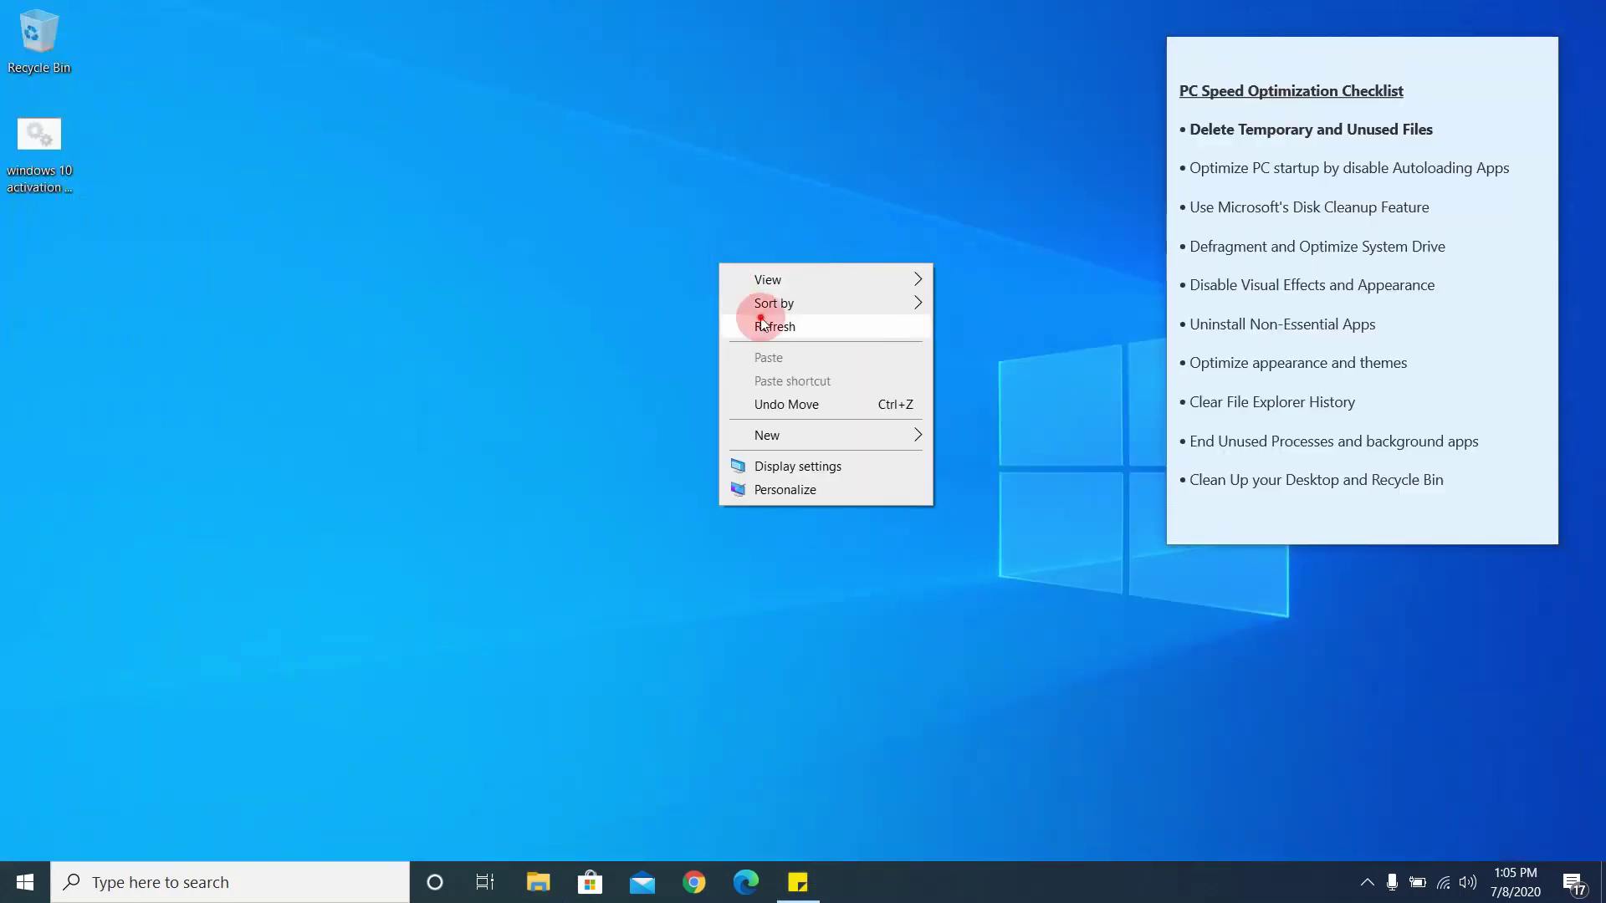
pyautogui.click(760, 318)
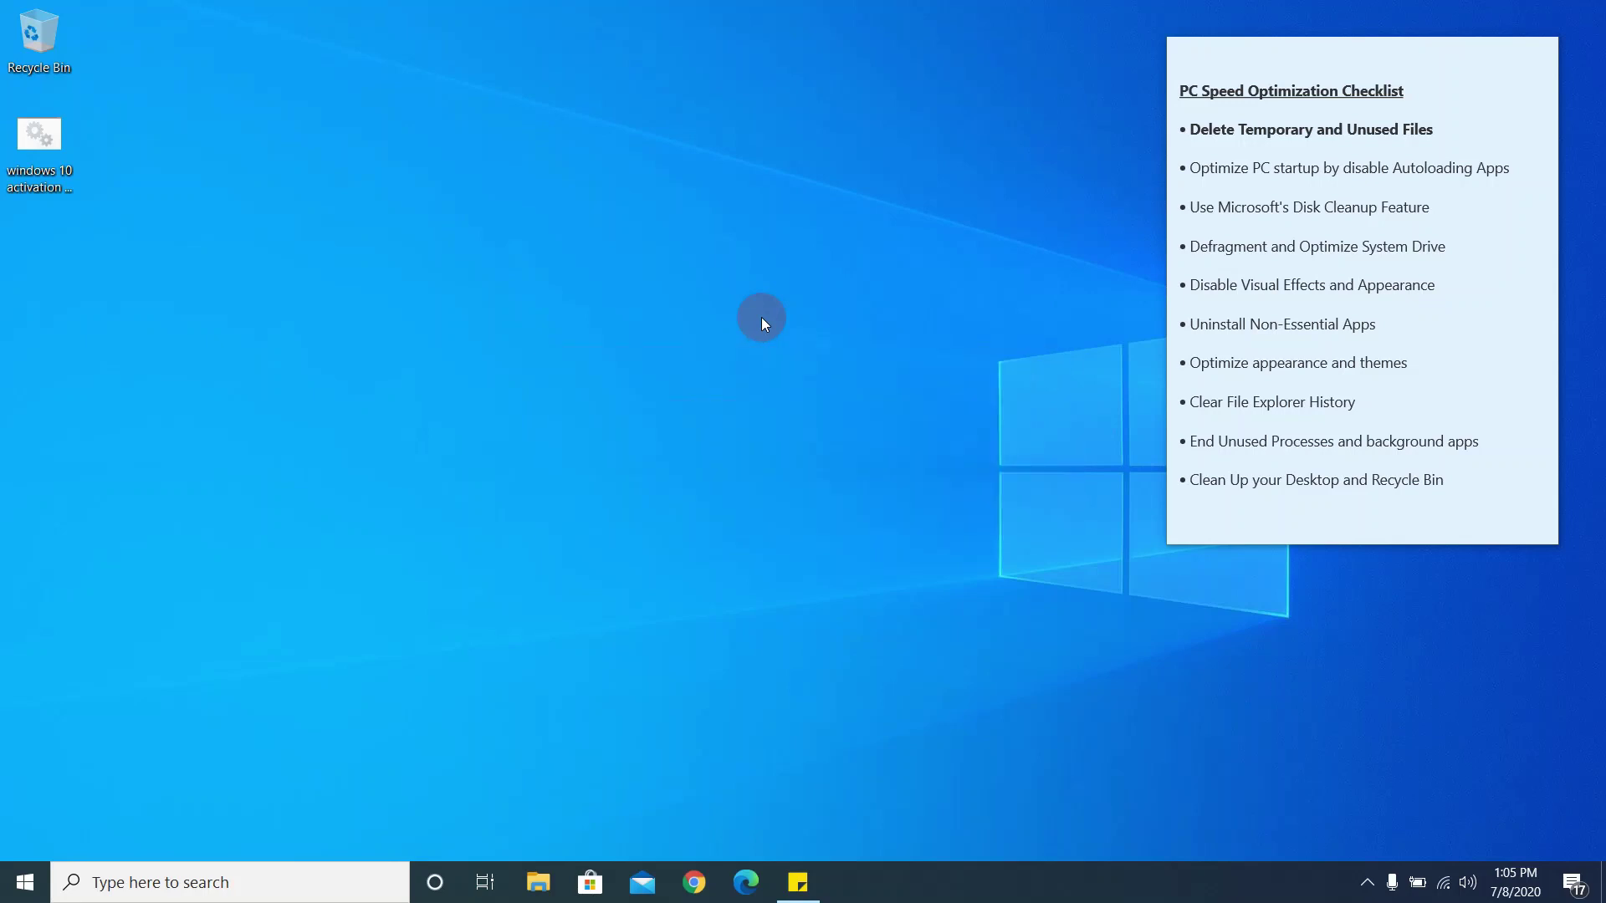
# Open the Windows prefetch folder by running prefetch, granting permanent access to the folder.
pyautogui.press('super+r')
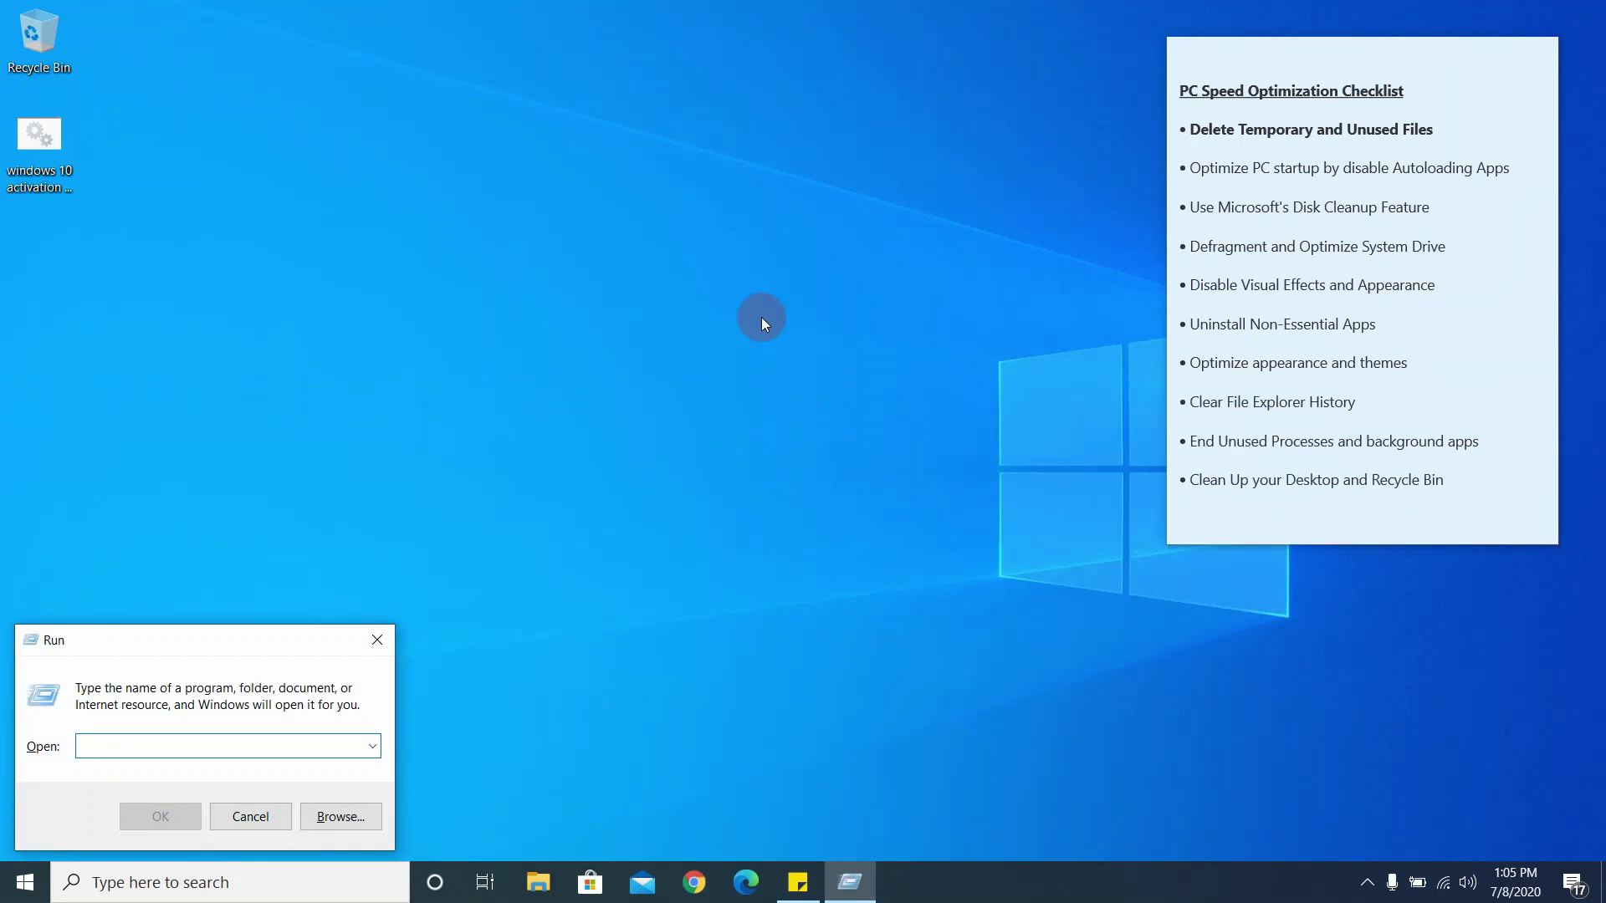
pyautogui.write('prefe')
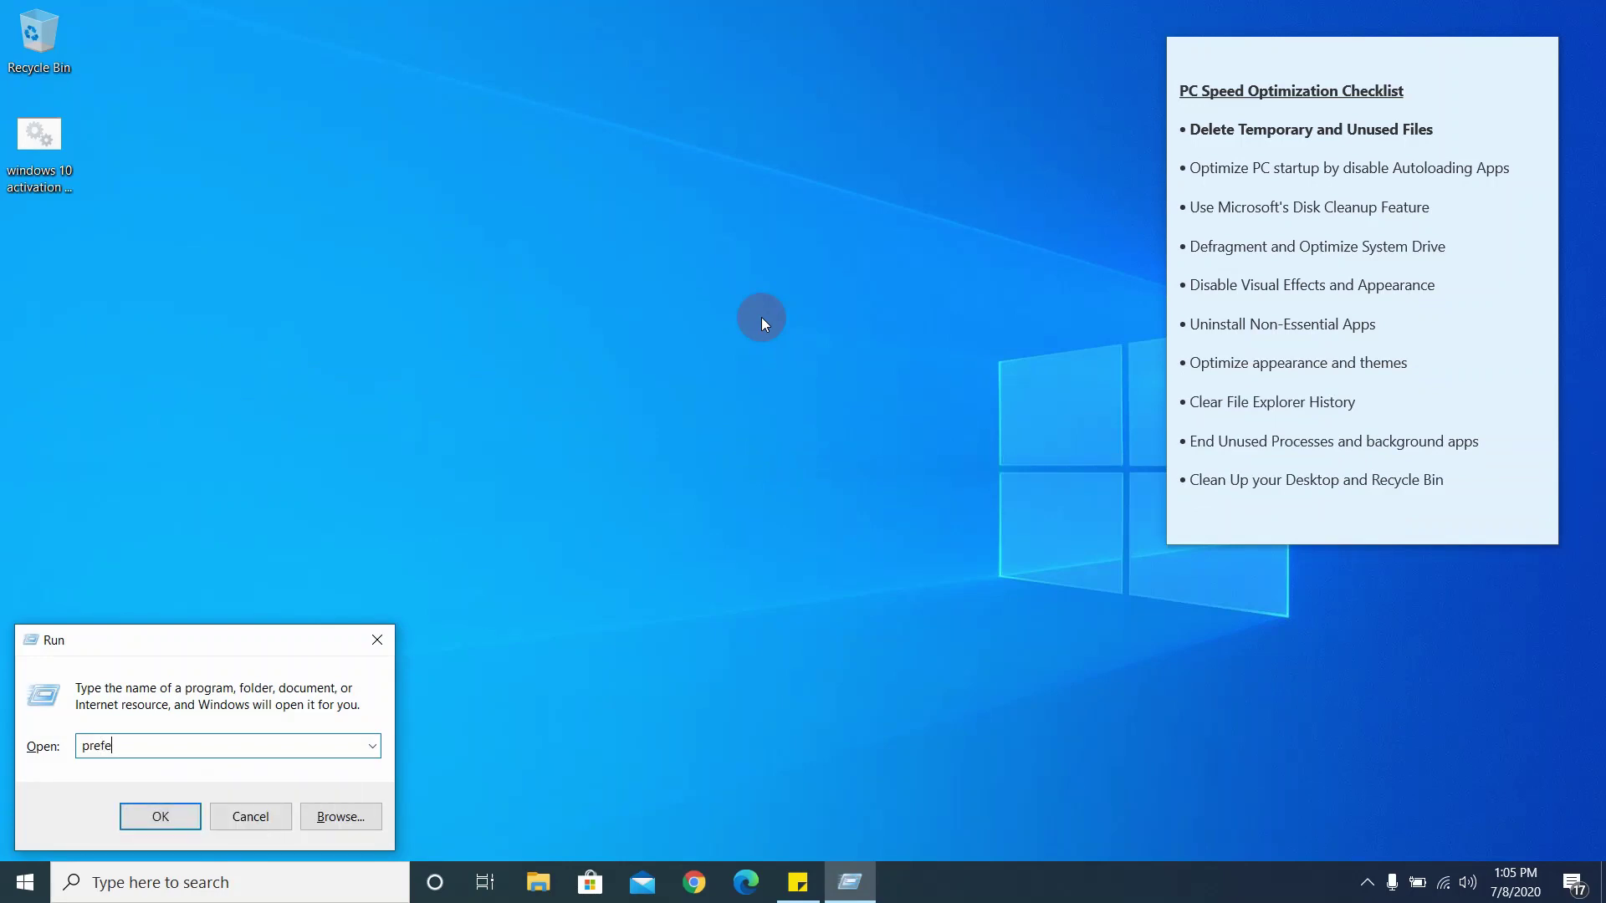
pyautogui.write('tch')
pyautogui.press('Return')
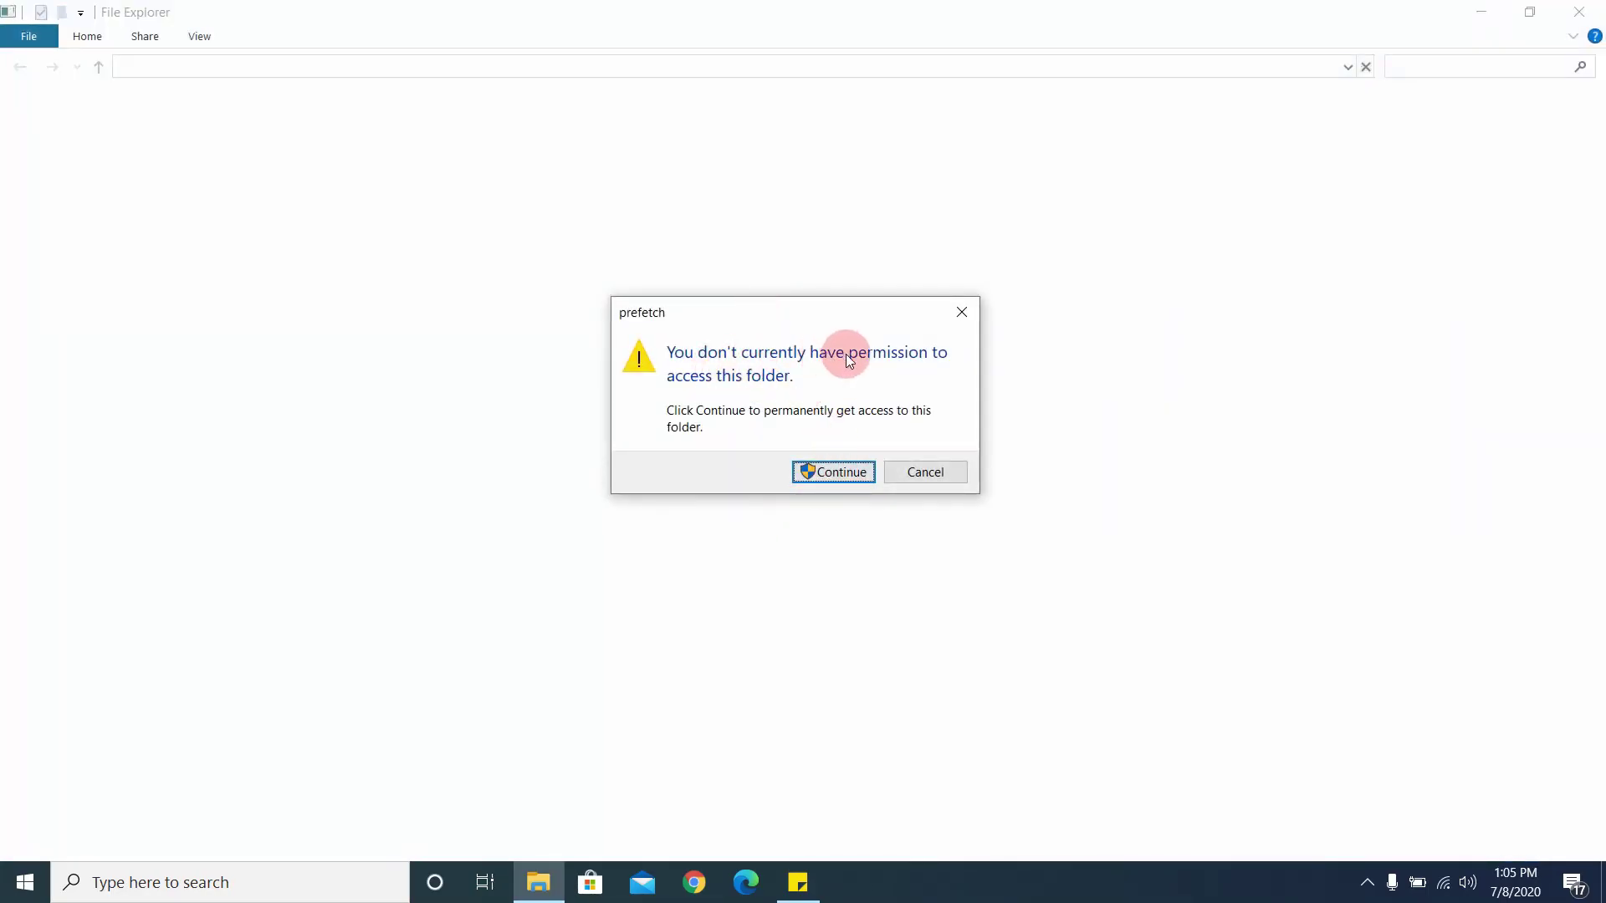
pyautogui.click(798, 474)
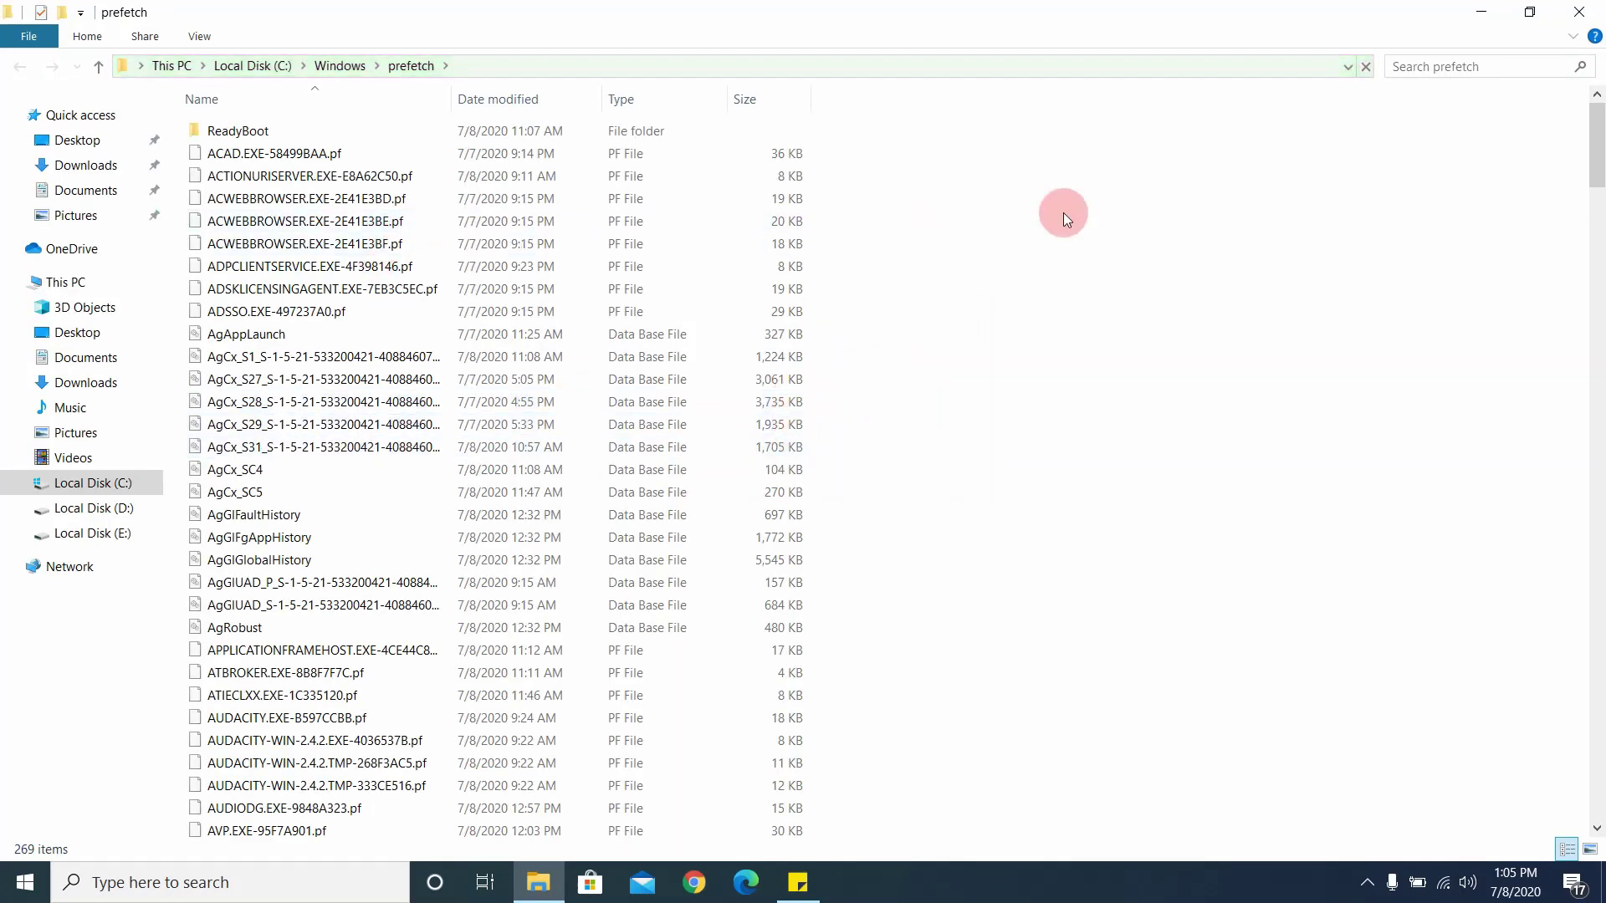
# Permanently delete all items in the prefetch folder, confirming the deletion.
pyautogui.scroll(-18, 896, 250)
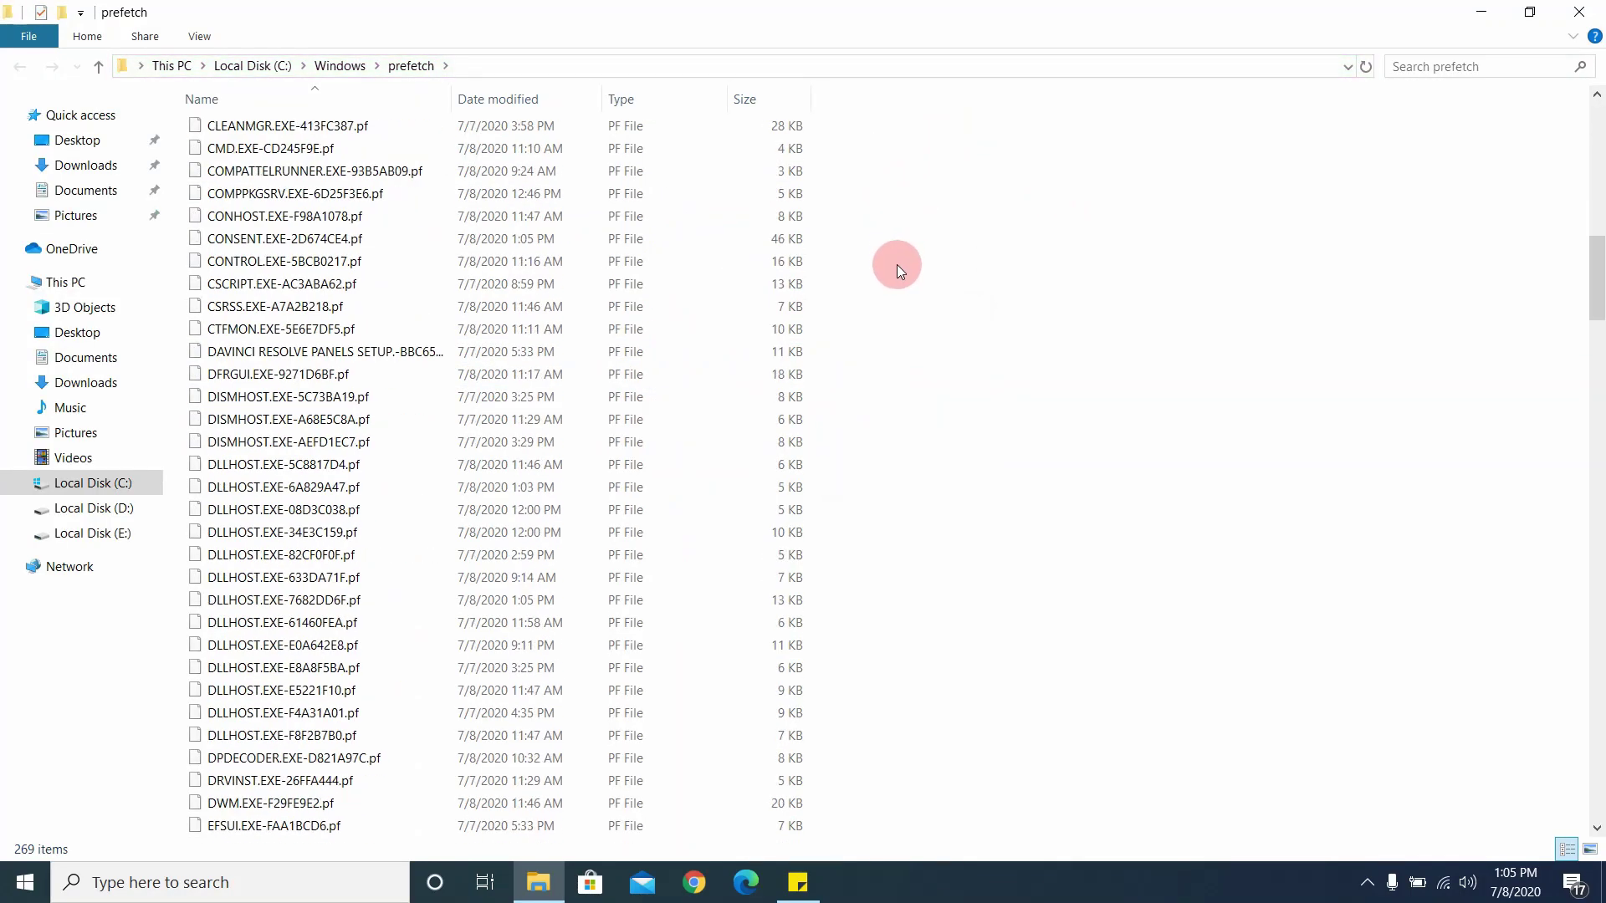
pyautogui.scroll(-20, 897, 265)
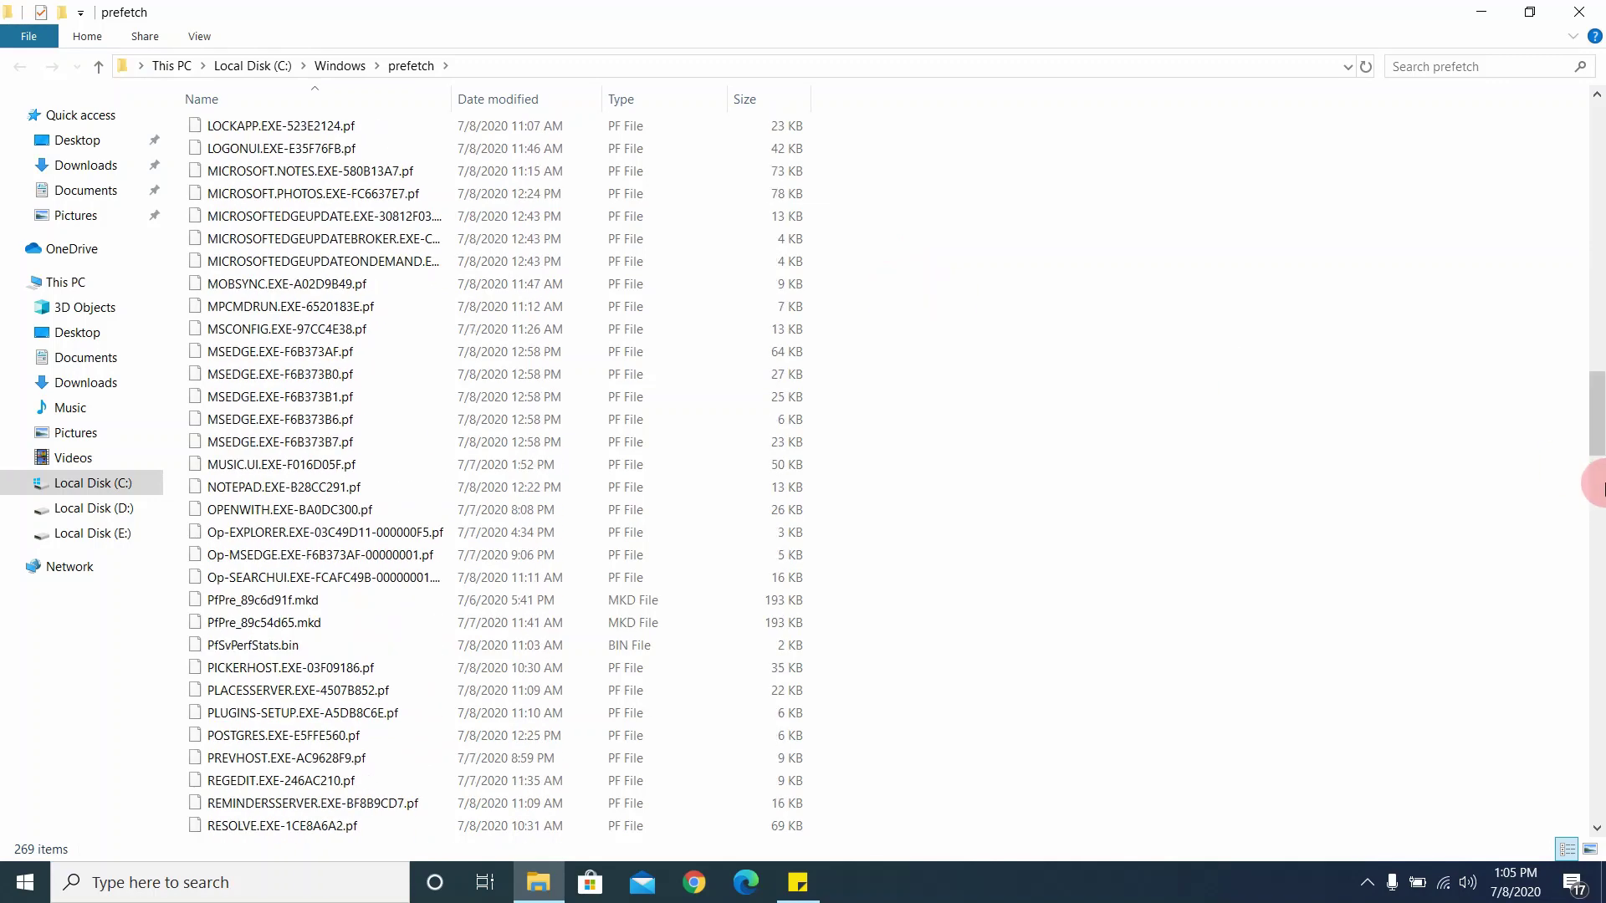
pyautogui.moveTo(1598, 410); pyautogui.dragTo(1469, 103)
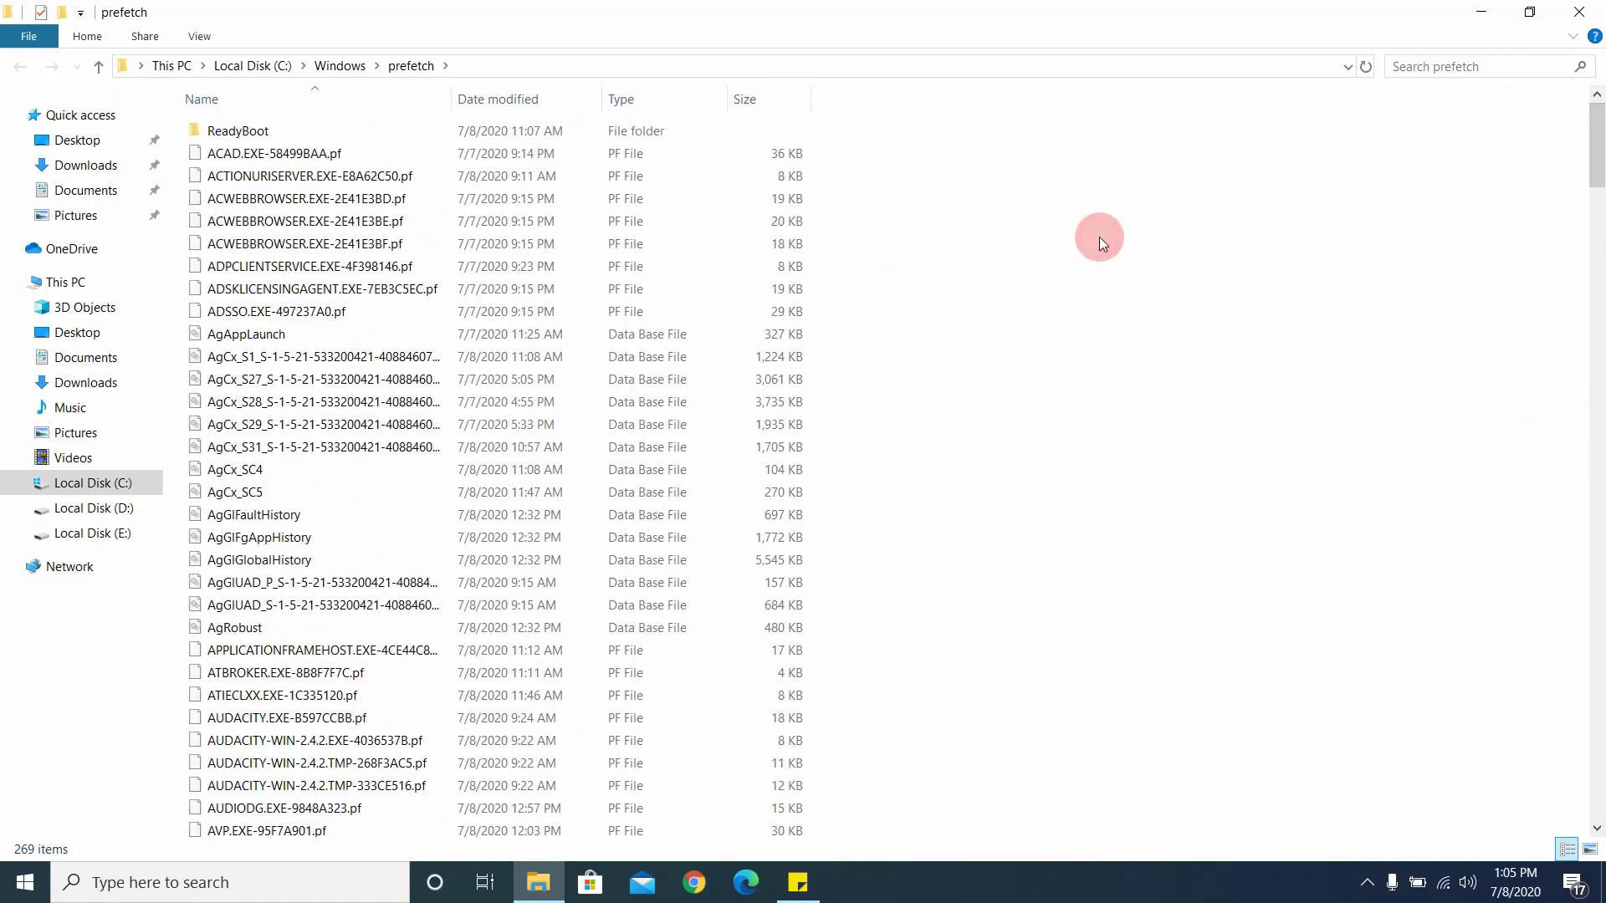
pyautogui.hotkey('ctrl', 'a')
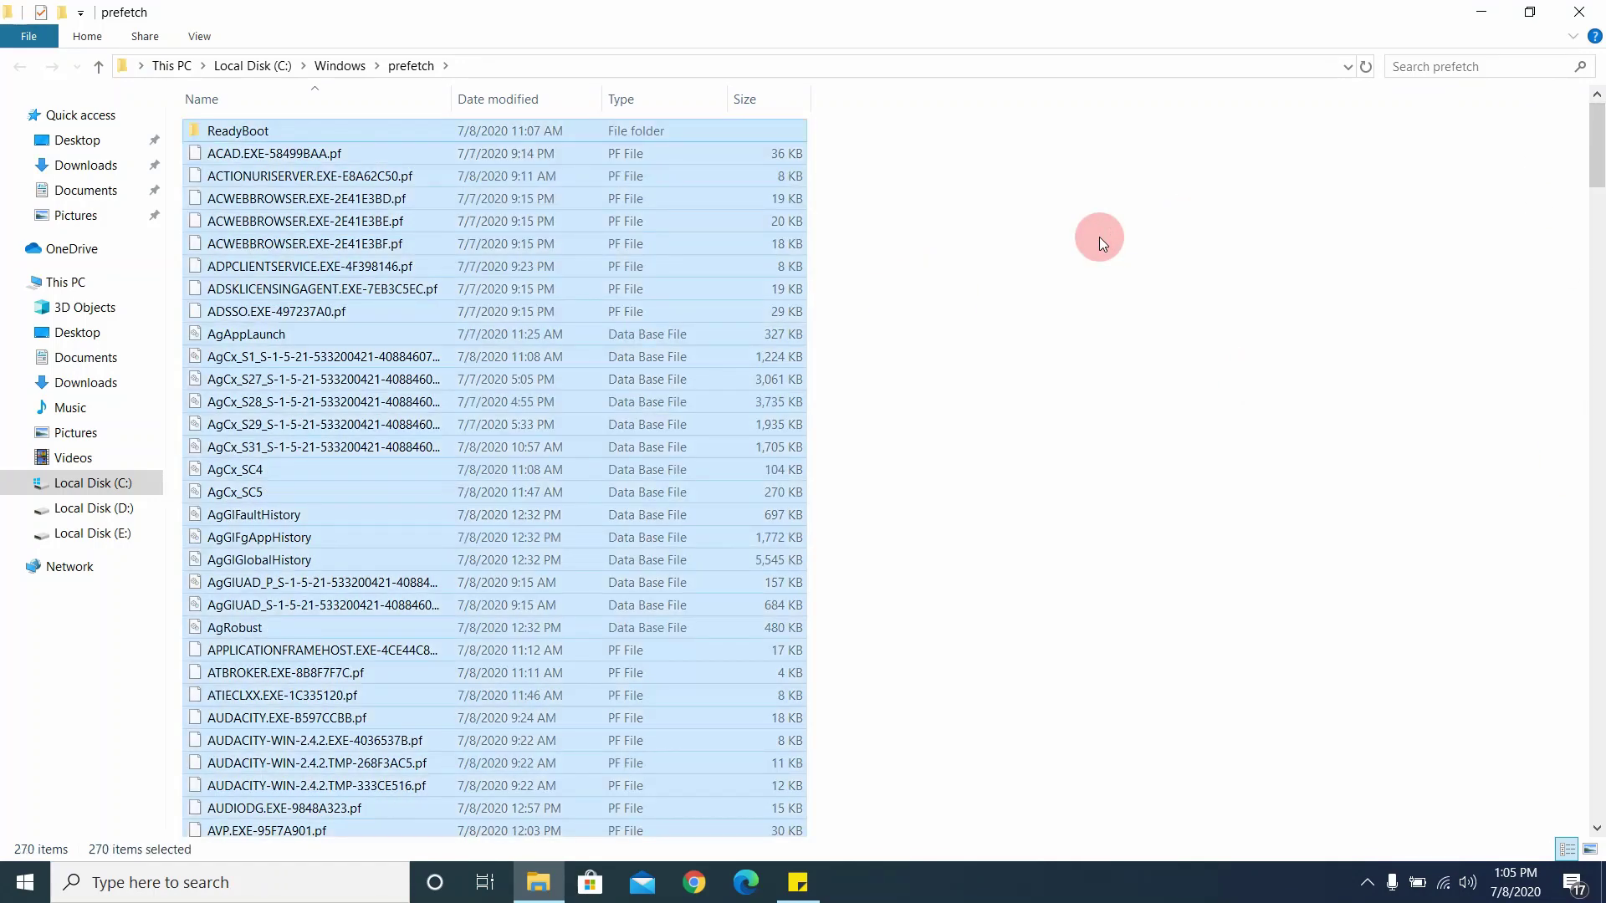
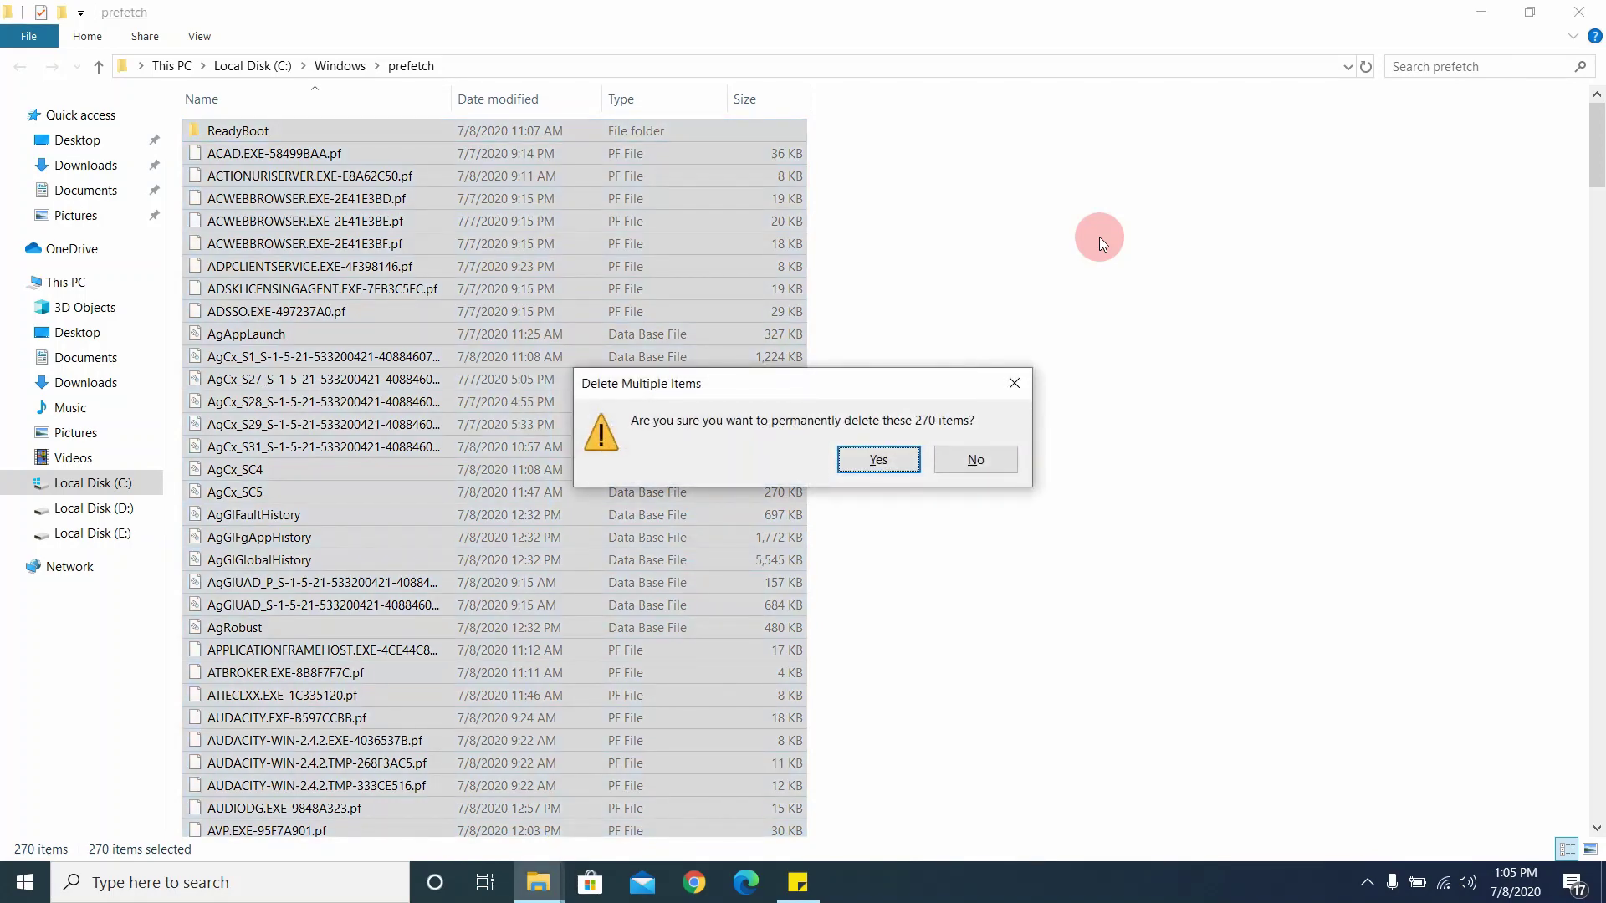
pyautogui.press('Return')
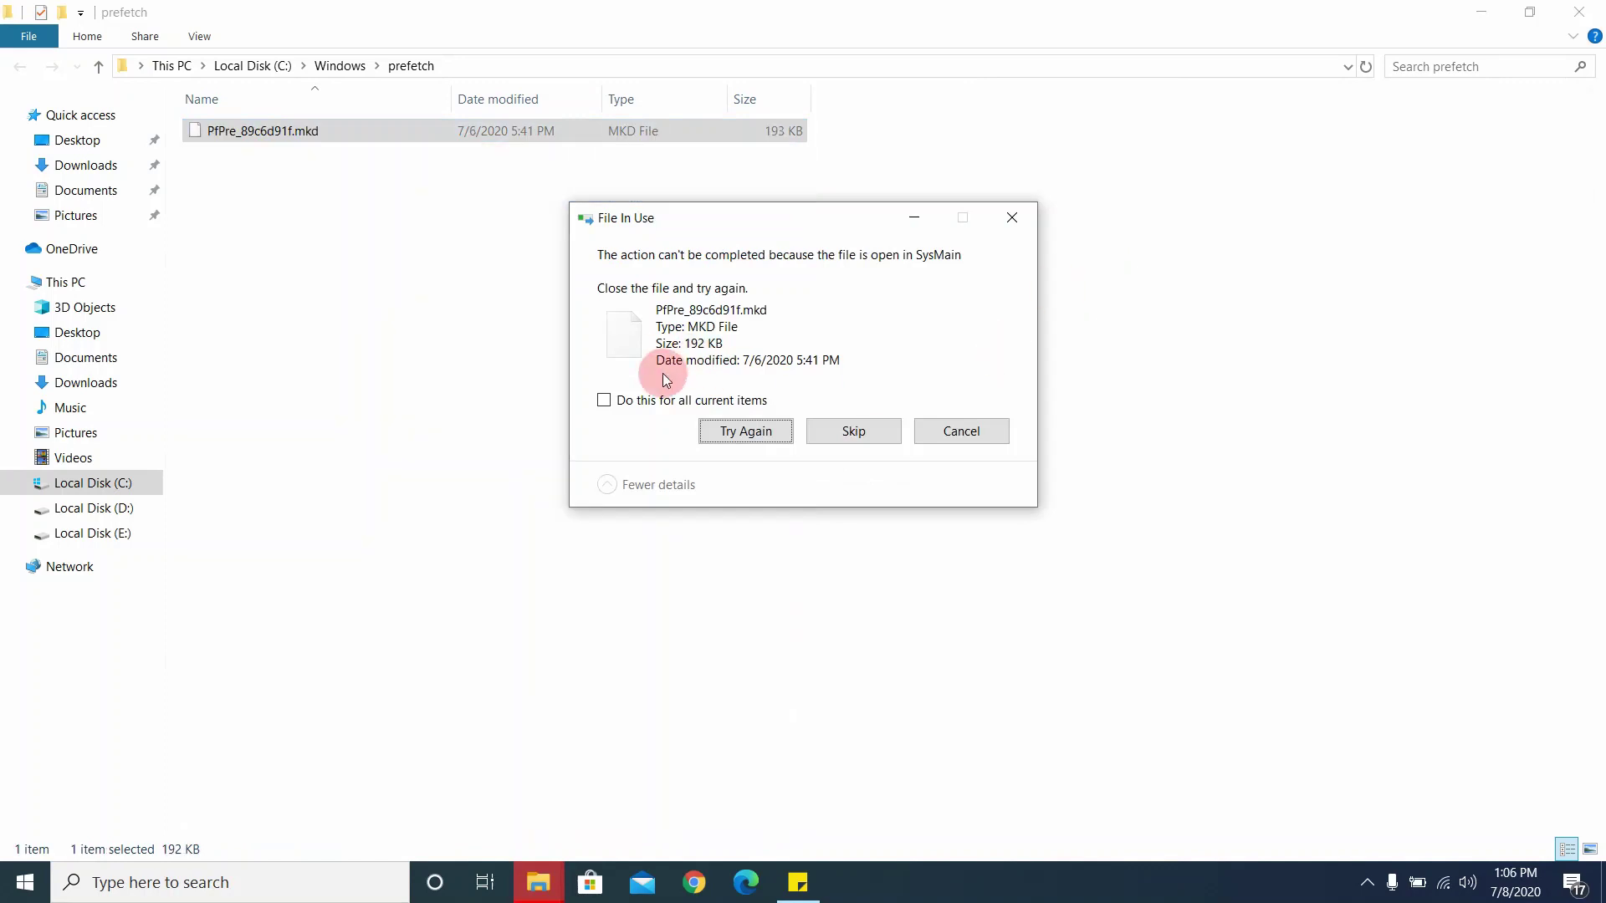
# Retry deleting the in-use file PfPre_89c6d91f.mkd, skip it, and close the prefetch folder.
pyautogui.click(624, 401)
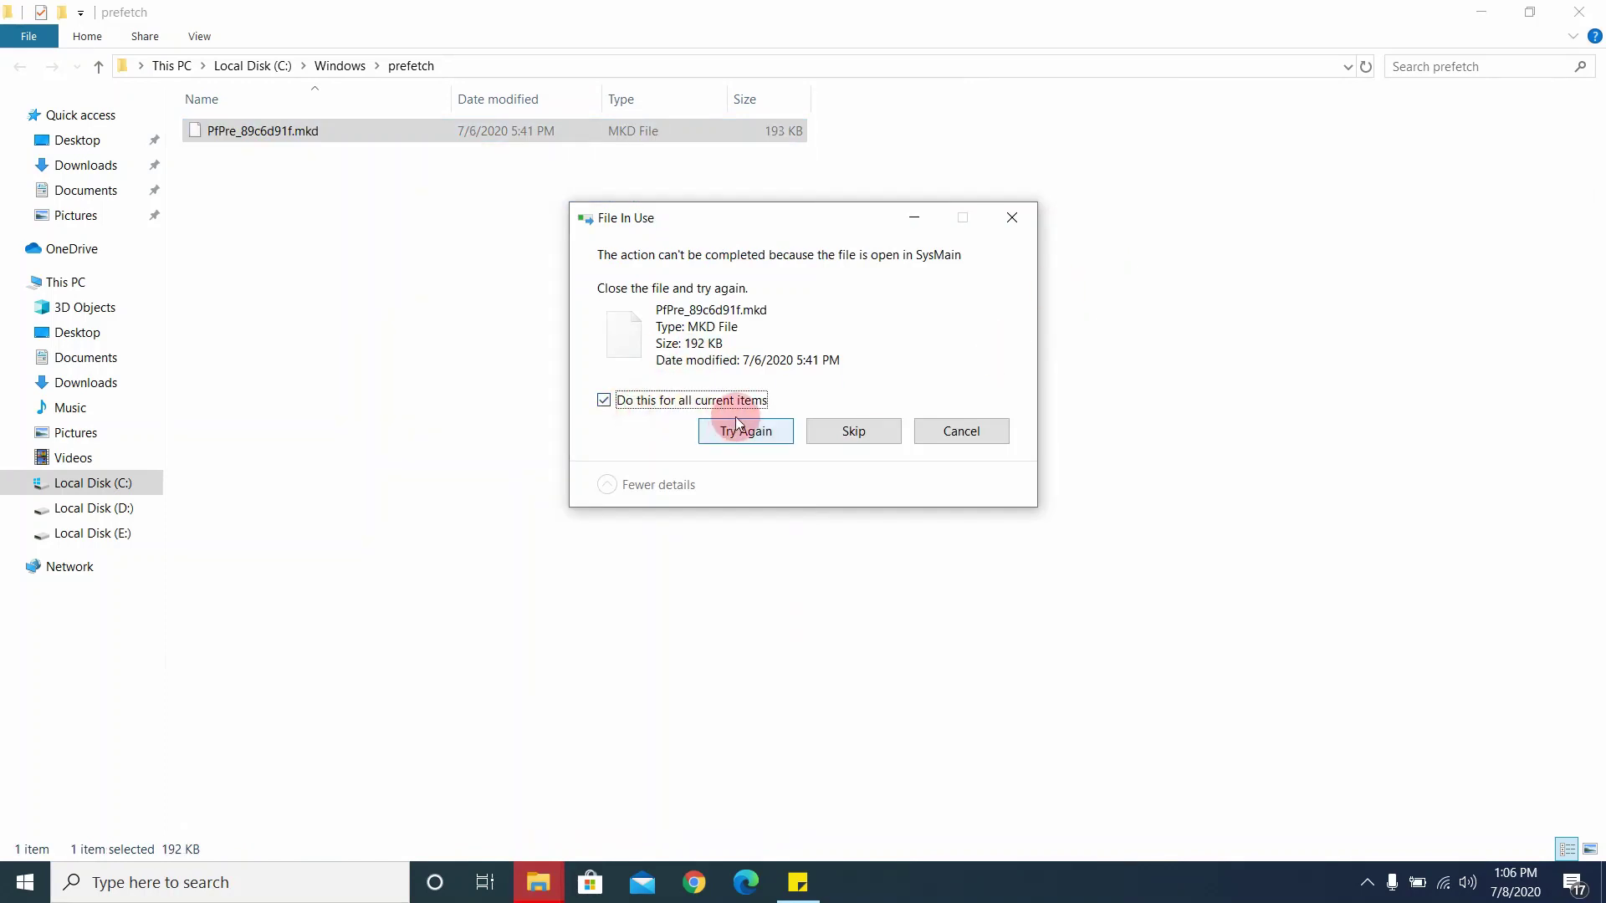
pyautogui.click(757, 433)
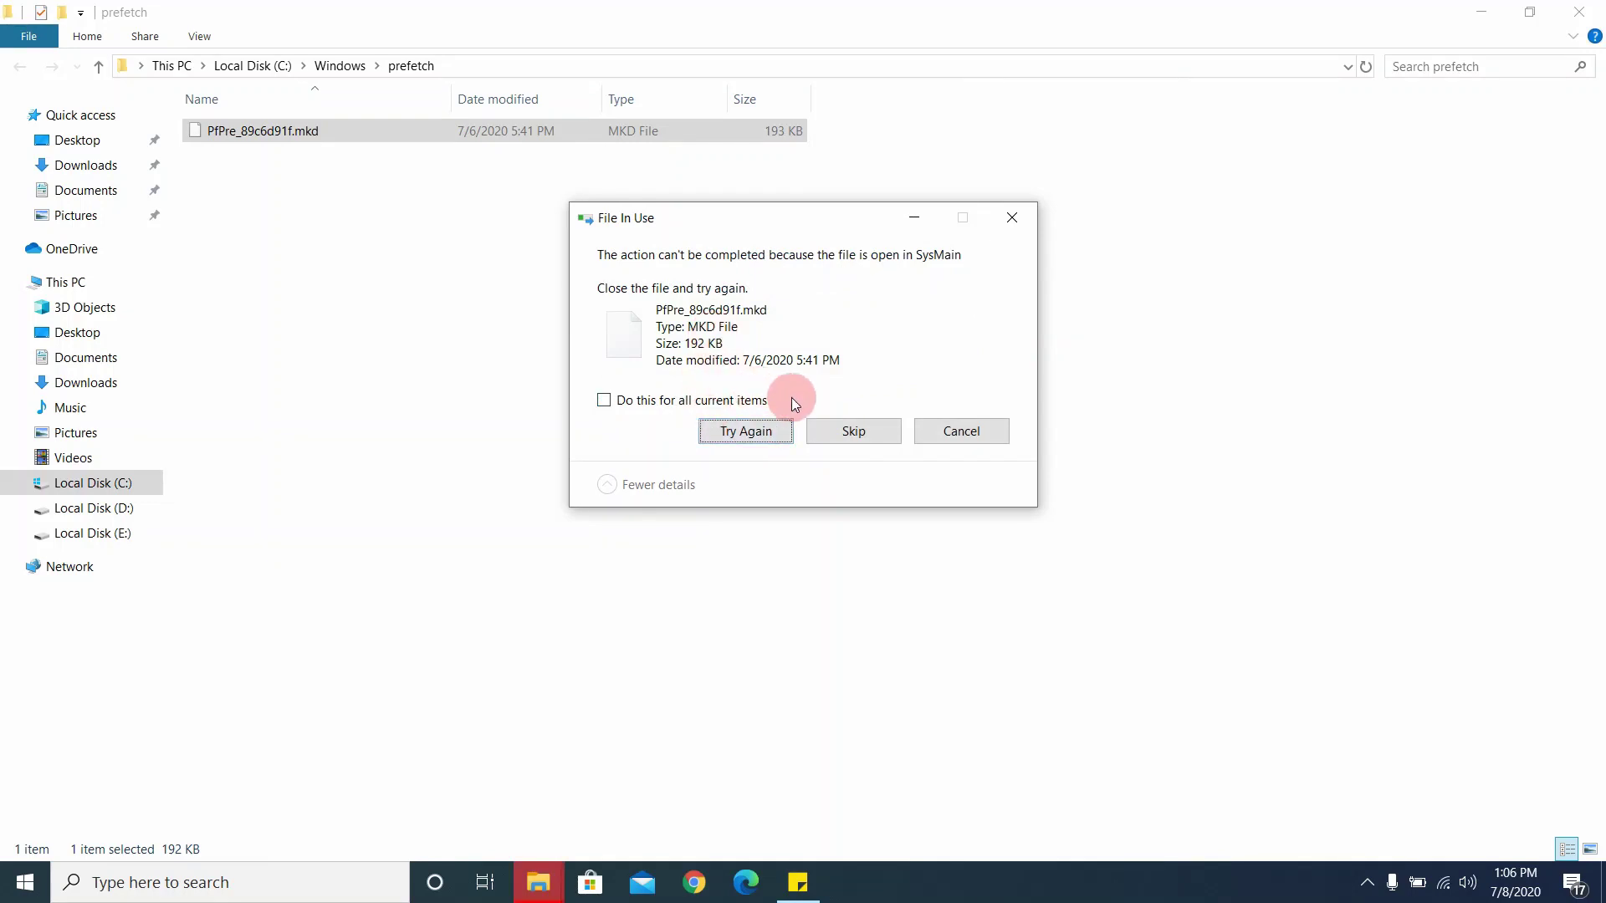
pyautogui.click(830, 427)
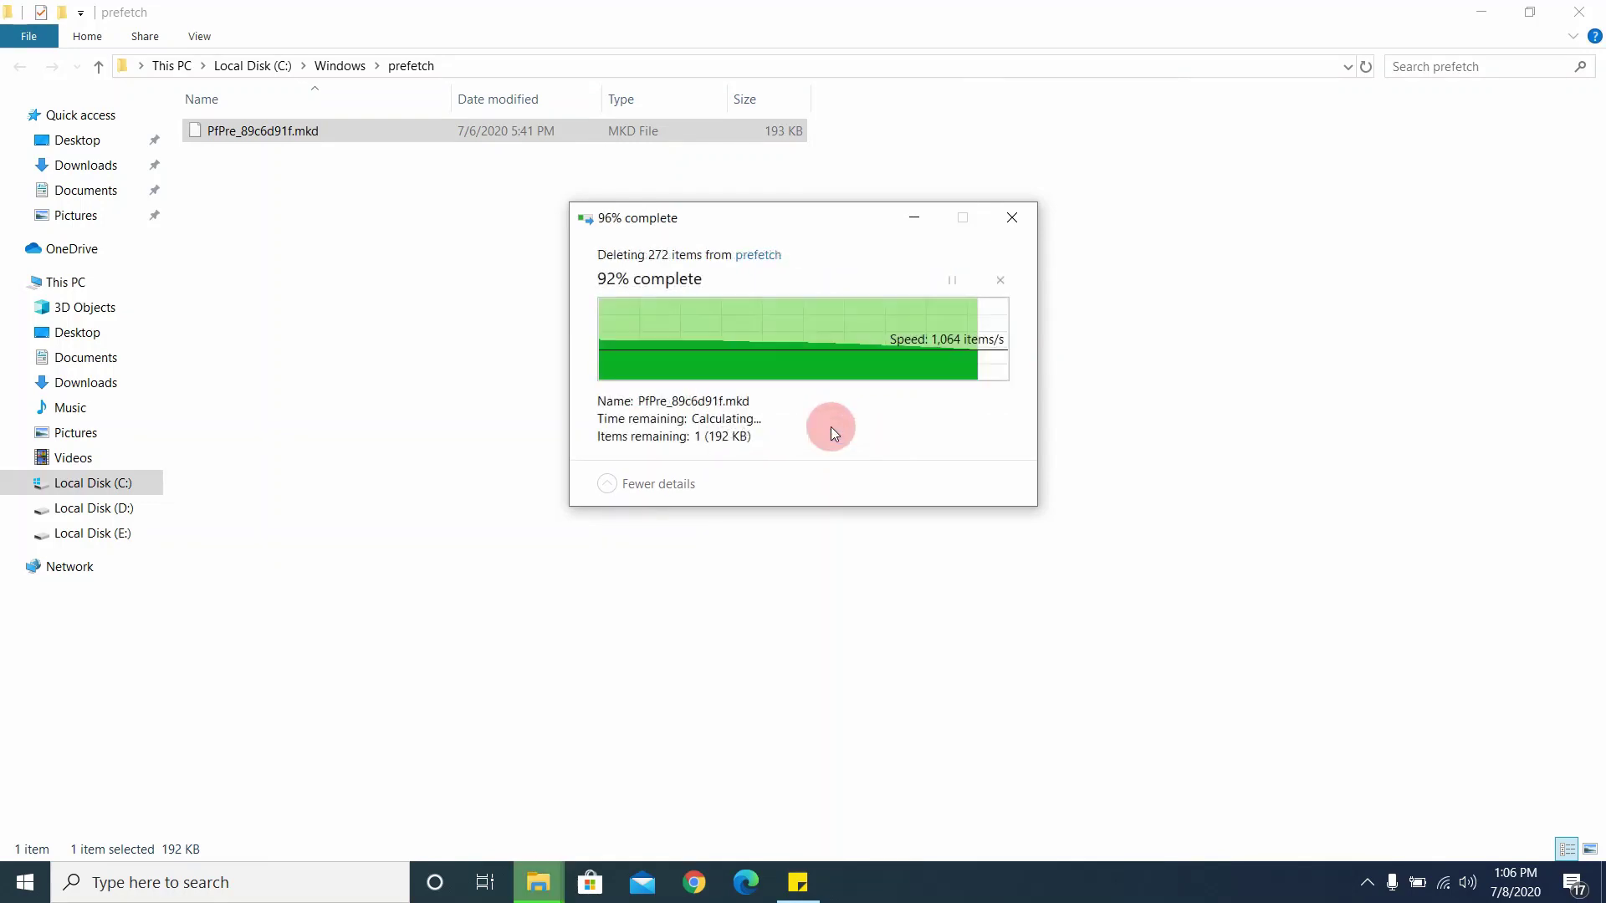
pyautogui.click(1579, 12)
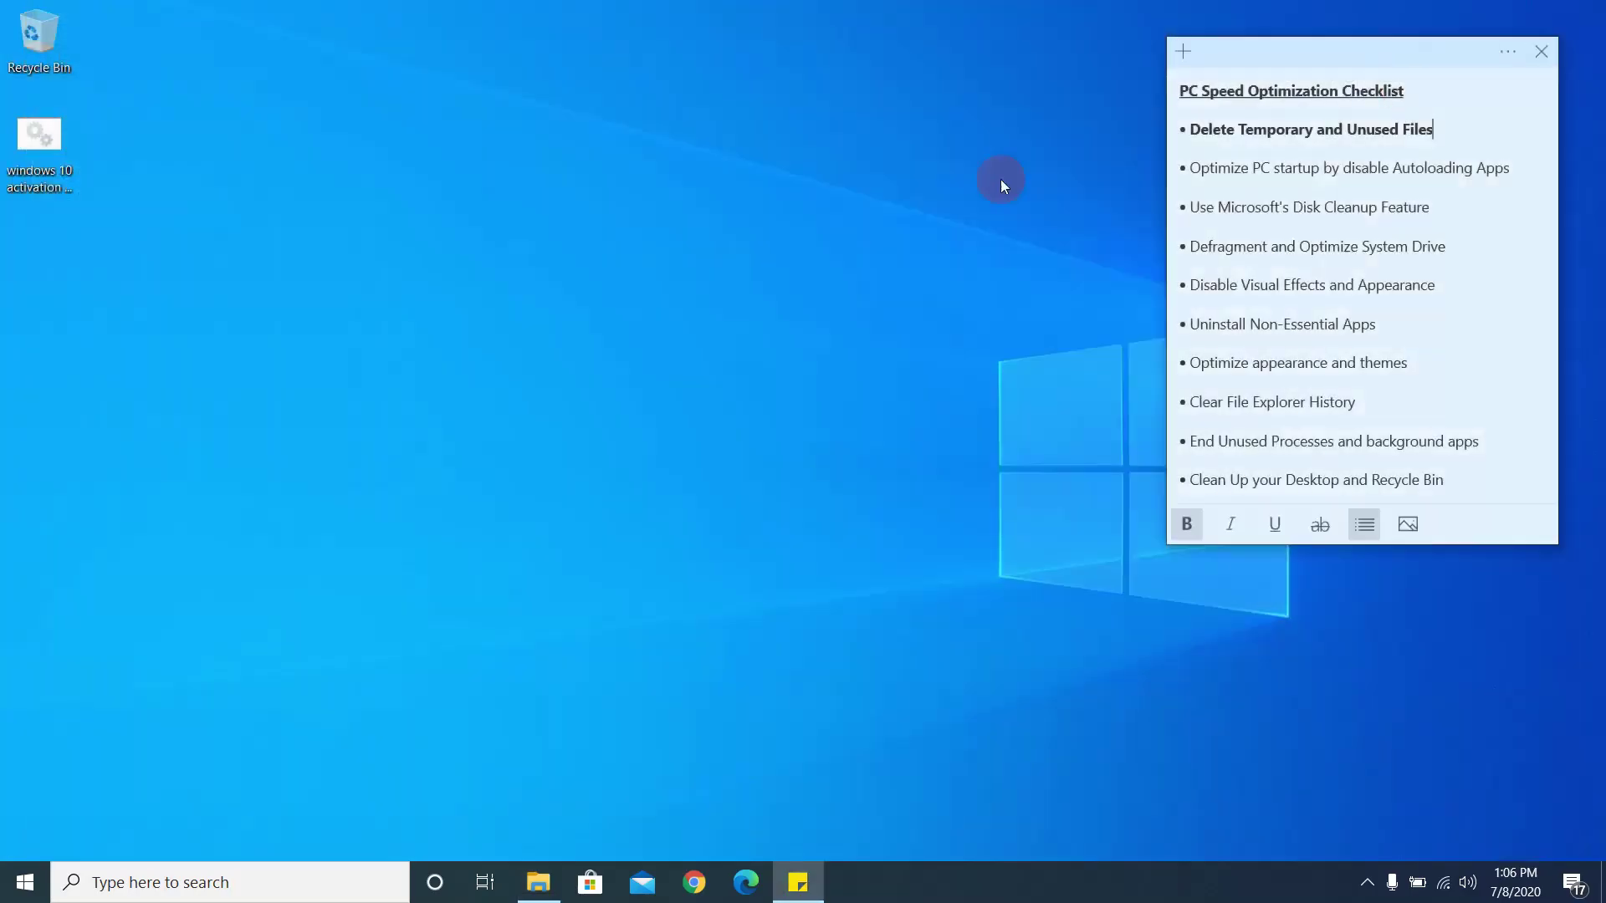
pyautogui.click(549, 238)
pyautogui.rightClick(550, 238)
pyautogui.click(584, 297)
pyautogui.rightClick(544, 126)
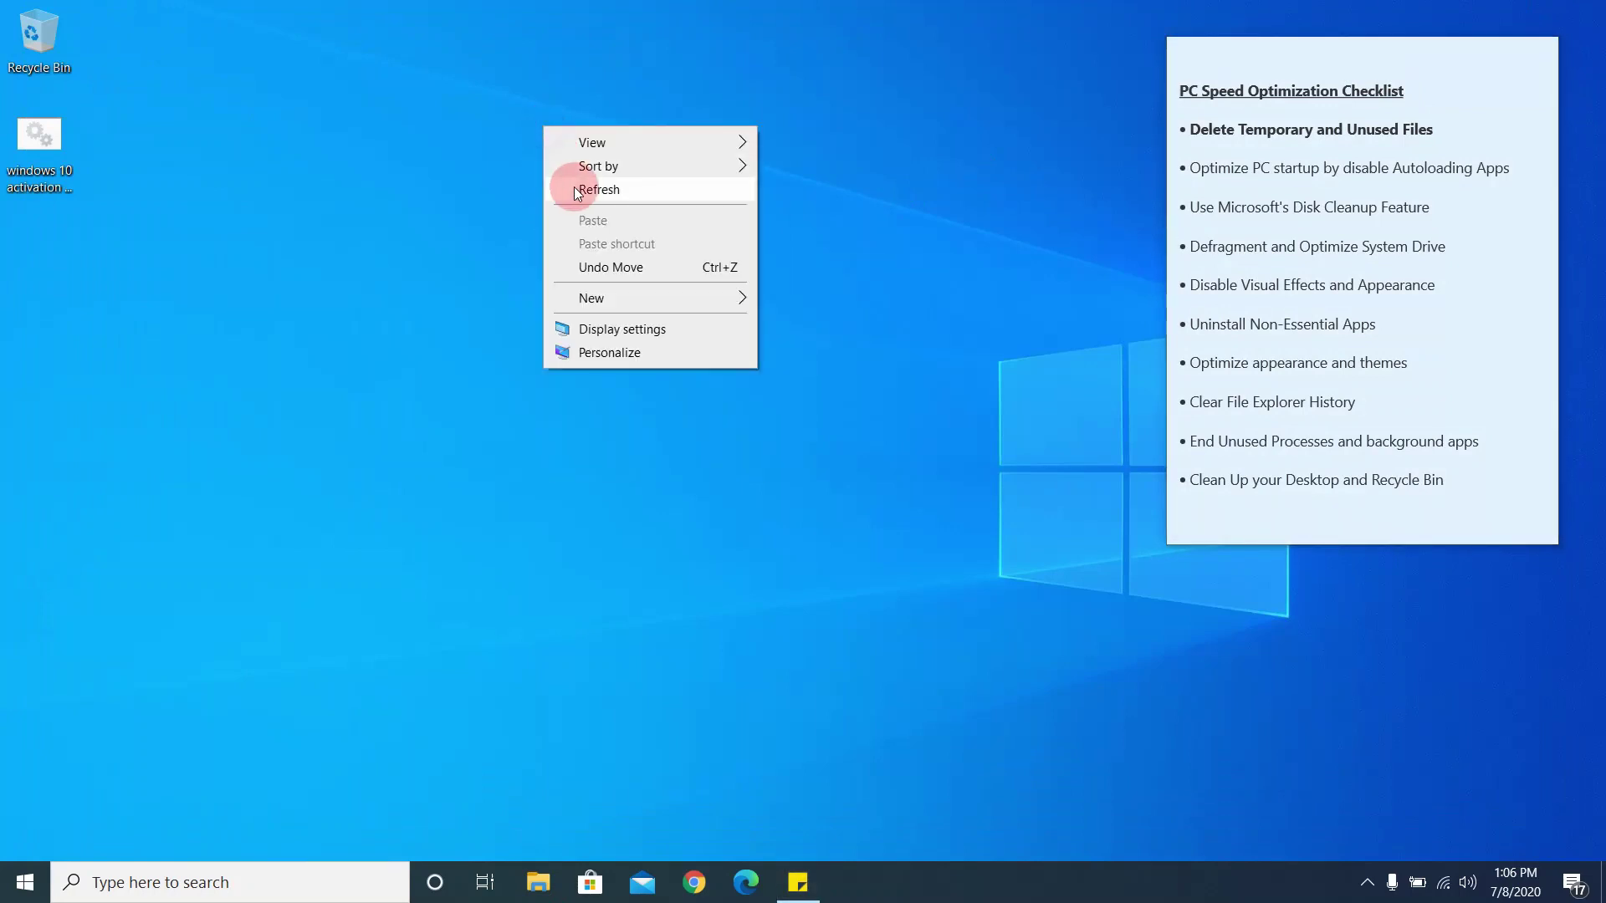
pyautogui.click(574, 189)
pyautogui.rightClick(575, 184)
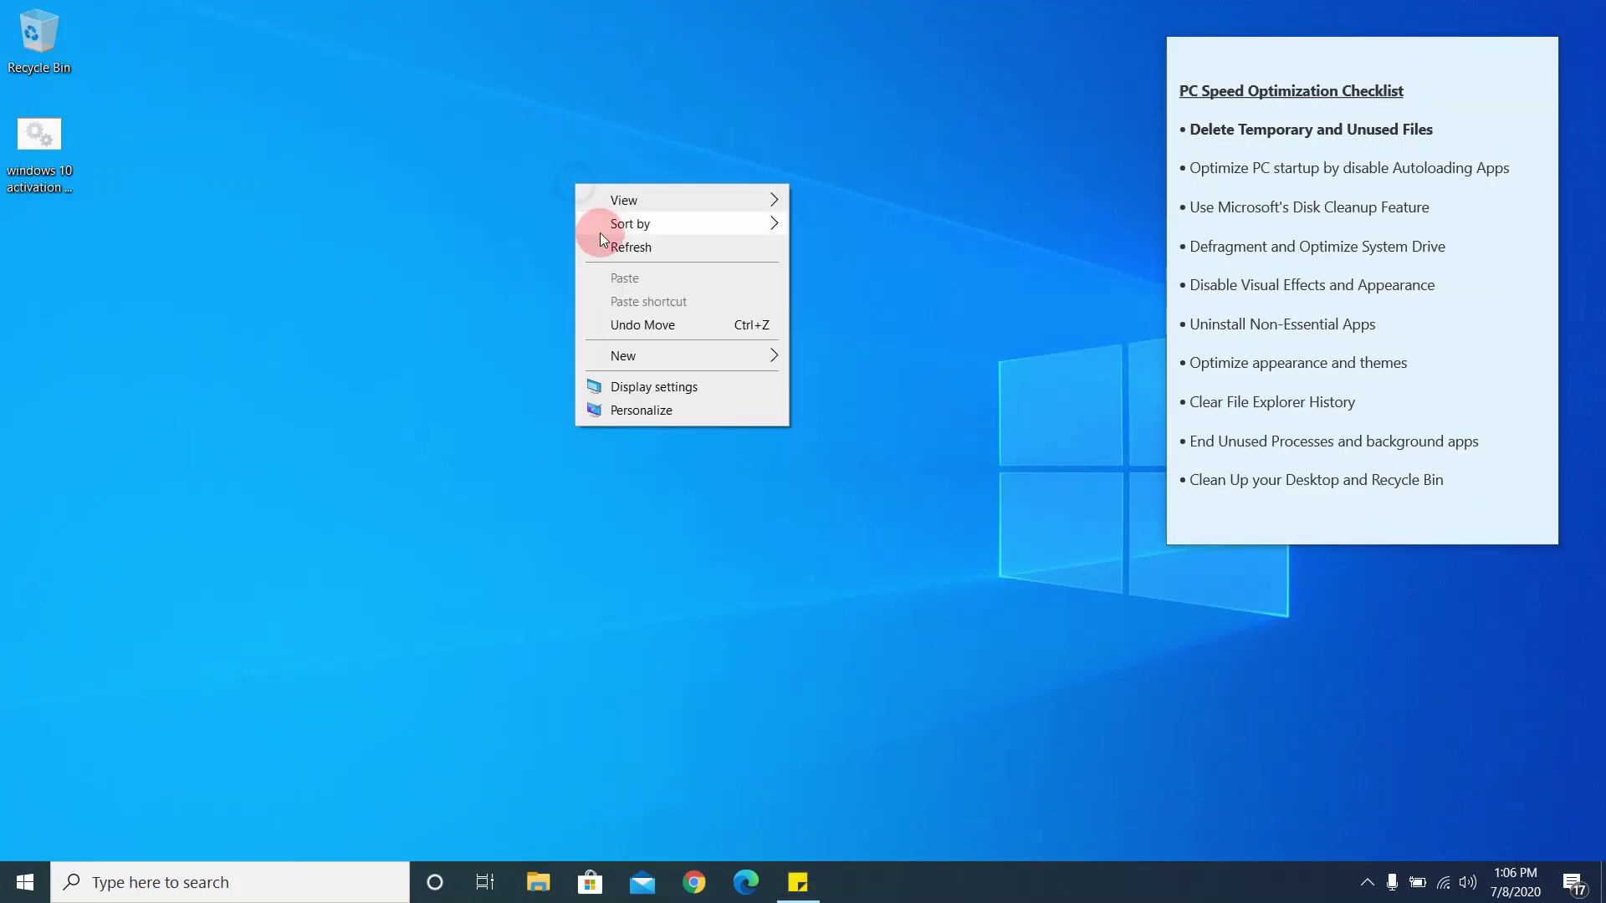
pyautogui.click(605, 245)
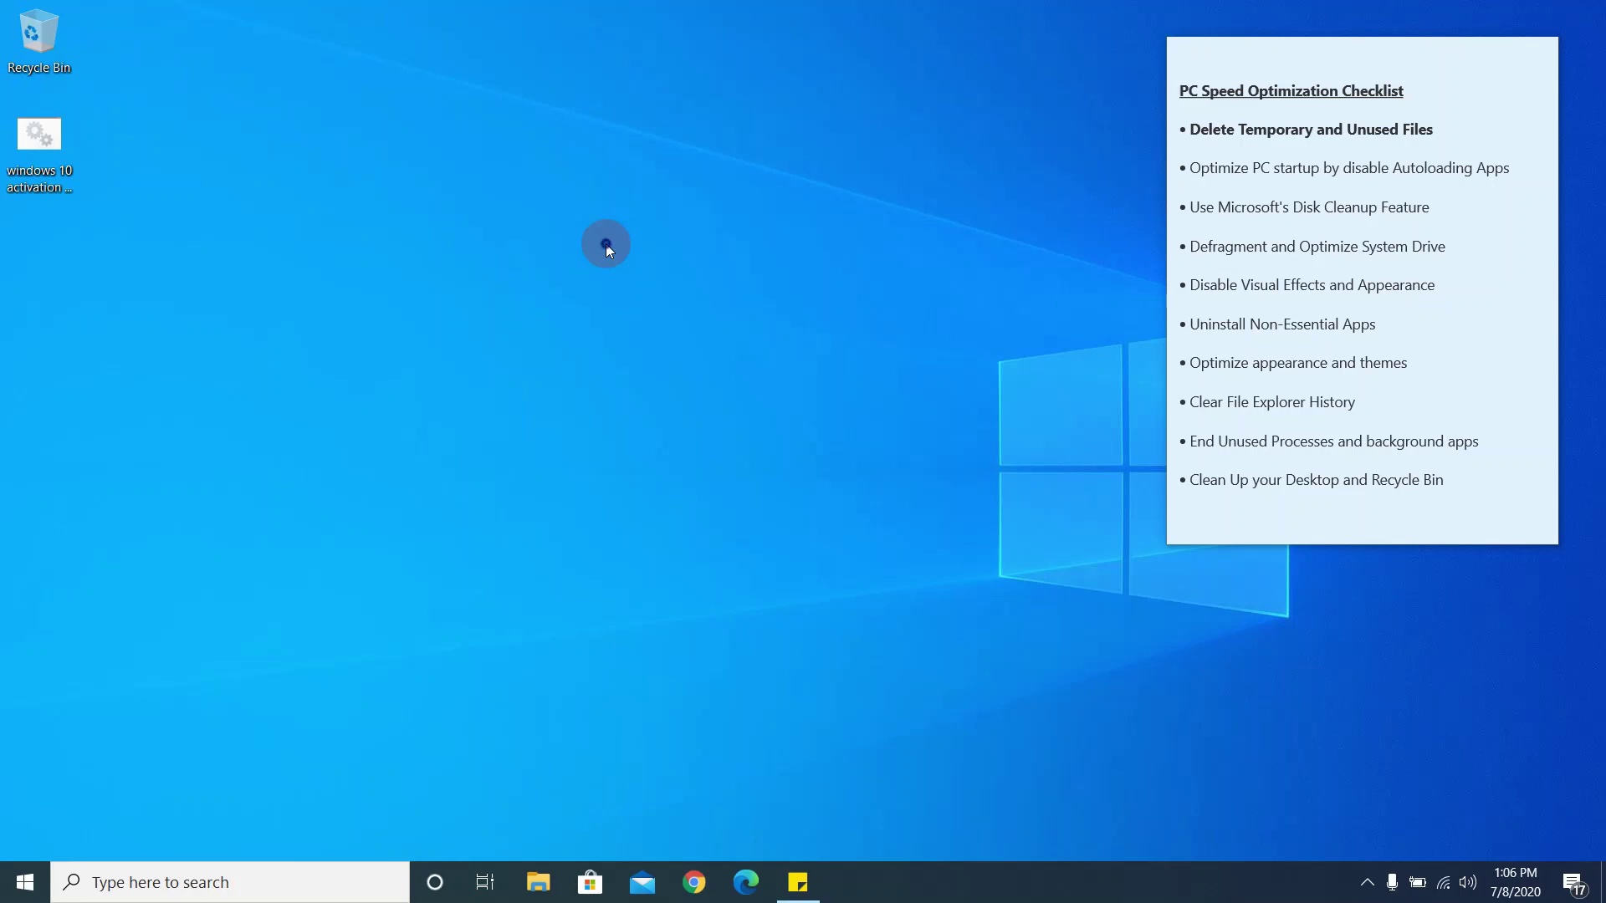
pyautogui.rightClick(606, 244)
pyautogui.click(519, 215)
pyautogui.rightClick(520, 217)
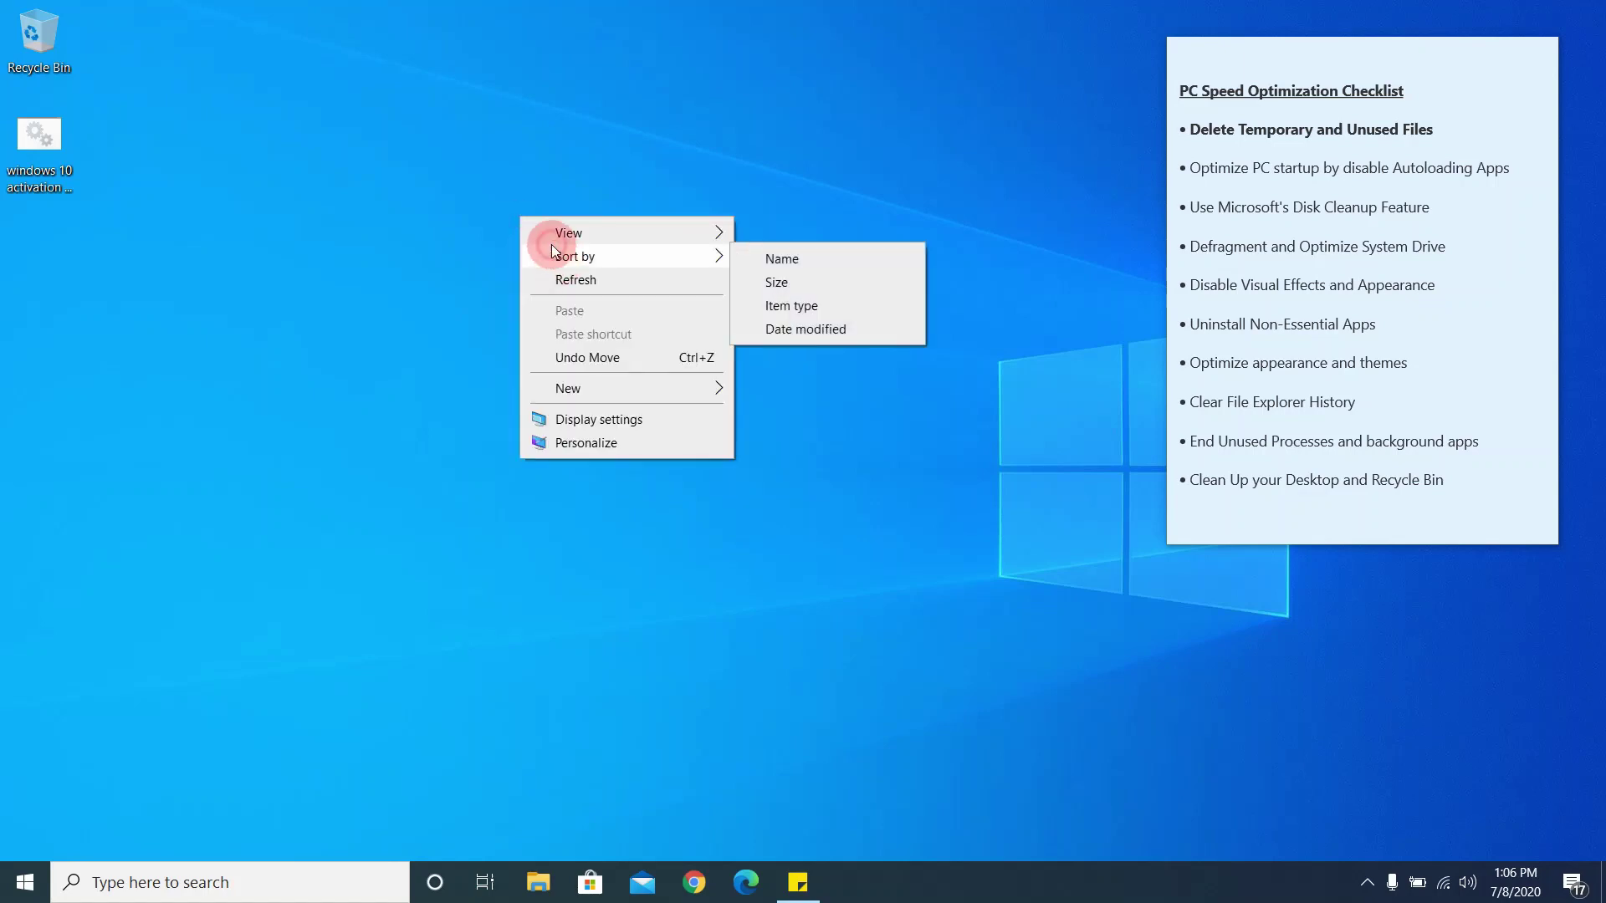
pyautogui.click(572, 279)
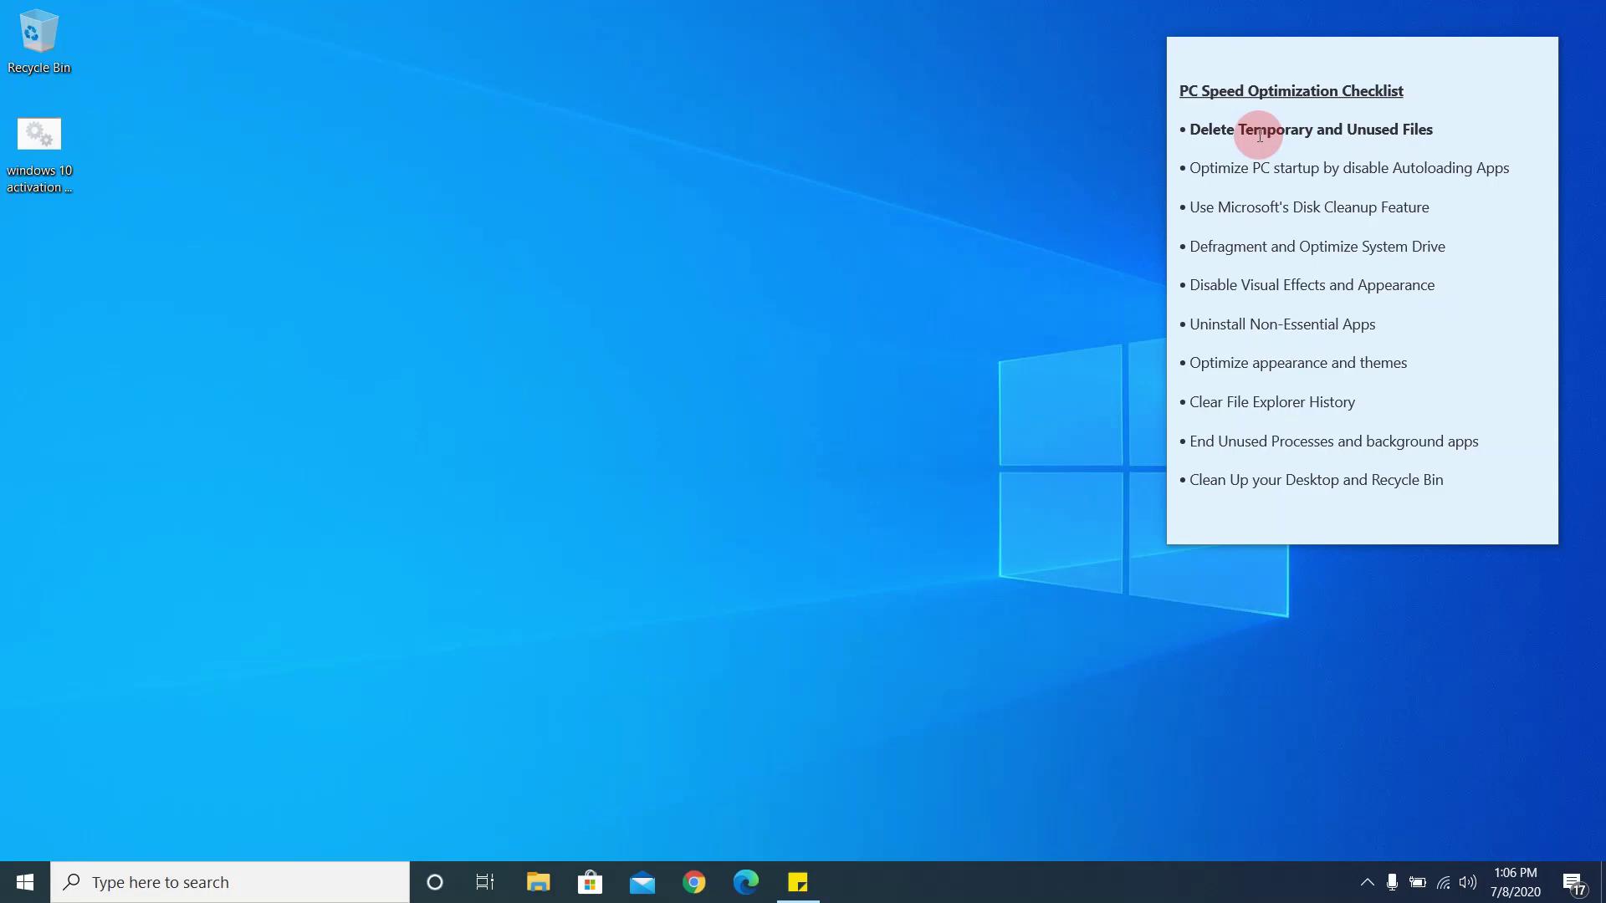
pyautogui.rightClick(649, 224)
pyautogui.moveTo(682, 264)
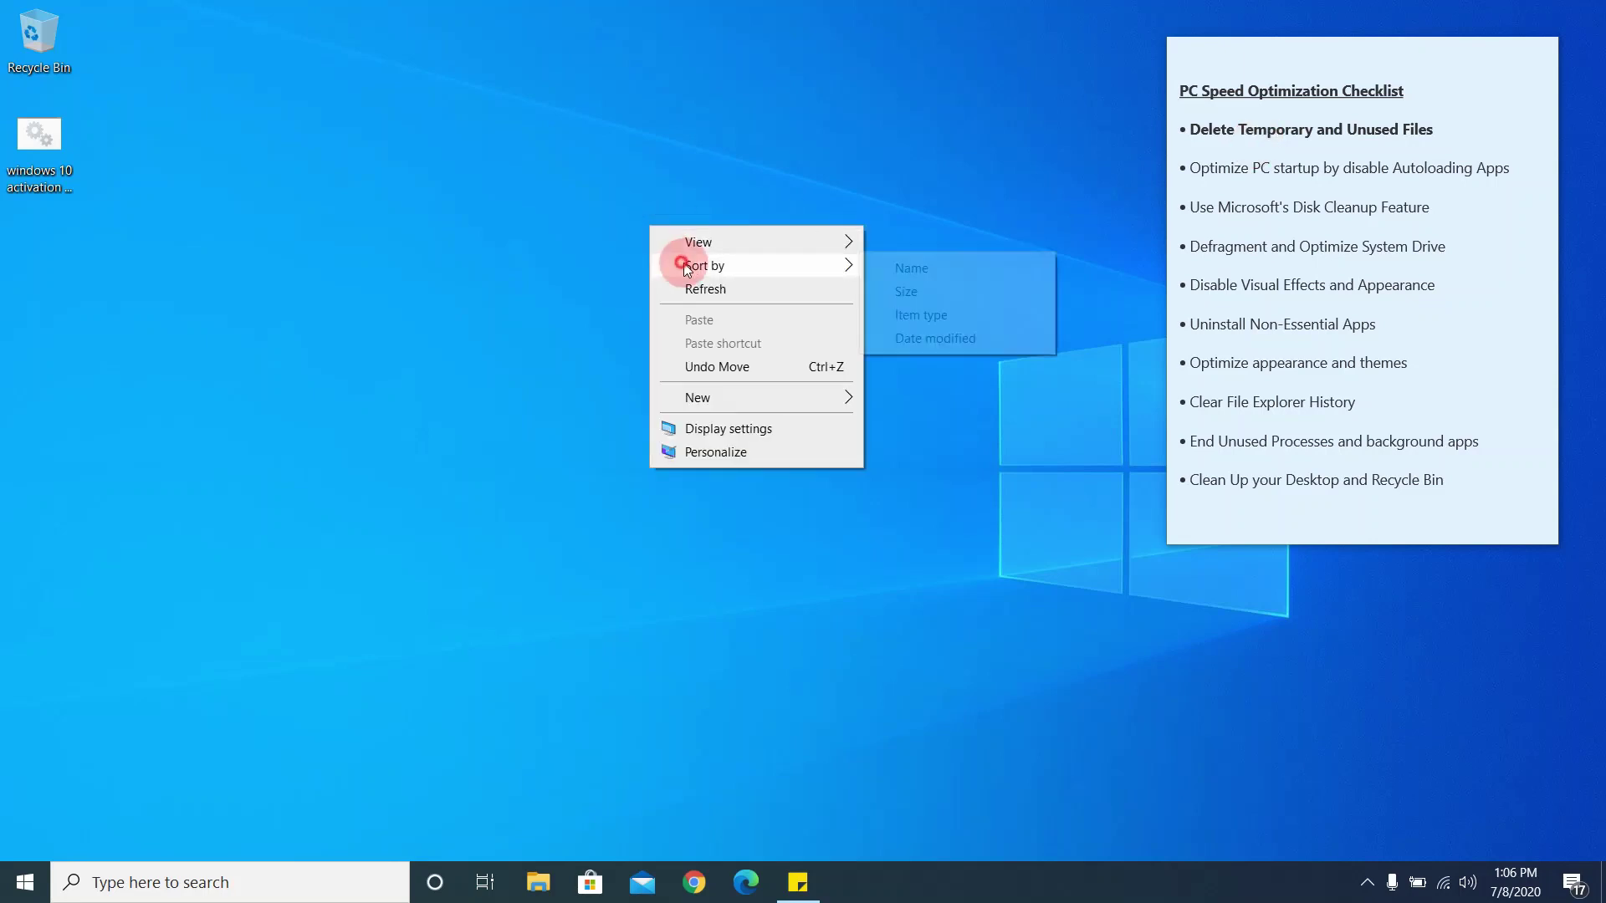
pyautogui.click(711, 287)
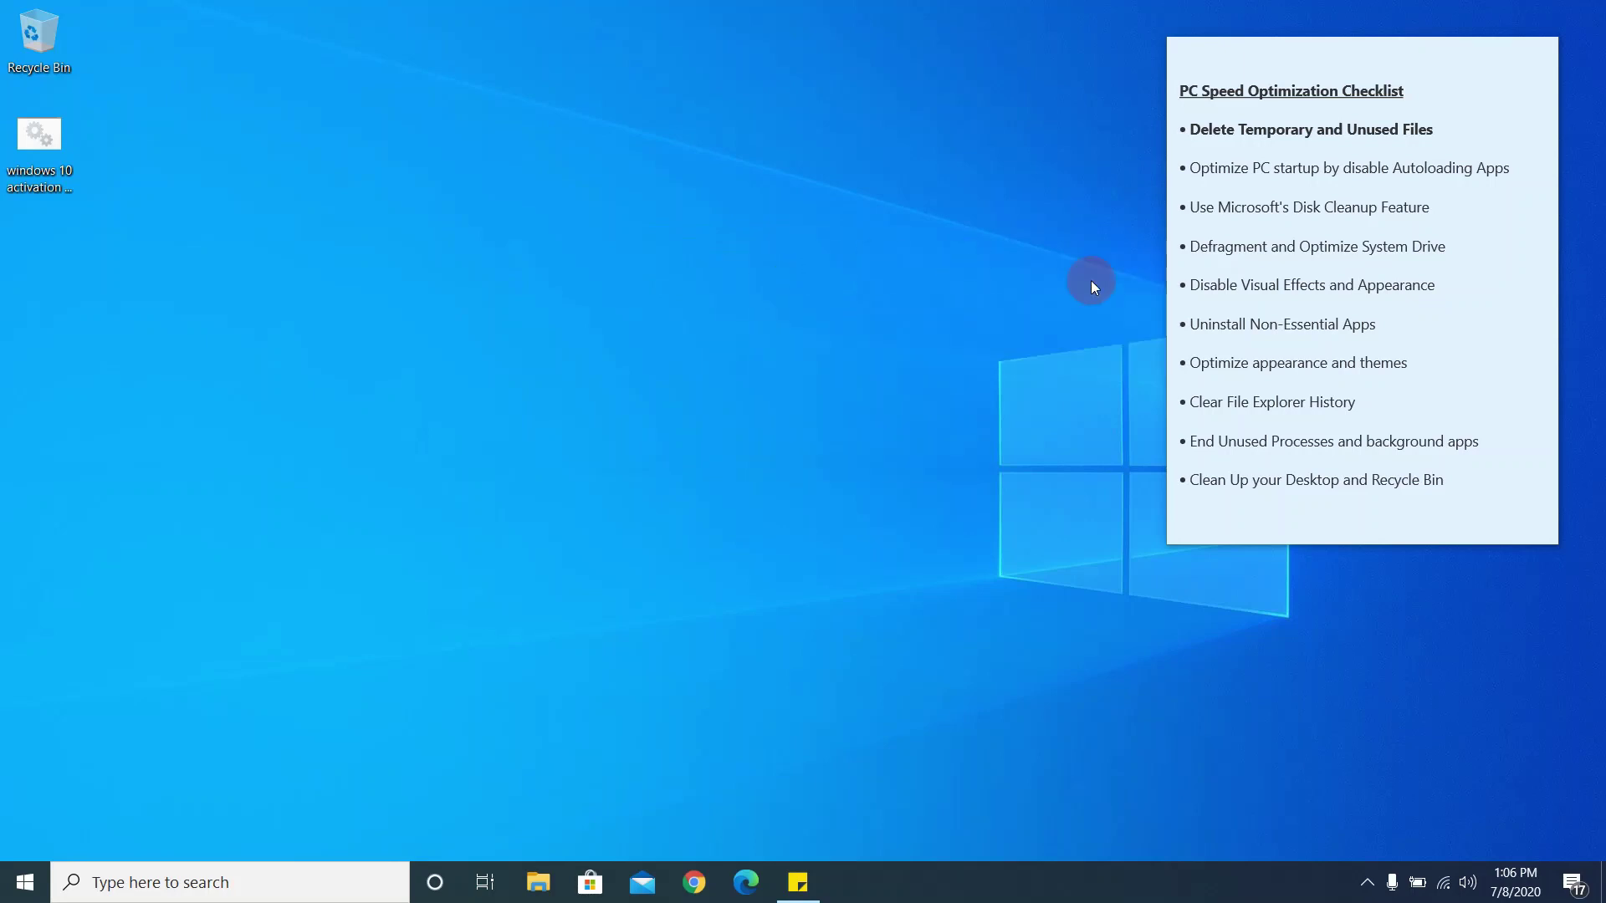
# Reword the second checklist item to "Optimize PC startup by disabling Autoloading Apps" and make it bold.
pyautogui.click(1391, 168)
pyautogui.tripleClick(1391, 167)
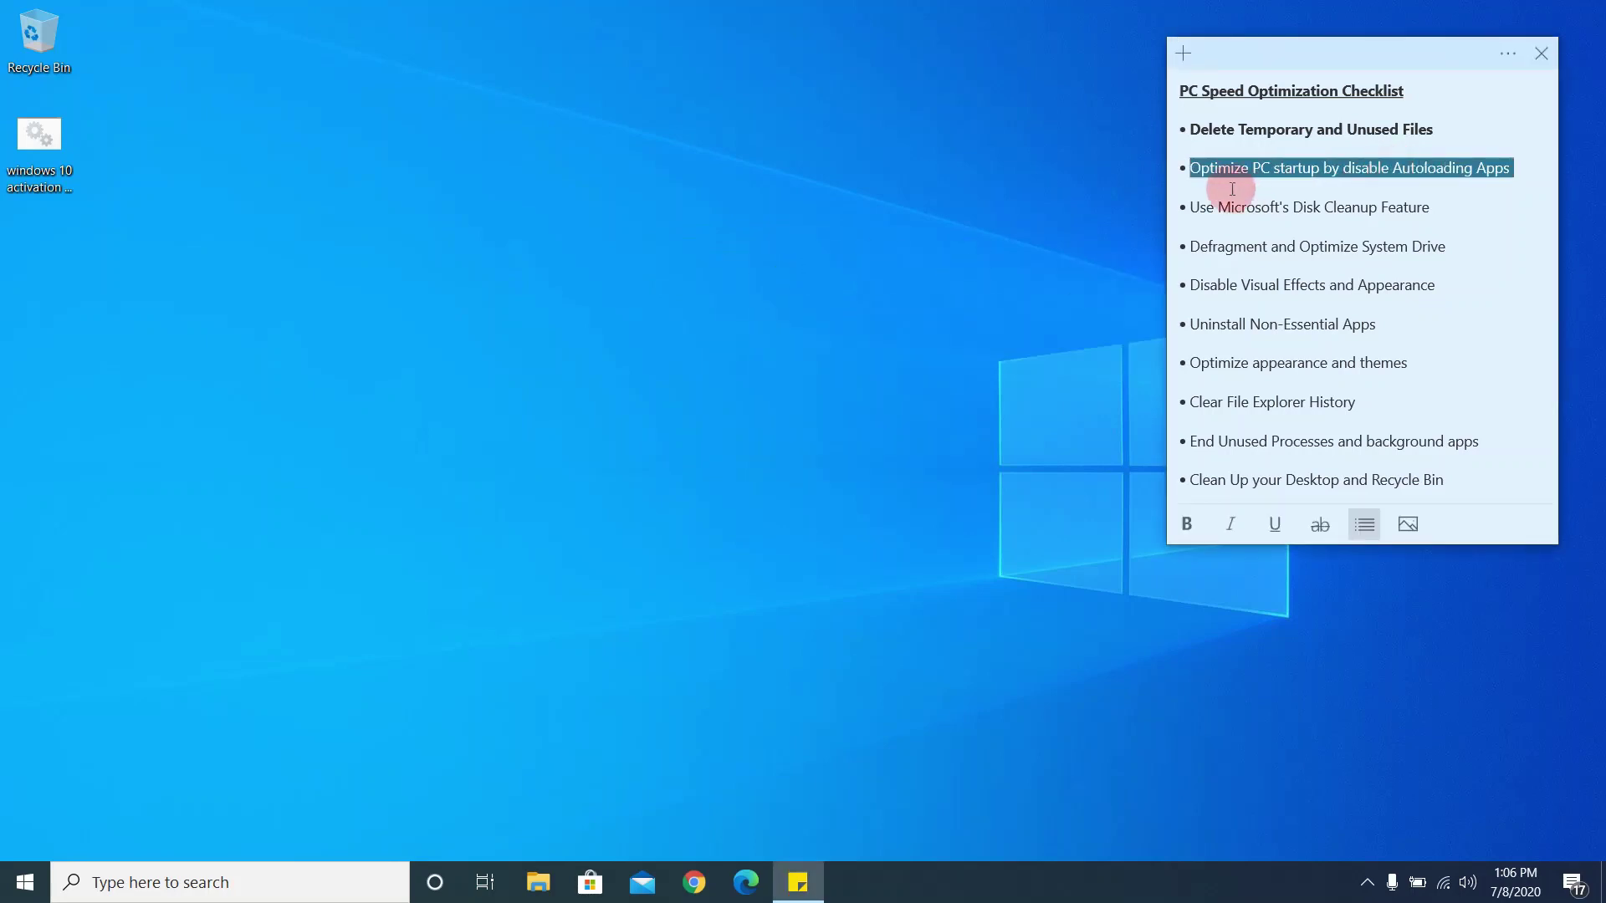
pyautogui.click(1380, 168)
pyautogui.press('Delete')
pyautogui.write('ing')
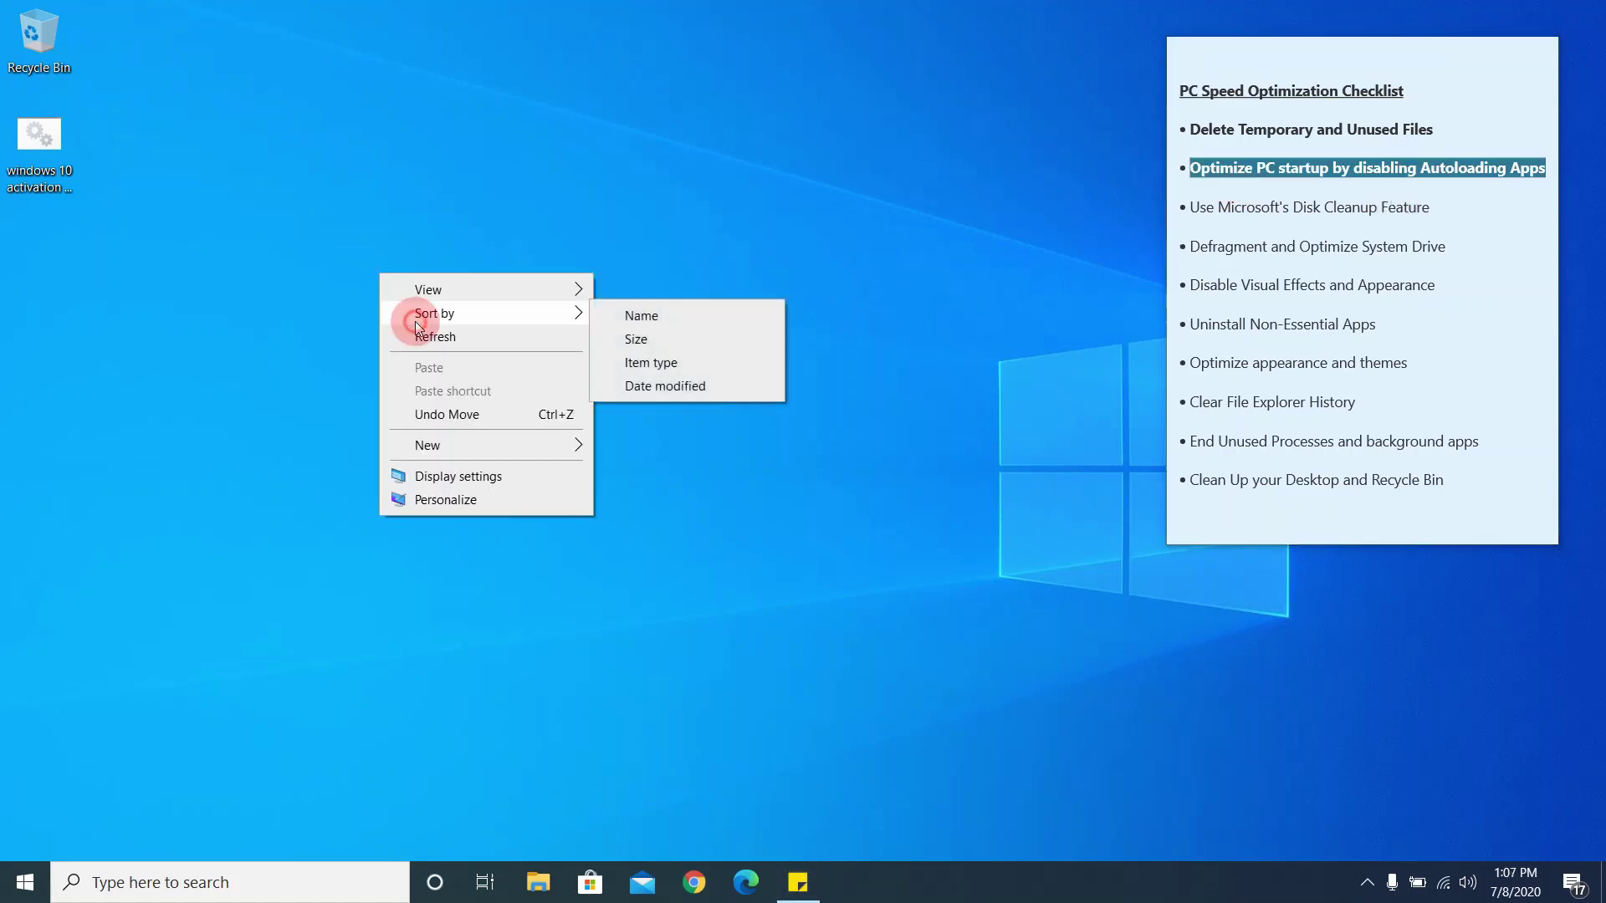
pyautogui.rightClick(563, 335)
pyautogui.click(600, 397)
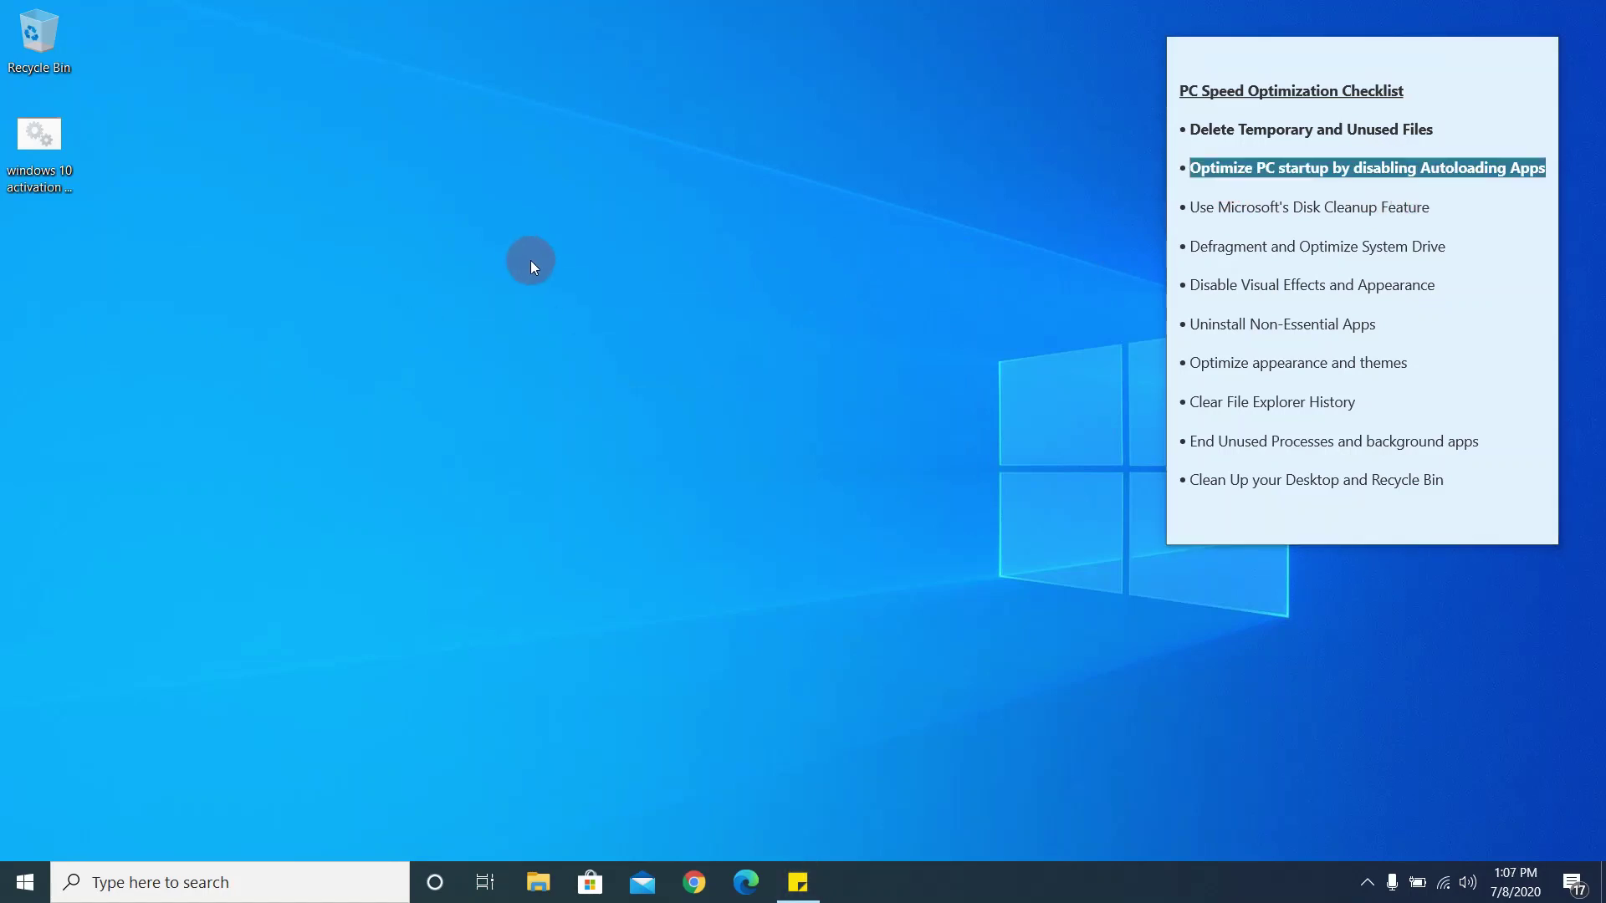
pyautogui.rightClick(532, 262)
pyautogui.click(558, 308)
pyautogui.click(563, 324)
pyautogui.rightClick(625, 230)
pyautogui.click(670, 294)
pyautogui.rightClick(563, 294)
pyautogui.click(586, 355)
# Deselect the checklist text and move the PC Speed Optimization Checklist note to the middle of the desktop.
pyautogui.click(1397, 189)
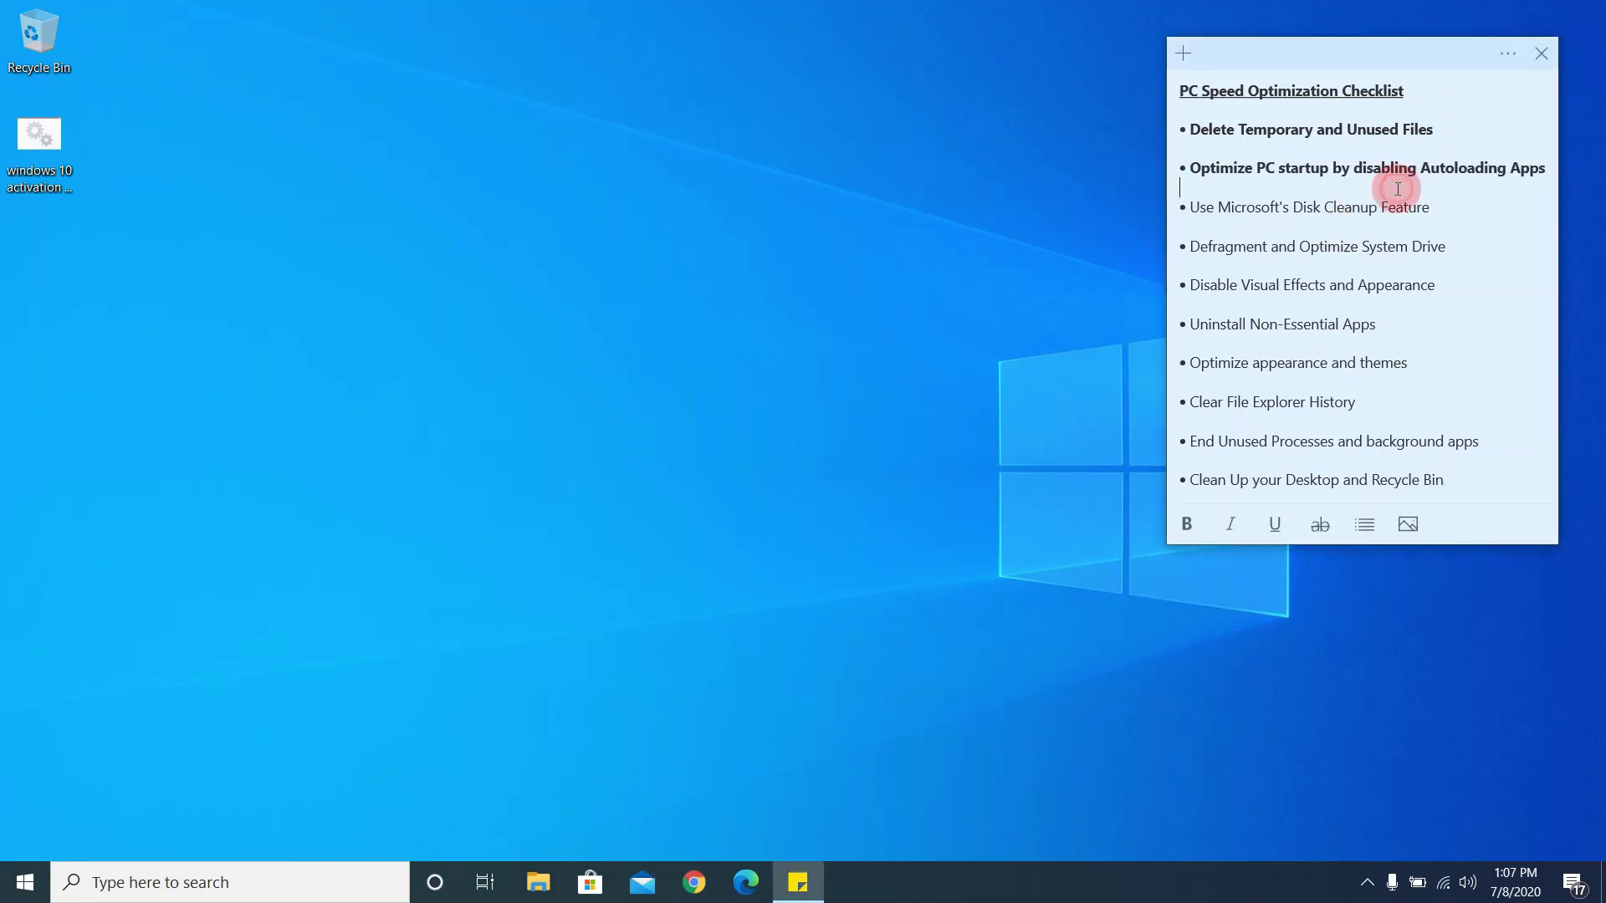
pyautogui.moveTo(1397, 48); pyautogui.dragTo(860, 107)
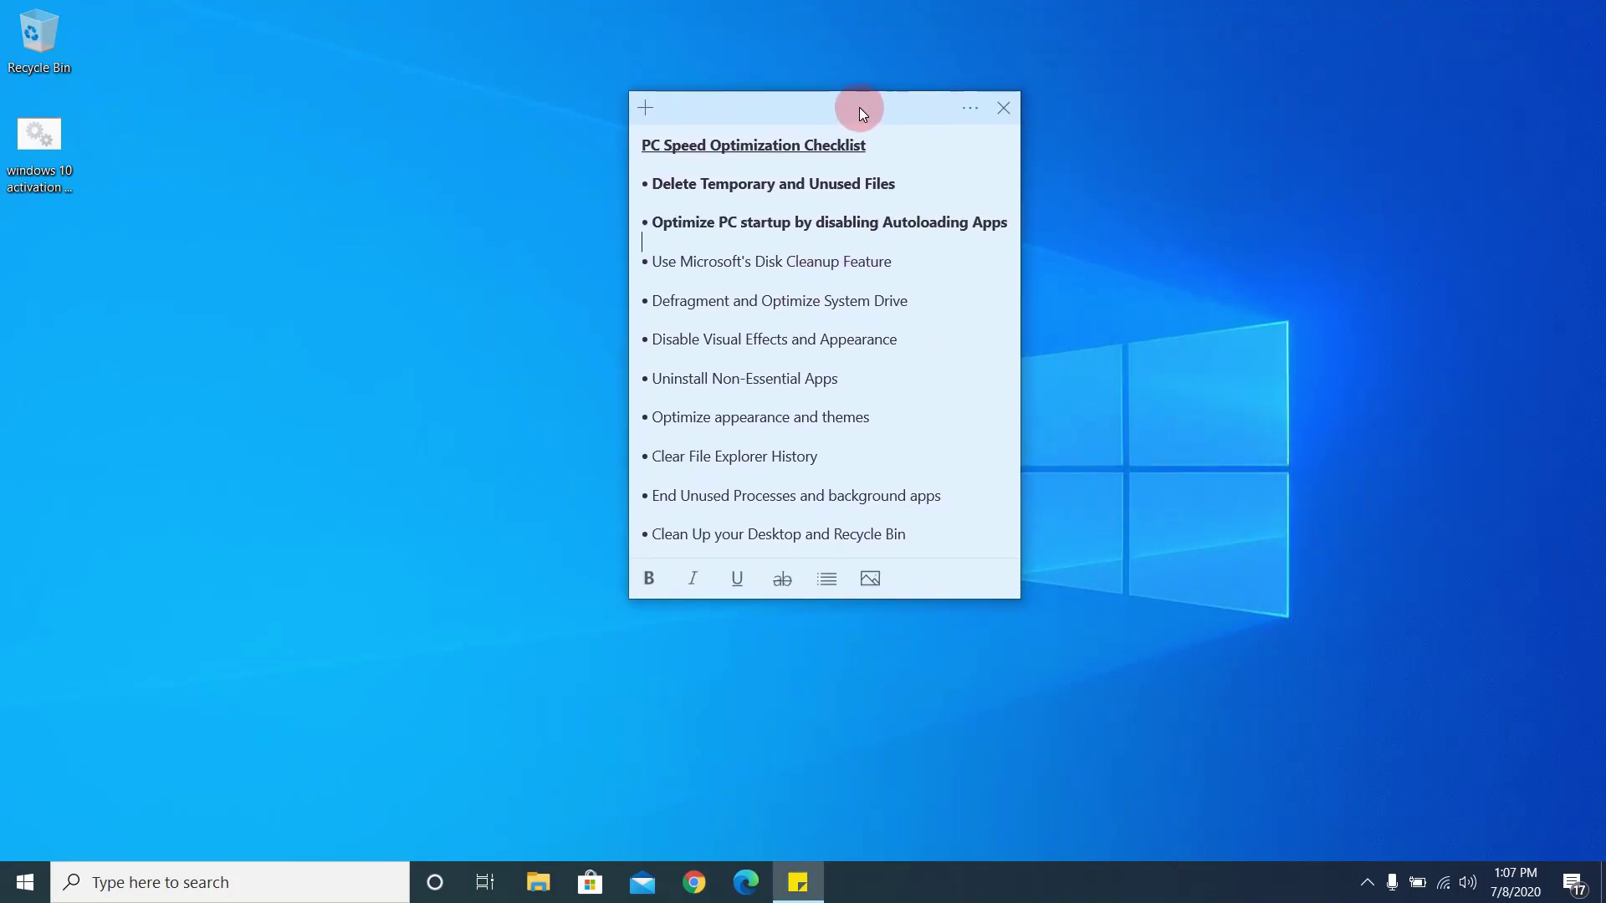
pyautogui.click(1076, 151)
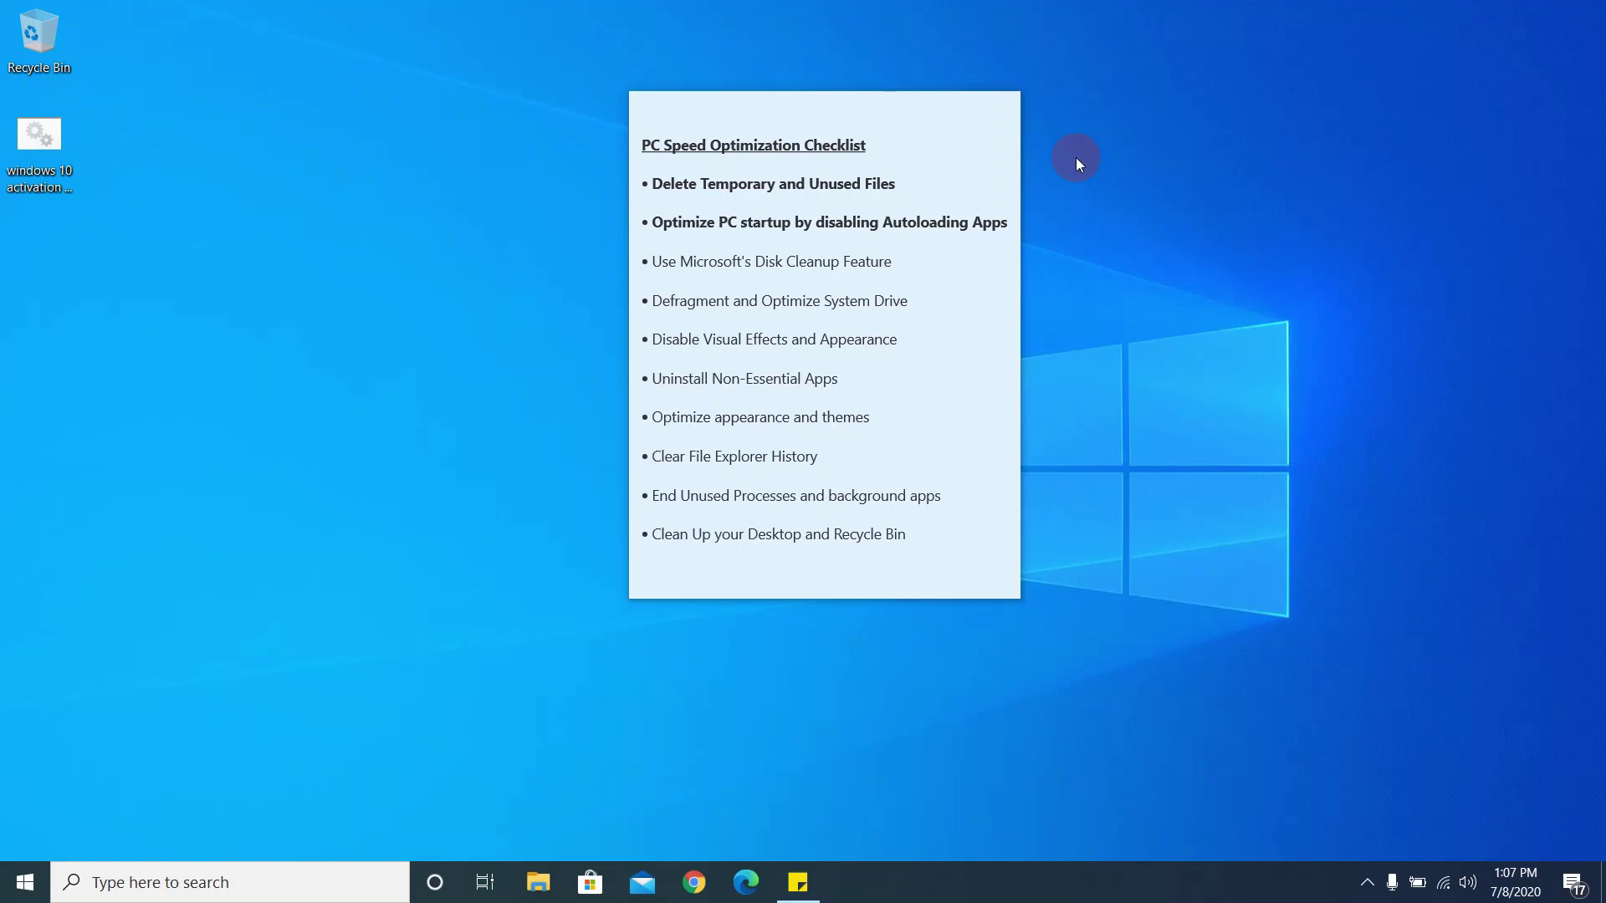
pyautogui.rightClick(1179, 160)
pyautogui.click(1209, 214)
pyautogui.rightClick(1207, 204)
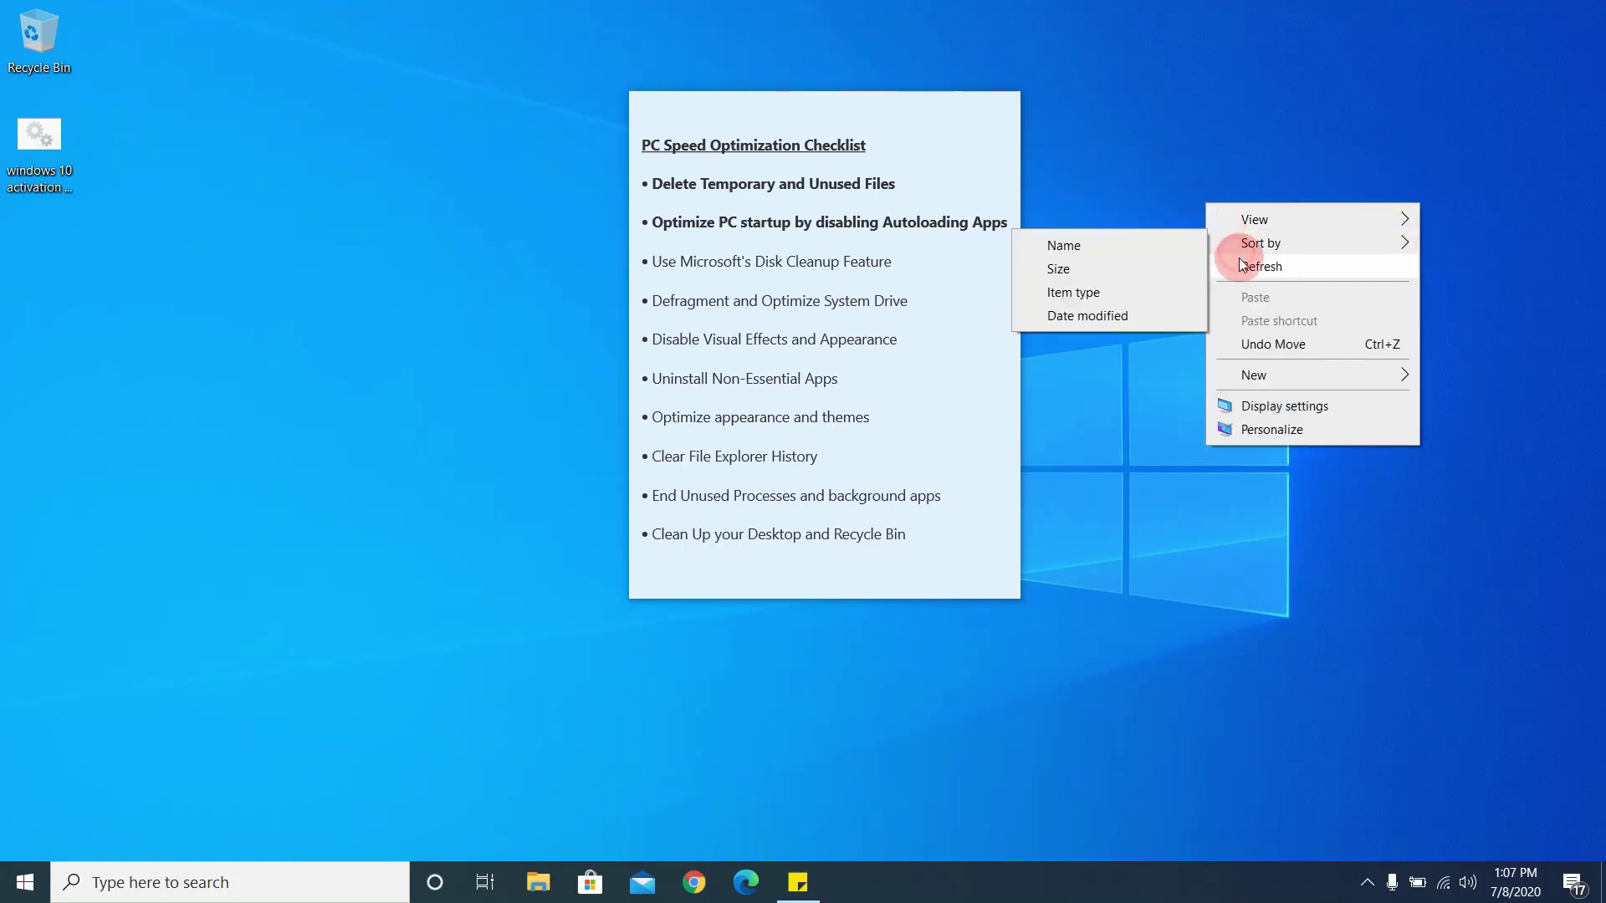
pyautogui.click(1238, 260)
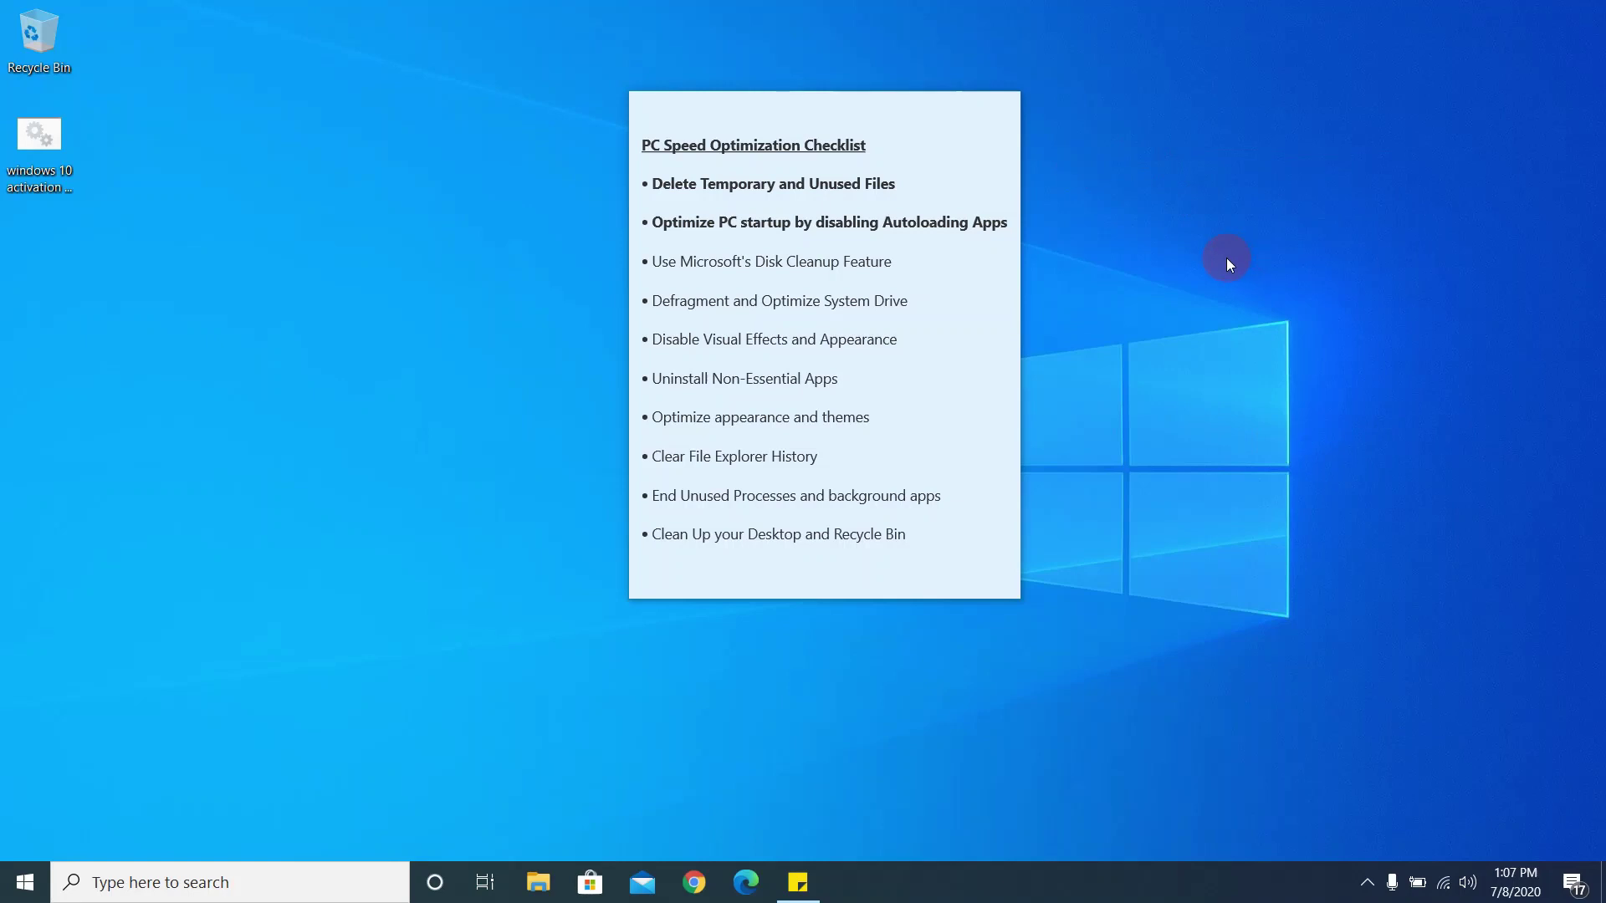
pyautogui.rightClick(1335, 97)
pyautogui.click(1372, 170)
# Run msconfig to open System Configuration and move its window off the checklist note.
pyautogui.press('super+r')
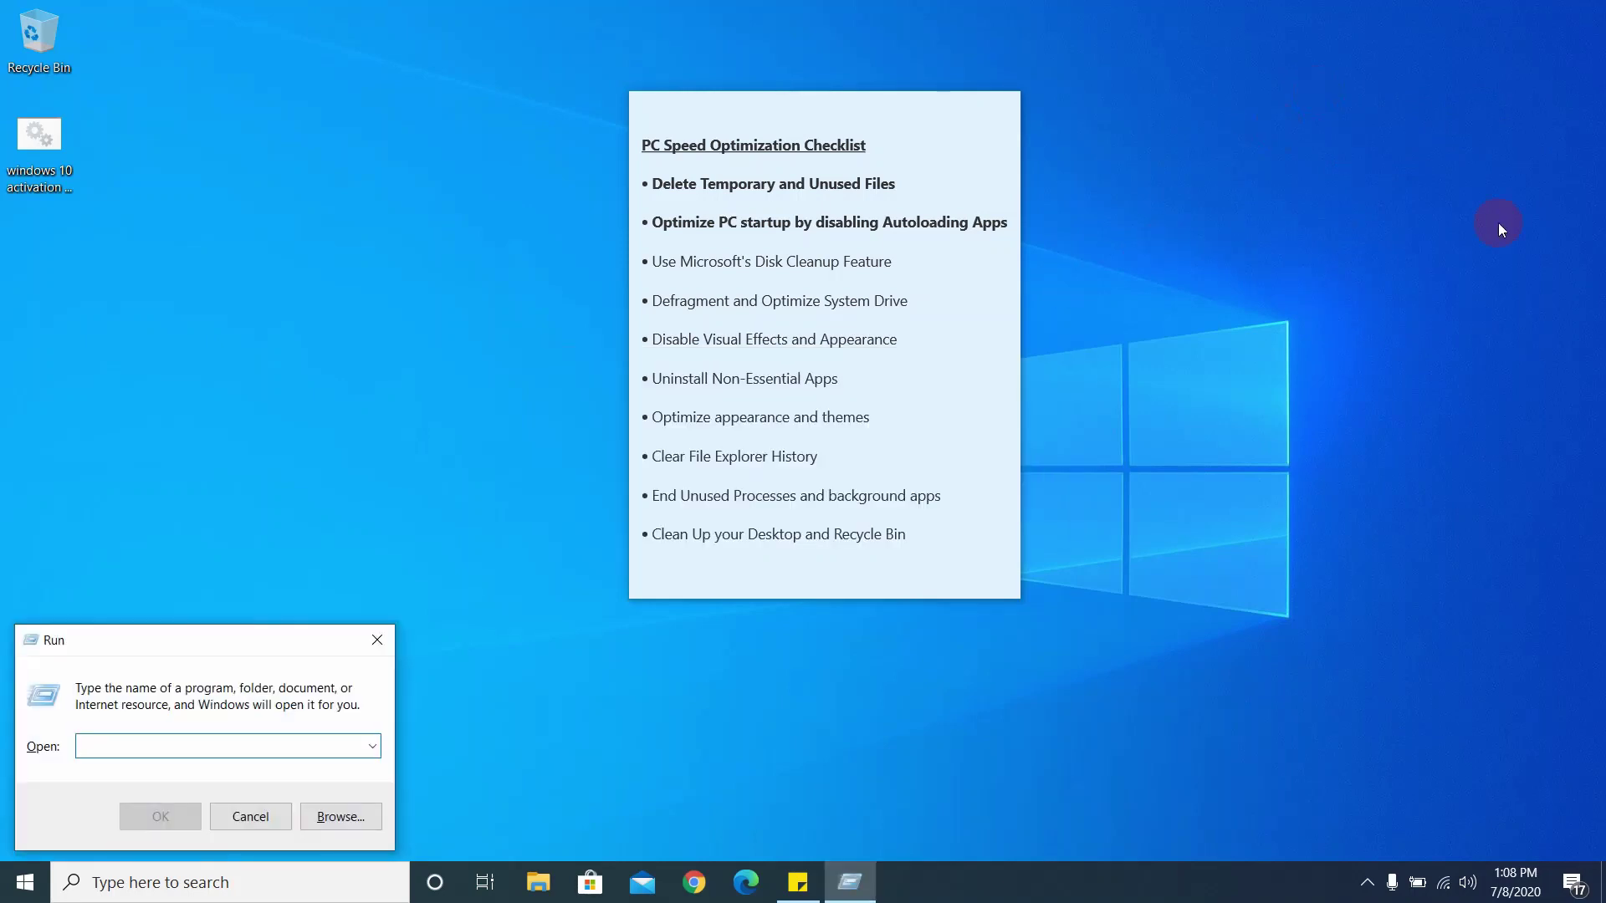
pyautogui.write('mscon')
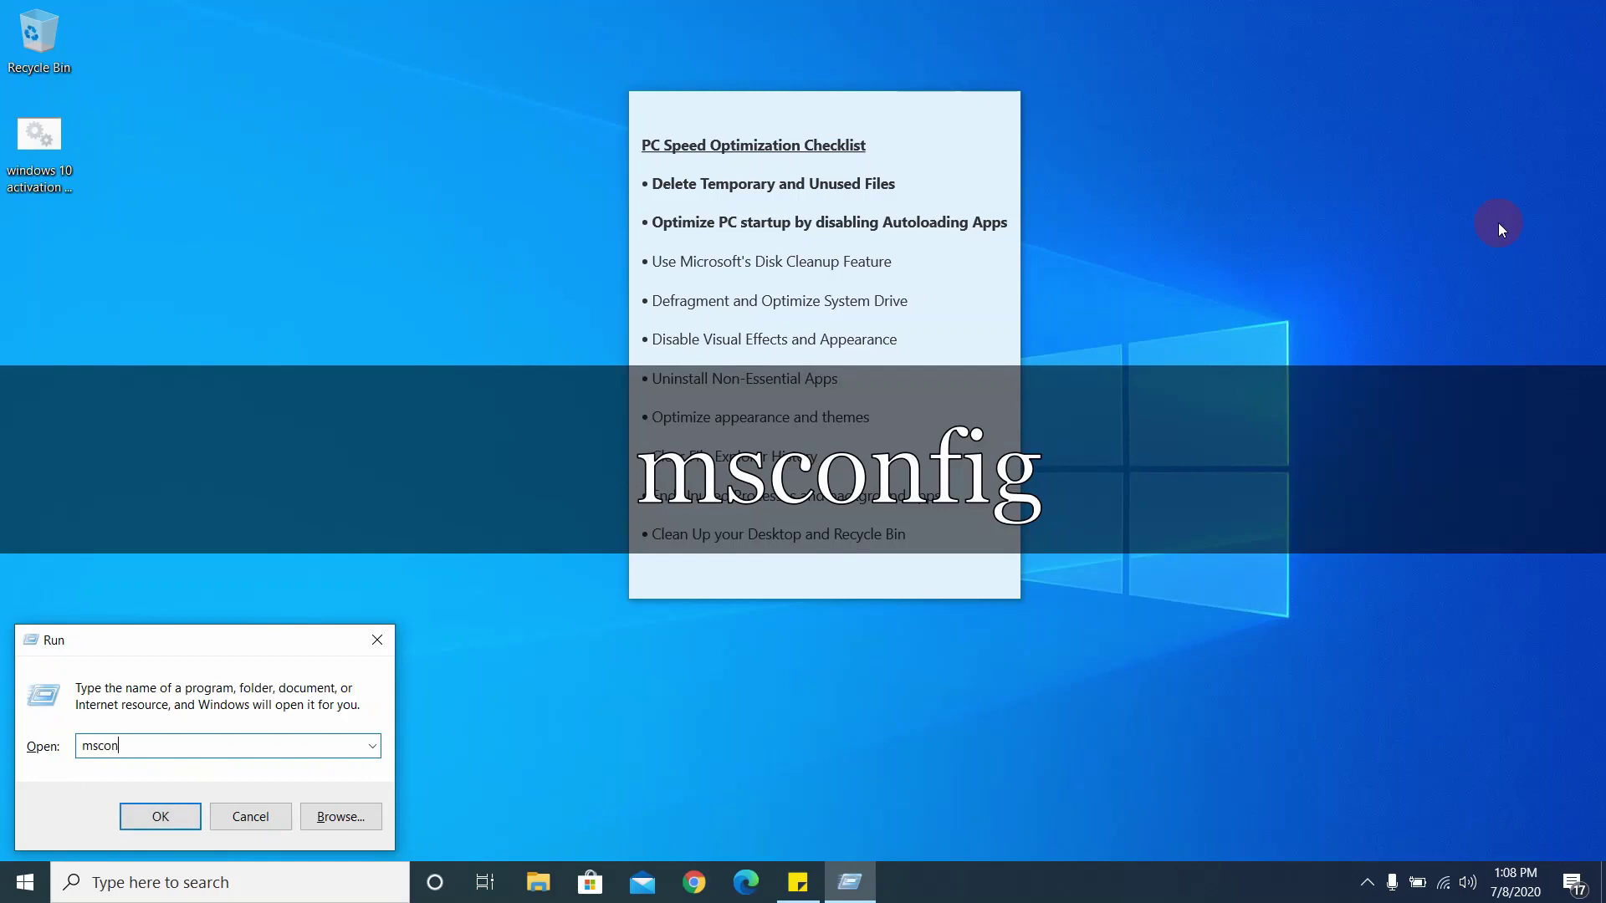
pyautogui.write('fig')
pyautogui.press('Return')
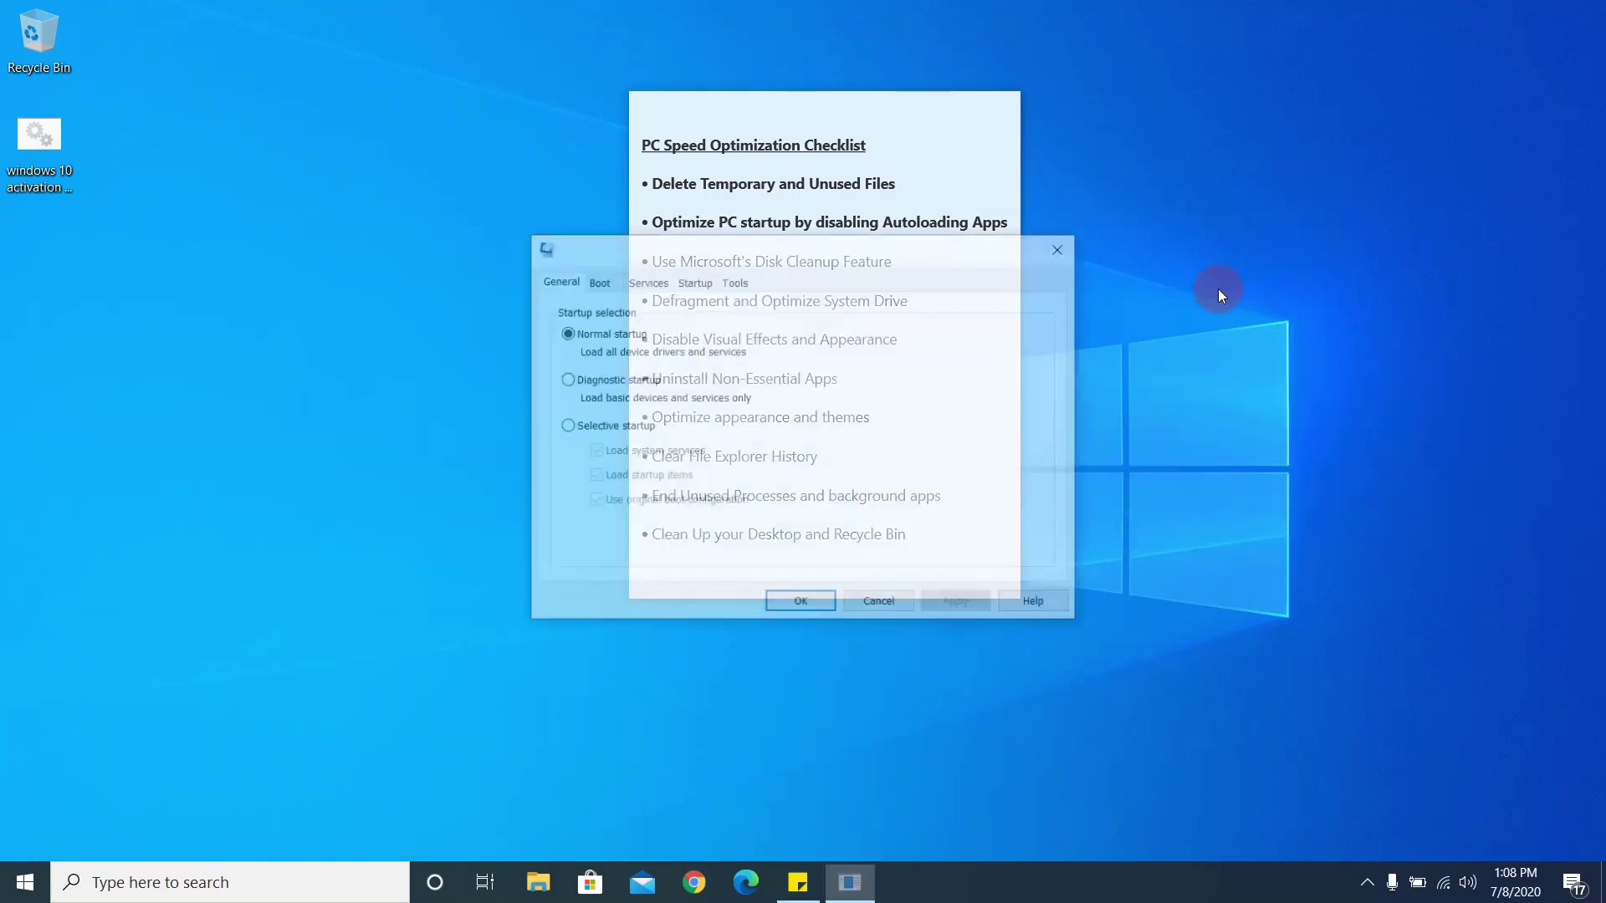
pyautogui.moveTo(734, 247); pyautogui.dragTo(447, 243)
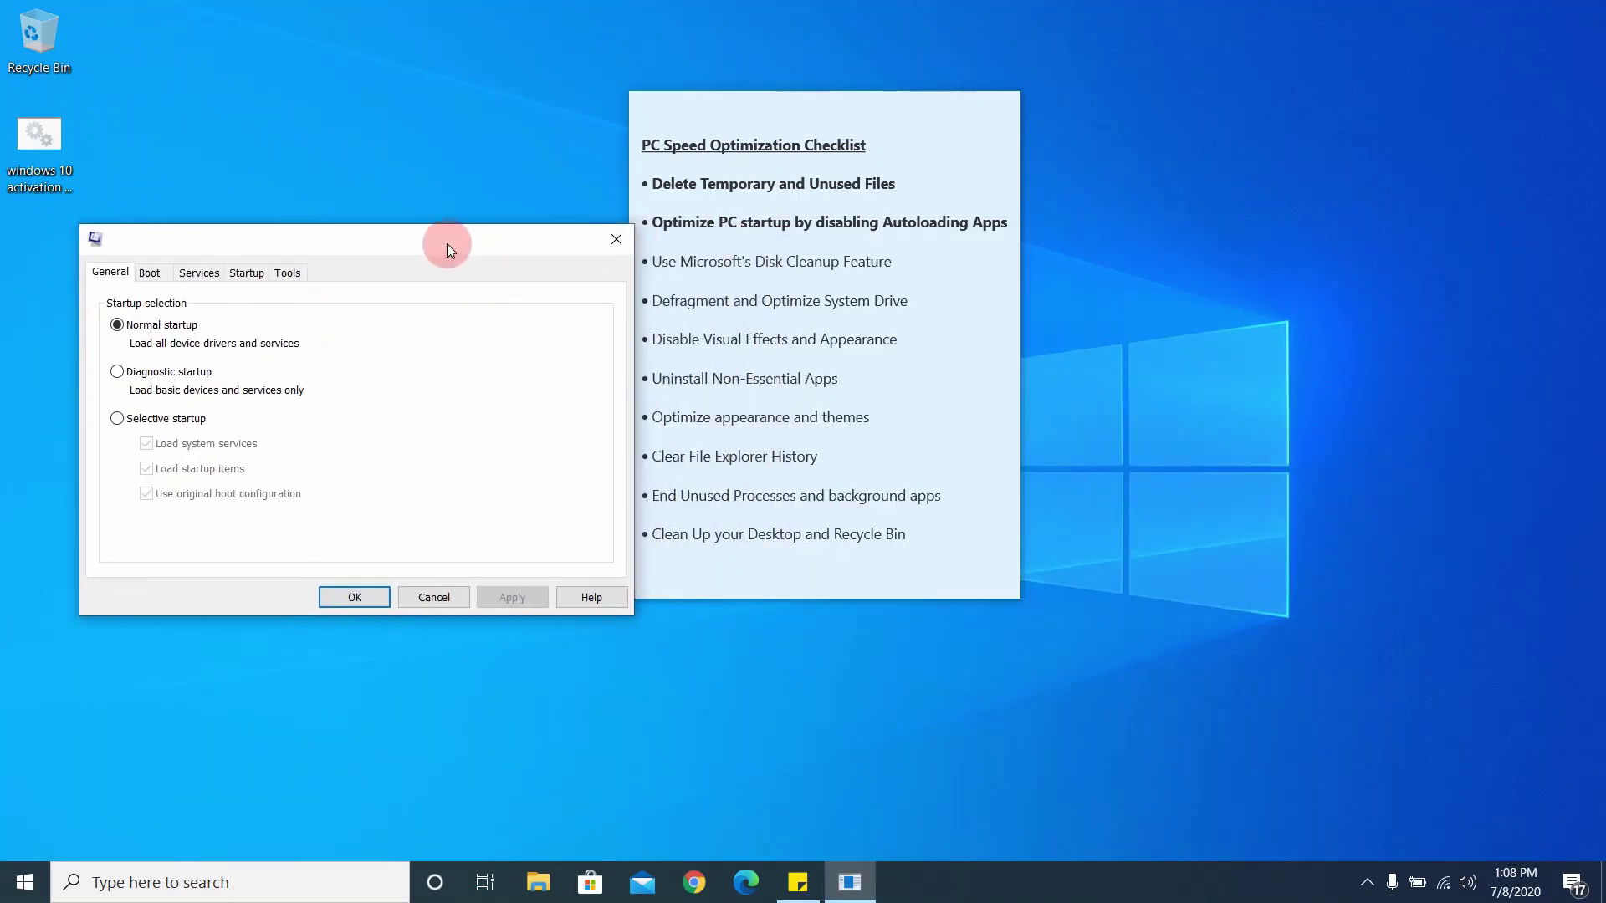
# Open Task Manager's list of startup apps from the startup settings of System Configuration.
pyautogui.click(246, 273)
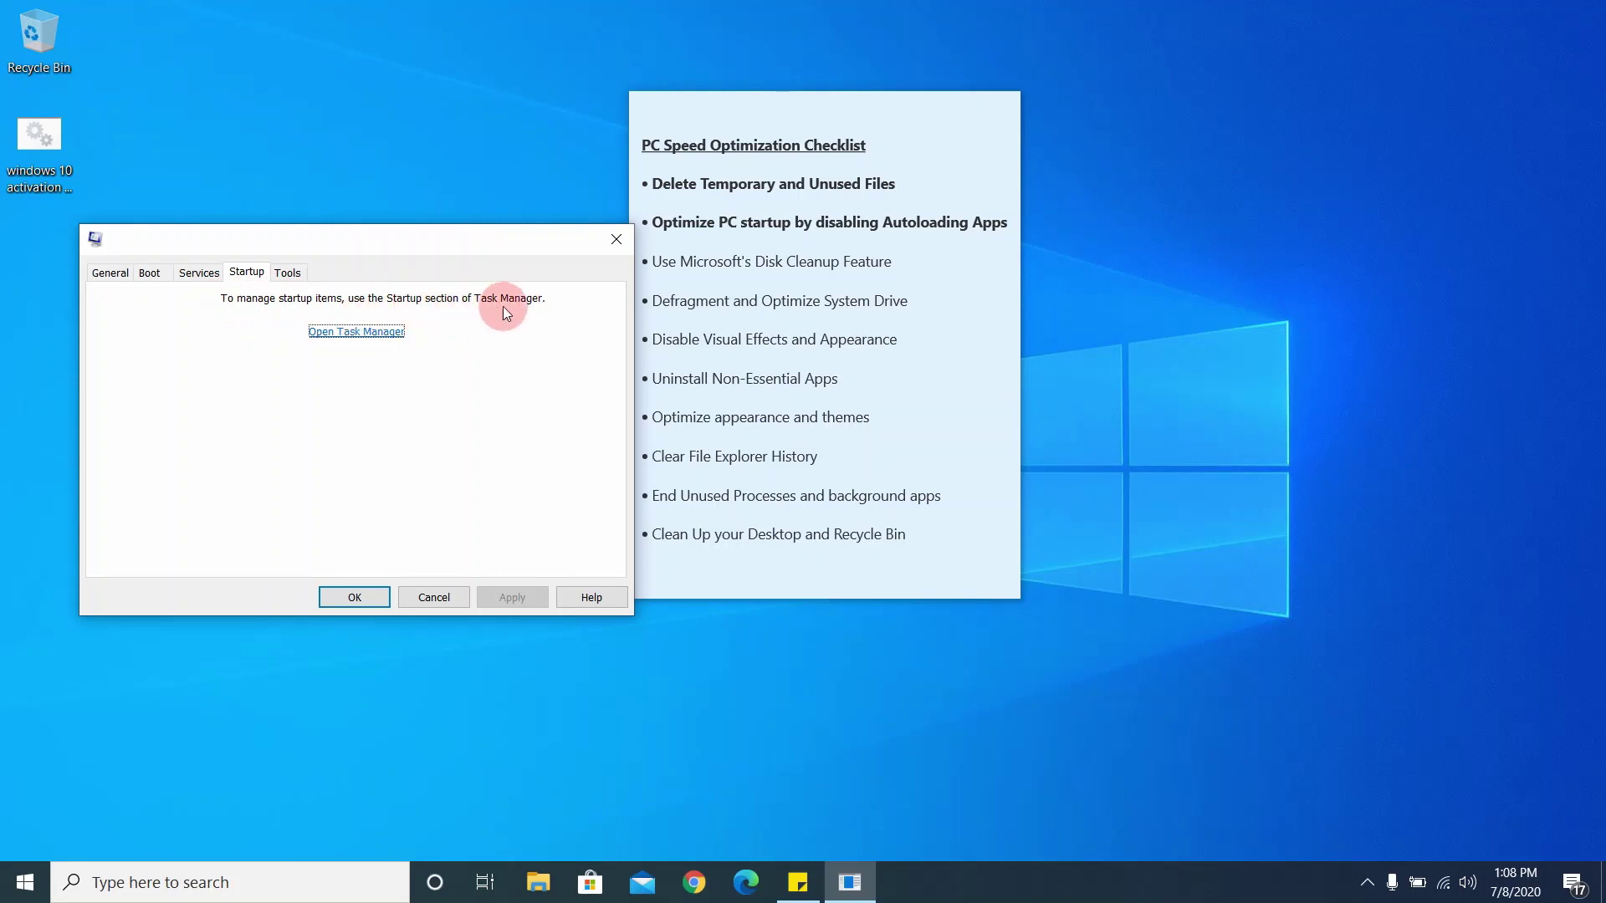
pyautogui.click(367, 334)
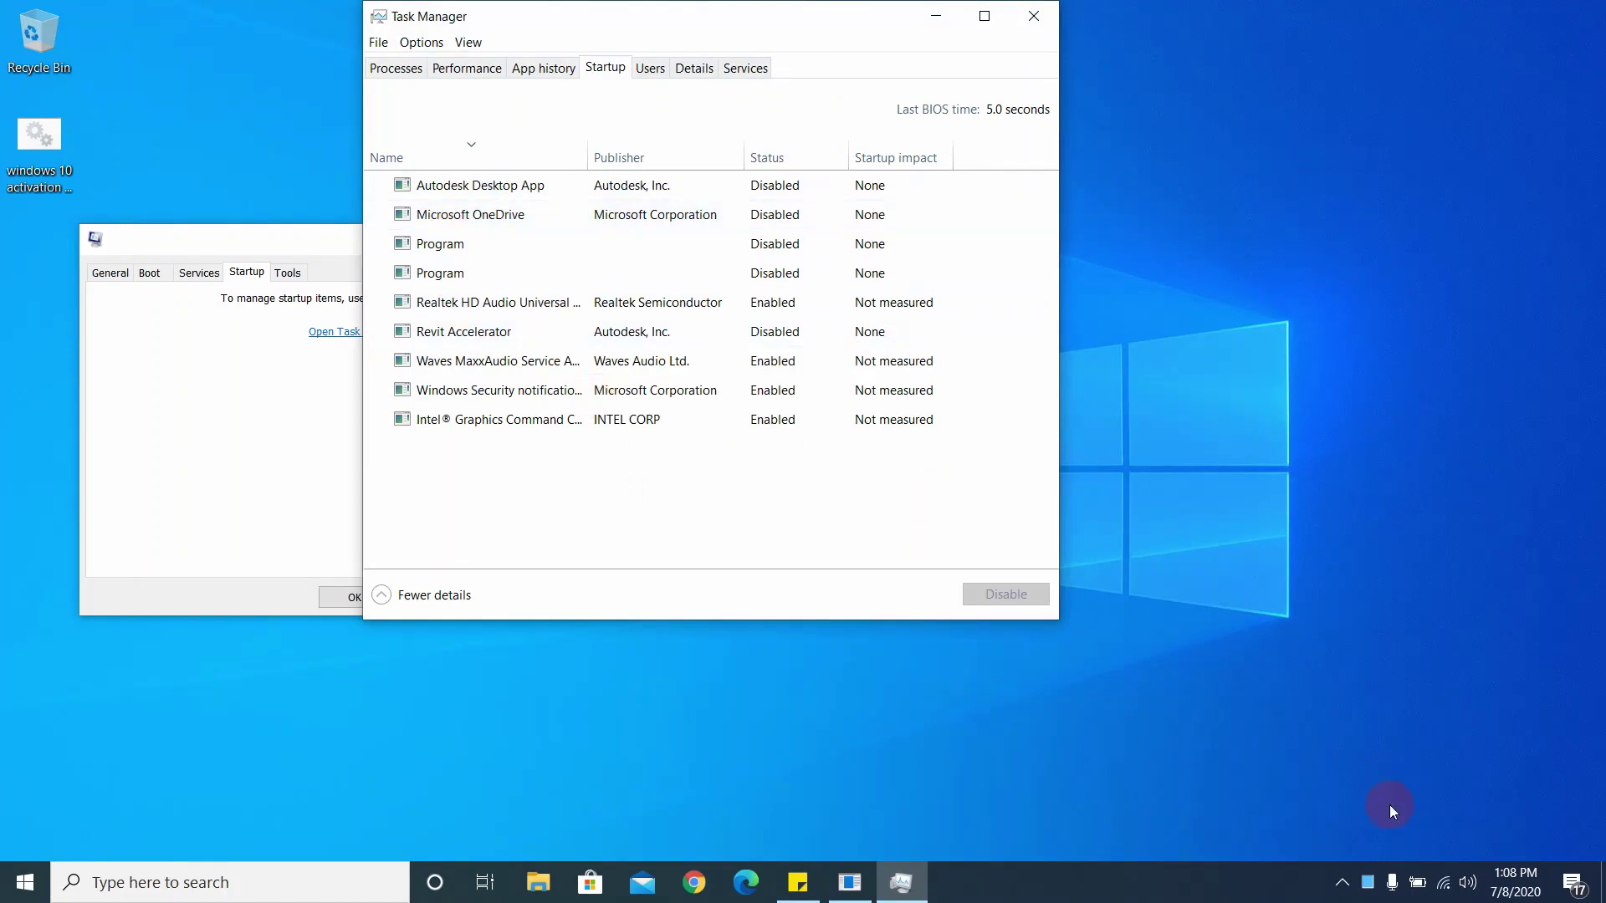
pyautogui.rightClick(1195, 882)
pyautogui.click(1237, 790)
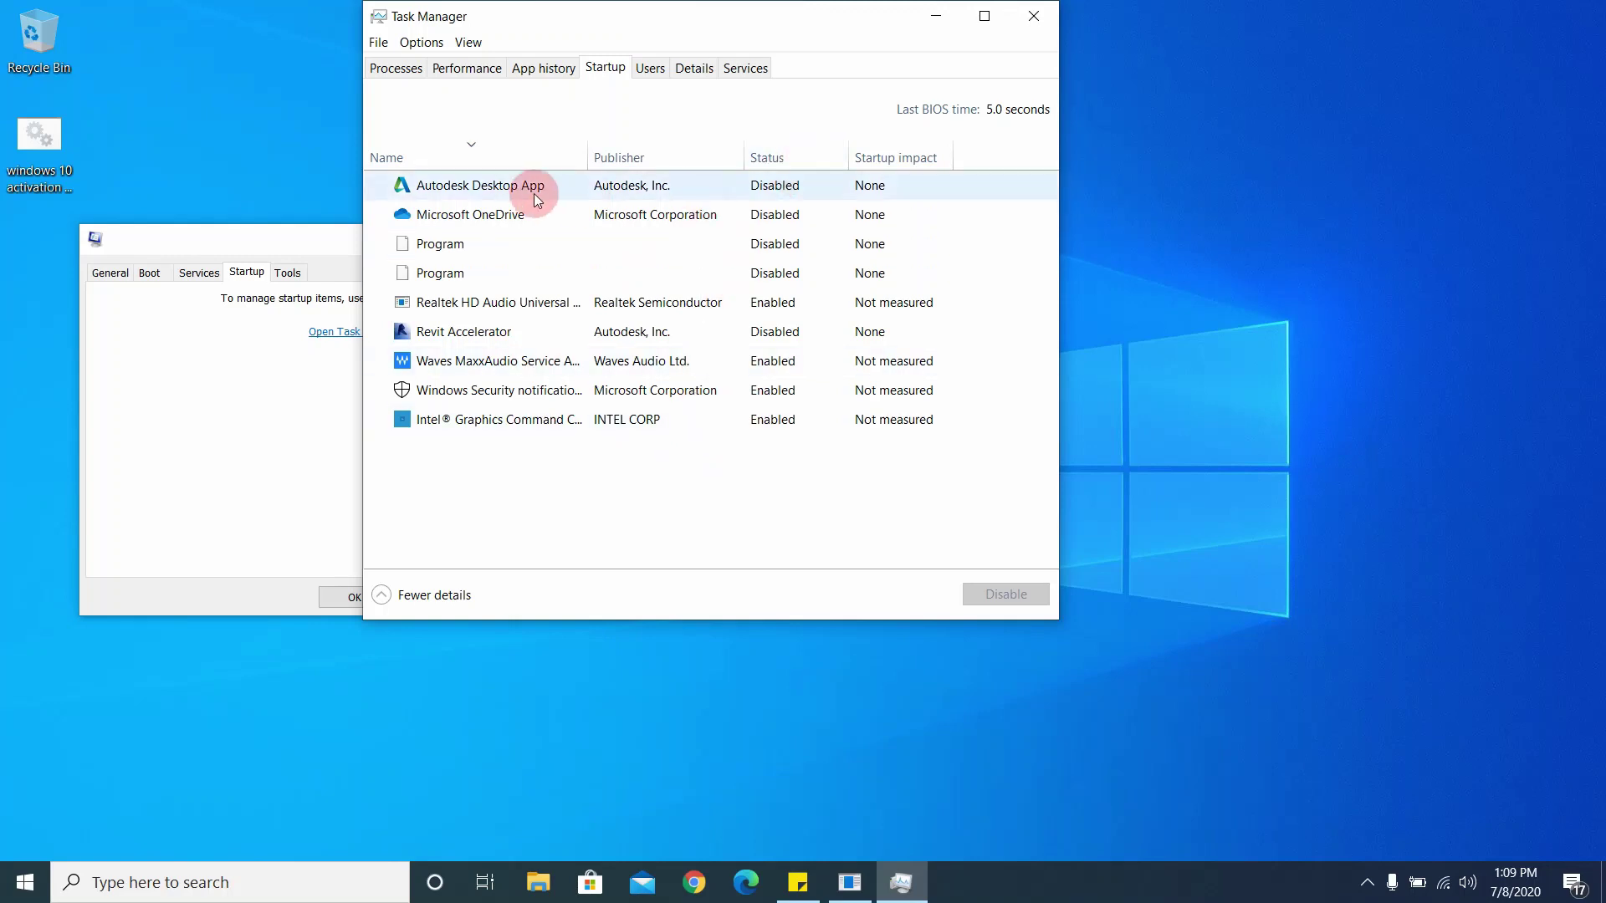
# Enable Autodesk Desktop App as a startup app and disable it again.
pyautogui.click(476, 193)
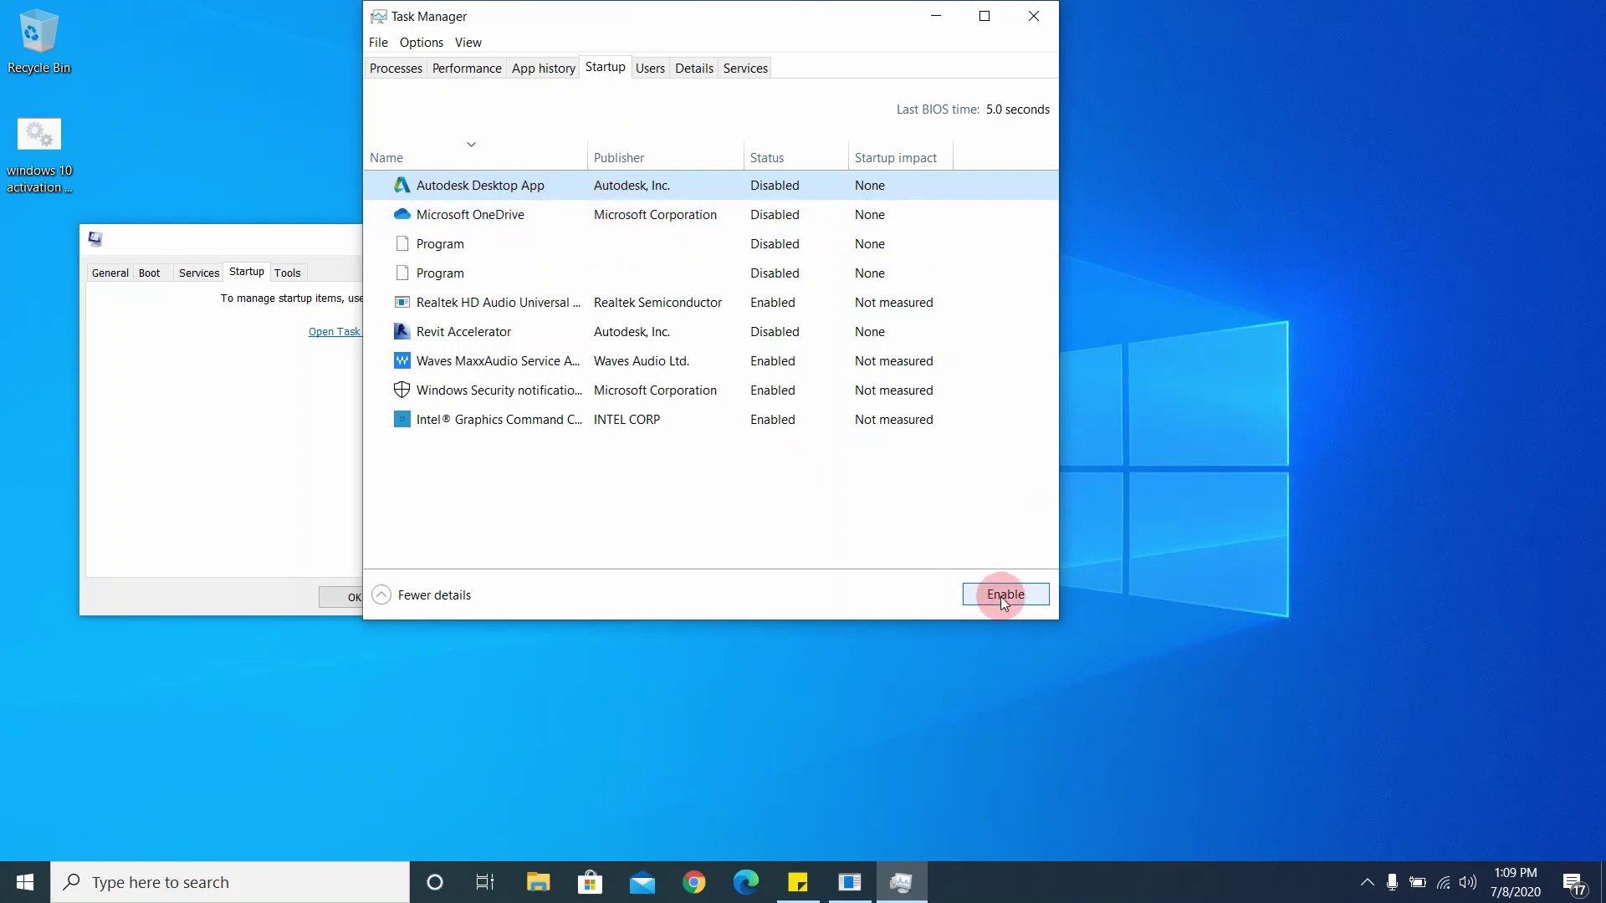
pyautogui.click(791, 189)
pyautogui.click(1009, 602)
pyautogui.click(1006, 600)
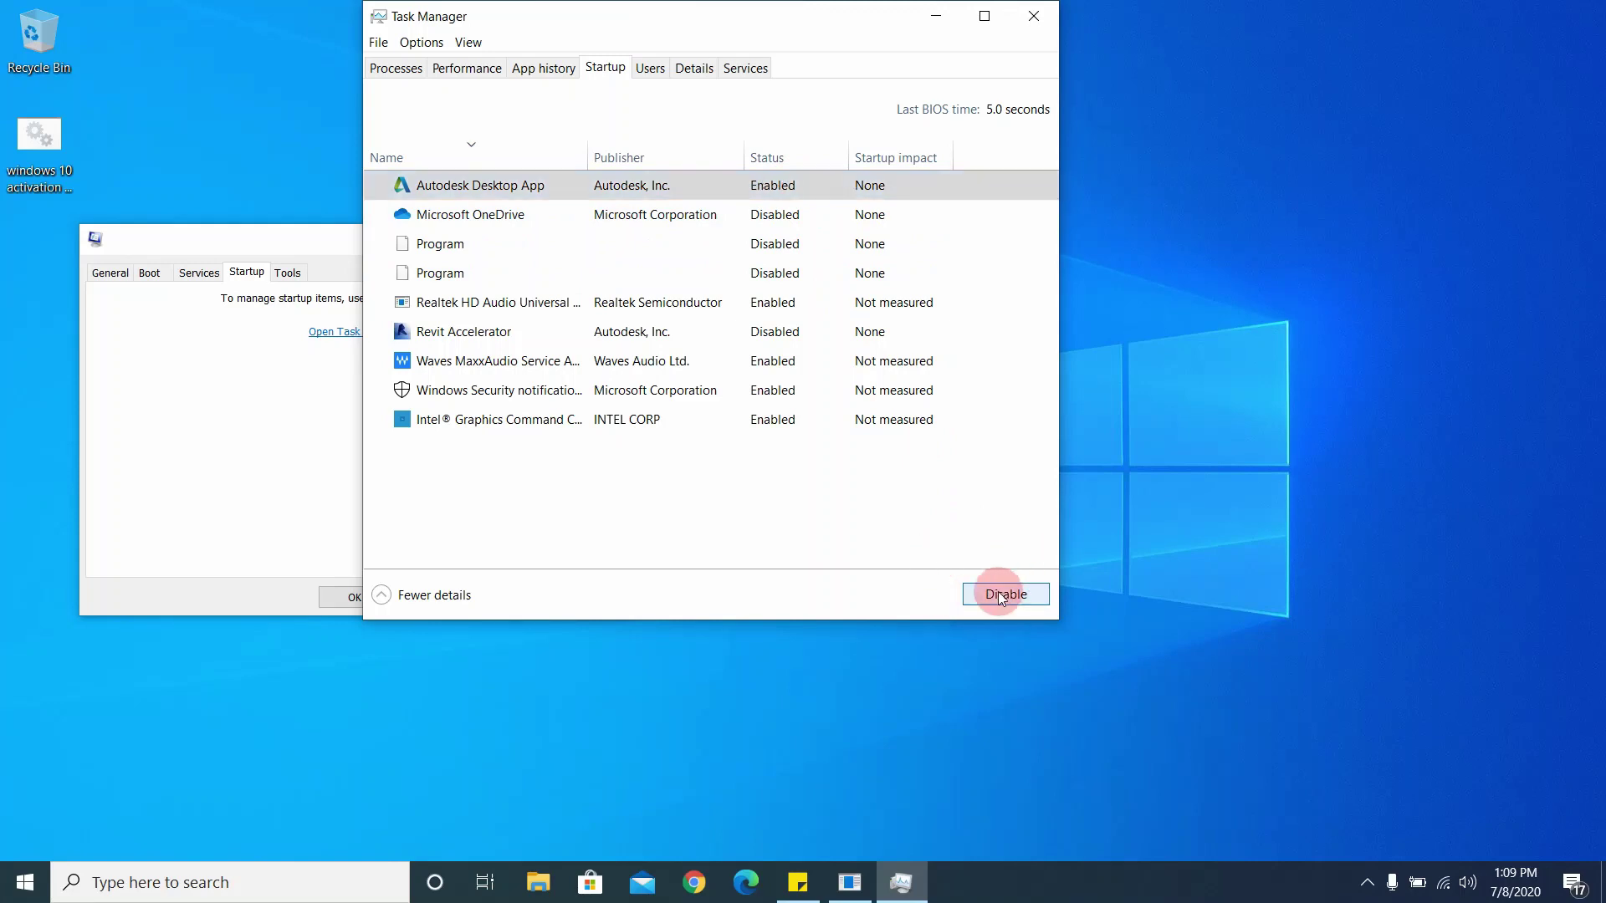
pyautogui.click(814, 188)
pyautogui.click(1007, 595)
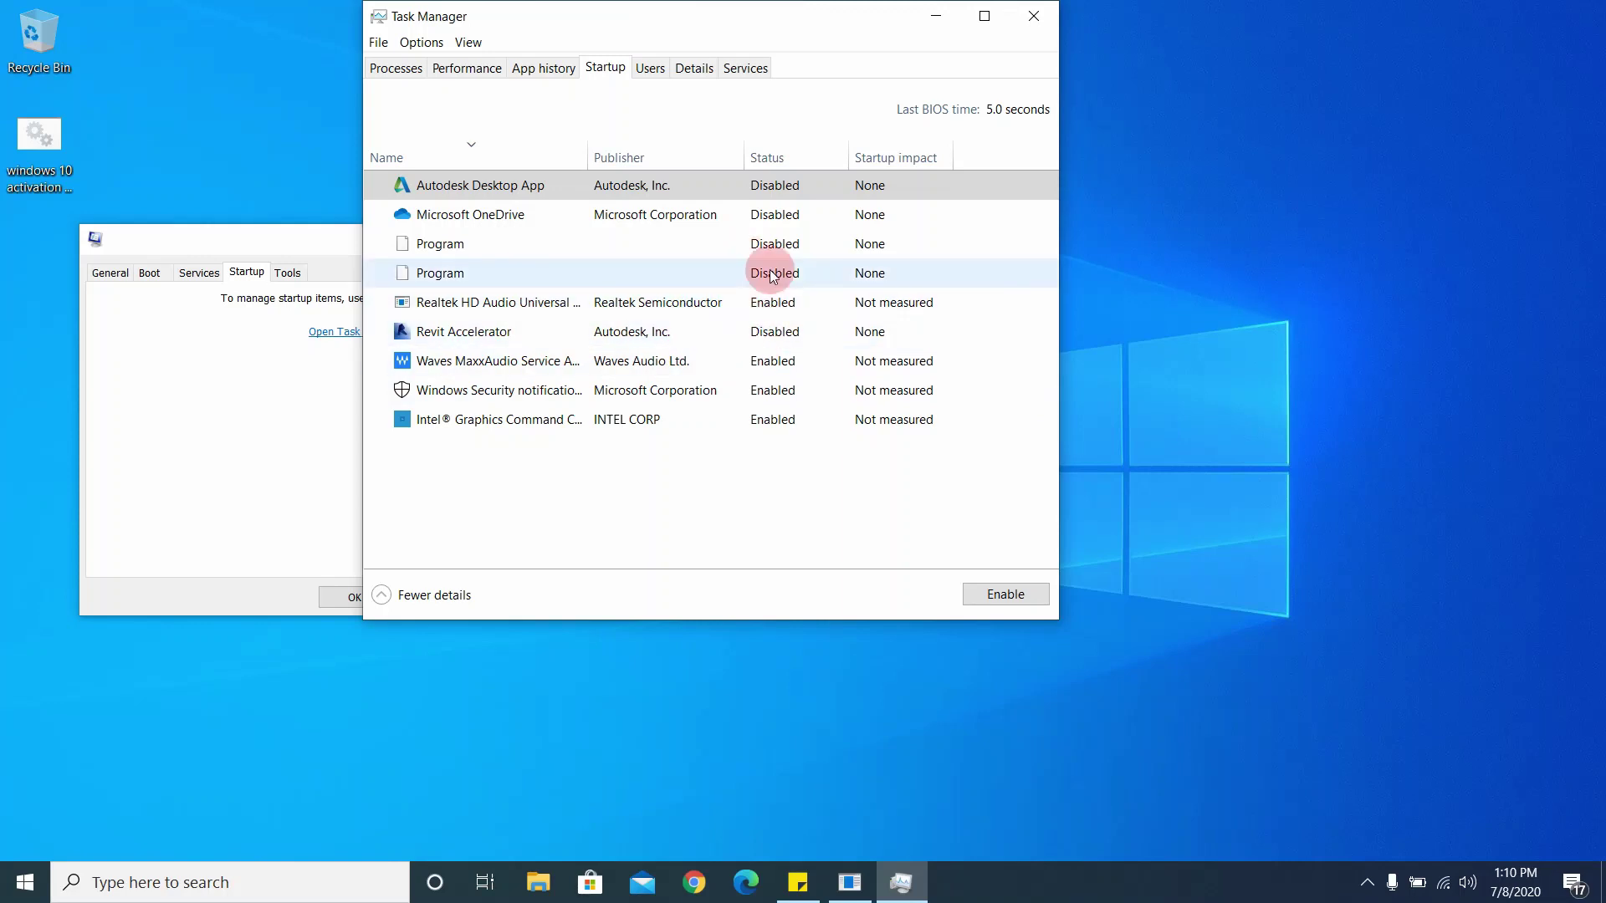
# Select Microsoft OneDrive in the startup list, and close Task Manager and System Configuration.
pyautogui.click(824, 211)
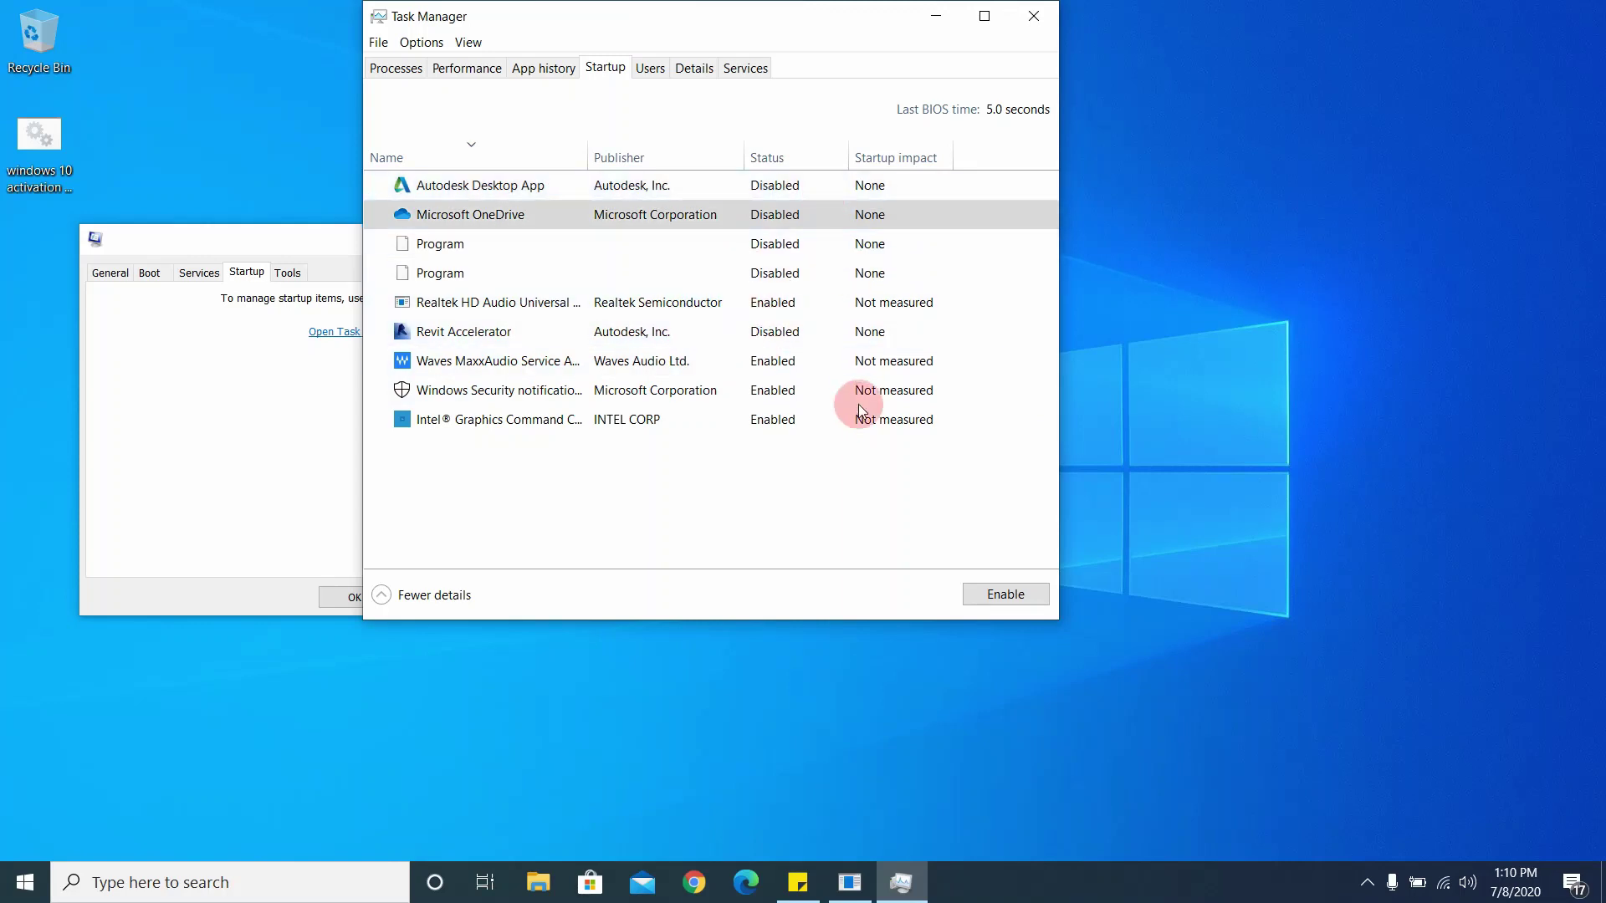
pyautogui.click(1021, 20)
pyautogui.click(632, 237)
# Make the third checklist item, "Use Microsoft's Disk Cleanup Feature", bold in the note.
pyautogui.click(745, 224)
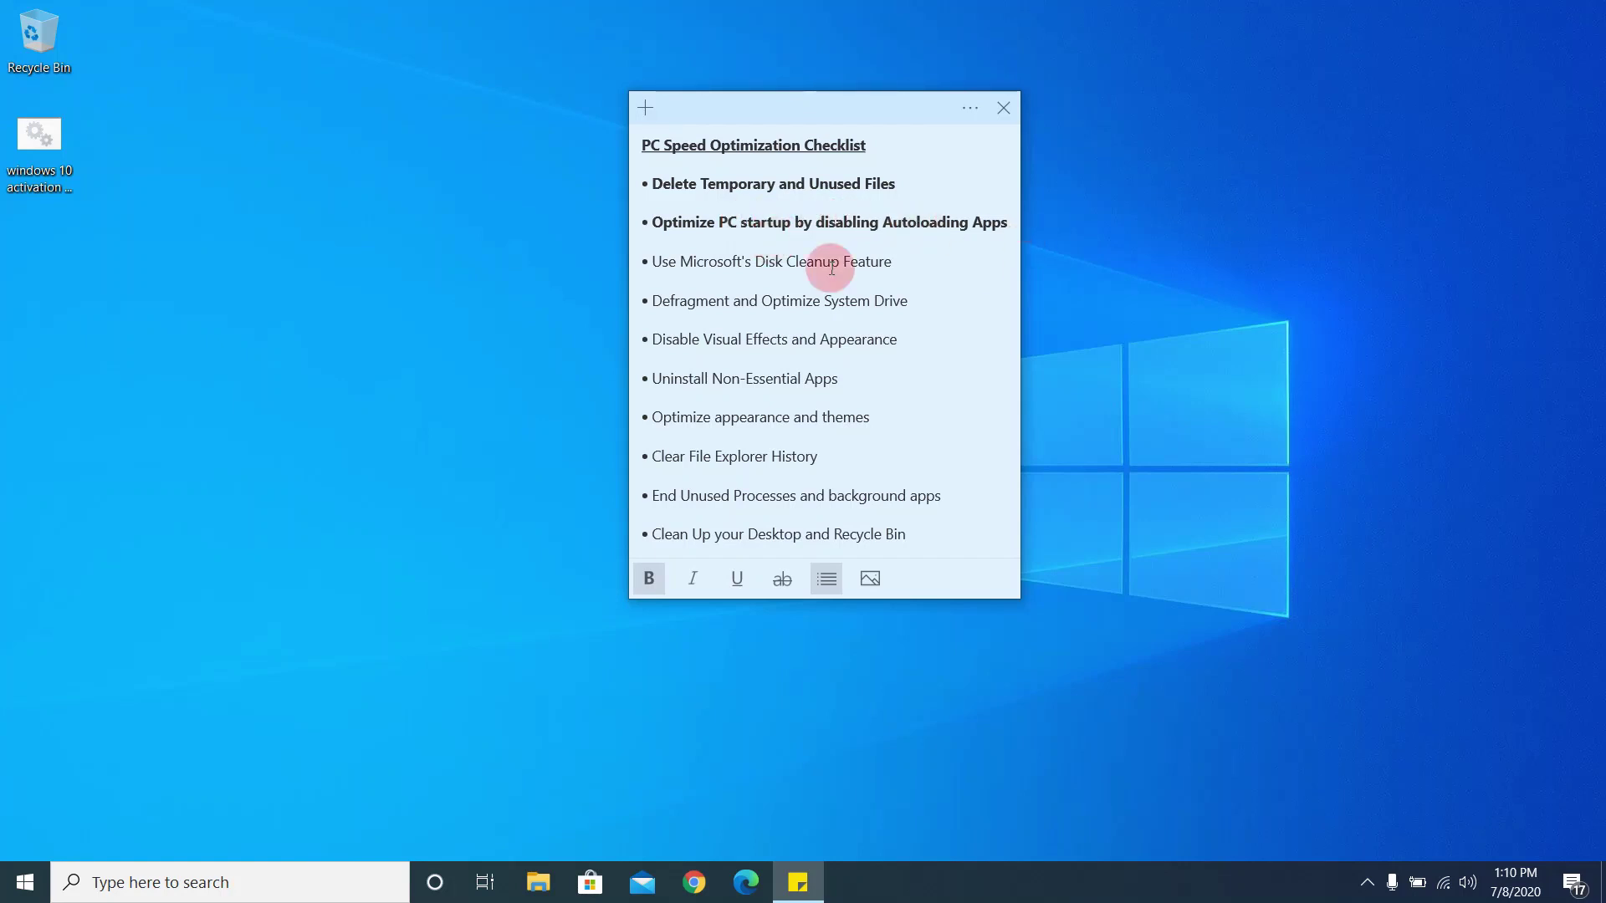
pyautogui.tripleClick(727, 265)
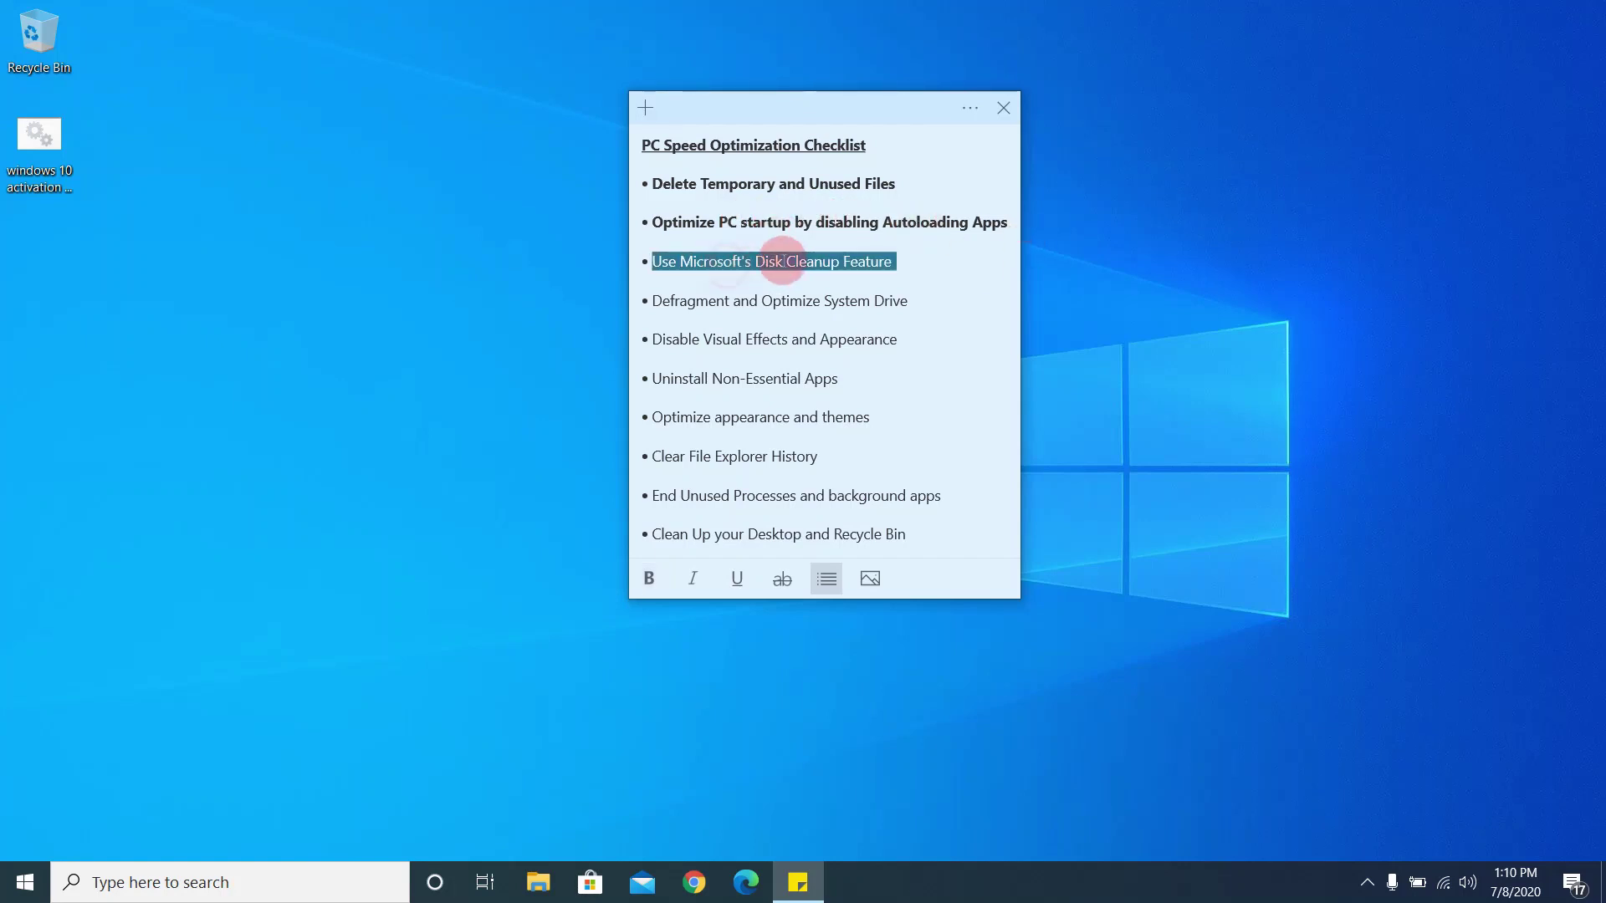
pyautogui.write('w')
pyautogui.hotkey('ctrl', 'z')
pyautogui.tripleClick(865, 261)
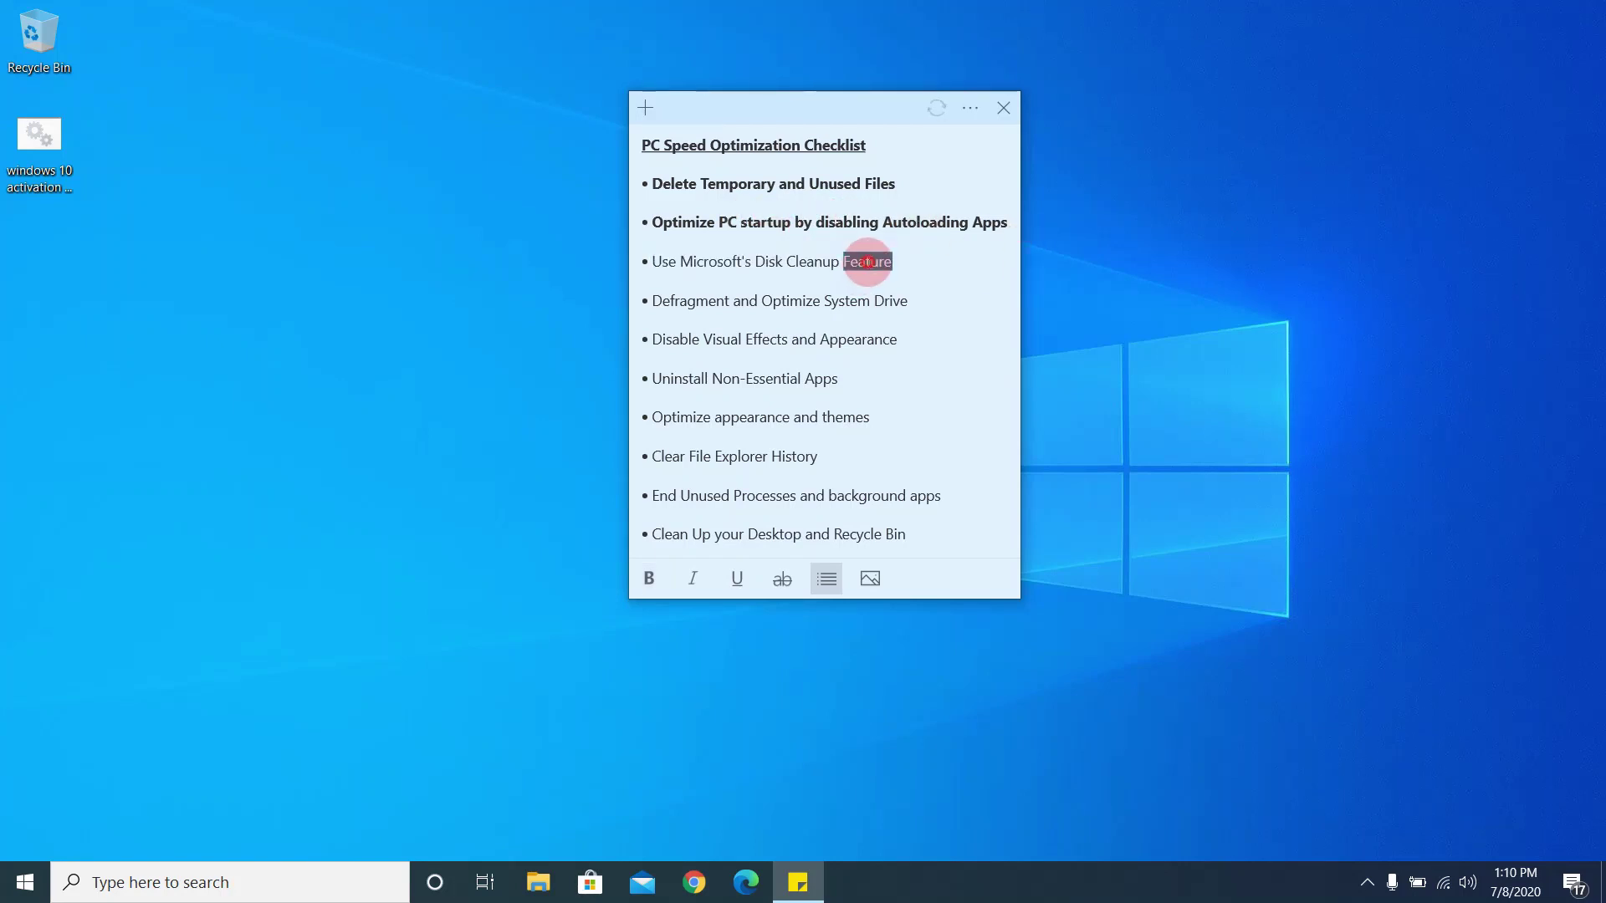
pyautogui.hotkey('ctrl', 'b')
pyautogui.click(900, 262)
pyautogui.rightClick(1148, 275)
pyautogui.click(1168, 326)
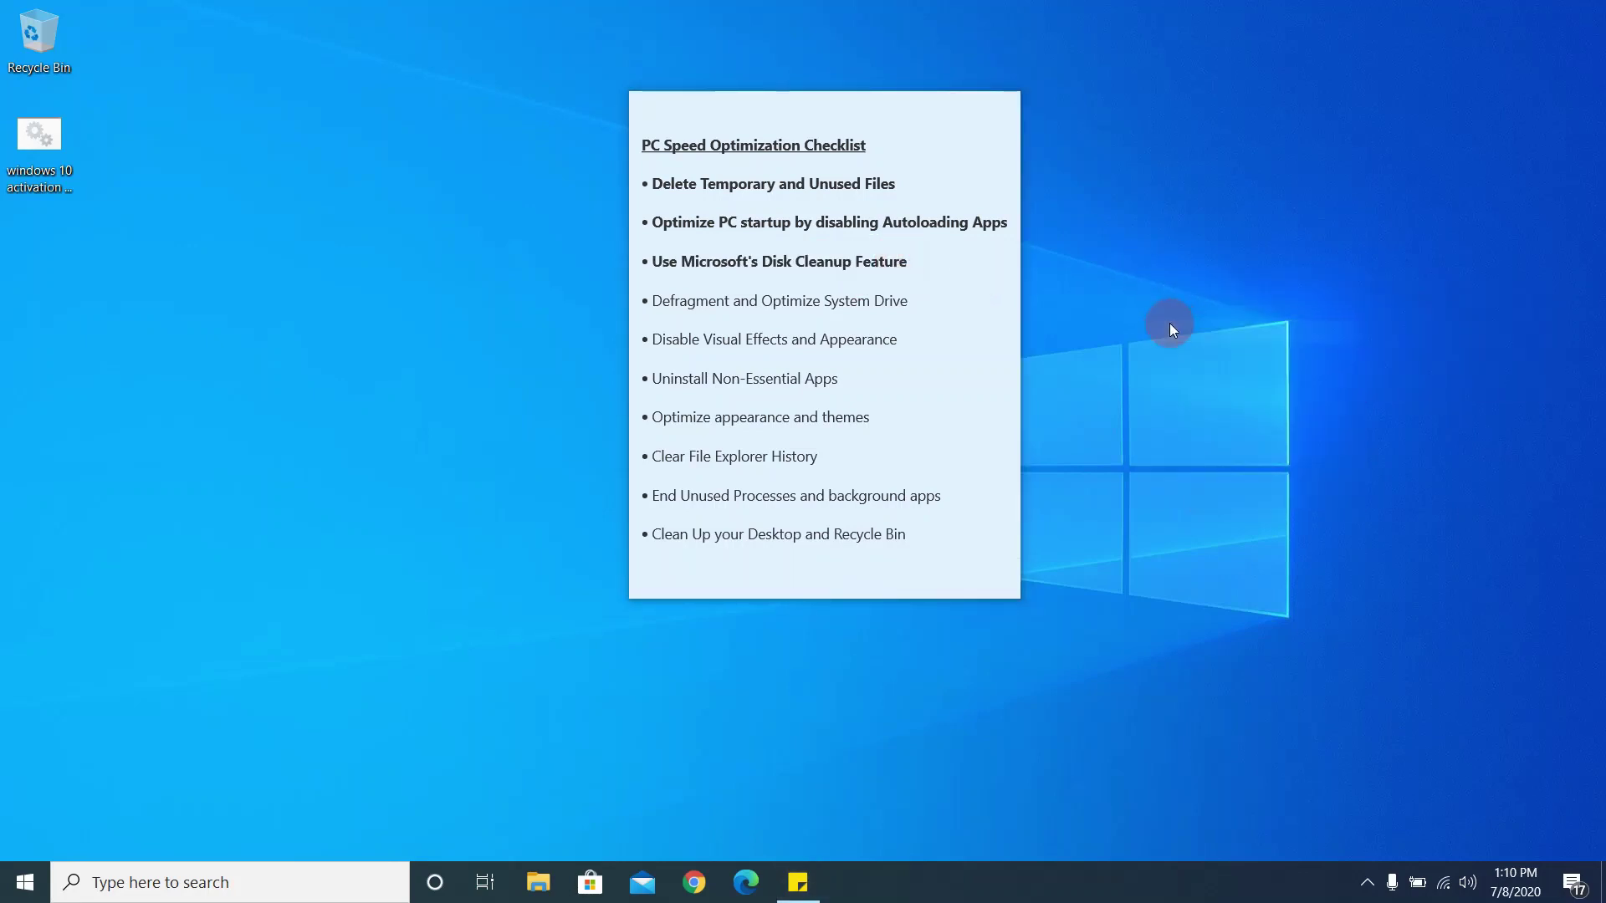
pyautogui.click(716, 127)
pyautogui.rightClick(501, 240)
pyautogui.click(512, 295)
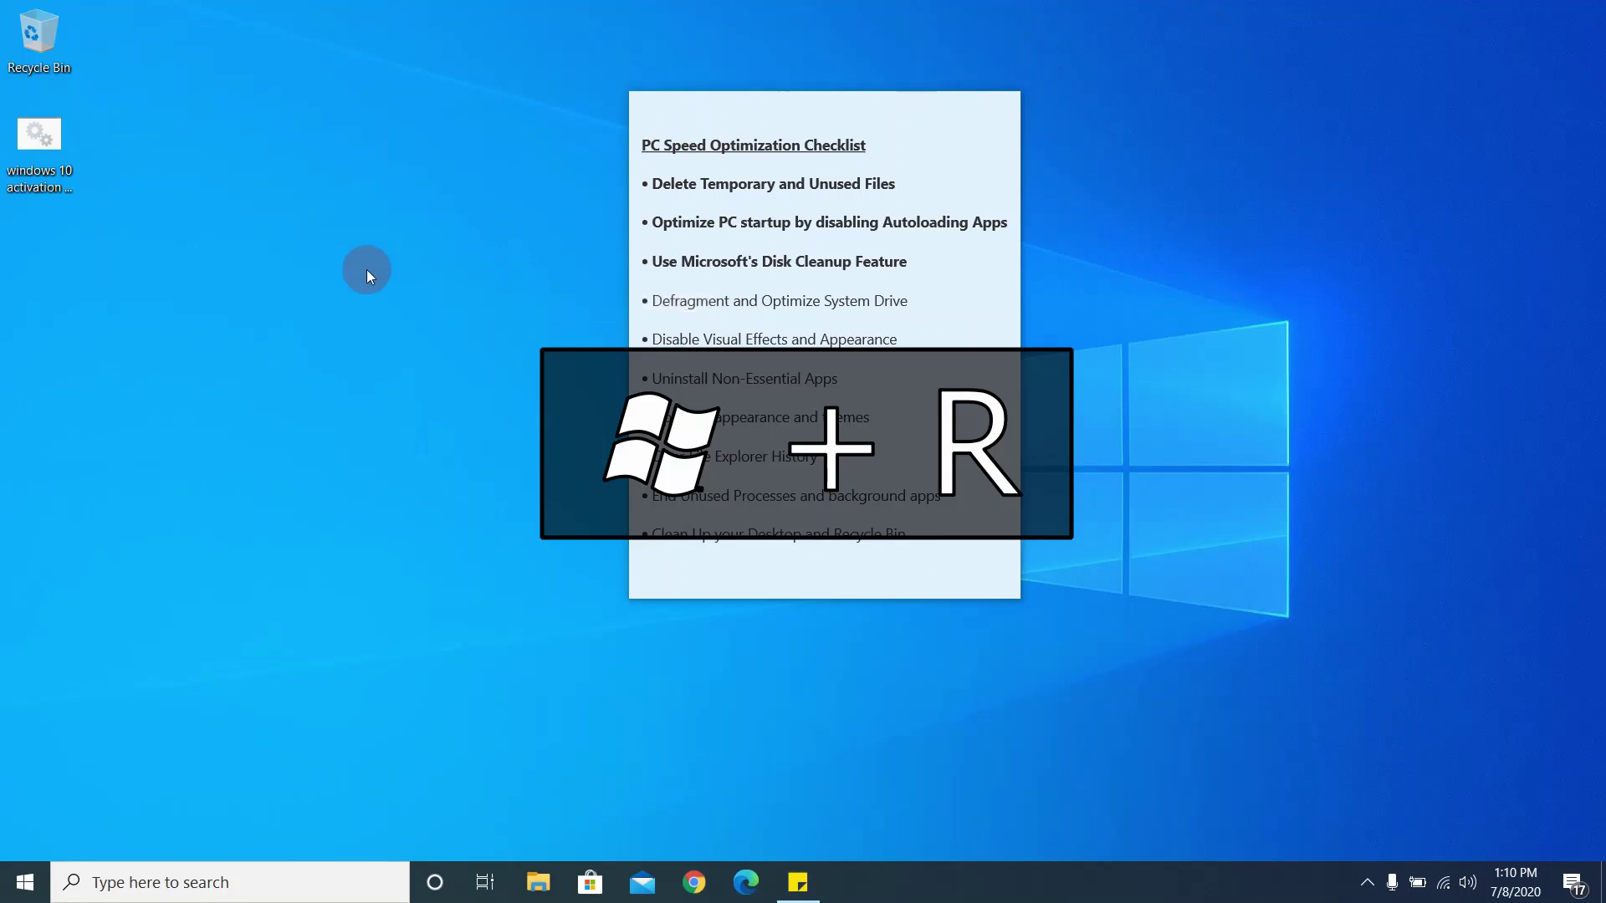
# Run cleanmgr to open Disk Cleanup and move its drive selection dialog off the checklist note.
pyautogui.press('super+r')
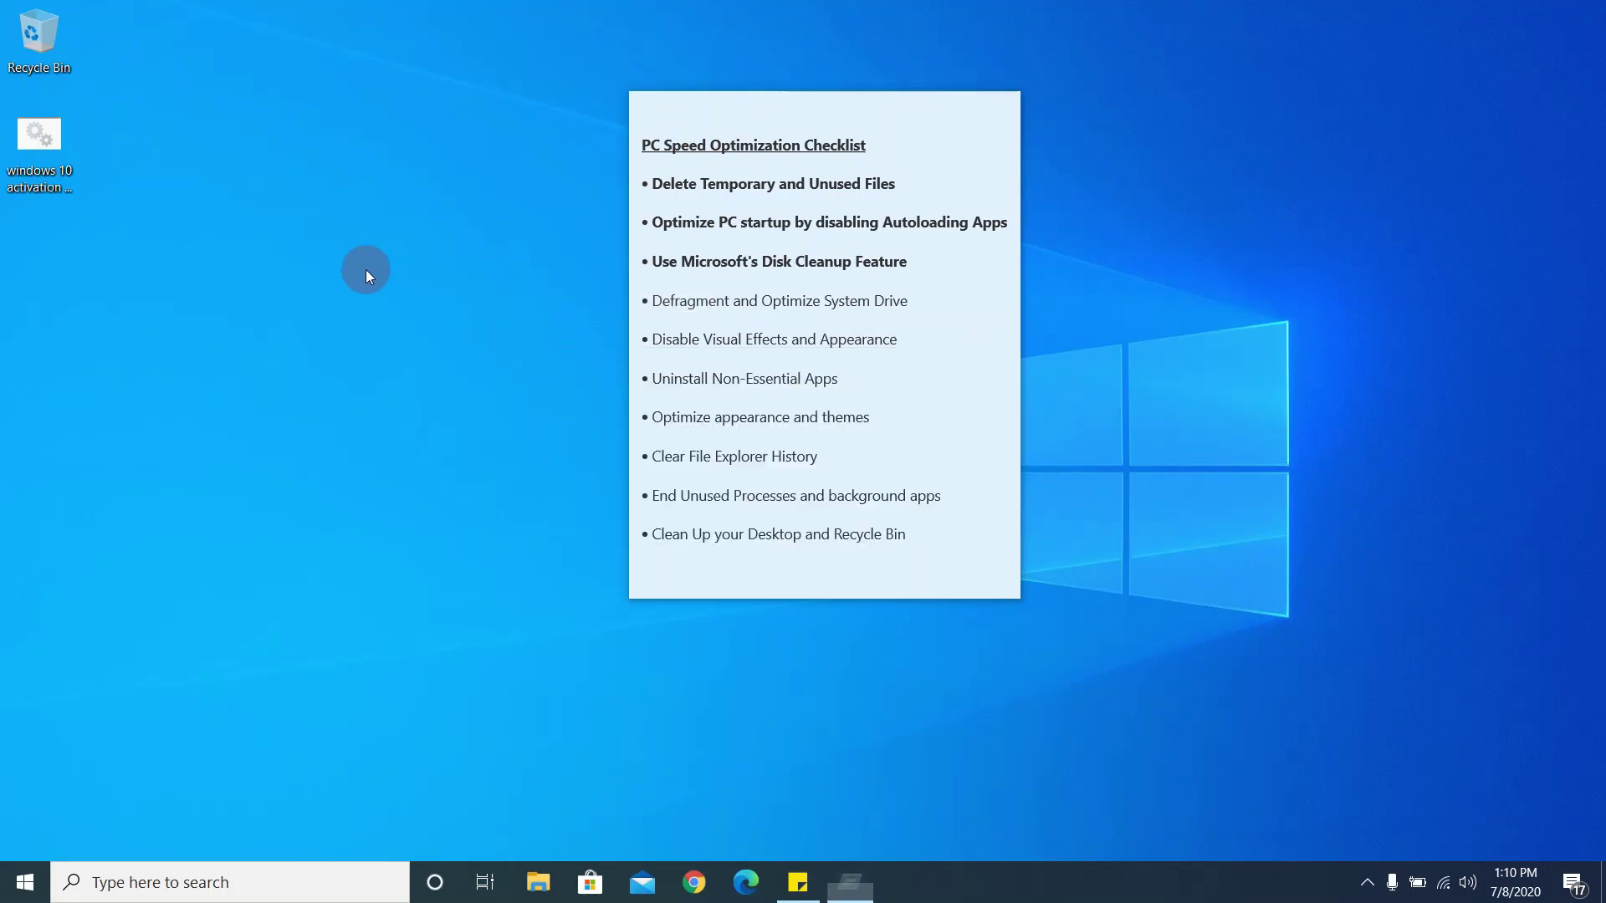
pyautogui.write('c')
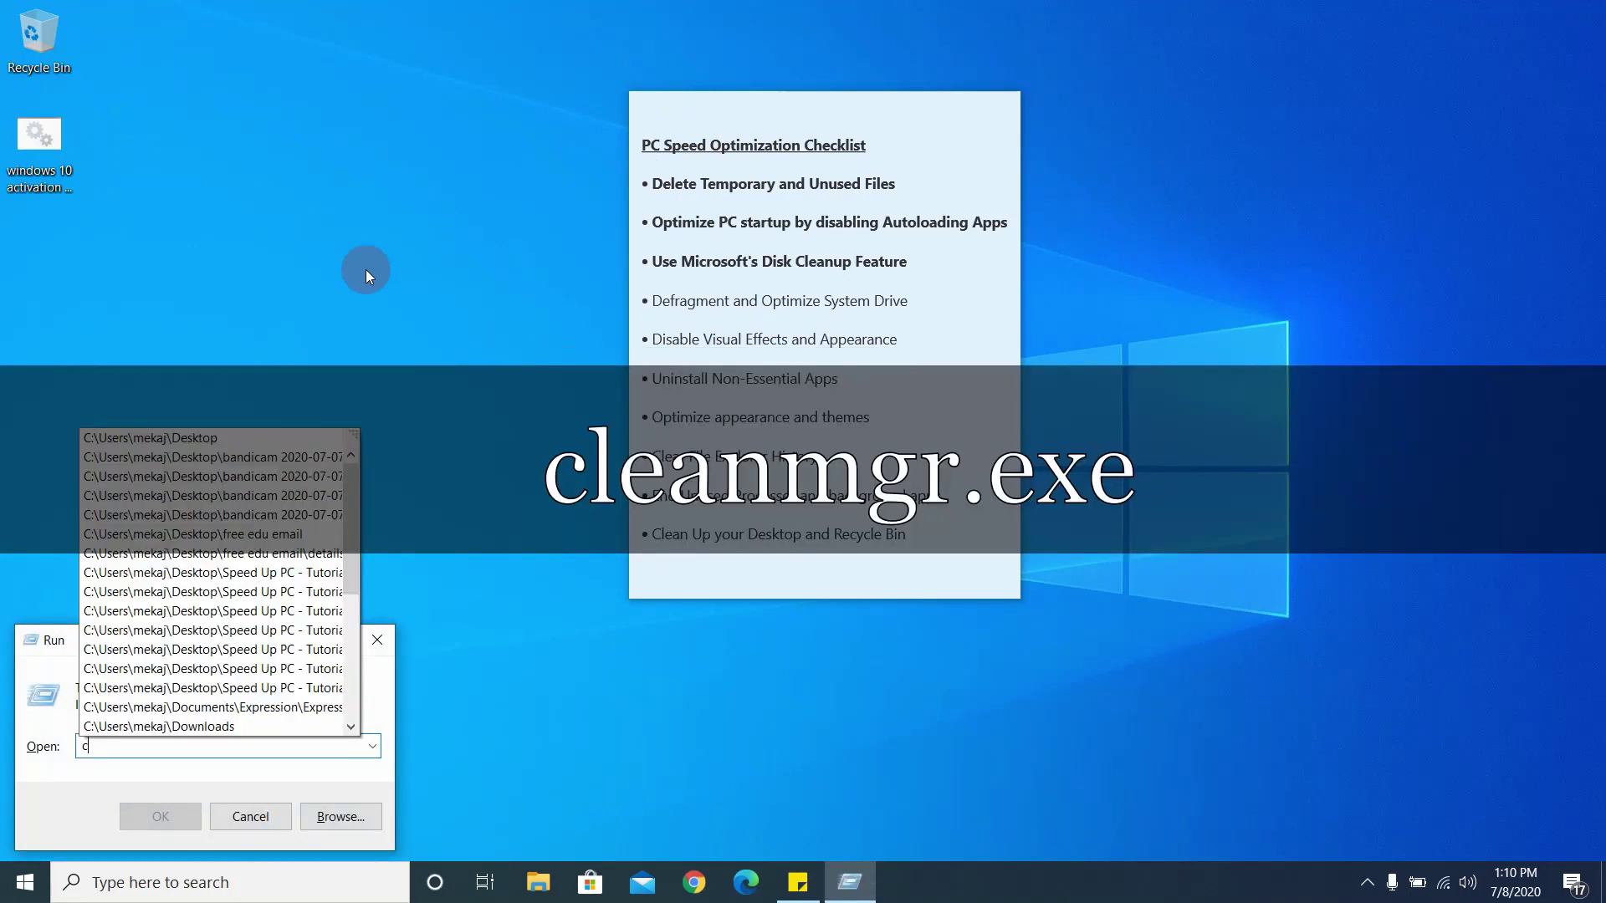
pyautogui.write('leanmgr')
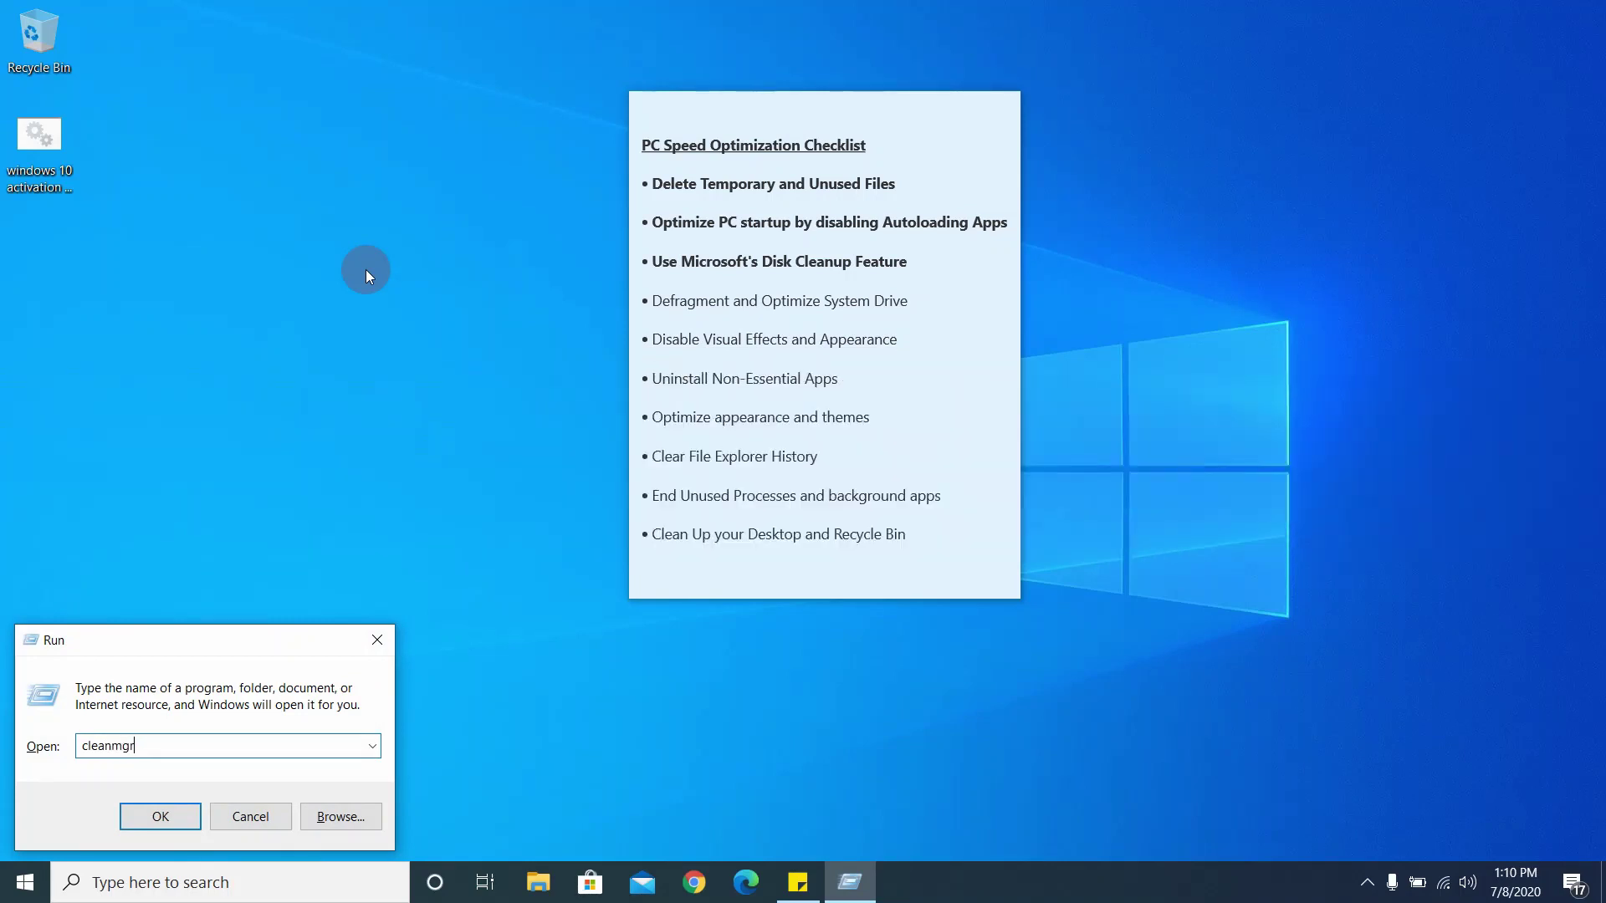
pyautogui.press('Return')
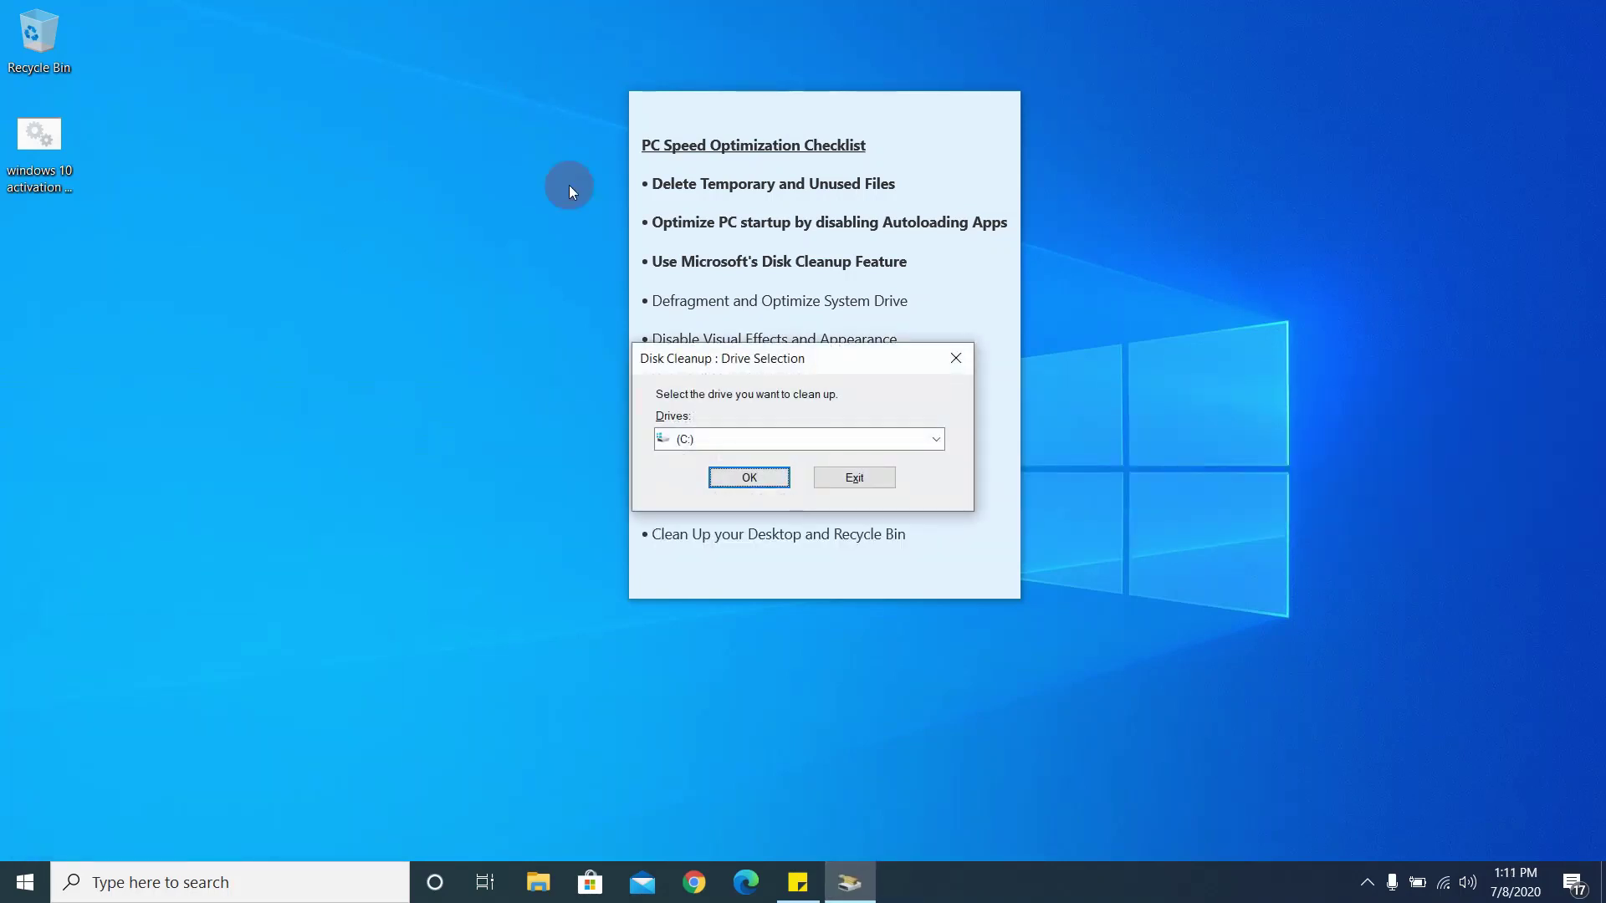
pyautogui.click(762, 390)
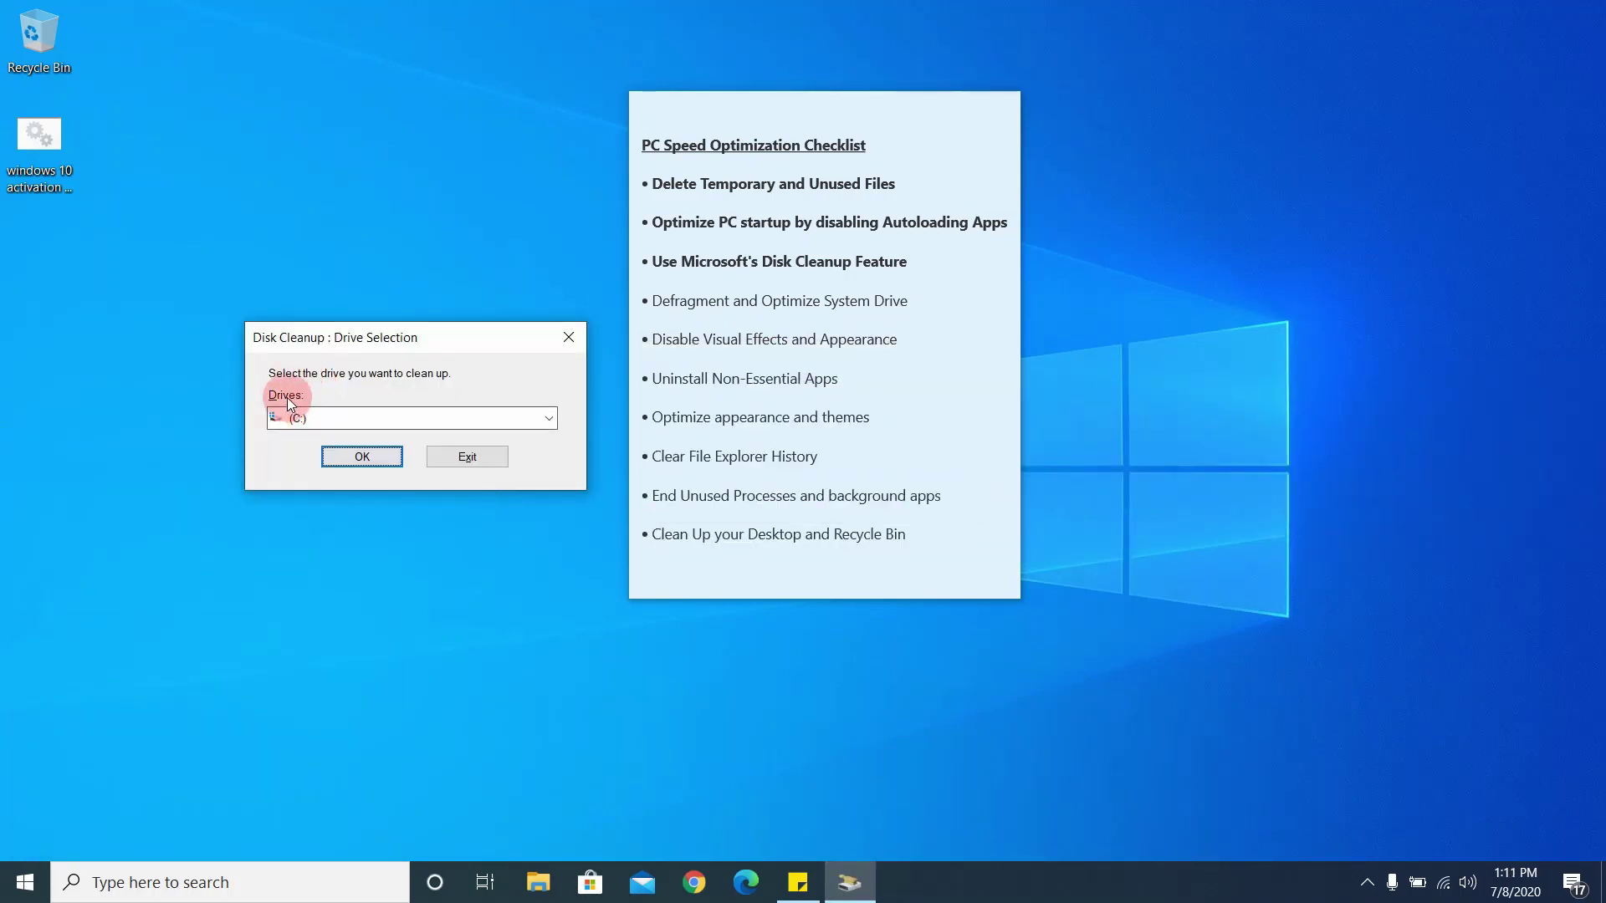
# Select drive C: for Disk Cleanup, confirm the choice, and move the checklist note to the upper right of the desktop.
pyautogui.click(299, 421)
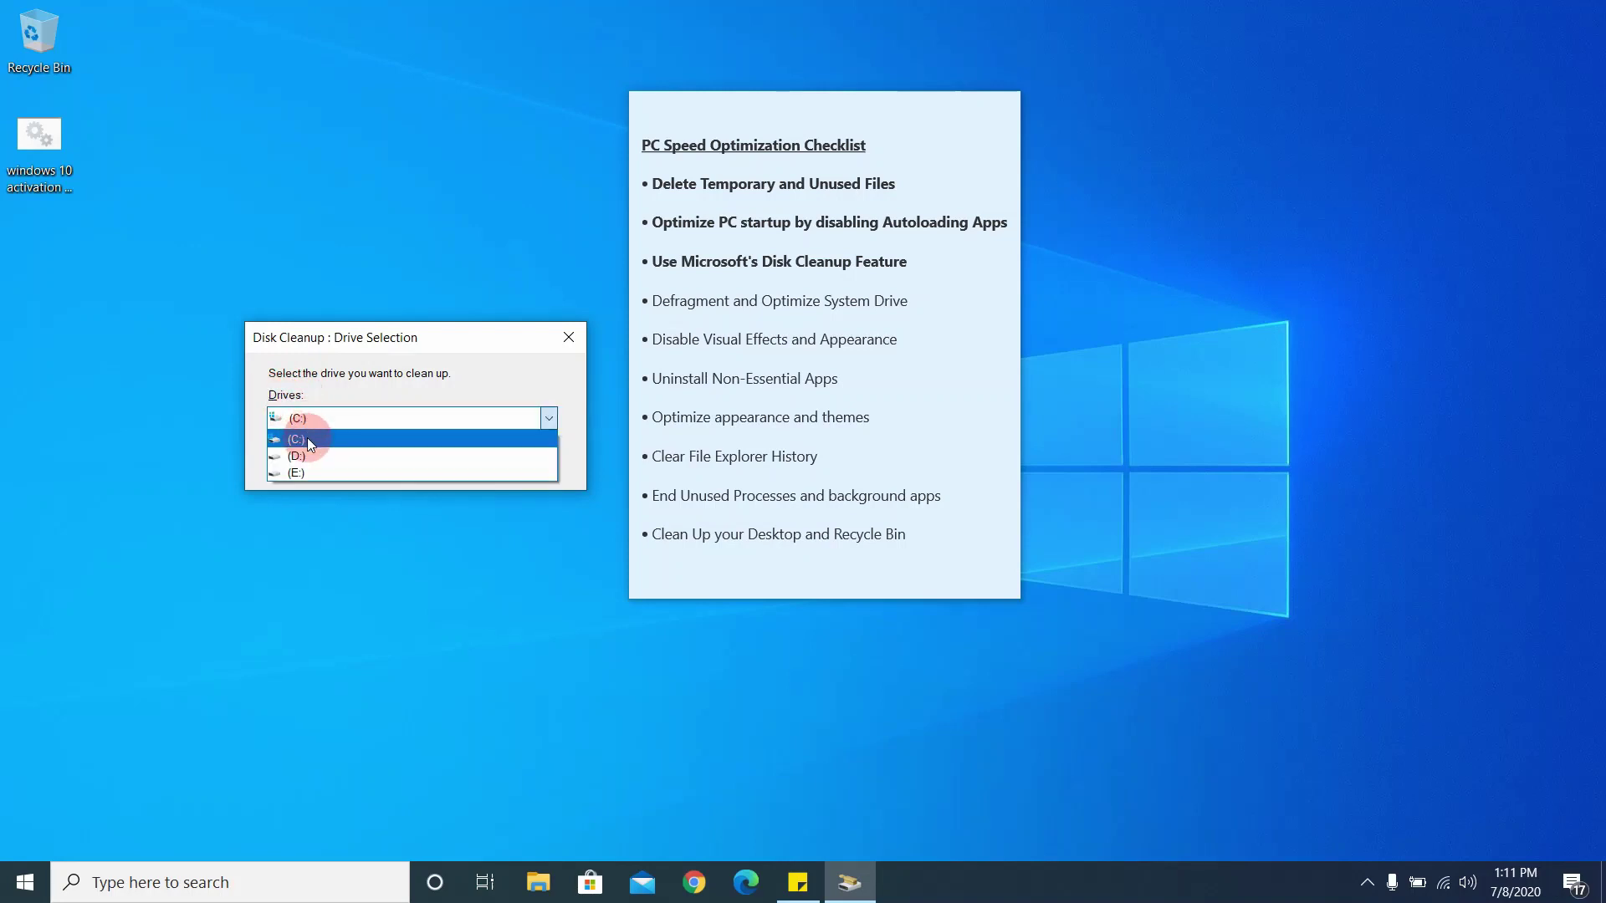
pyautogui.click(321, 440)
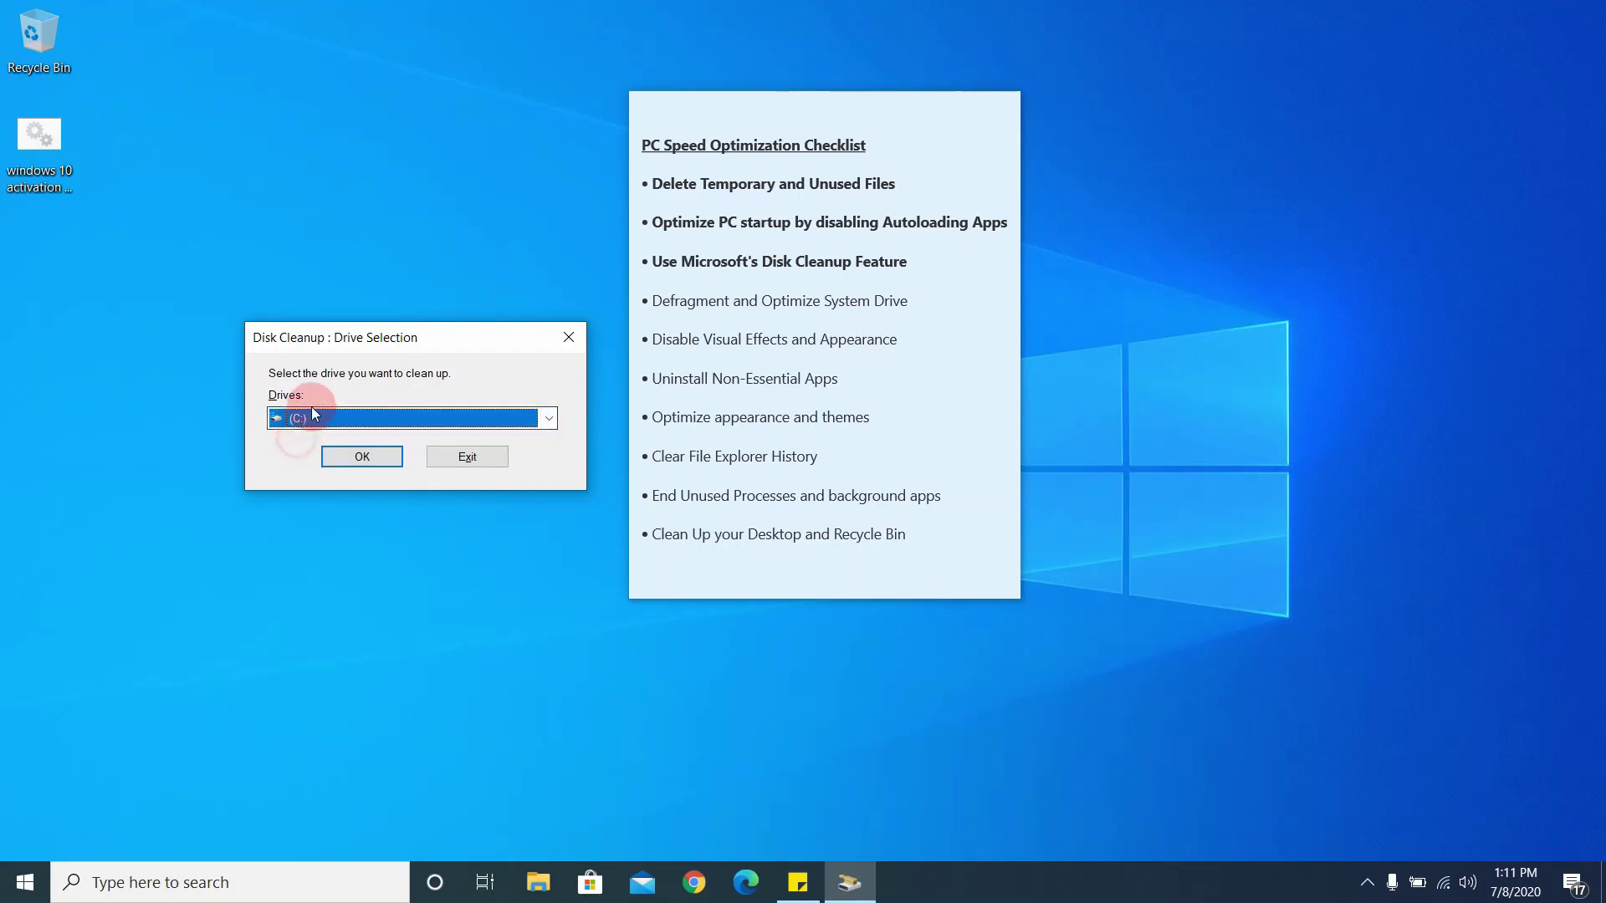
pyautogui.click(306, 420)
pyautogui.click(308, 419)
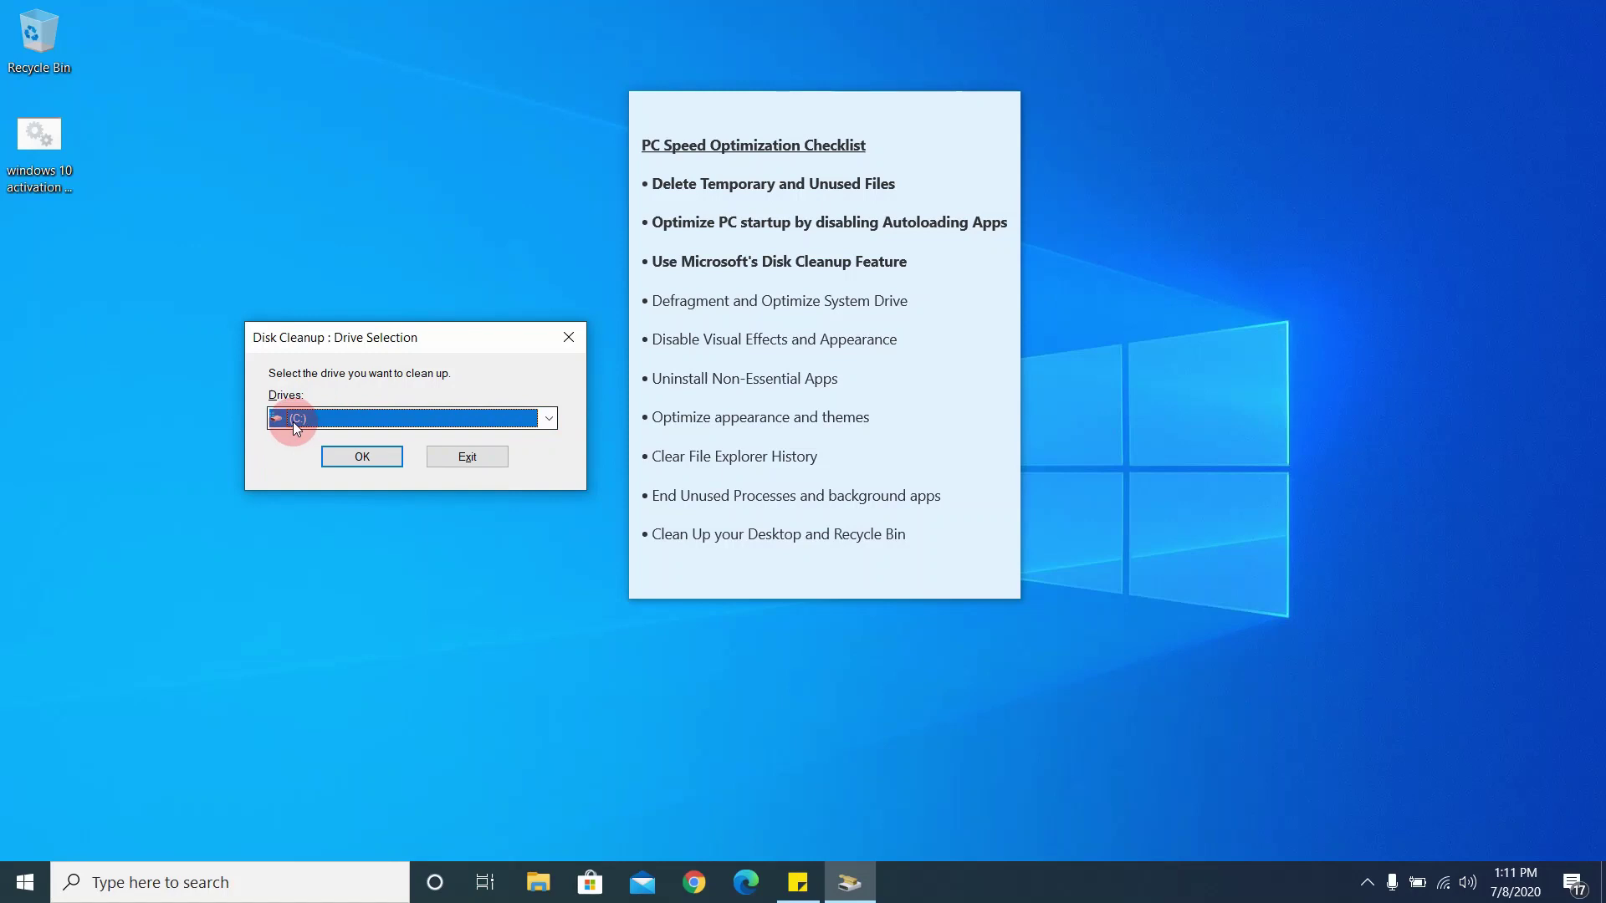
pyautogui.click(329, 408)
pyautogui.click(288, 445)
pyautogui.click(303, 420)
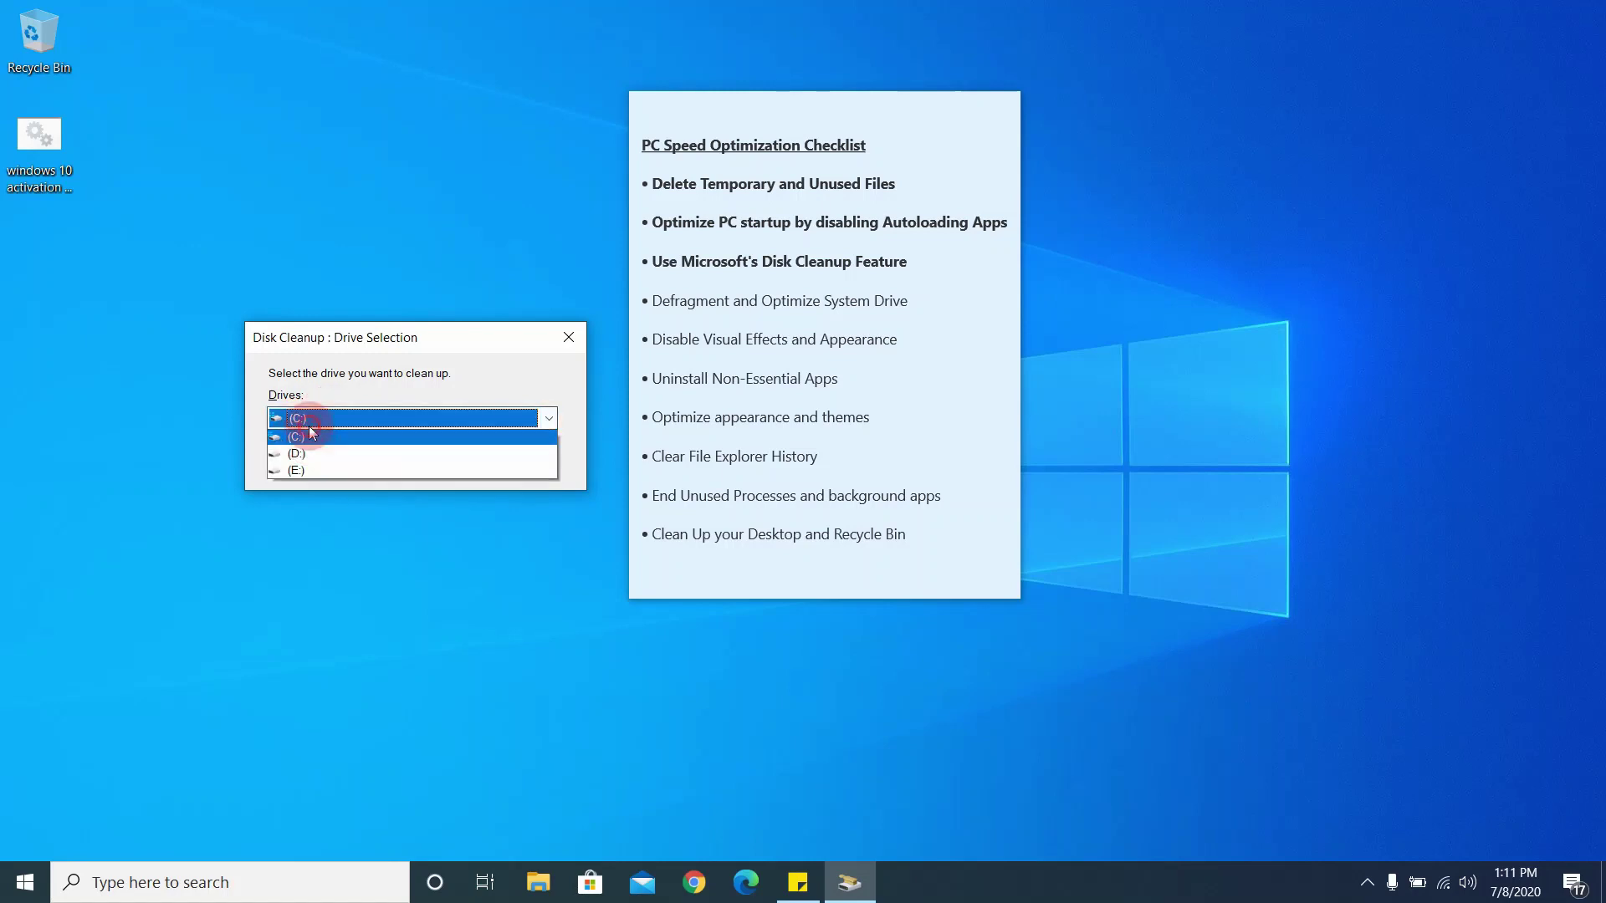
pyautogui.click(301, 435)
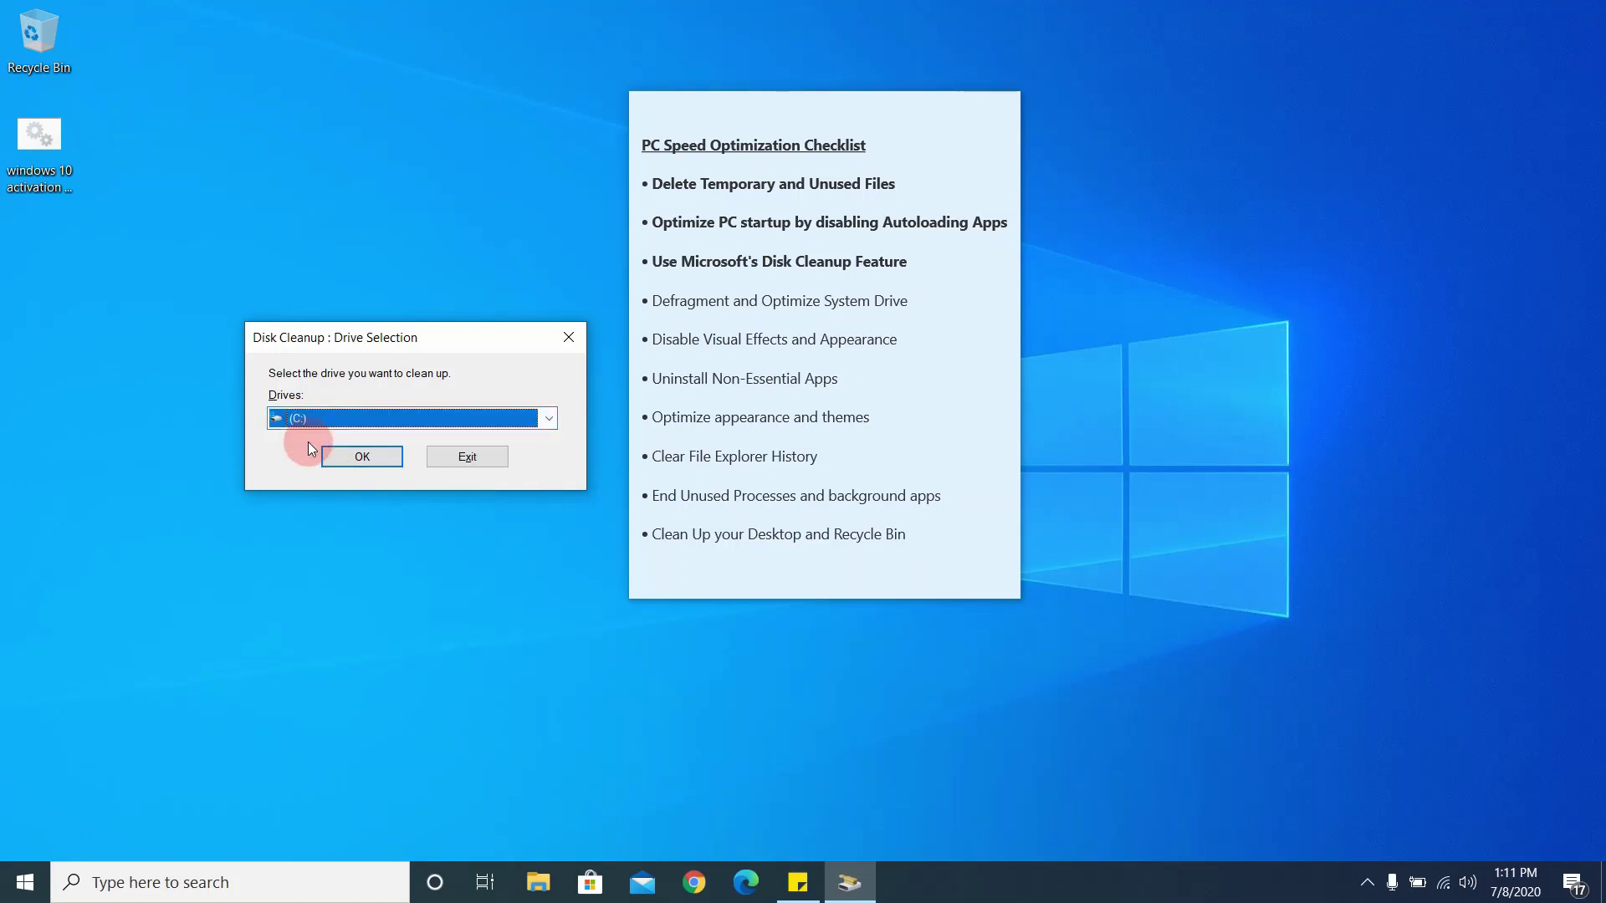
pyautogui.click(362, 456)
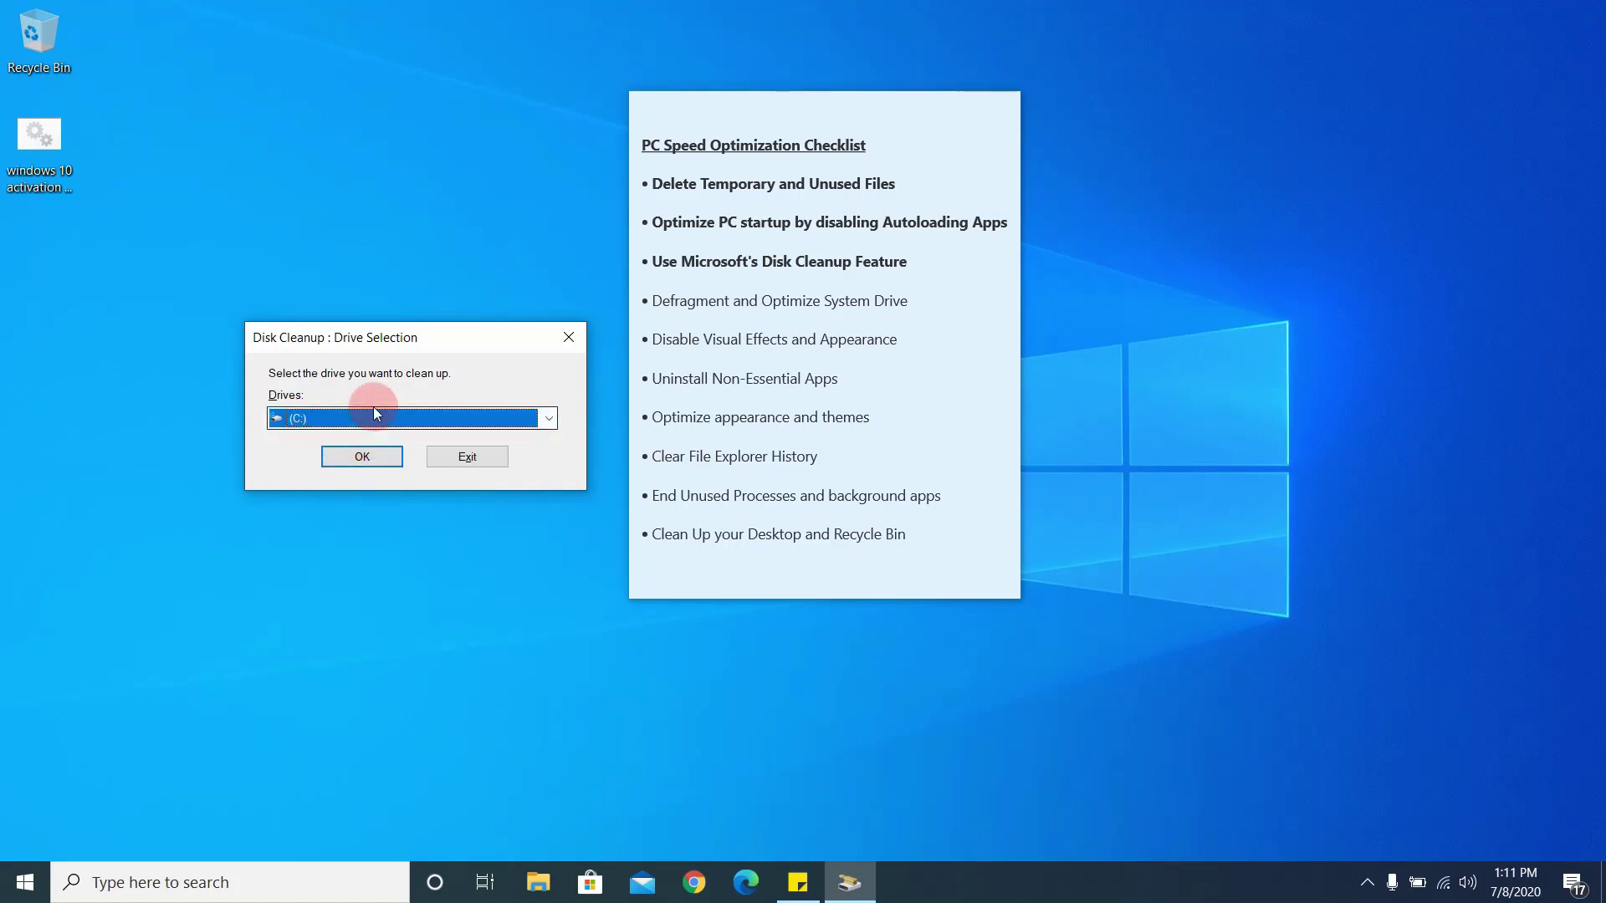
pyautogui.moveTo(971, 123); pyautogui.dragTo(1539, 92)
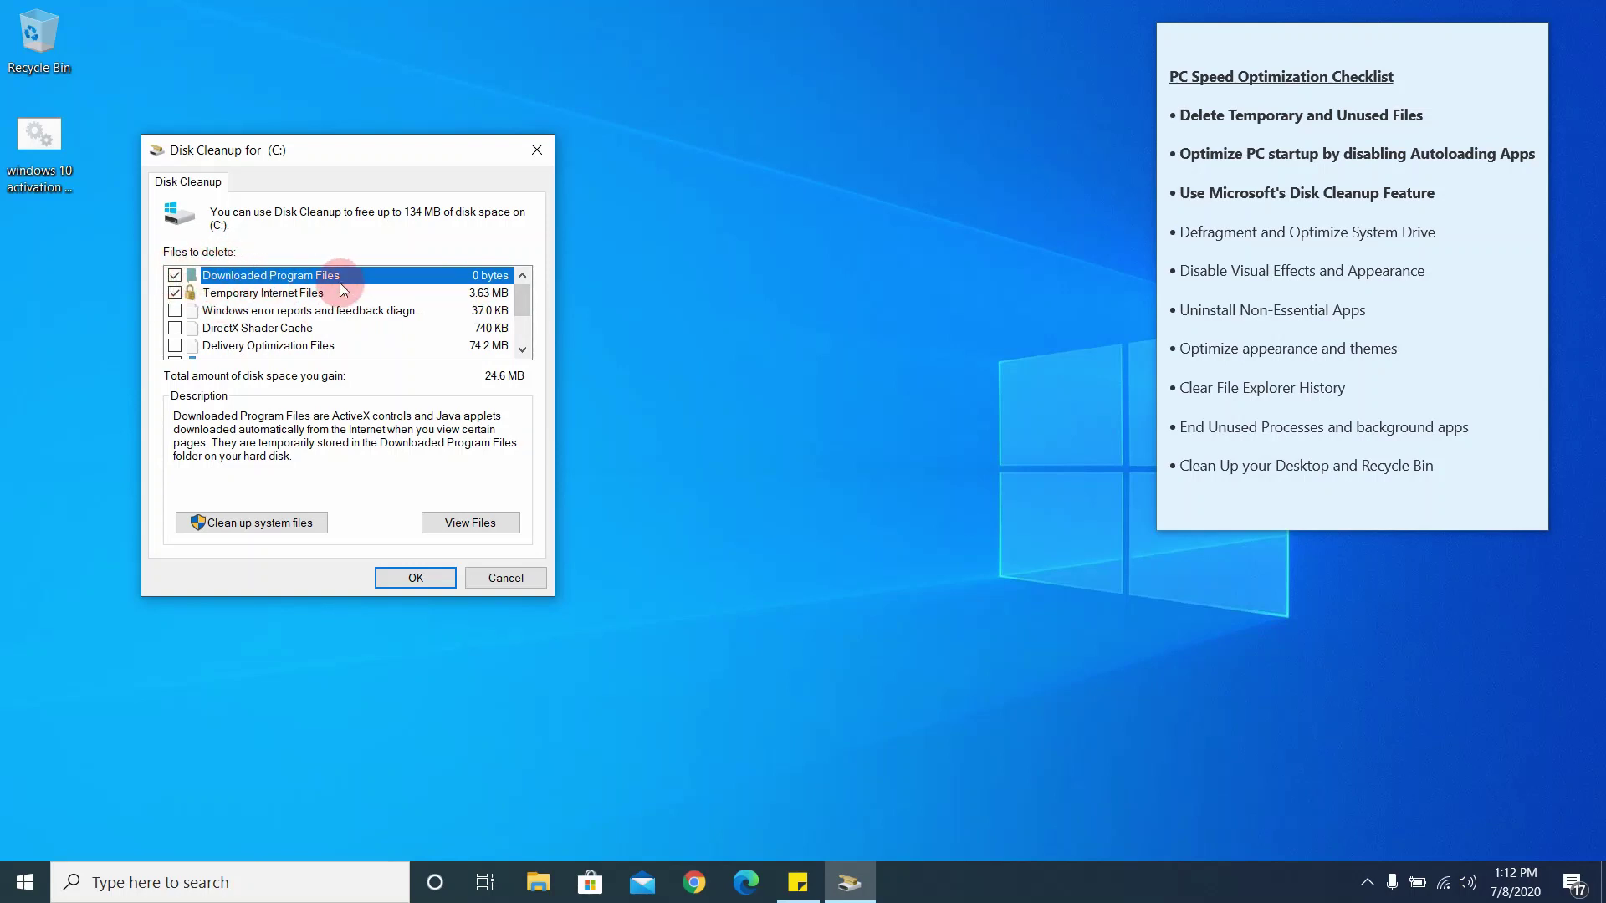
# Mark Recycle Bin and Temporary files for deletion in Disk Cleanup and review the list of file types.
pyautogui.scroll(-1, 219, 316)
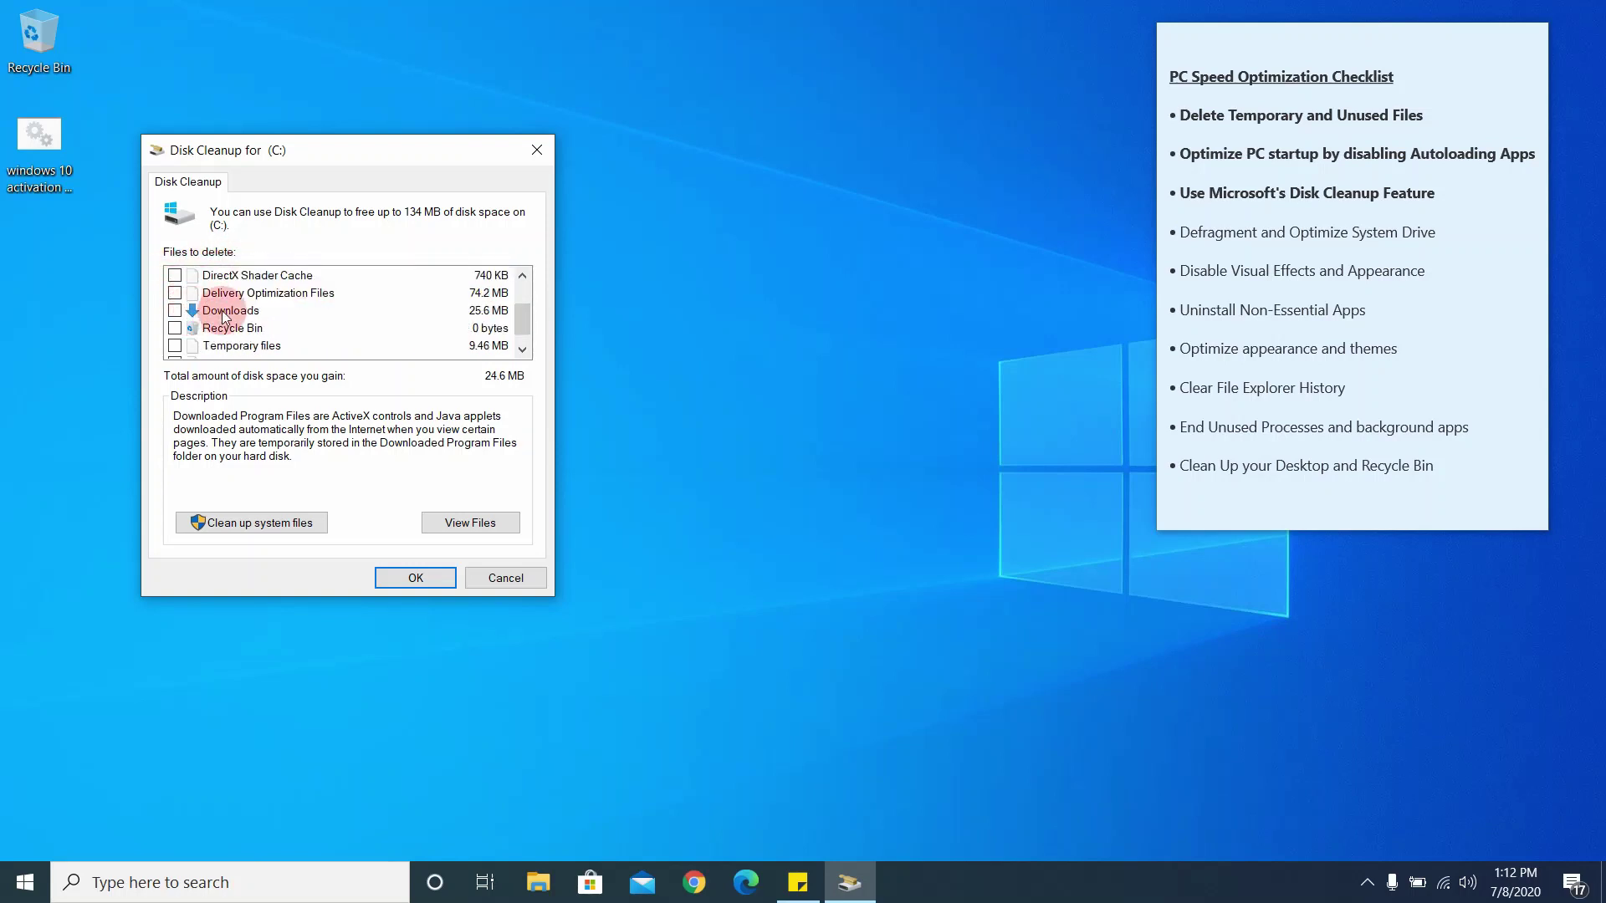
pyautogui.scroll(1, 221, 316)
pyautogui.moveTo(520, 300); pyautogui.dragTo(520, 340)
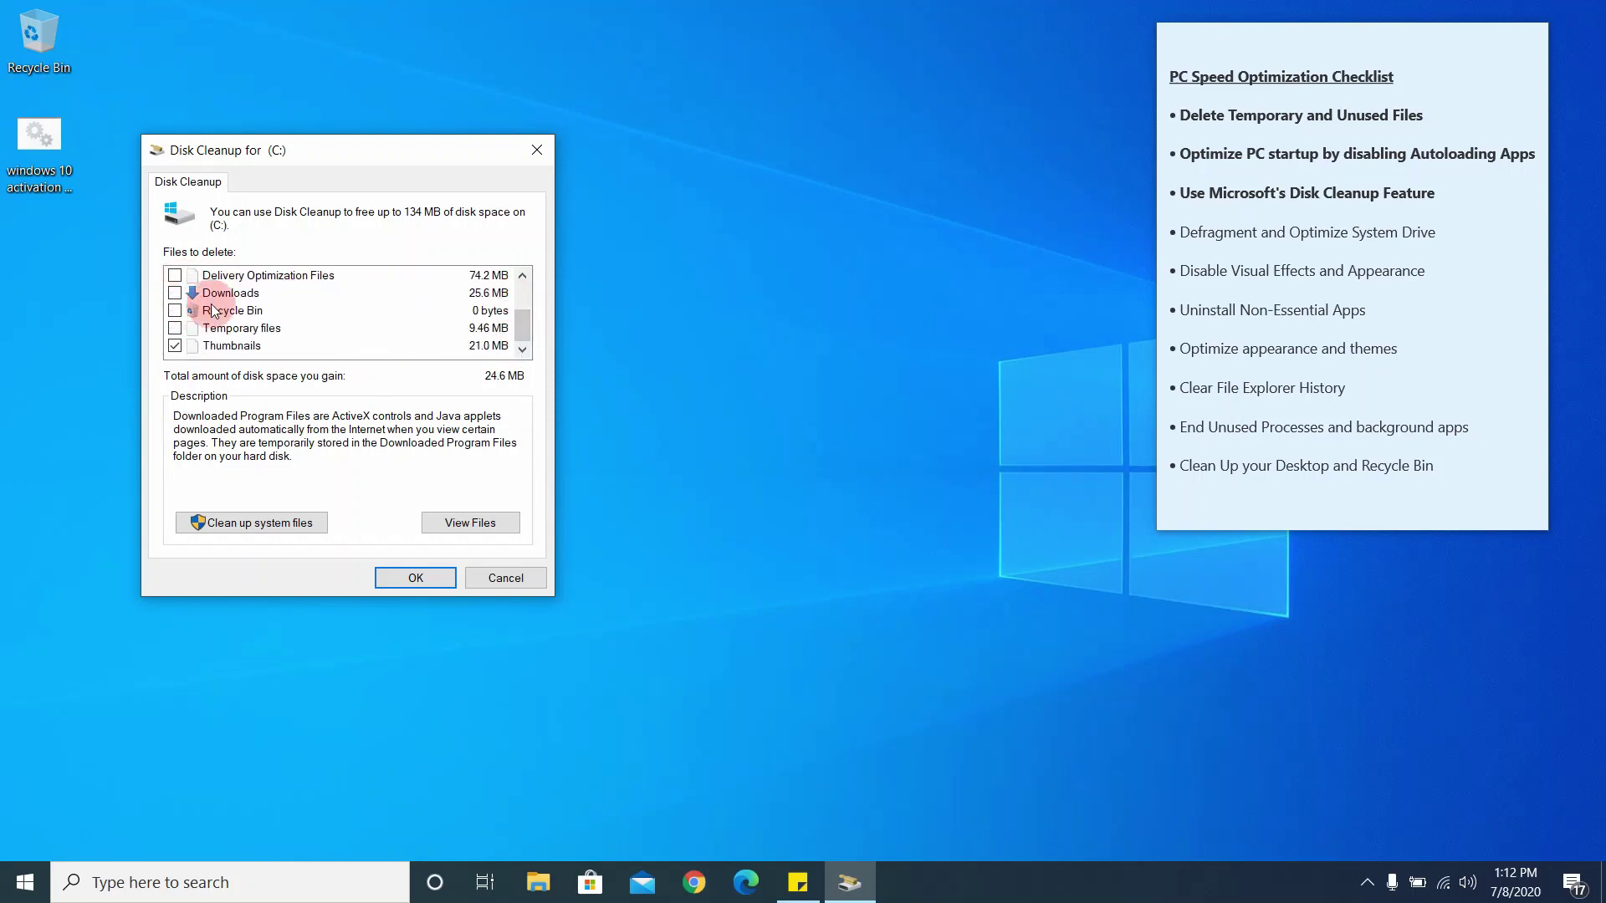
pyautogui.click(175, 311)
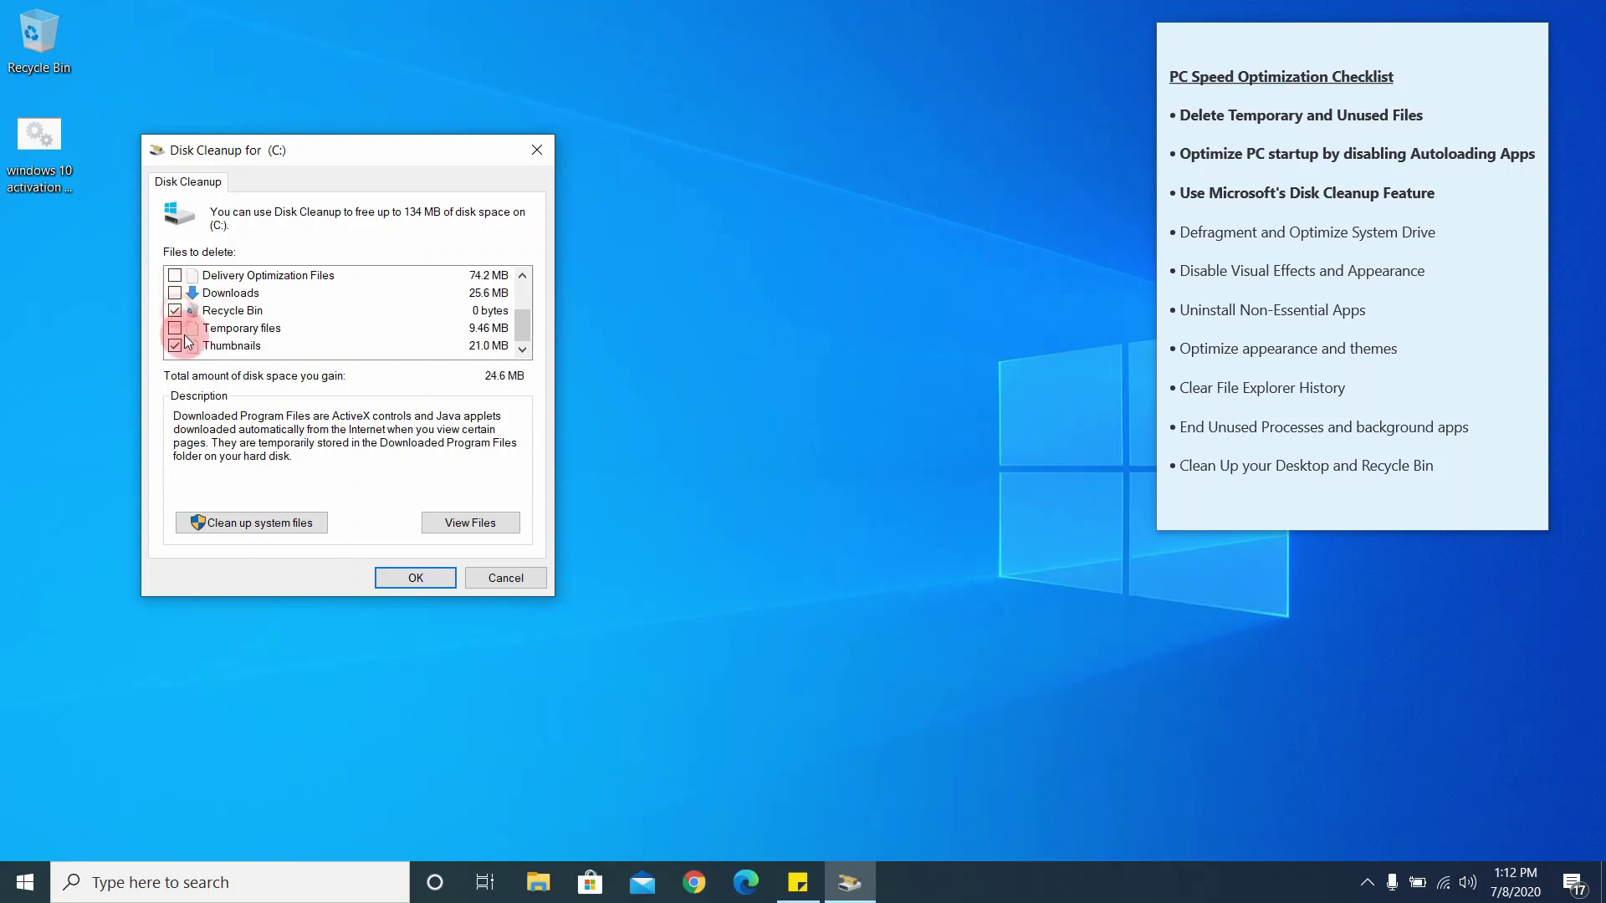
pyautogui.click(175, 329)
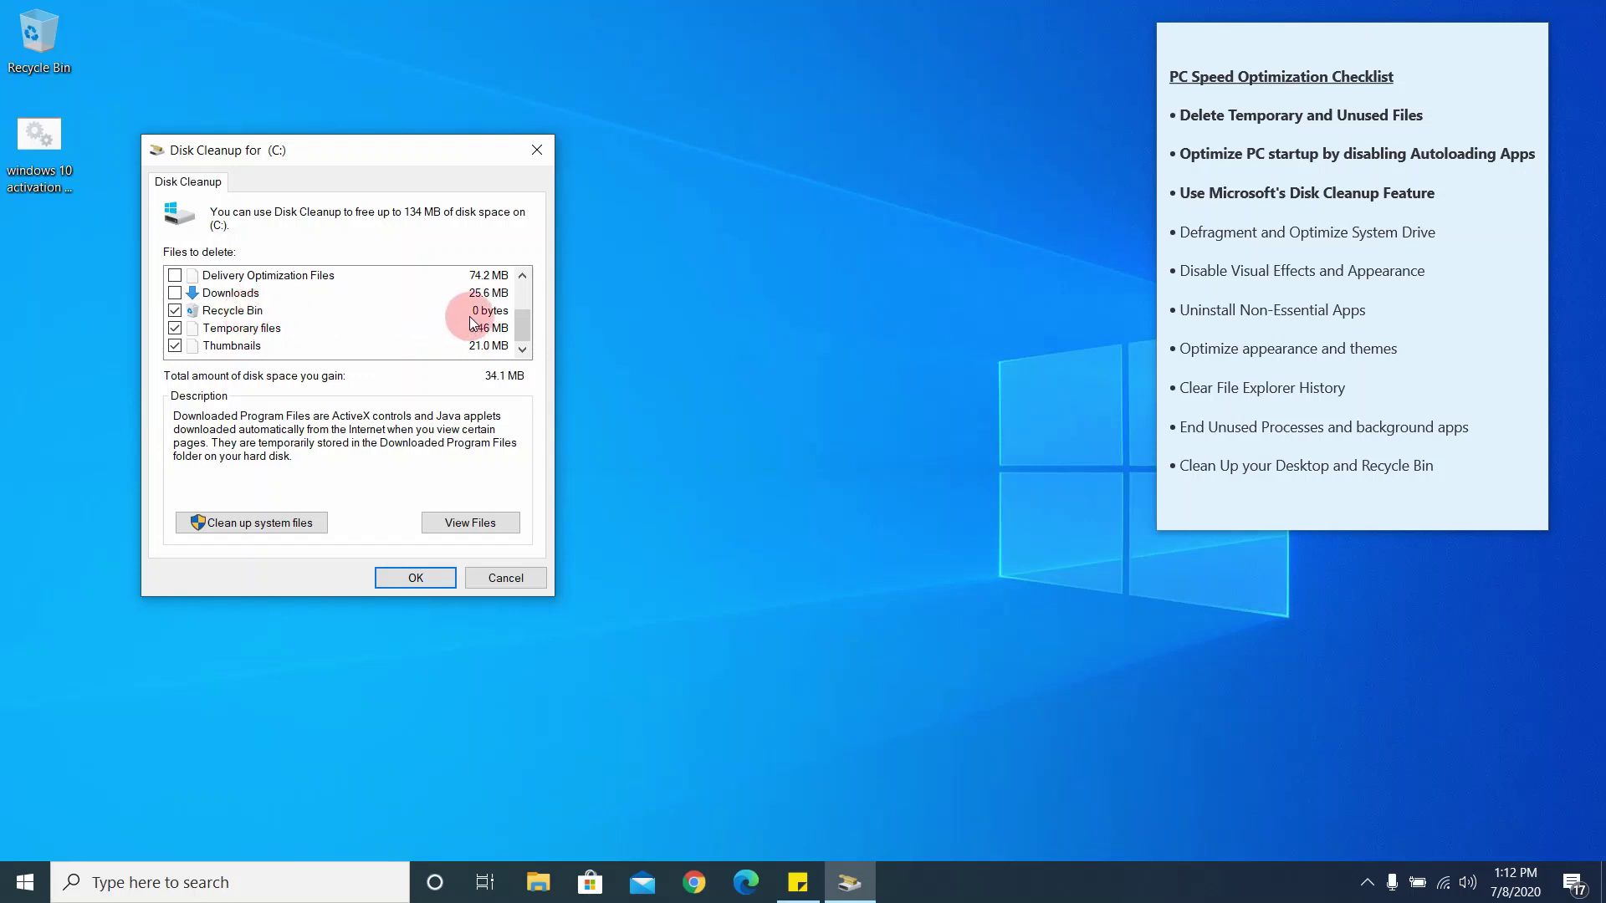
pyautogui.scroll(2, 519, 316)
pyautogui.scroll(-2, 521, 315)
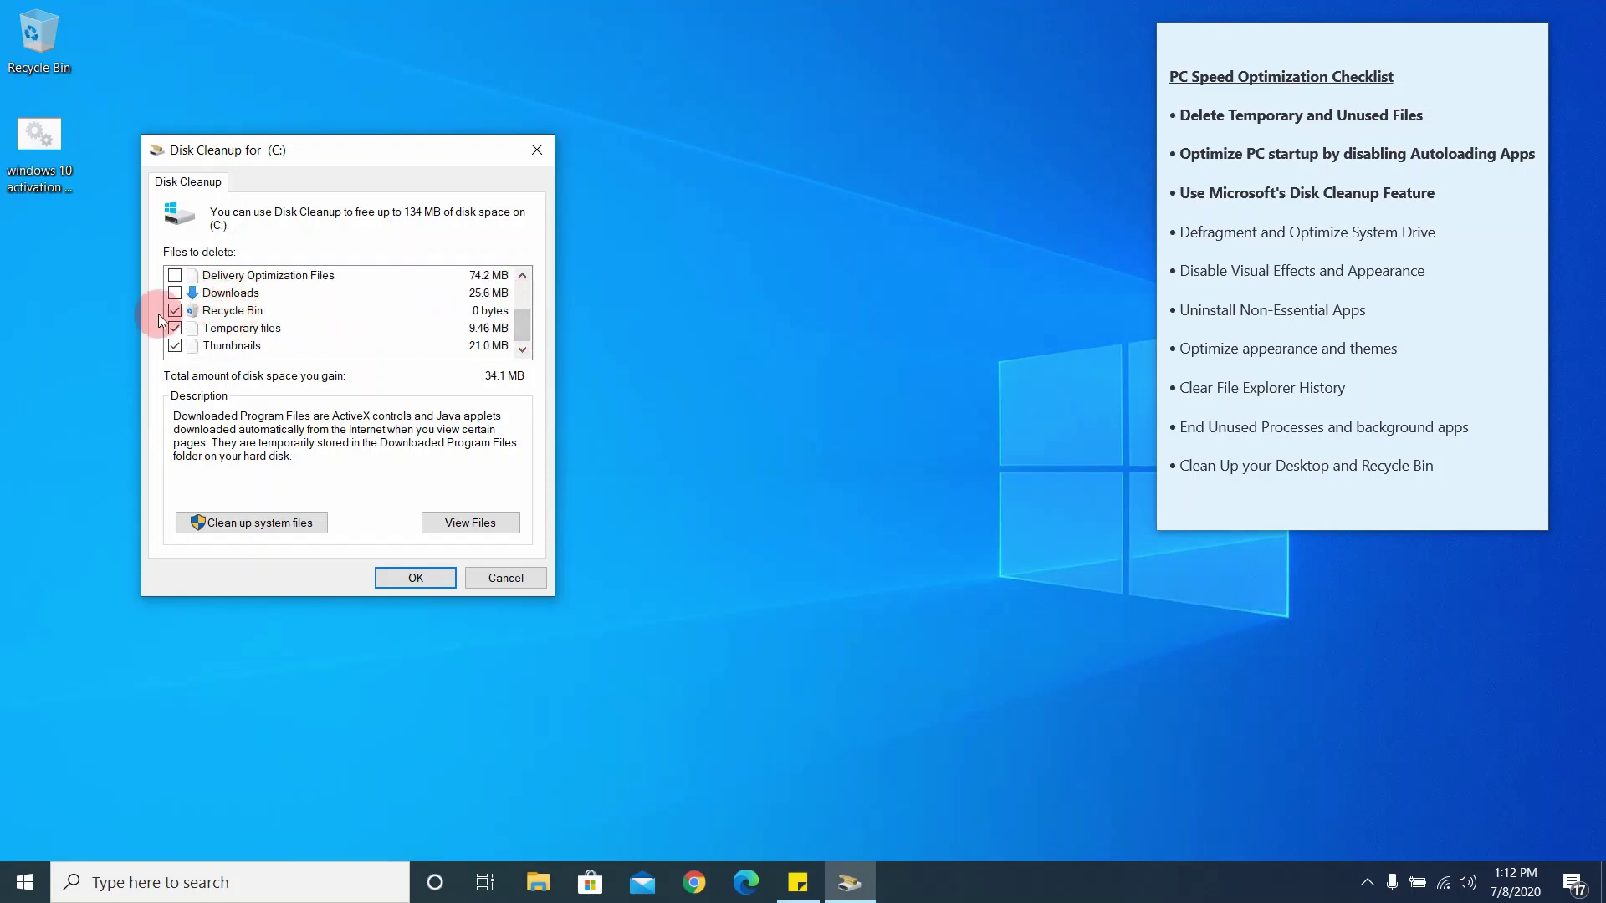
# Start the Disk Cleanup of drive C: with the marked file types and confirm their permanent deletion.
pyautogui.scroll(2, 520, 316)
pyautogui.scroll(-2, 522, 318)
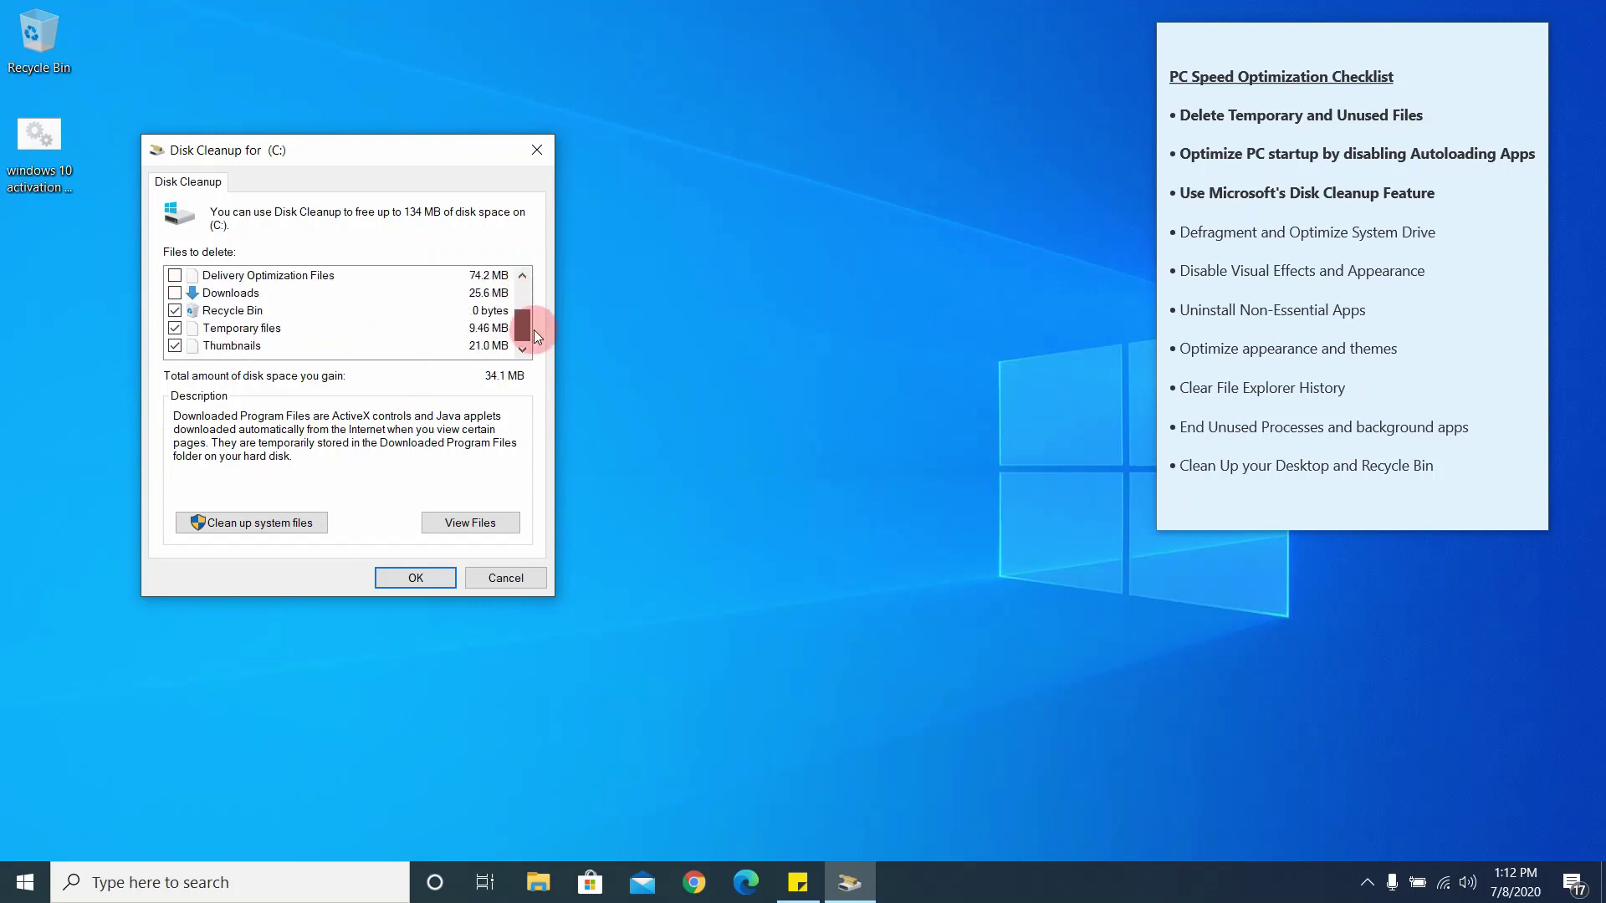
pyautogui.click(409, 572)
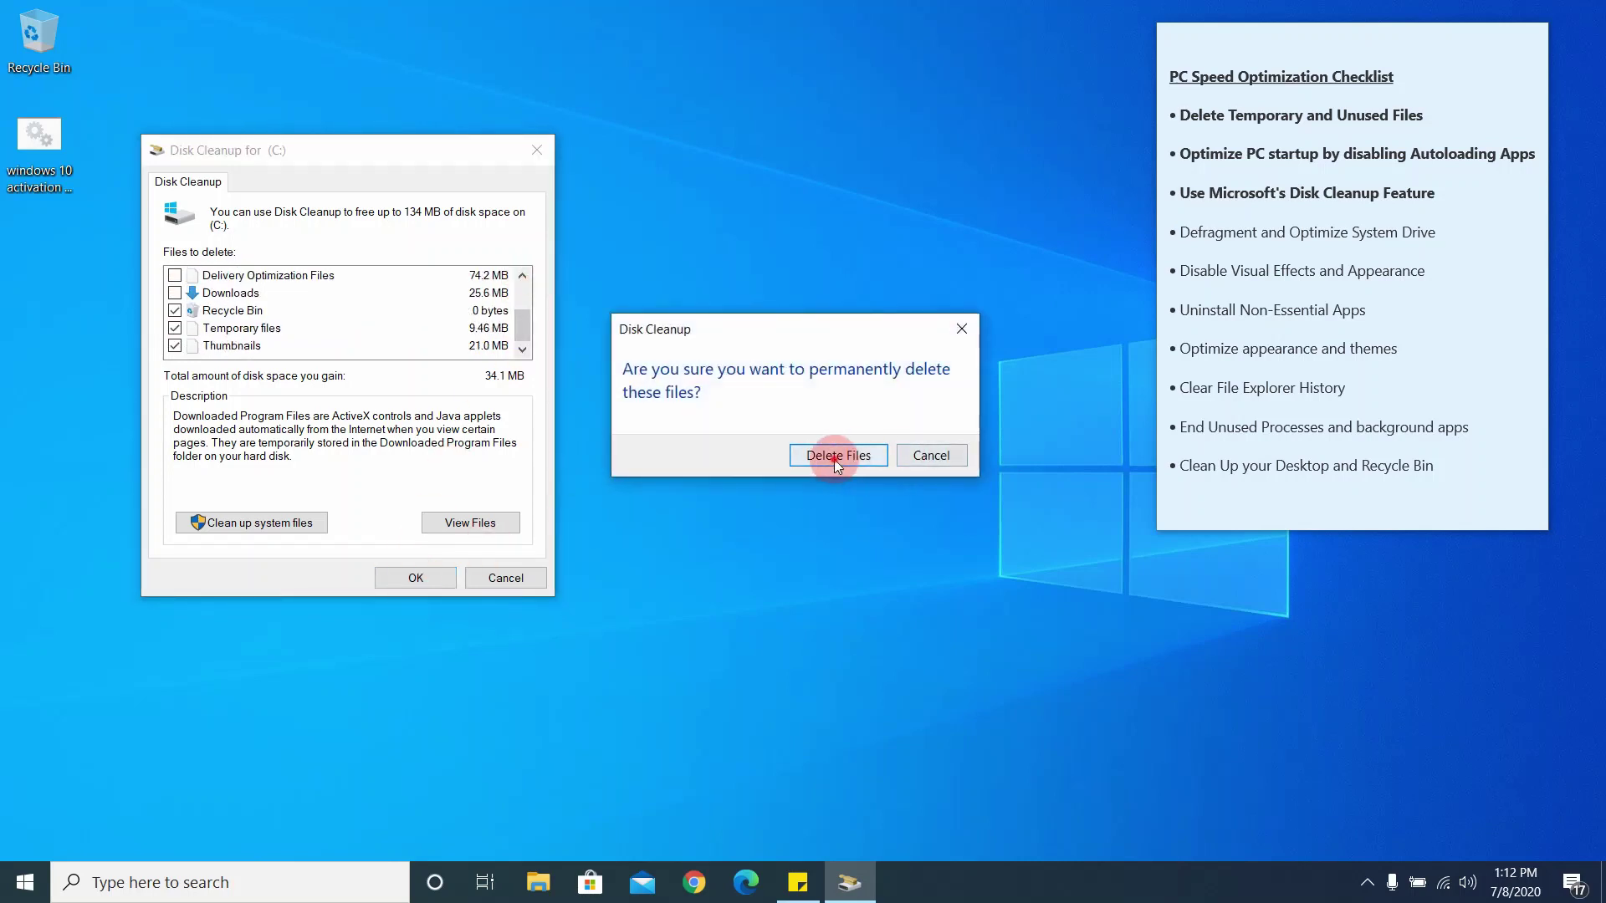
pyautogui.click(837, 455)
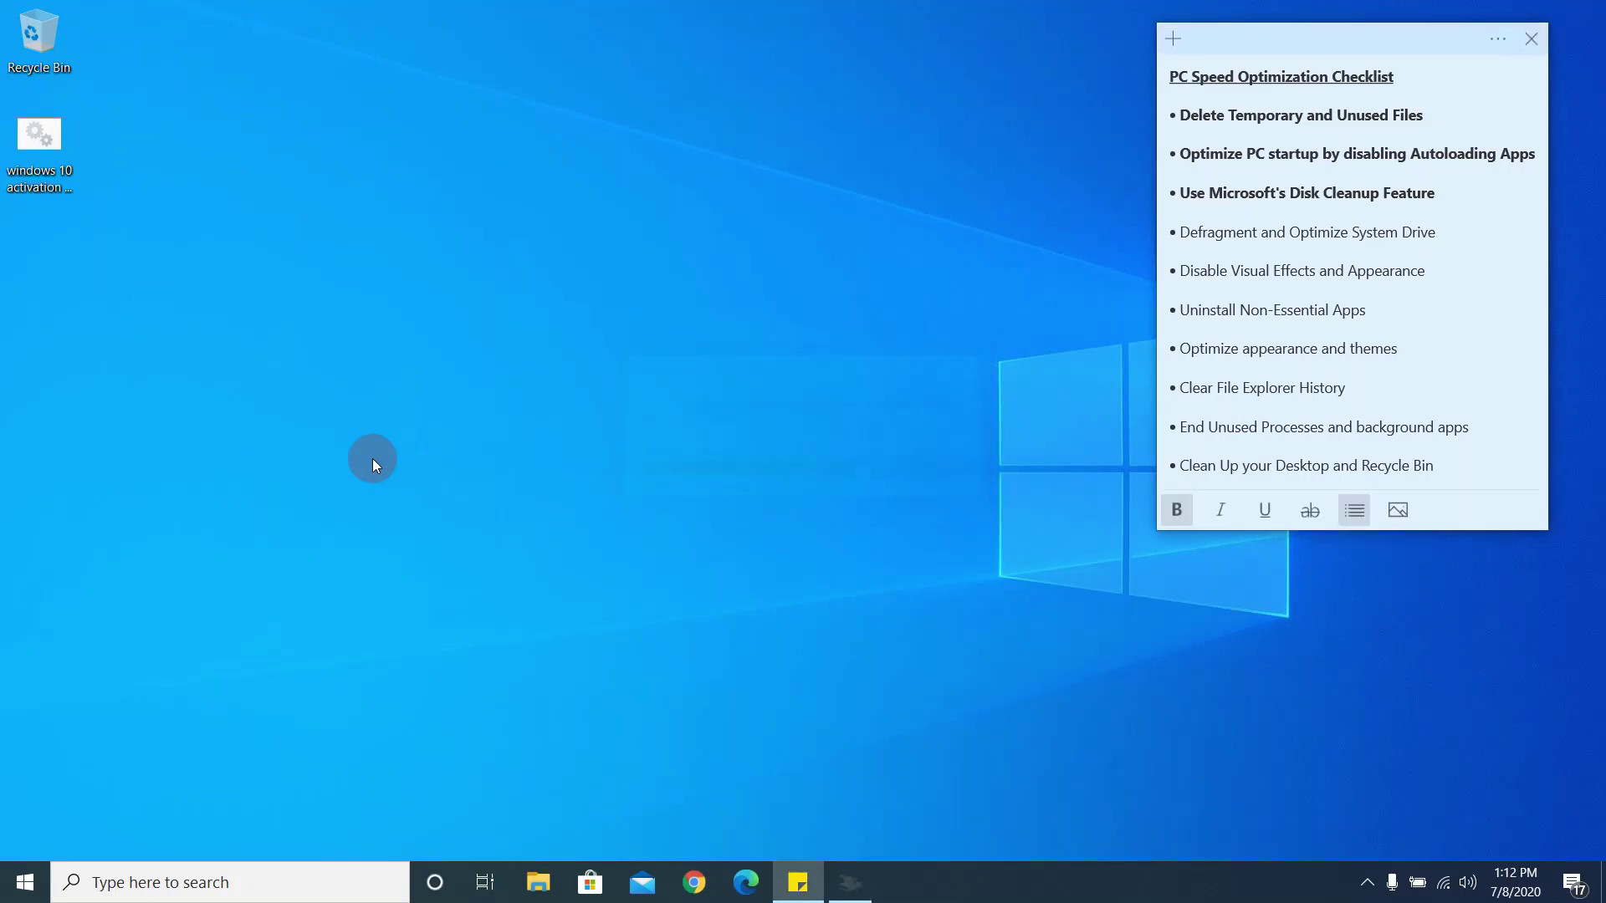
pyautogui.rightClick(509, 348)
pyautogui.click(759, 390)
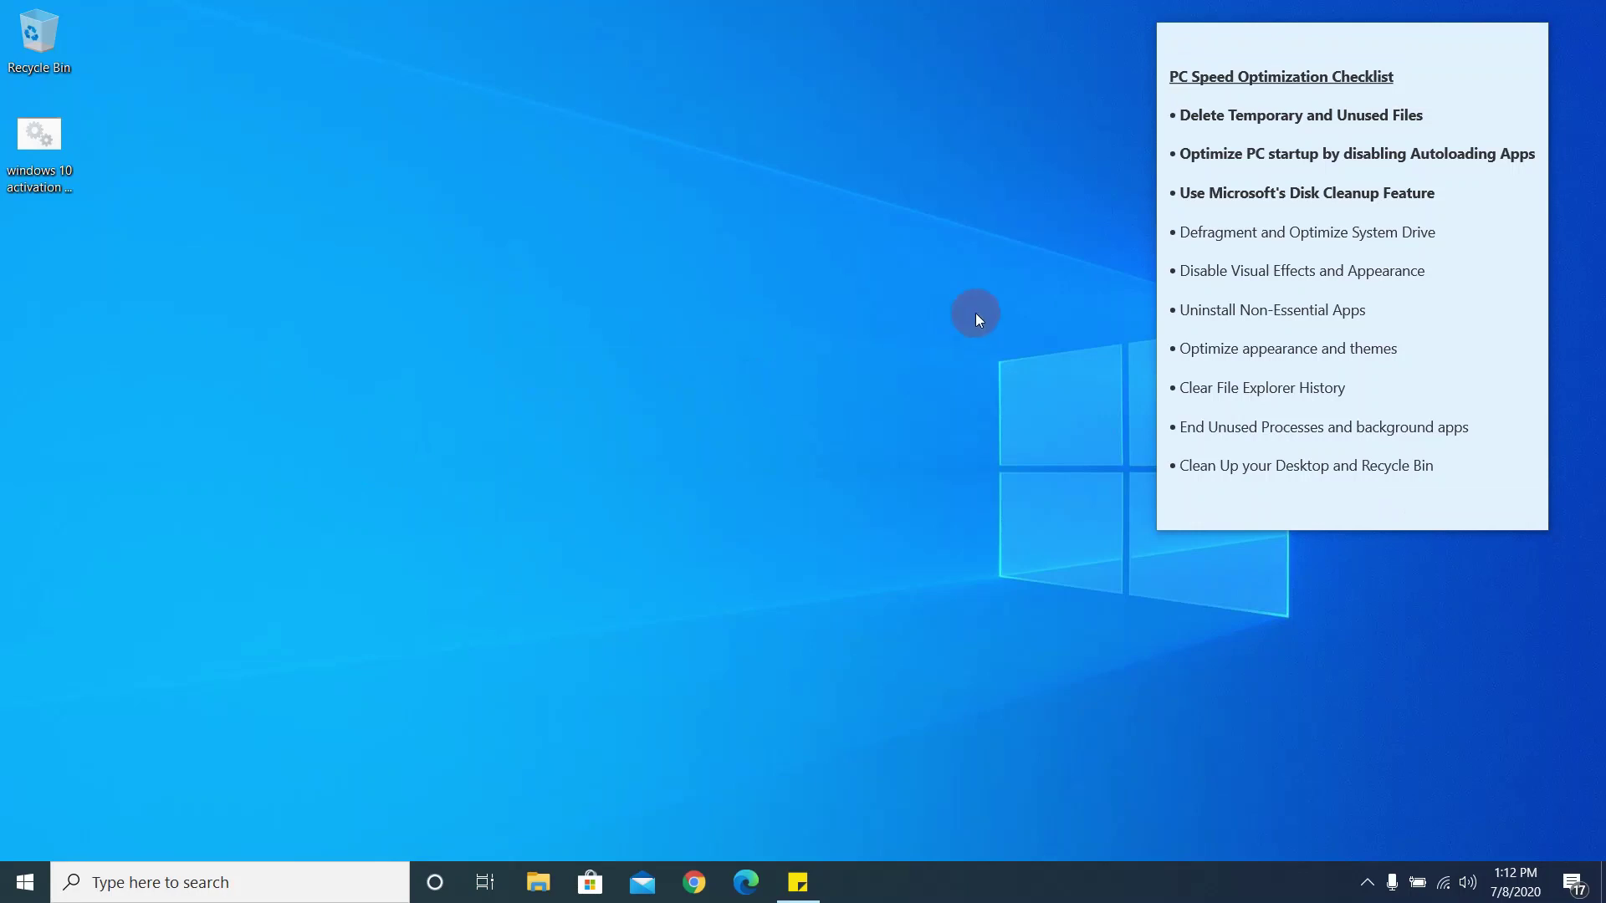
# Make the checklist item "Defragment and Optimize System Drive" bold and strike through the three items above it.
pyautogui.moveTo(1168, 227); pyautogui.dragTo(1381, 227)
pyautogui.hotkey('ctrl', 'b')
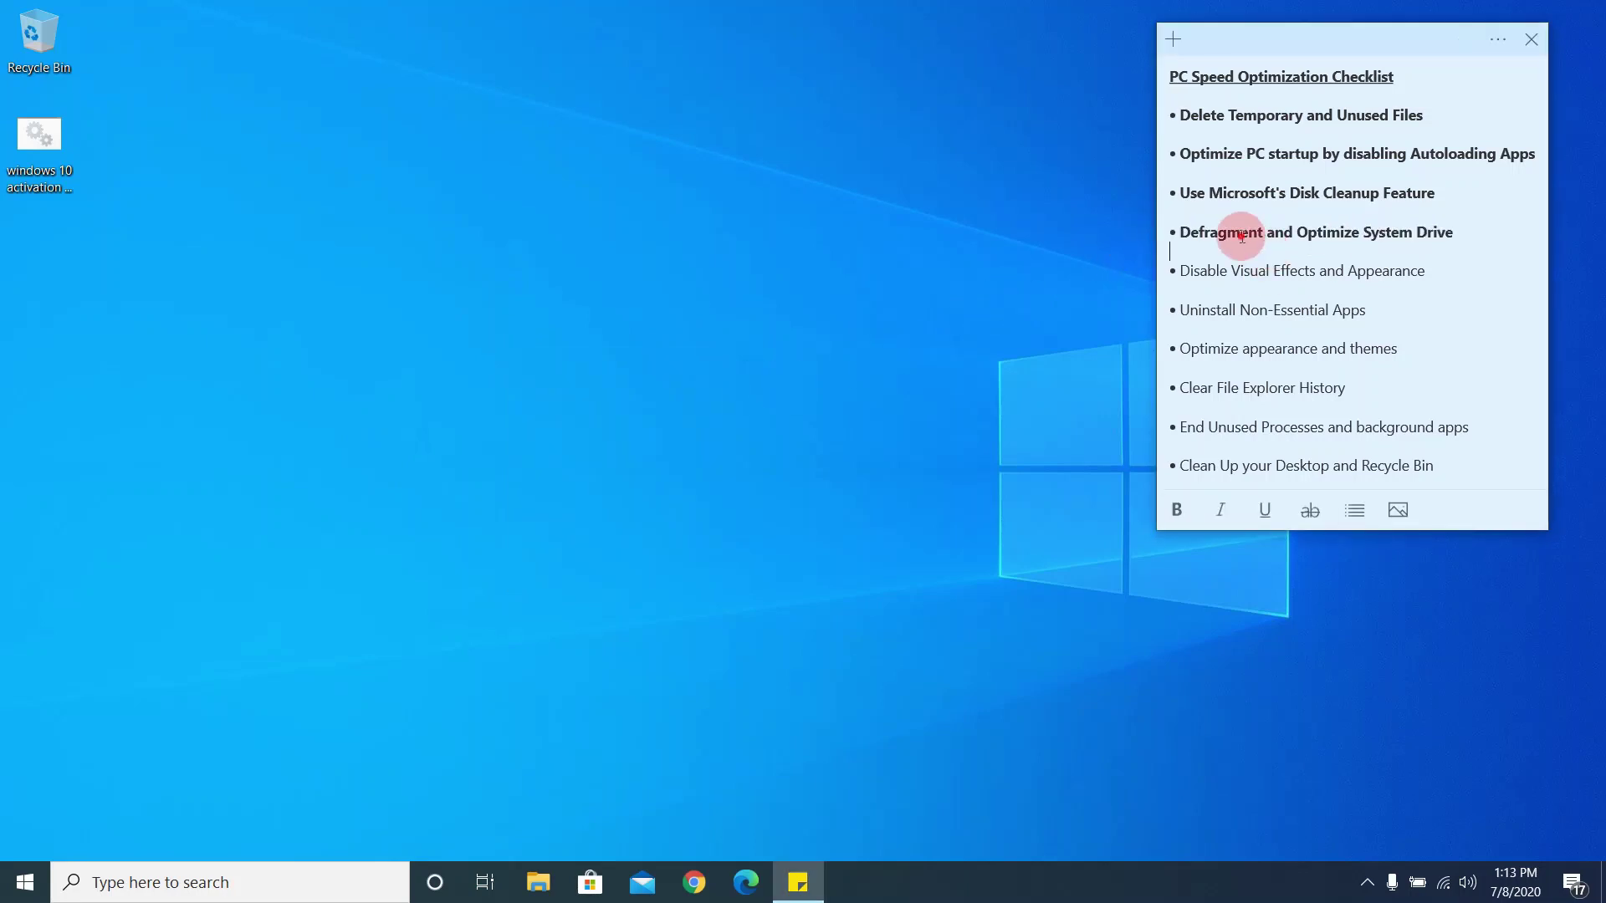
pyautogui.moveTo(1218, 121); pyautogui.dragTo(1455, 191)
pyautogui.hotkey('ctrl', 't')
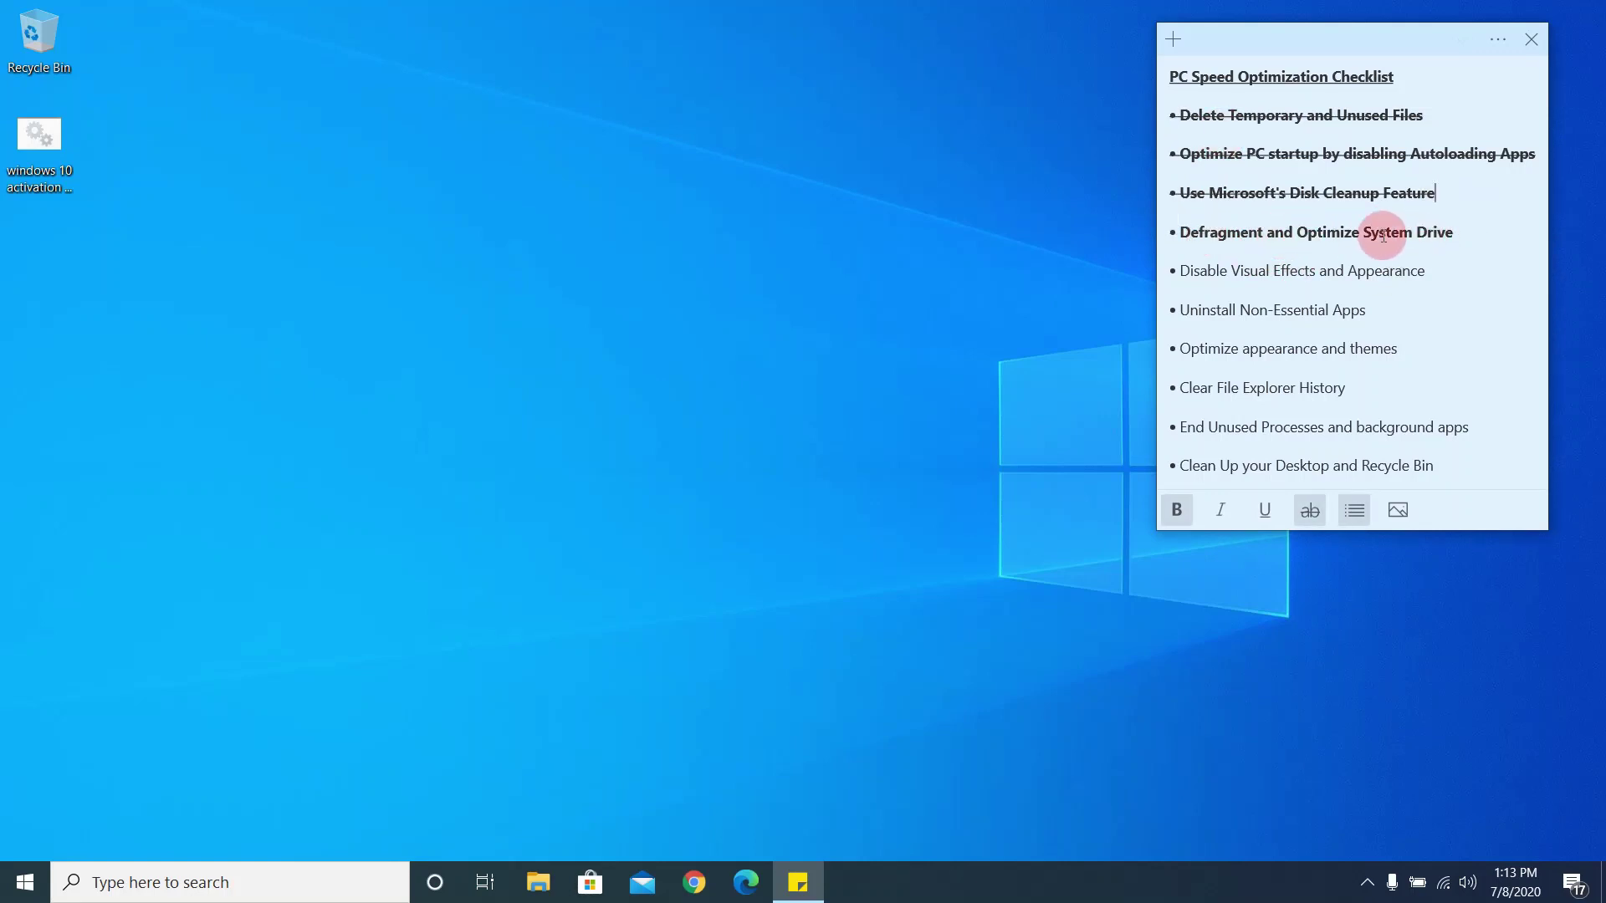
pyautogui.rightClick(715, 204)
pyautogui.click(756, 272)
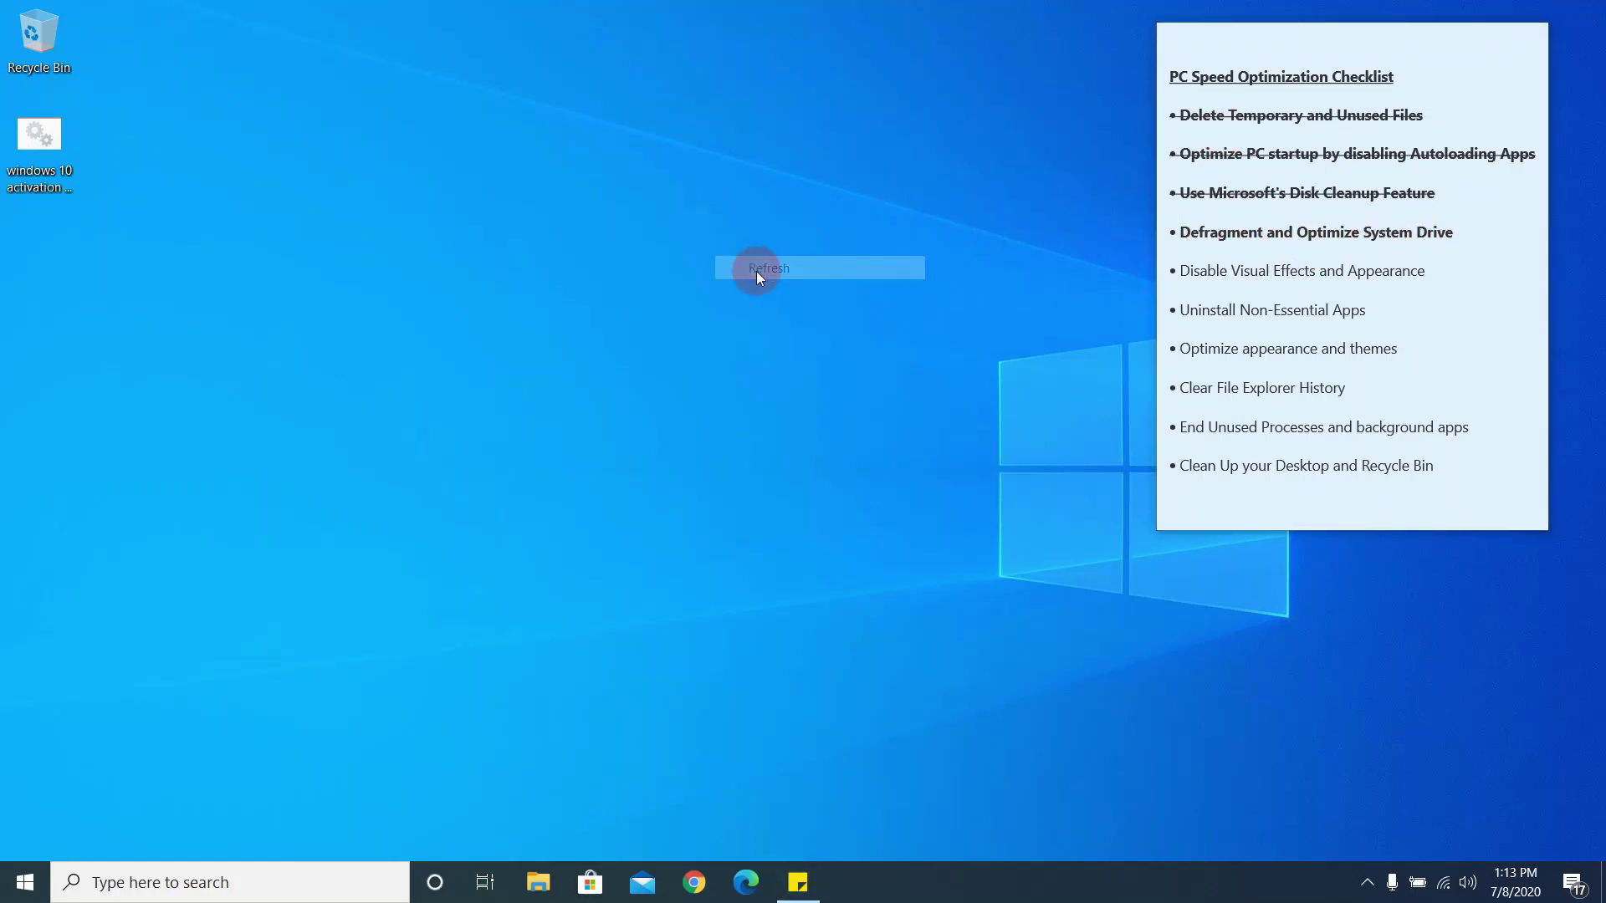
pyautogui.rightClick(601, 215)
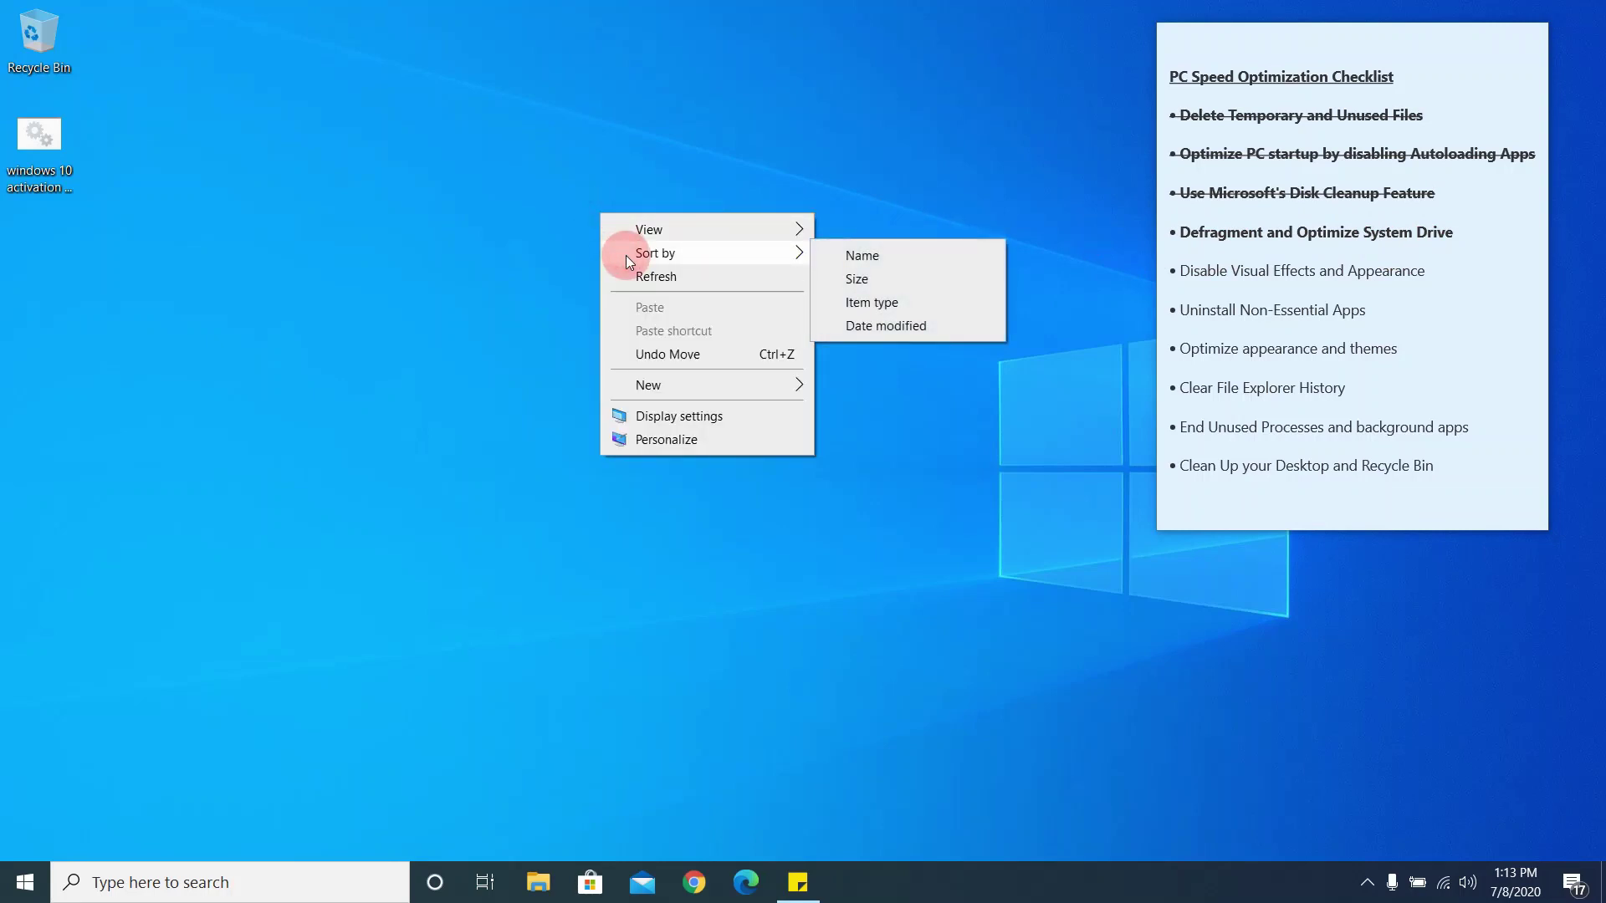
pyautogui.click(621, 275)
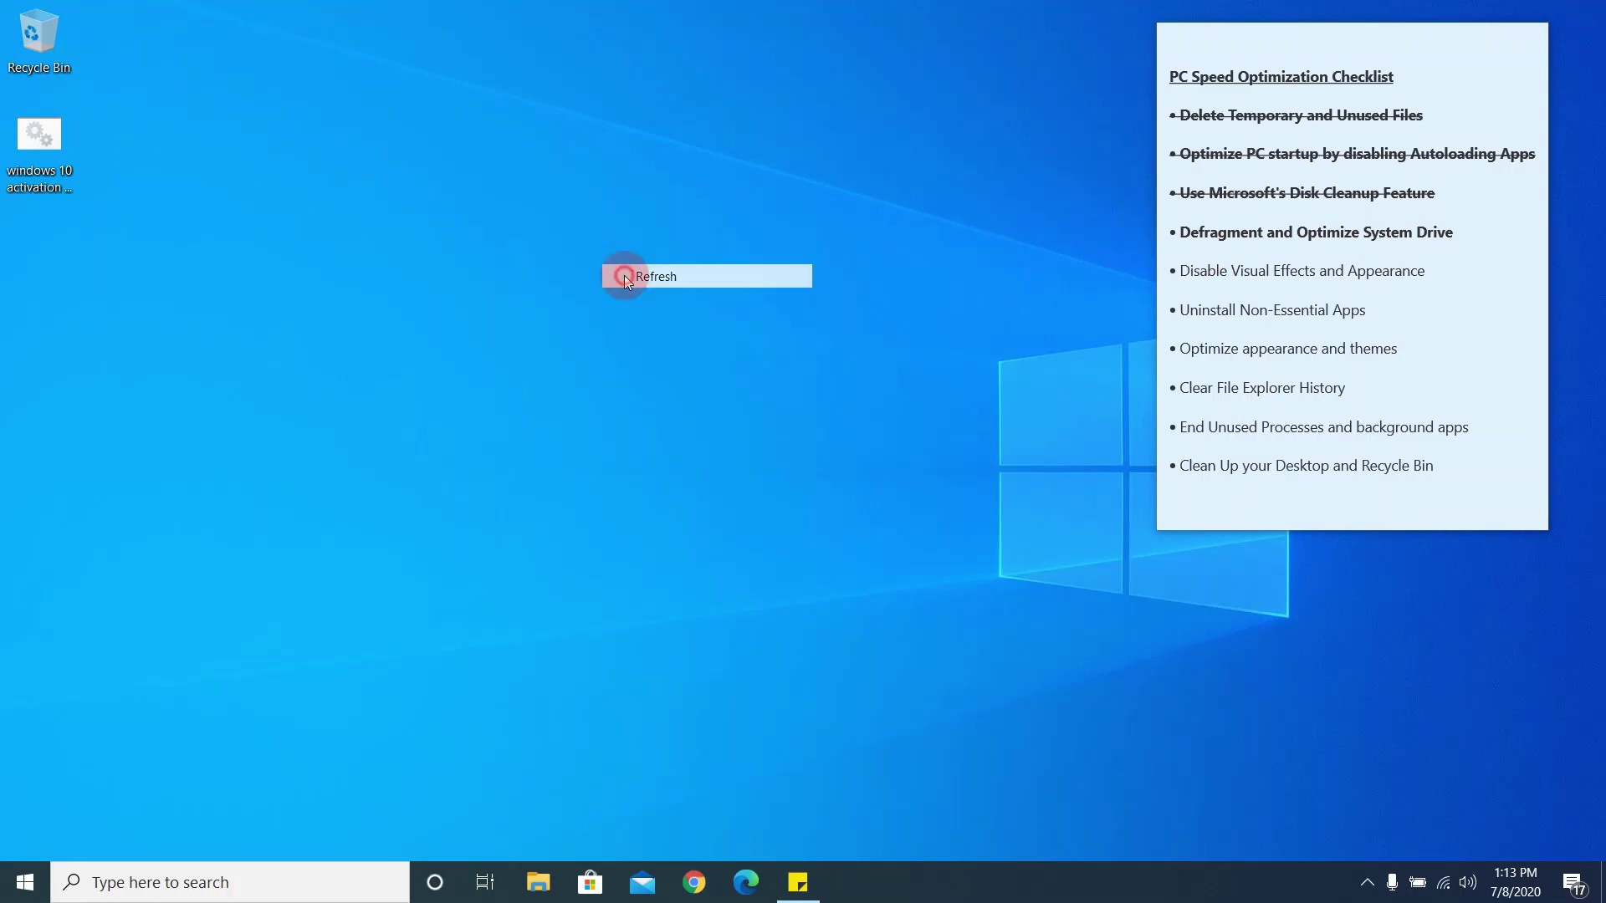
pyautogui.rightClick(509, 265)
pyautogui.click(549, 316)
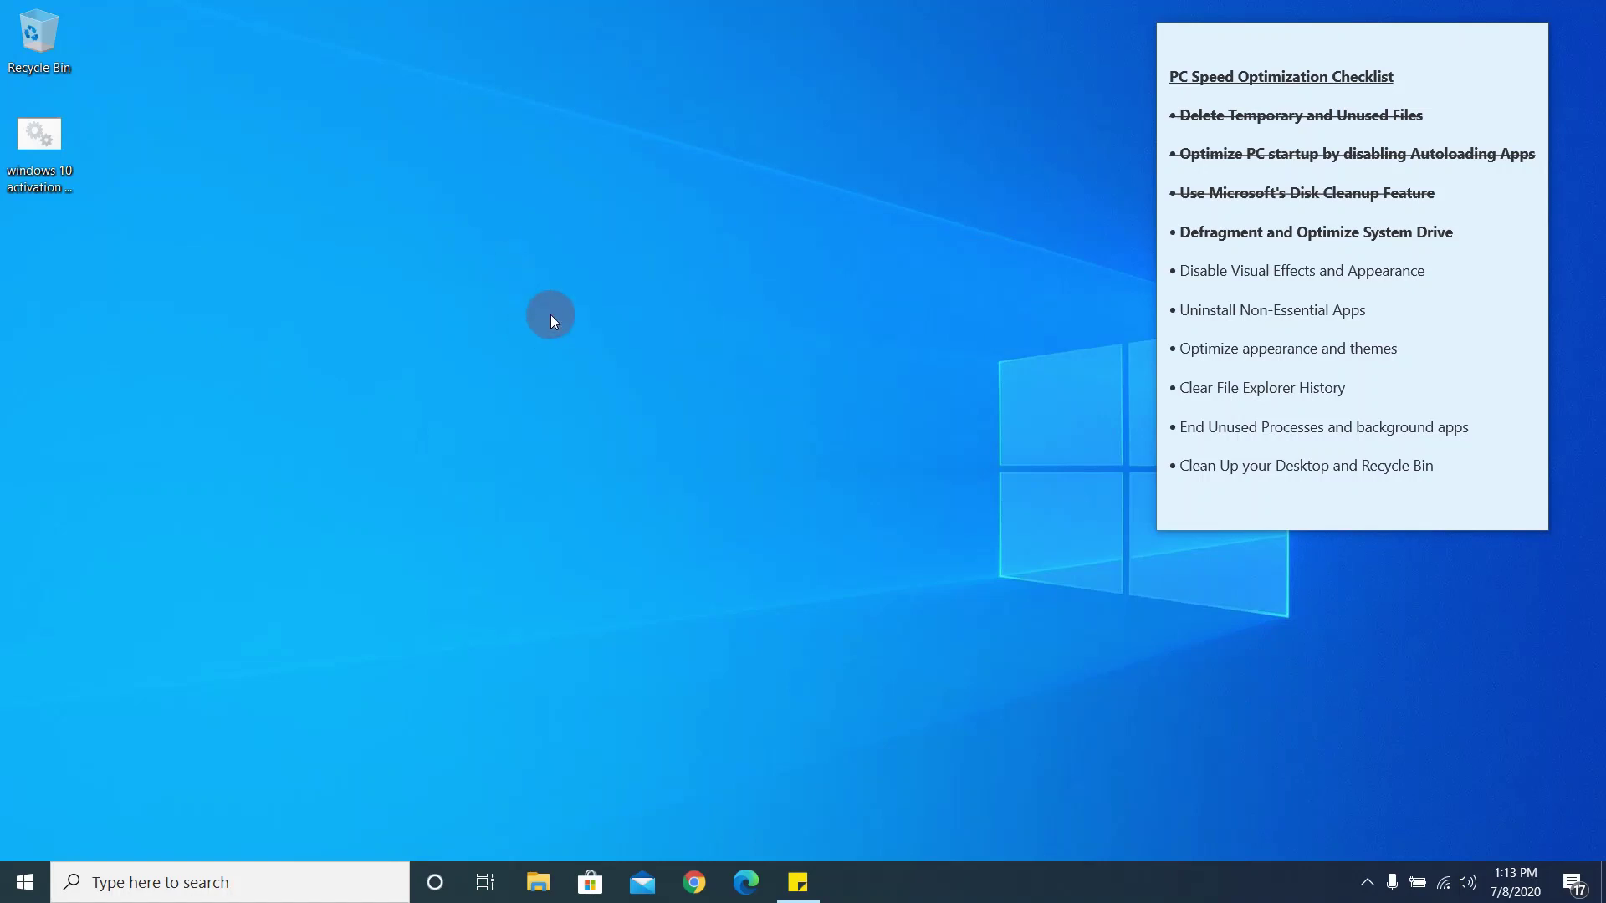
# Search for defrag, open Defragment and Optimize Drives, and start optimizing drive C:.
pyautogui.click(193, 885)
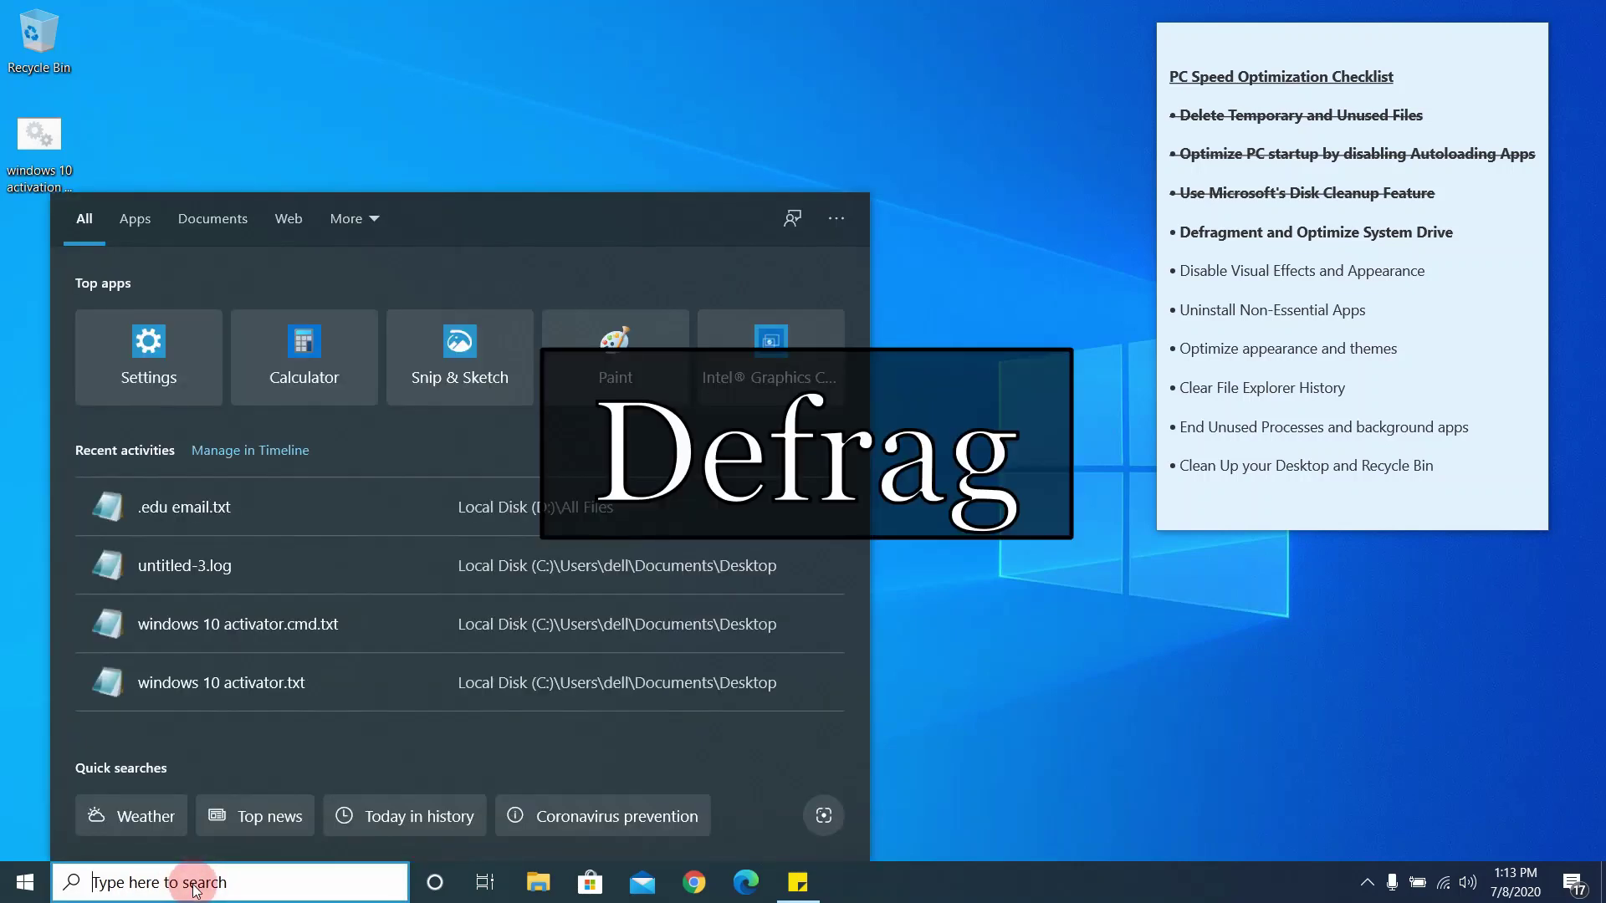
pyautogui.write('defrag')
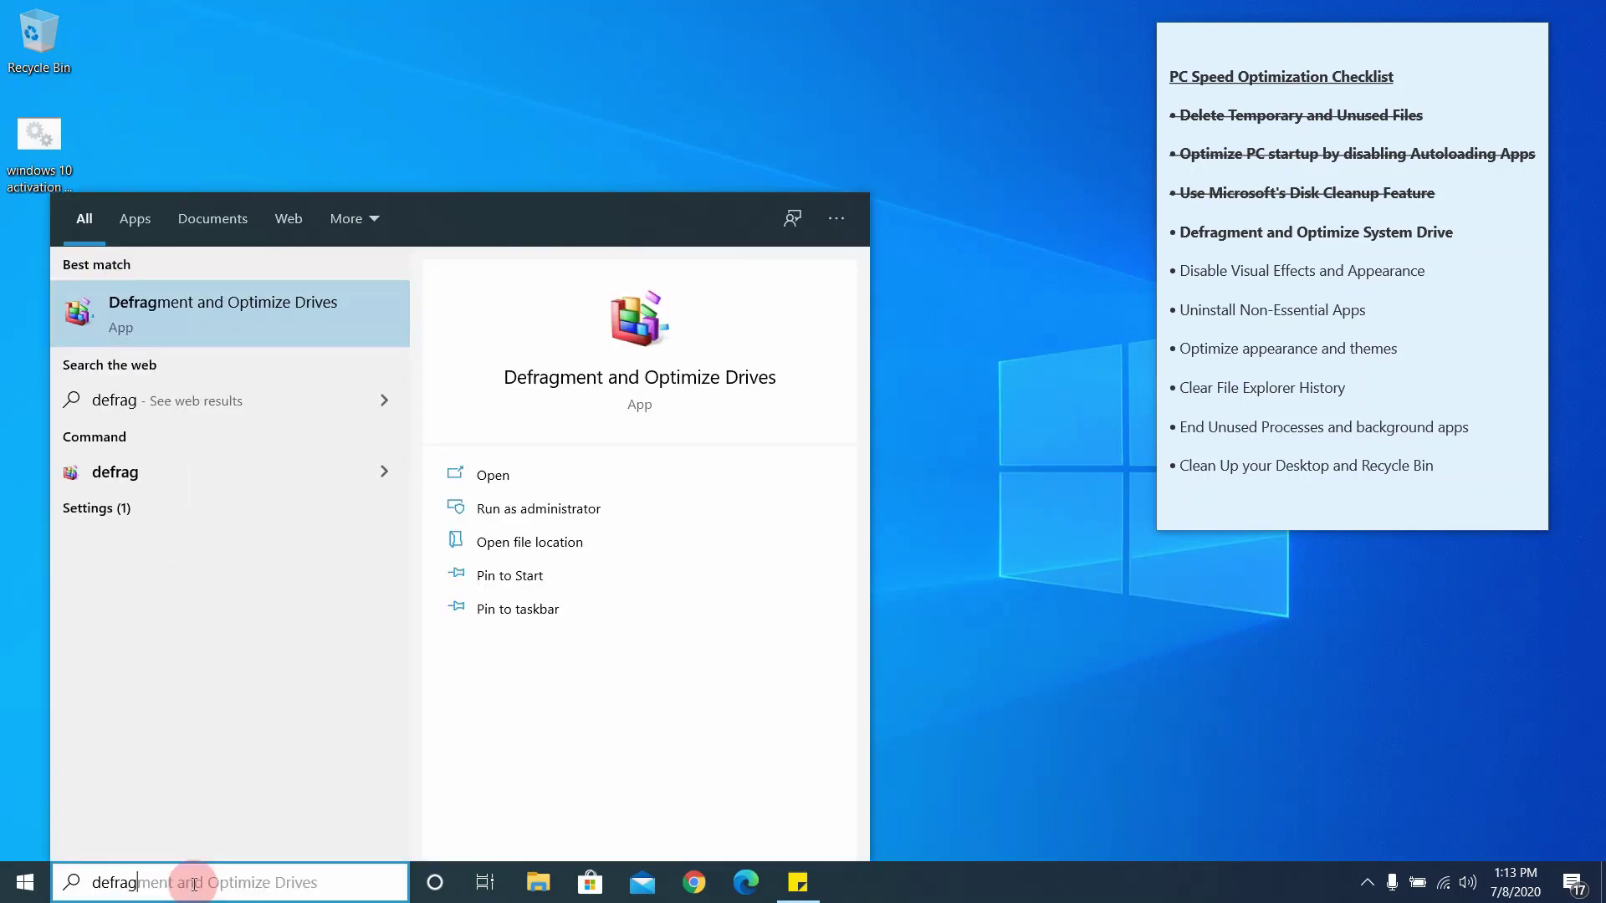
pyautogui.press('Return')
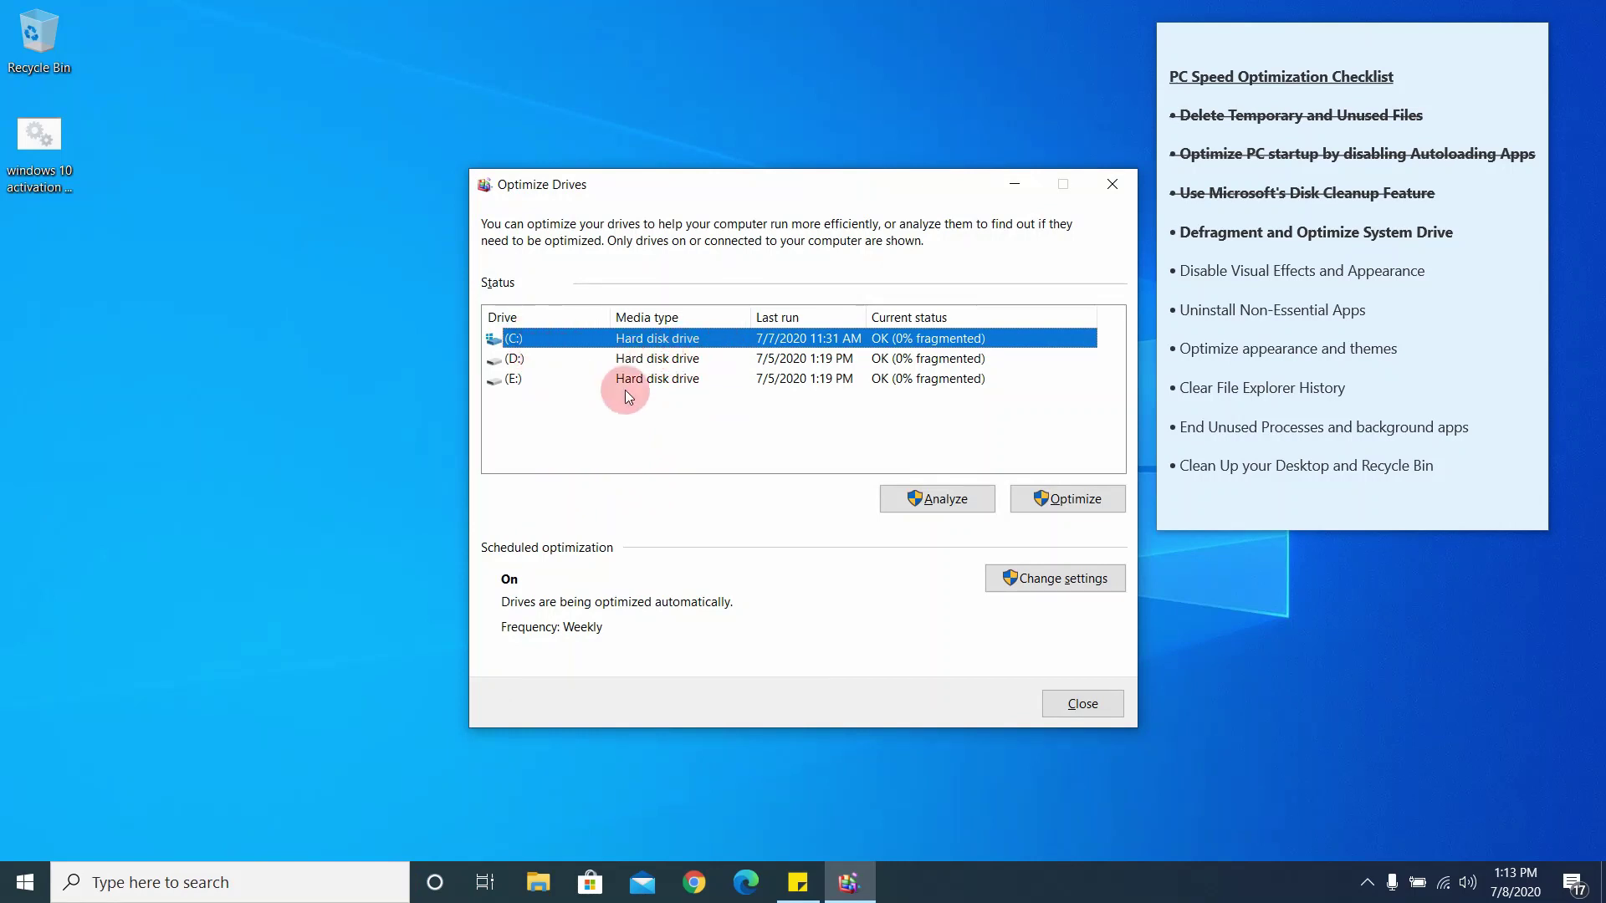
pyautogui.click(1056, 496)
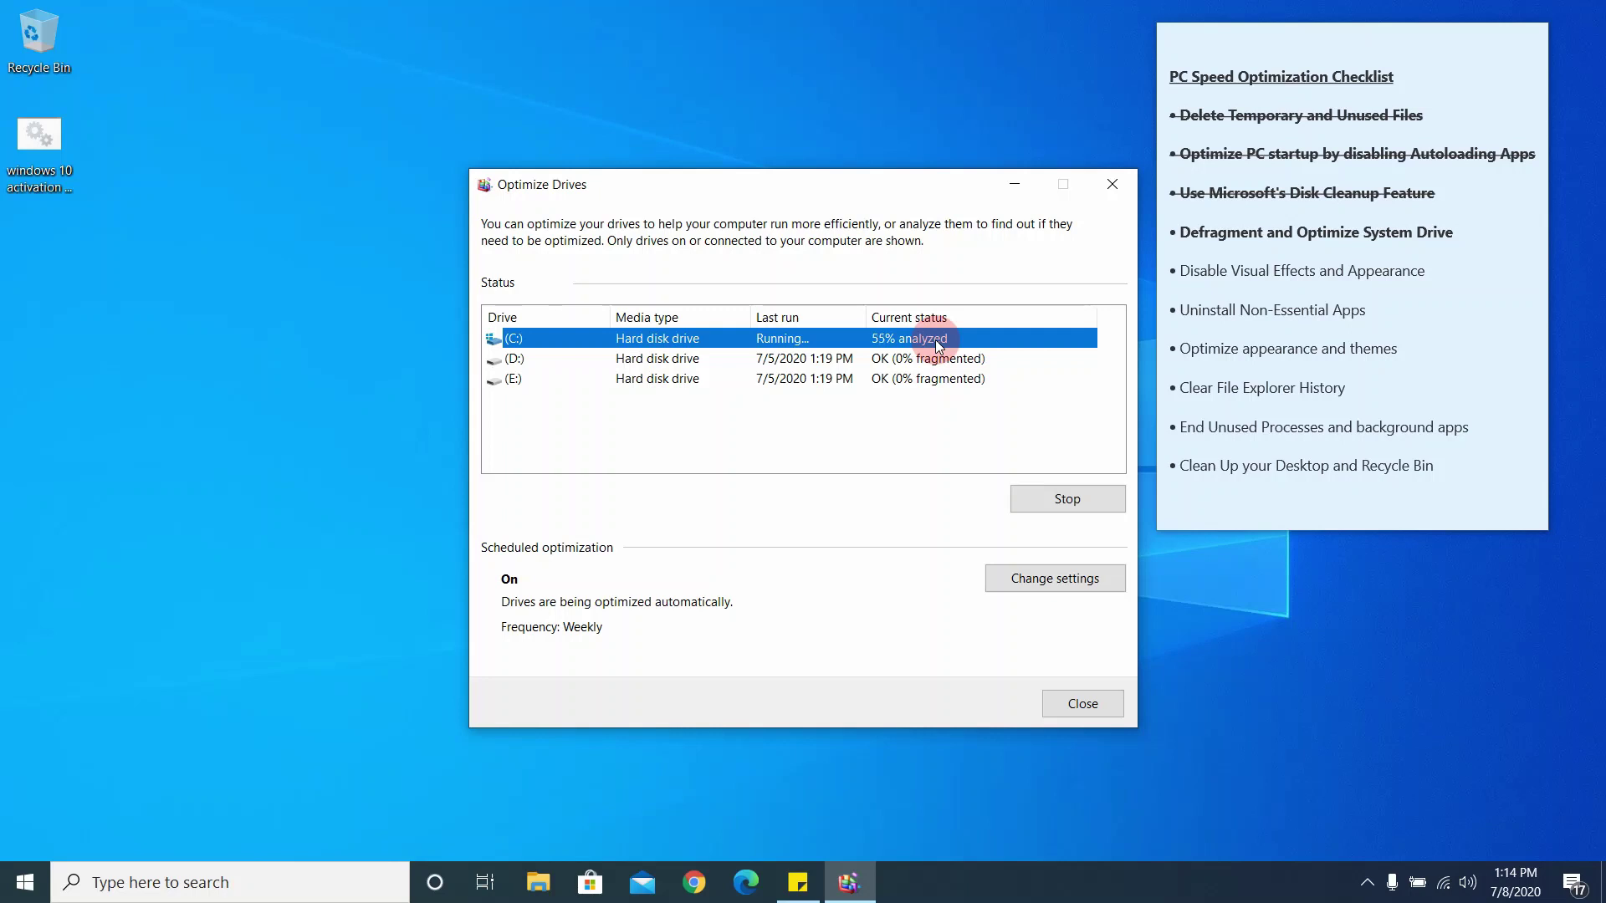
pyautogui.click(936, 398)
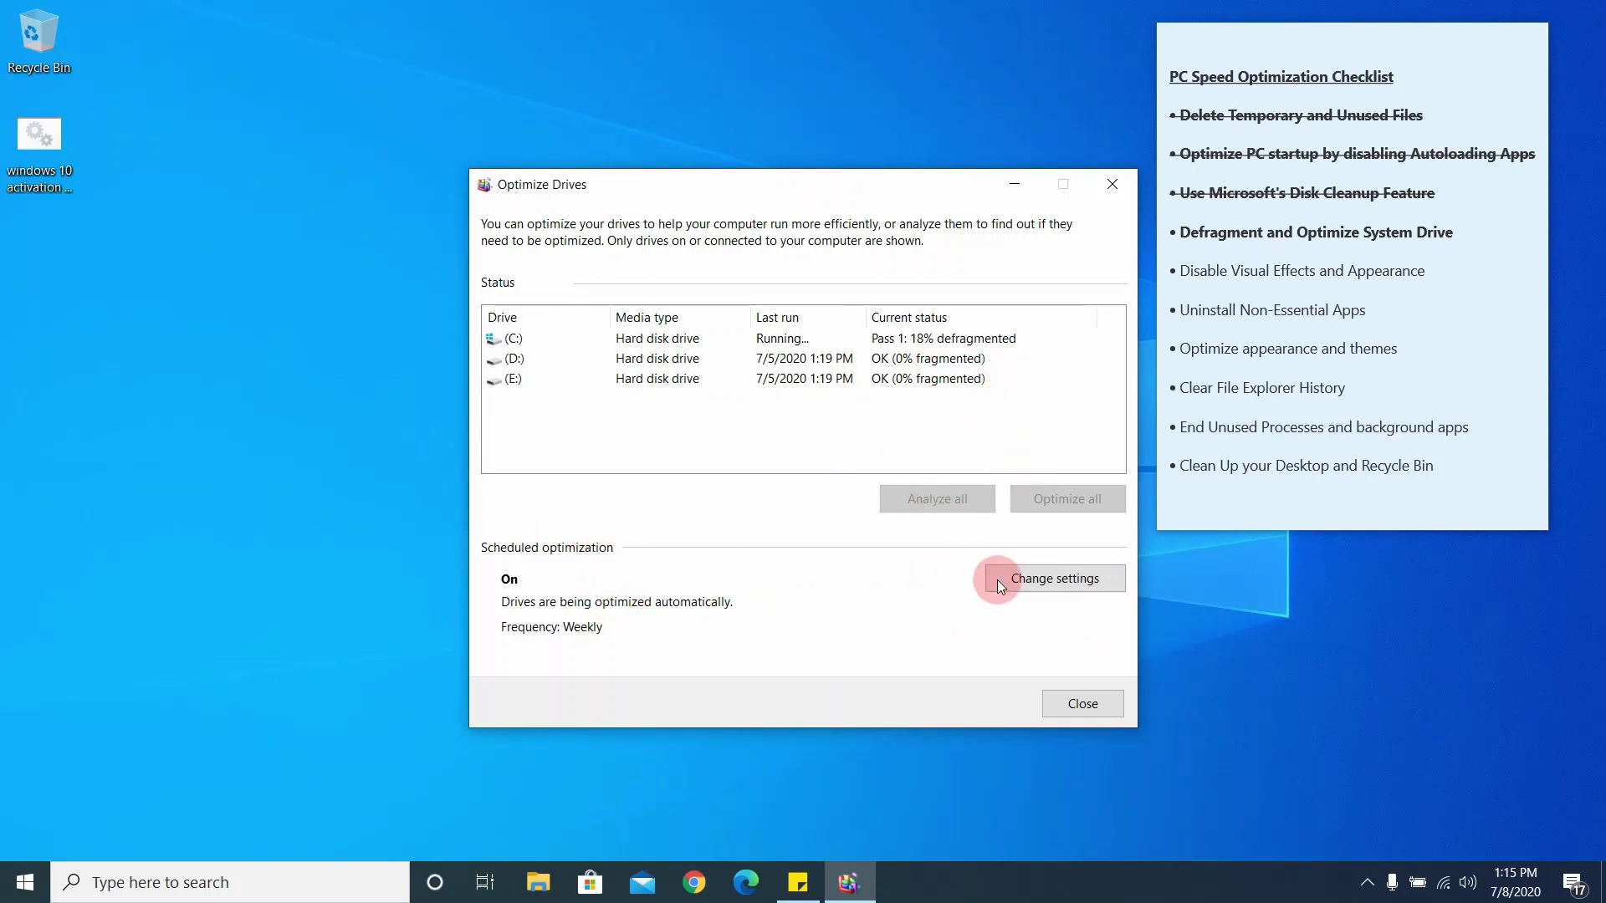
# Review the frequency options of the drive optimization schedule, keep Weekly, and cancel the schedule settings.
pyautogui.click(1031, 584)
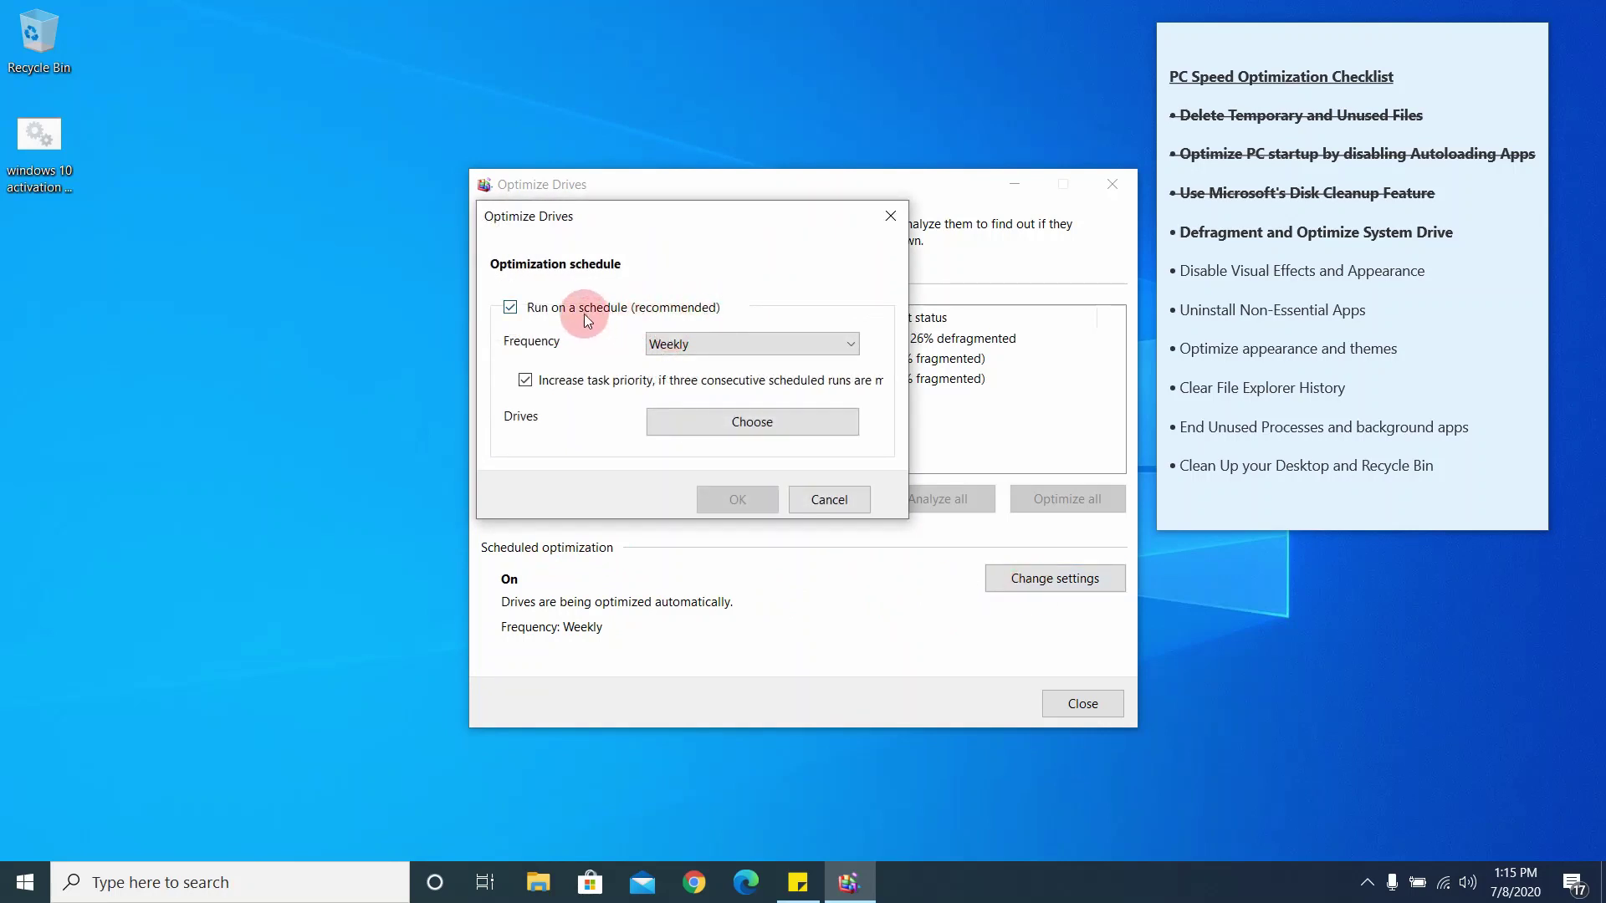
pyautogui.click(661, 345)
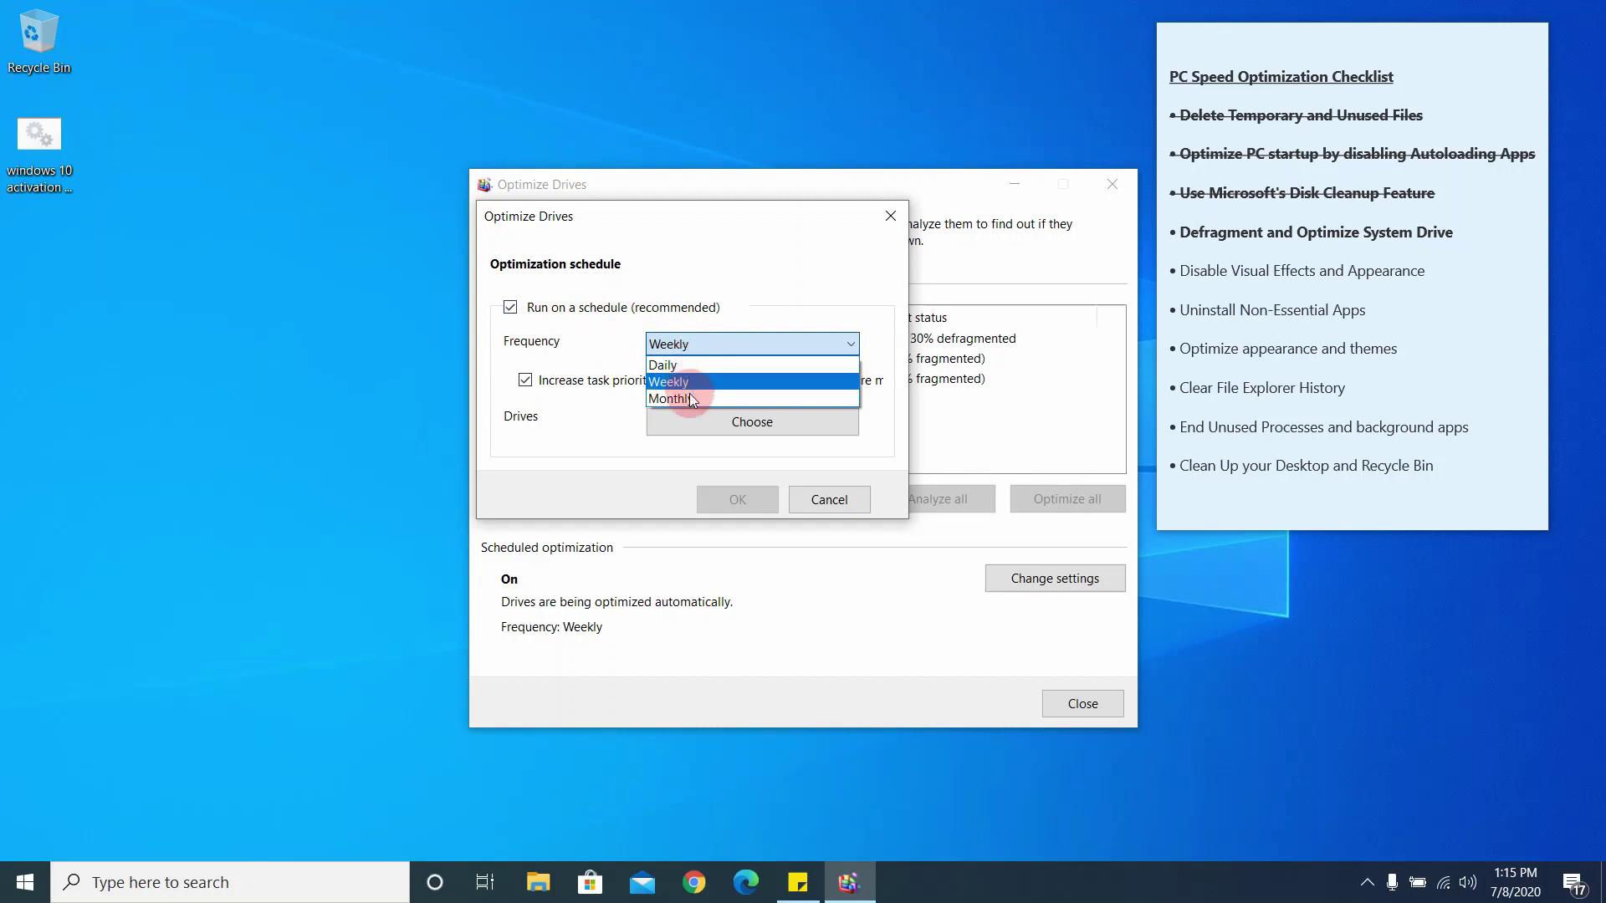
pyautogui.click(684, 387)
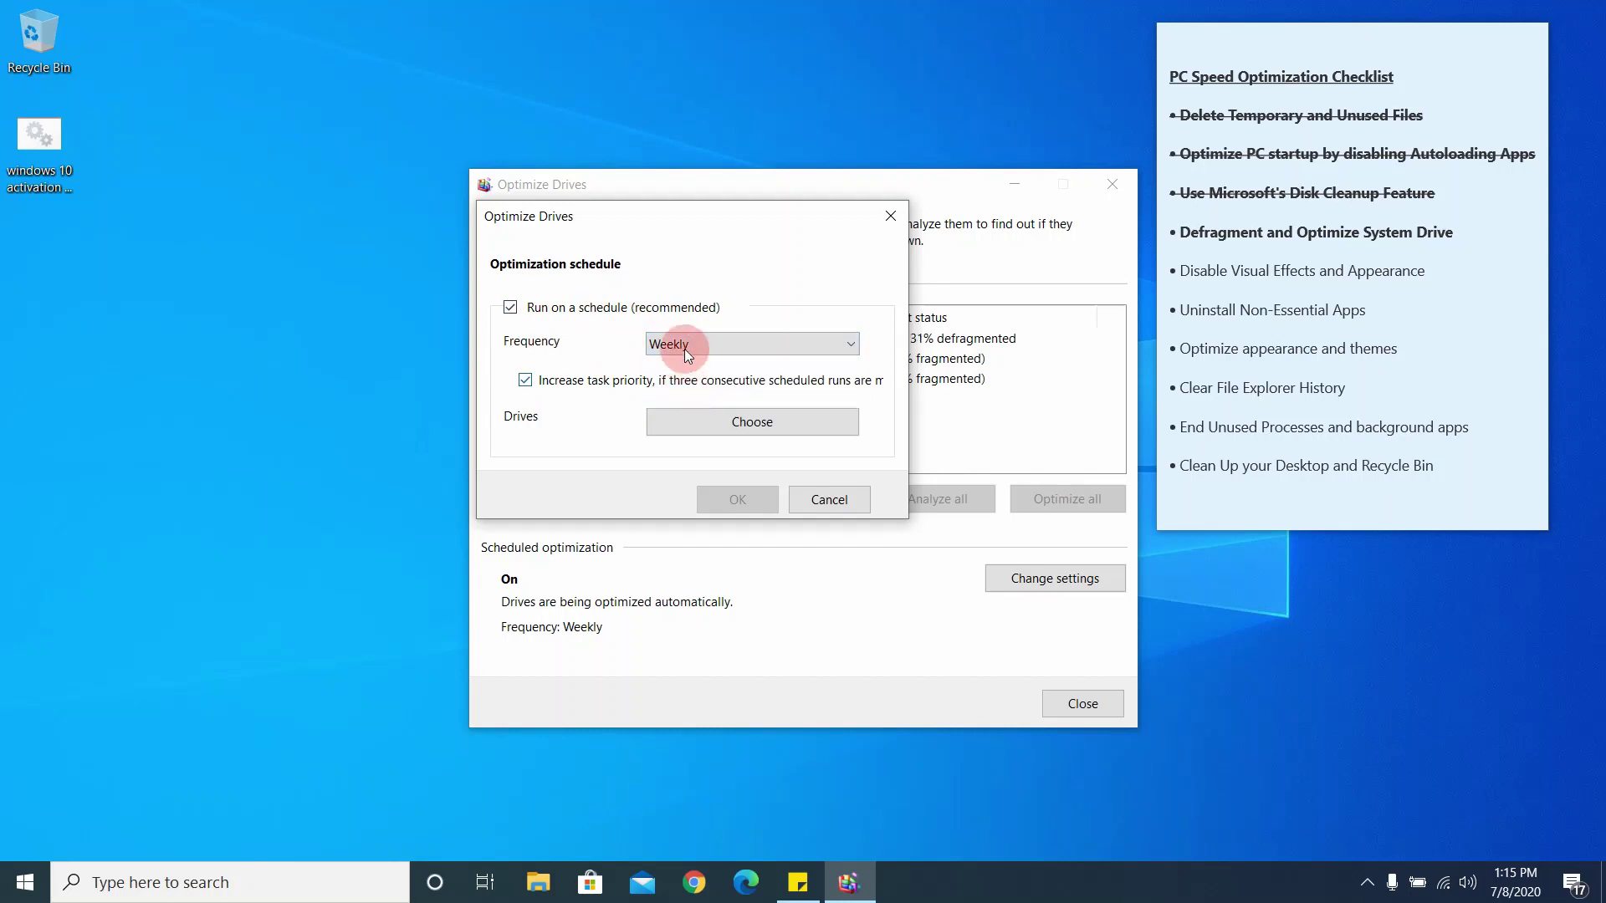
pyautogui.click(796, 499)
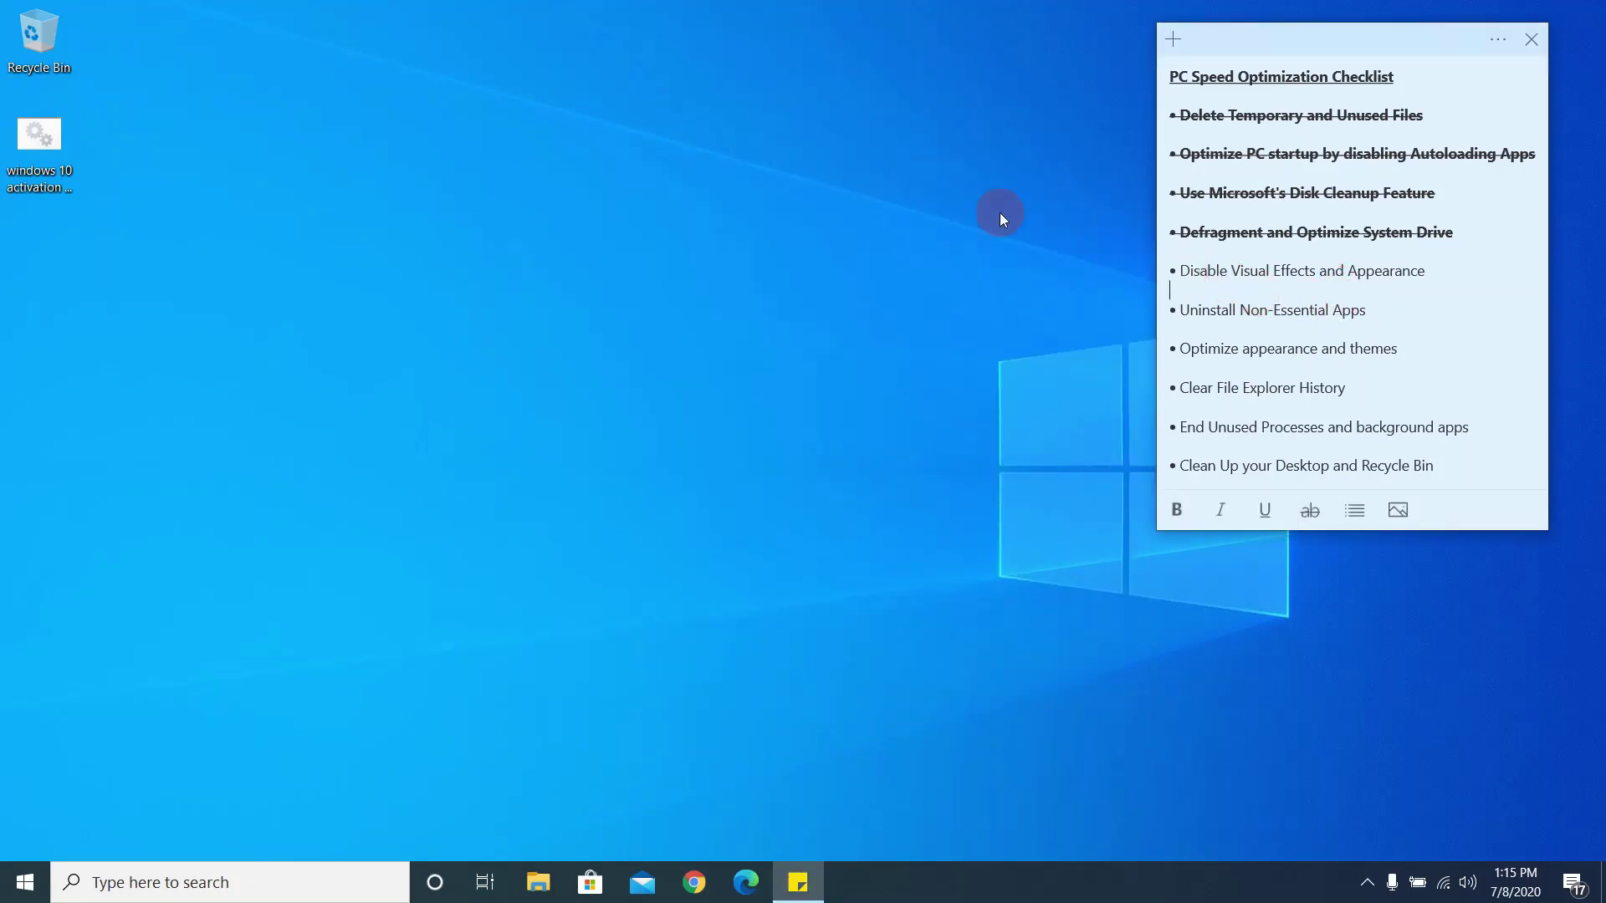
pyautogui.rightClick(728, 138)
pyautogui.click(766, 192)
pyautogui.rightClick(765, 192)
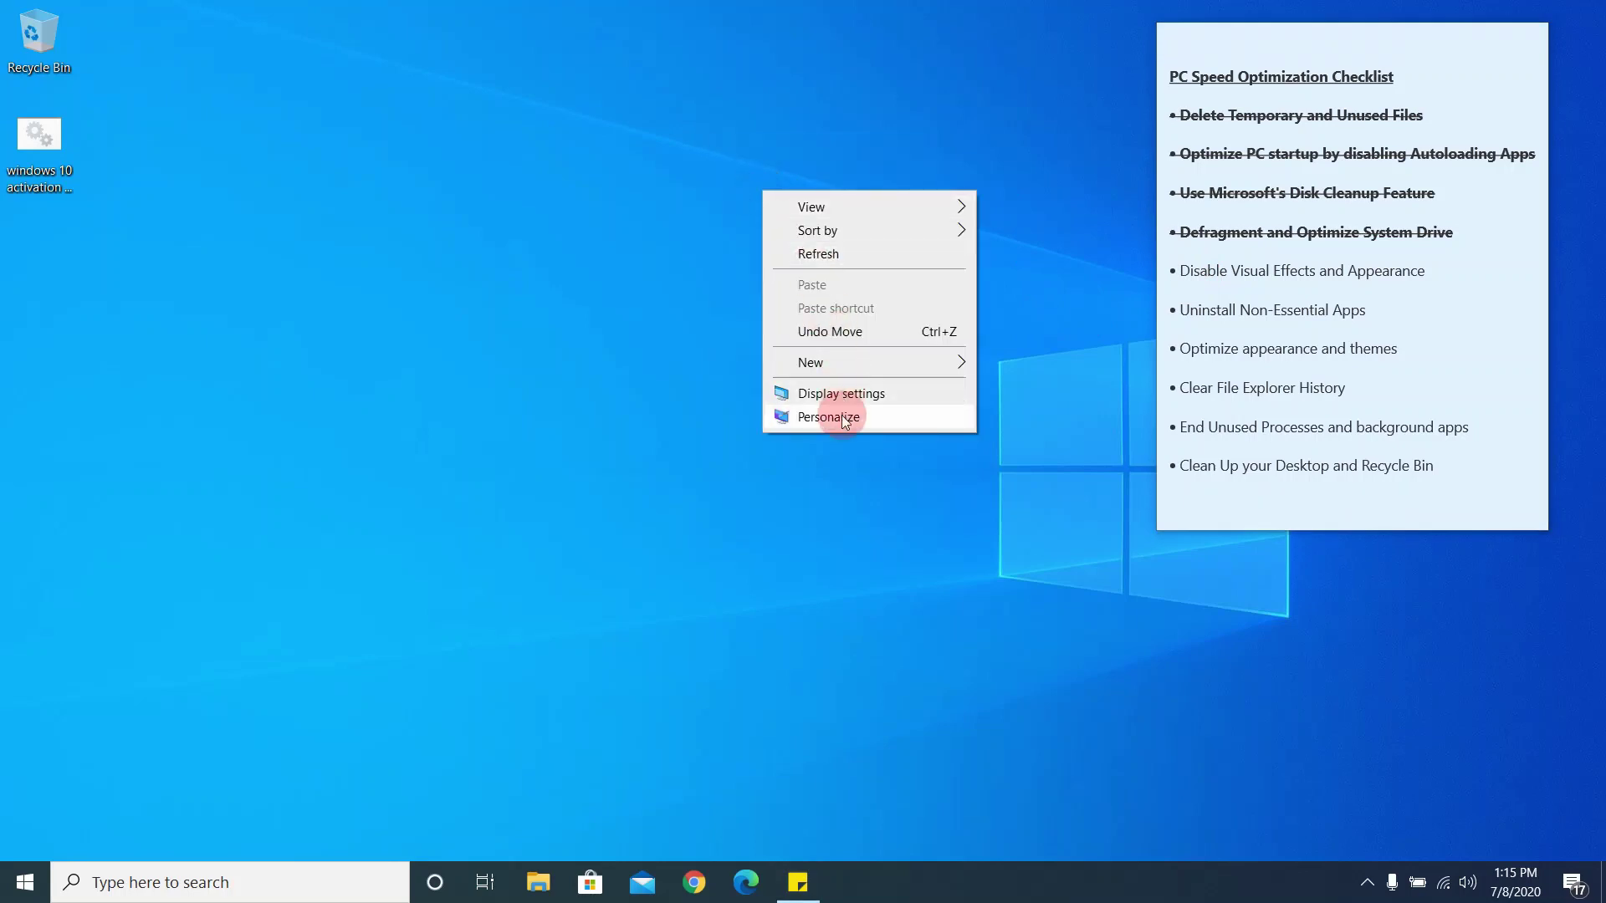
pyautogui.rightClick(619, 318)
pyautogui.click(660, 372)
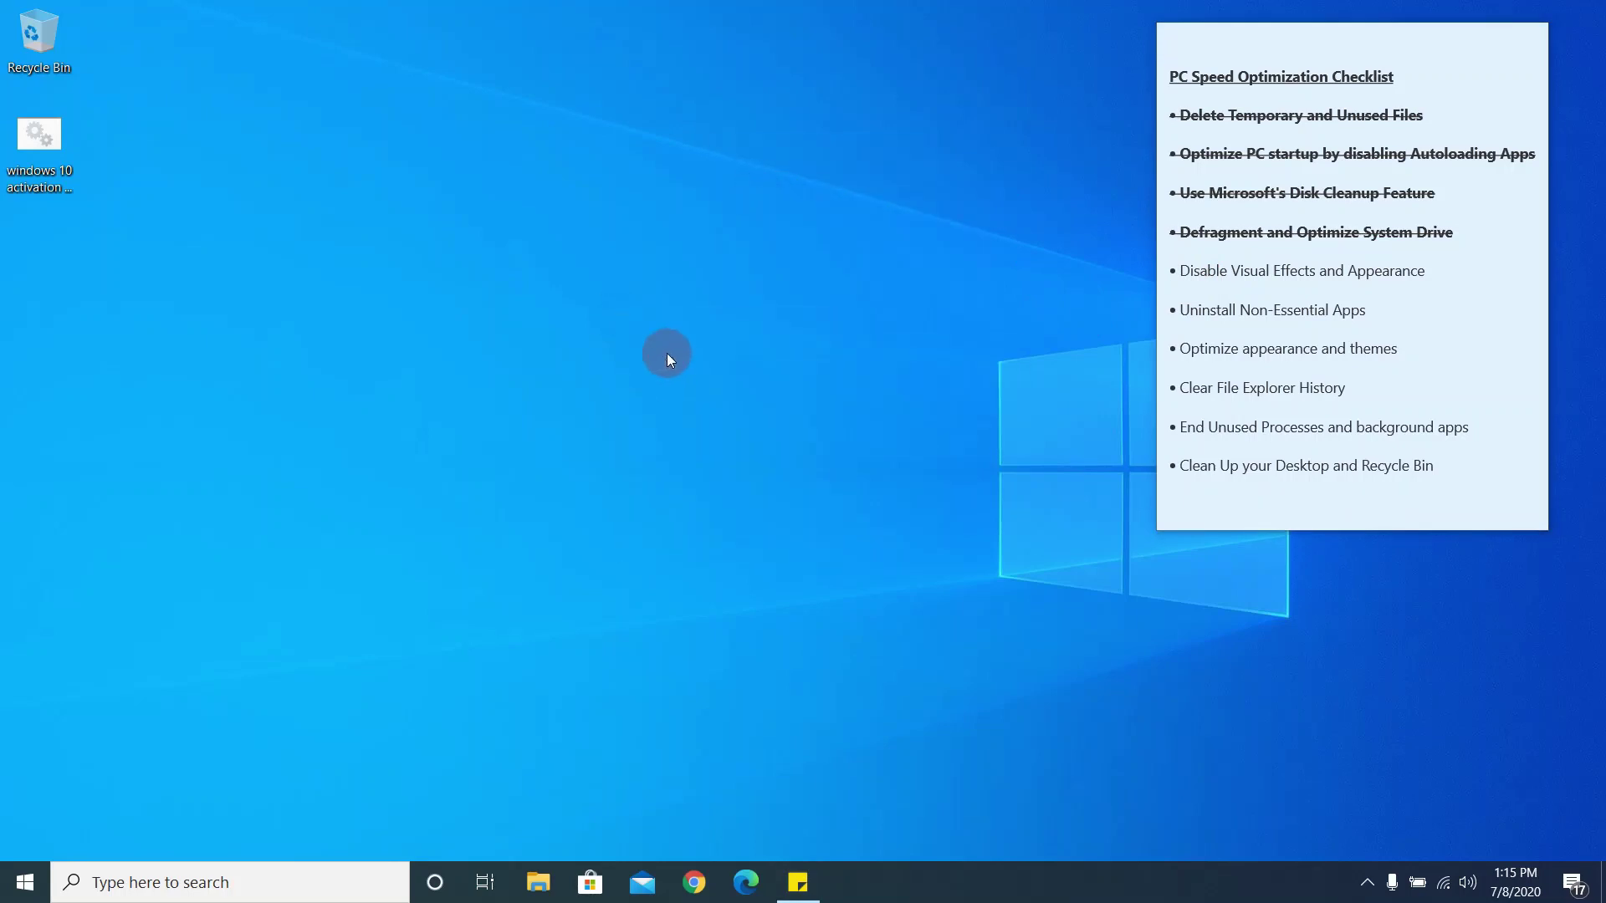
pyautogui.rightClick(552, 251)
pyautogui.rightClick(514, 277)
pyautogui.click(564, 338)
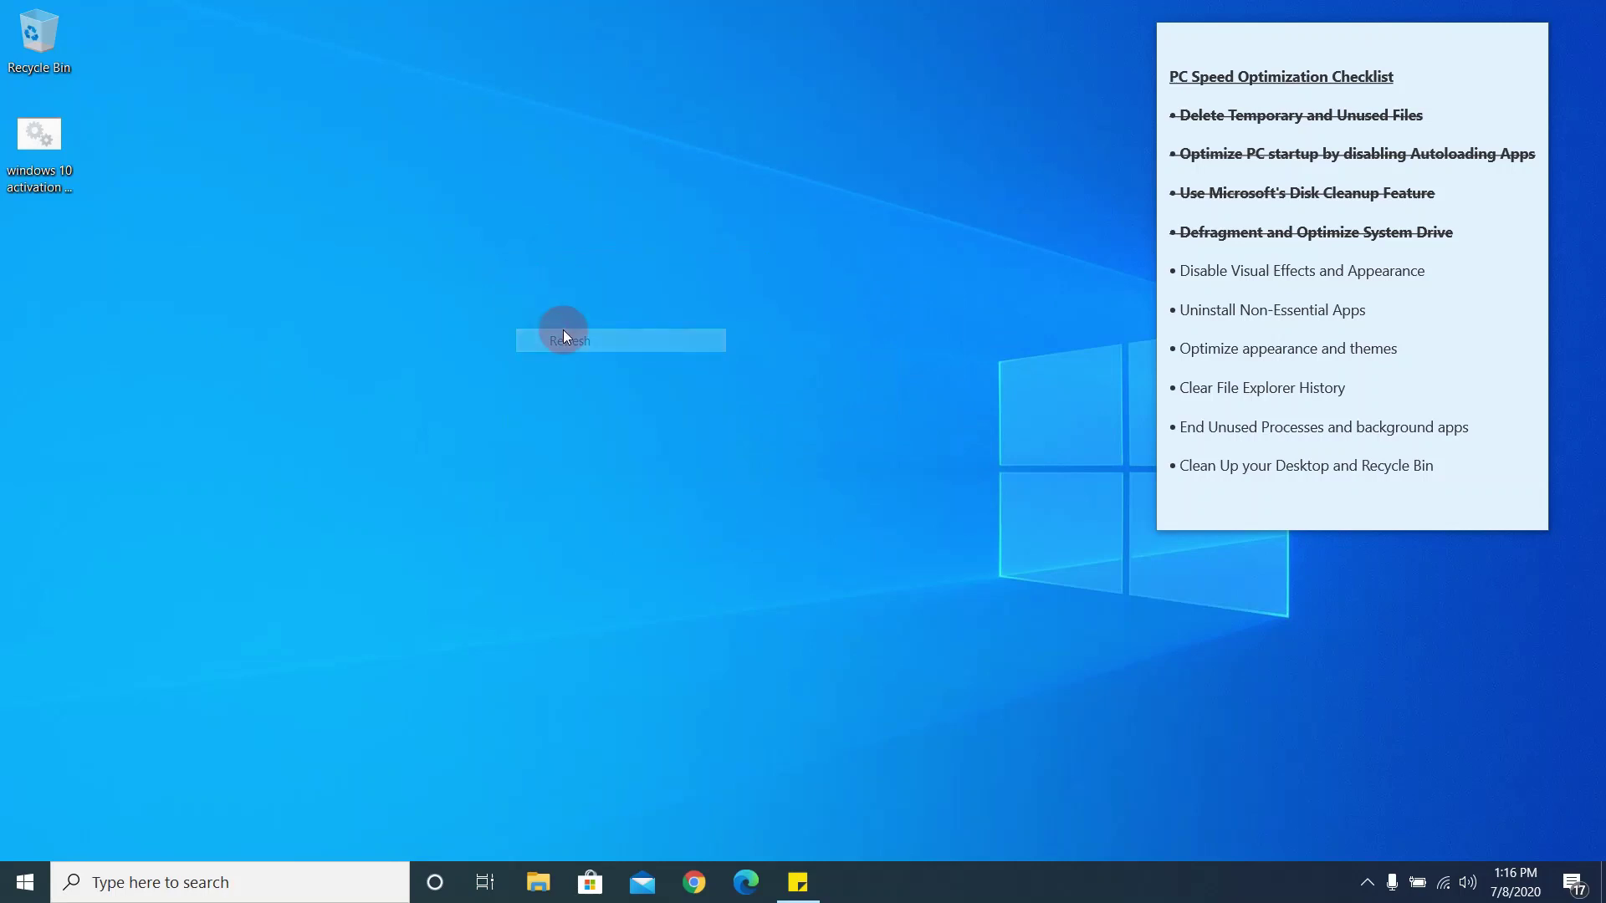
pyautogui.rightClick(505, 405)
pyautogui.click(515, 472)
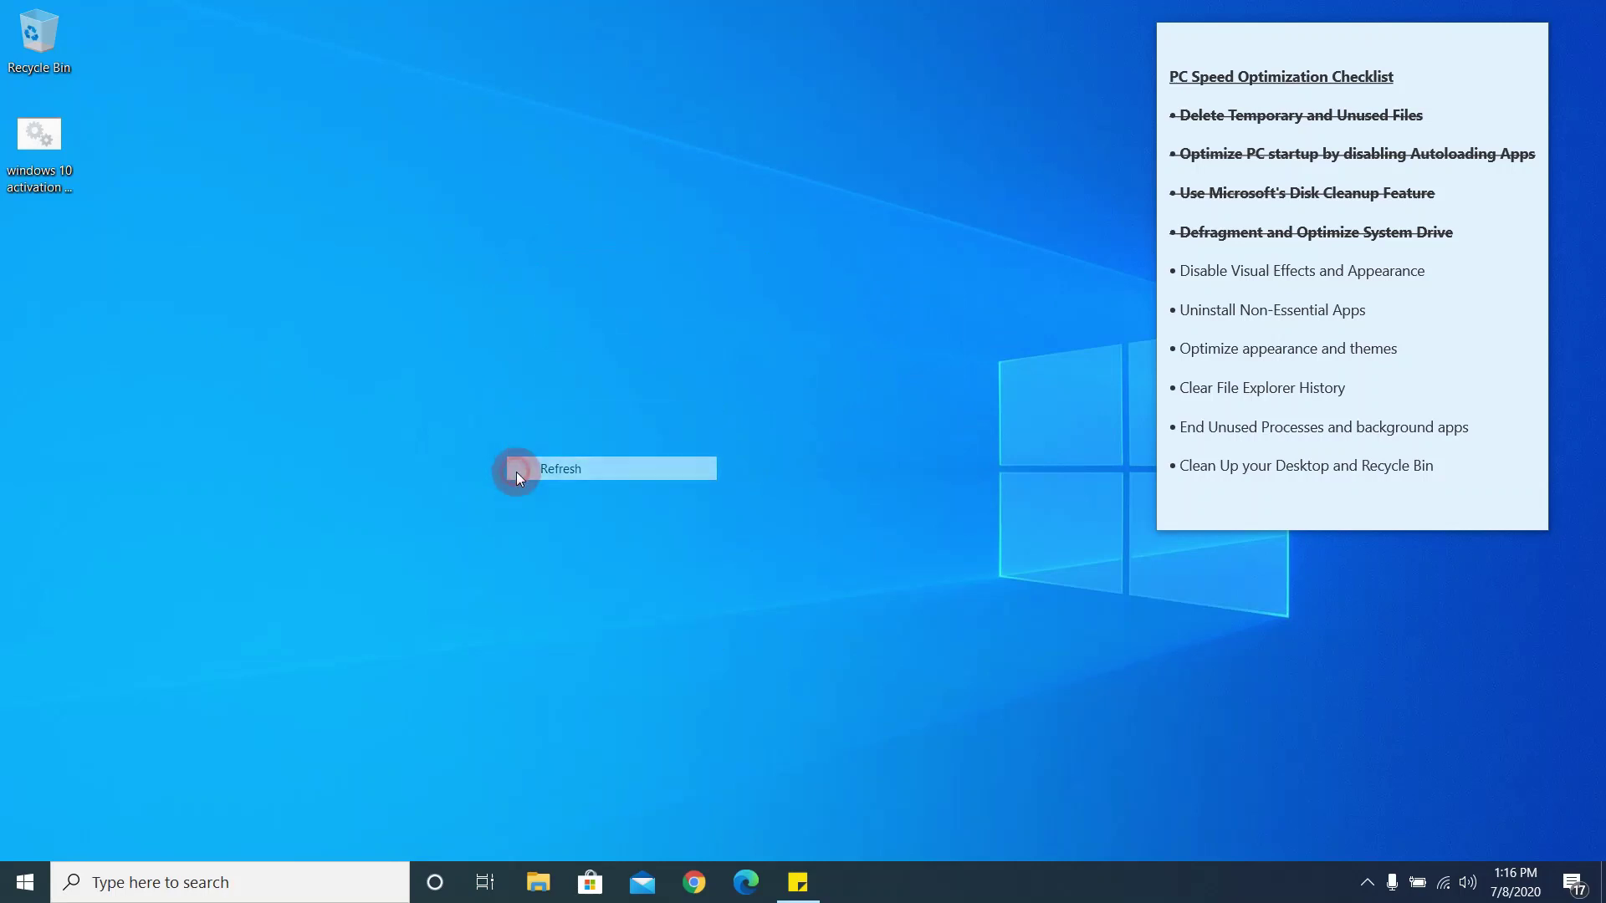
# Run sysdm.cpl to open System Properties and open the advanced Performance settings for visual effects.
pyautogui.press('super+r')
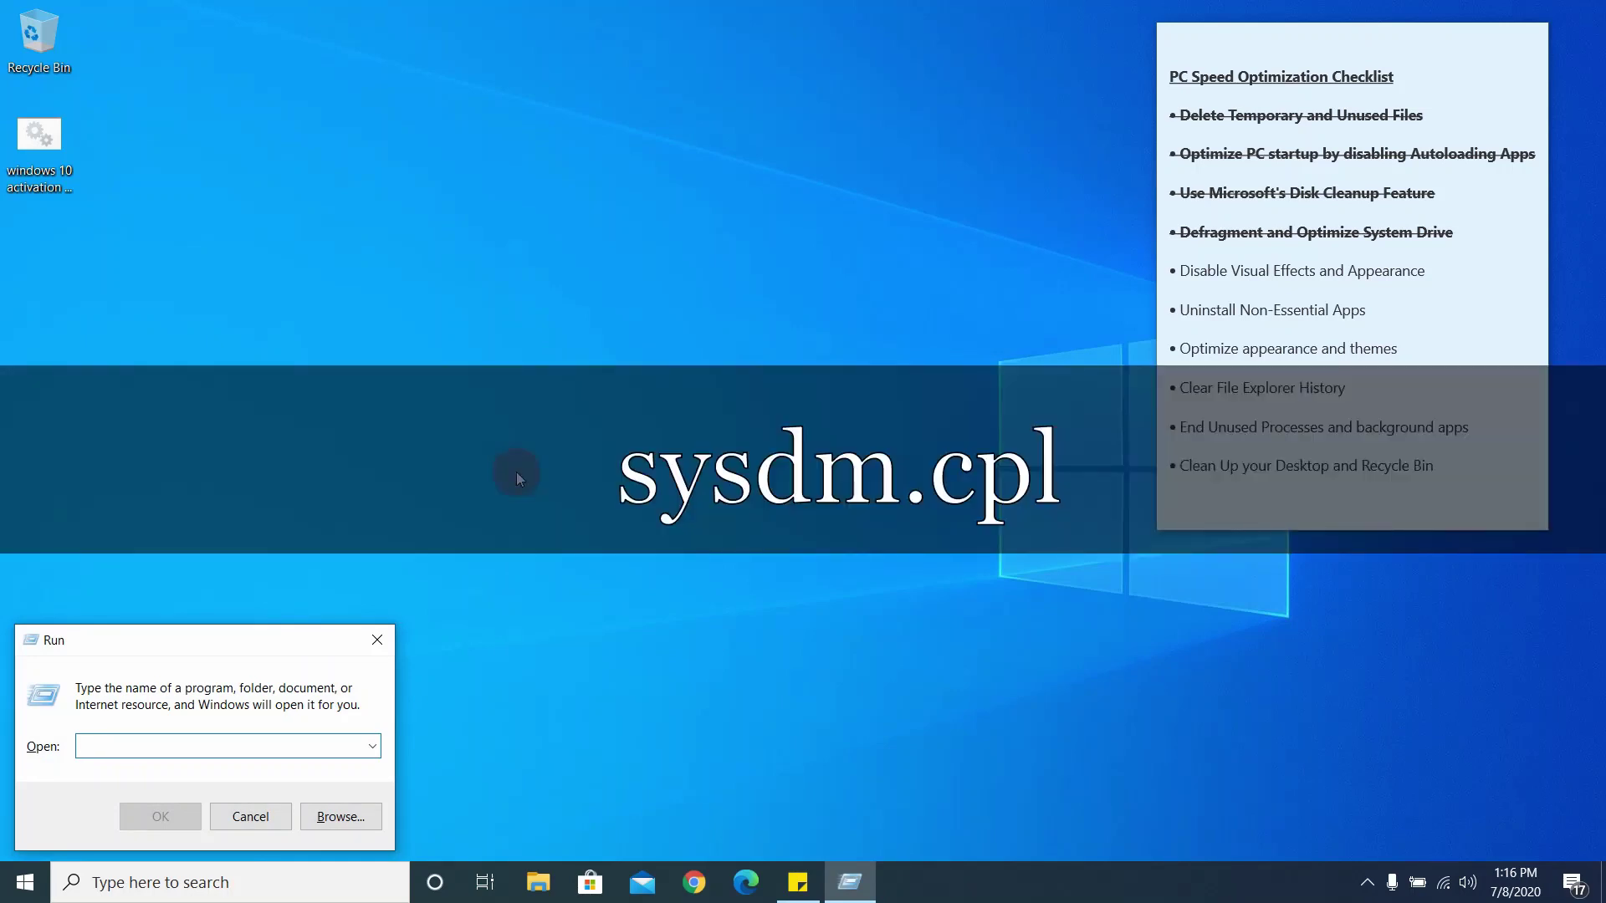
pyautogui.write('sysdm.c')
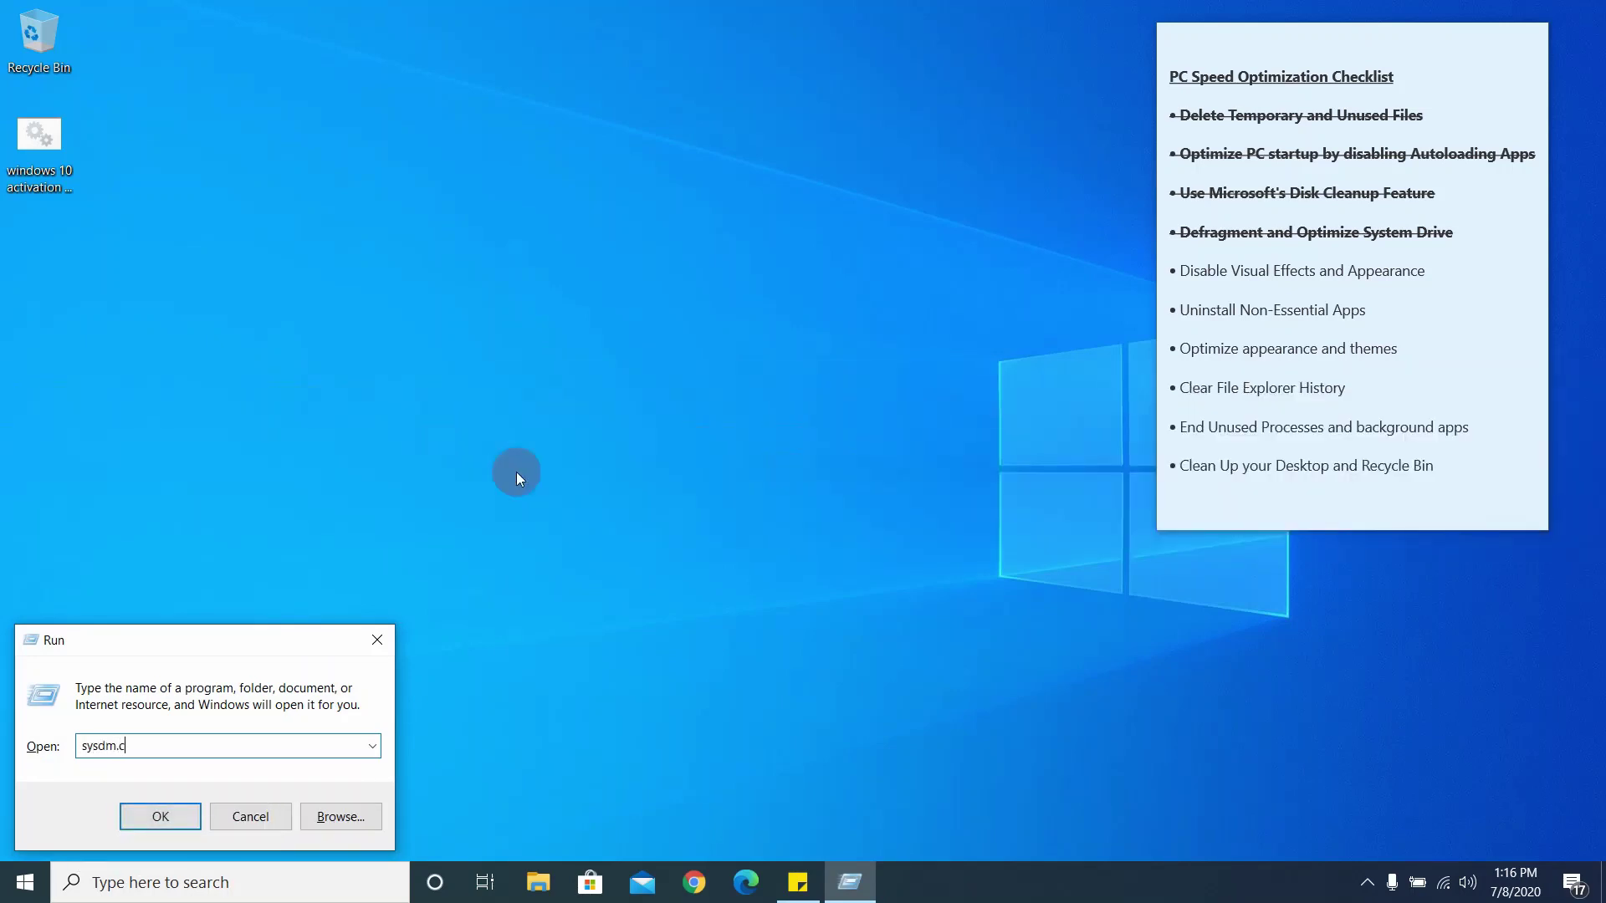
pyautogui.write('pl')
pyautogui.press('Return')
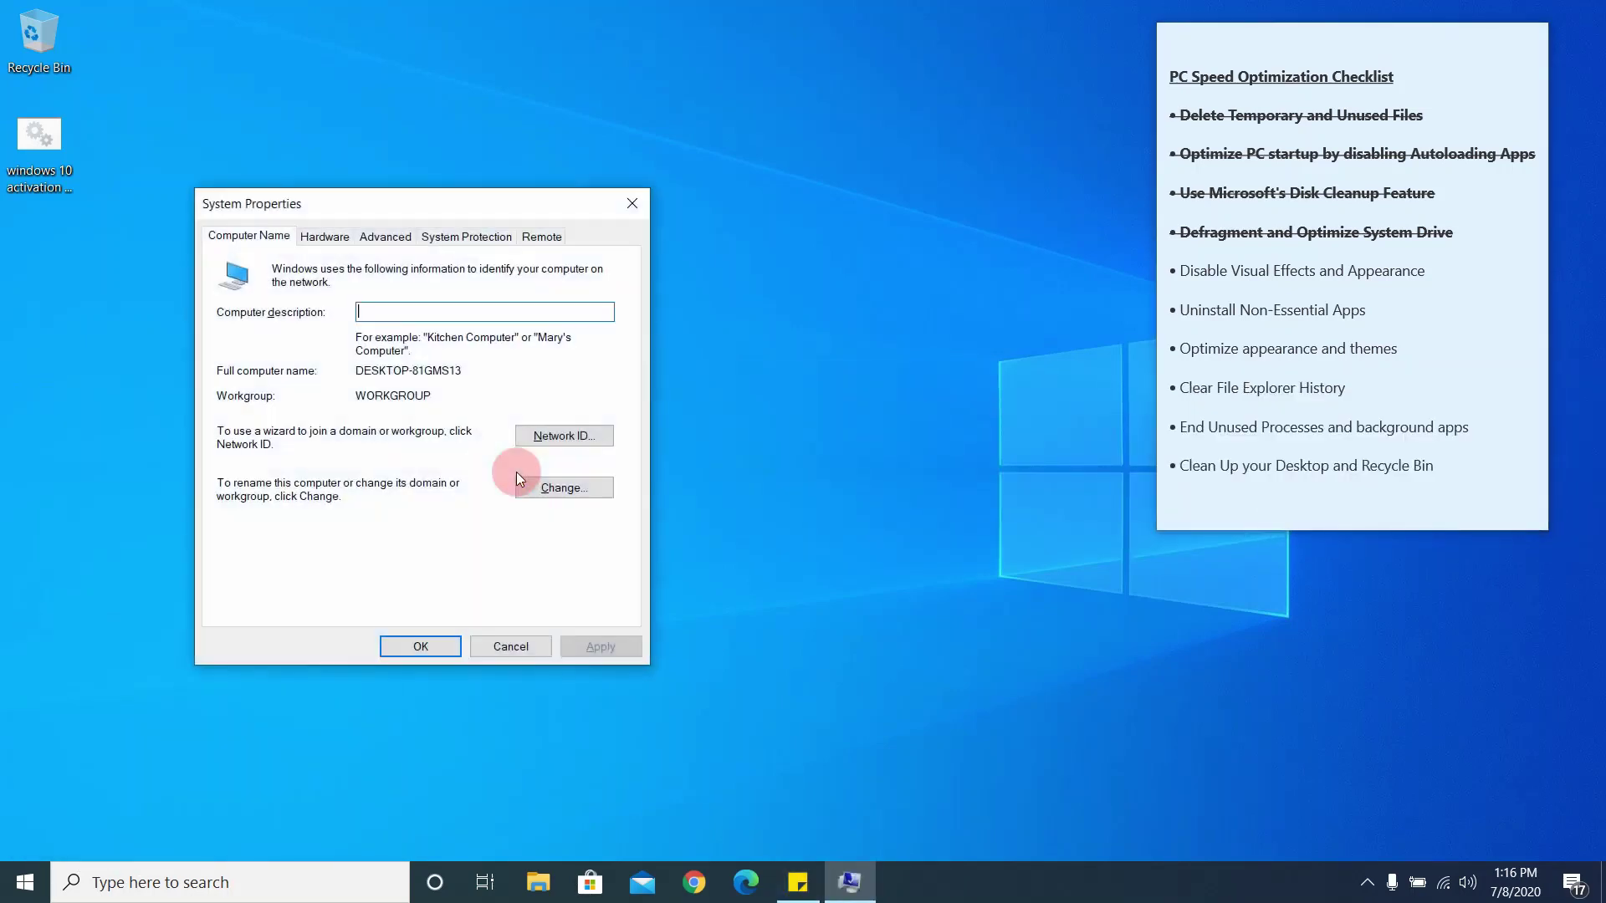
pyautogui.click(387, 234)
pyautogui.click(568, 348)
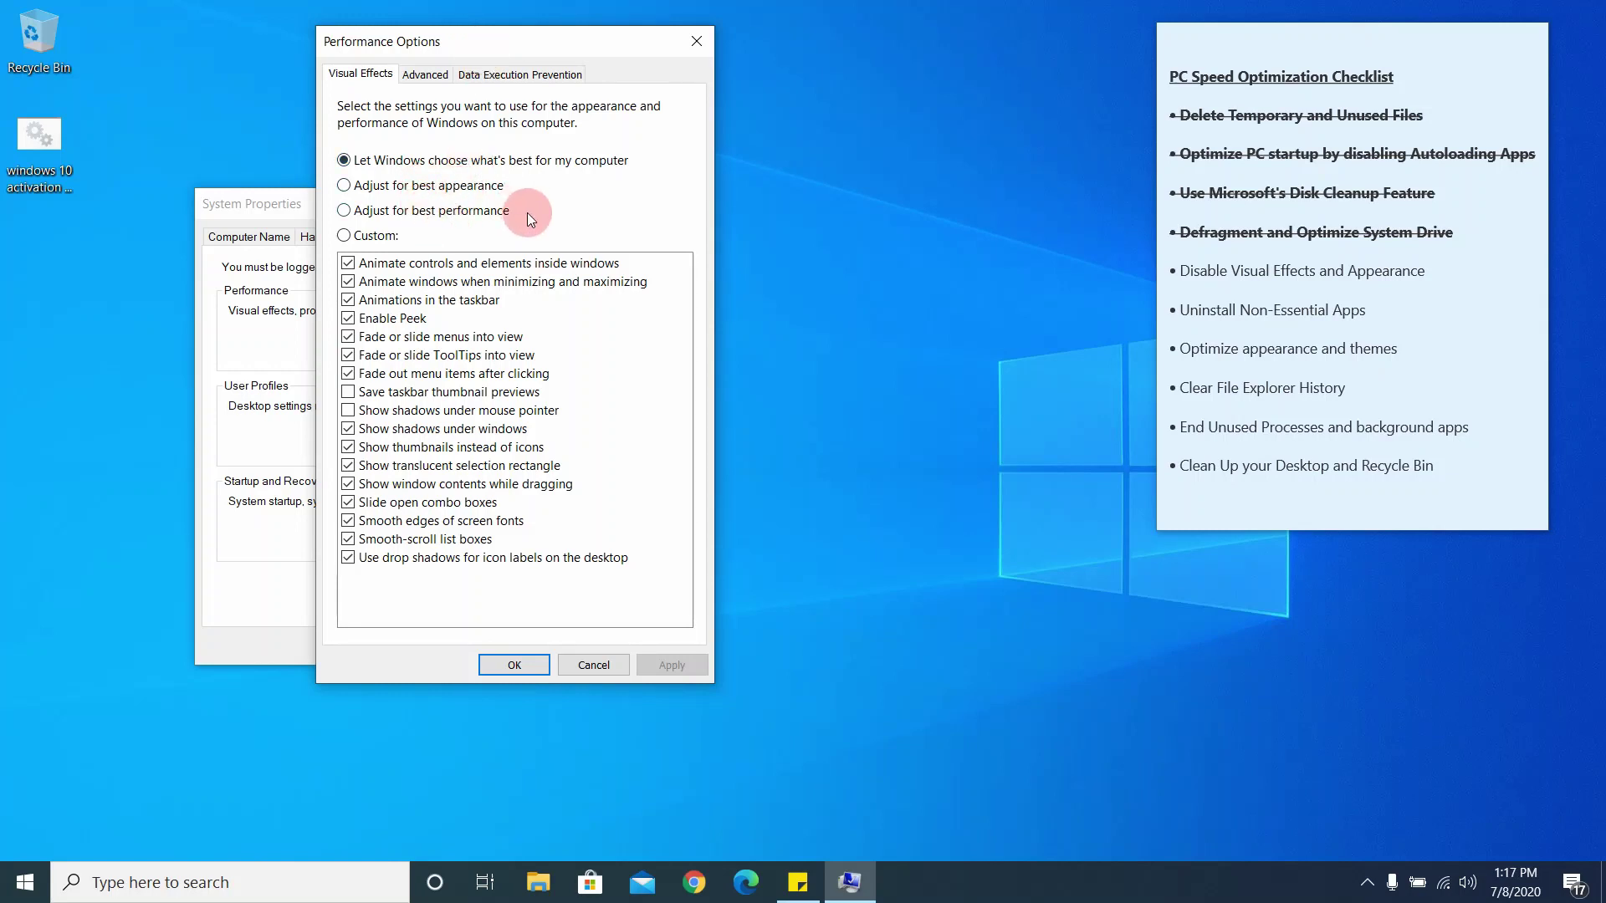
# Try the "Adjust for best performance" preset and switch back to "Let Windows choose what's best for my computer".
pyautogui.click(344, 210)
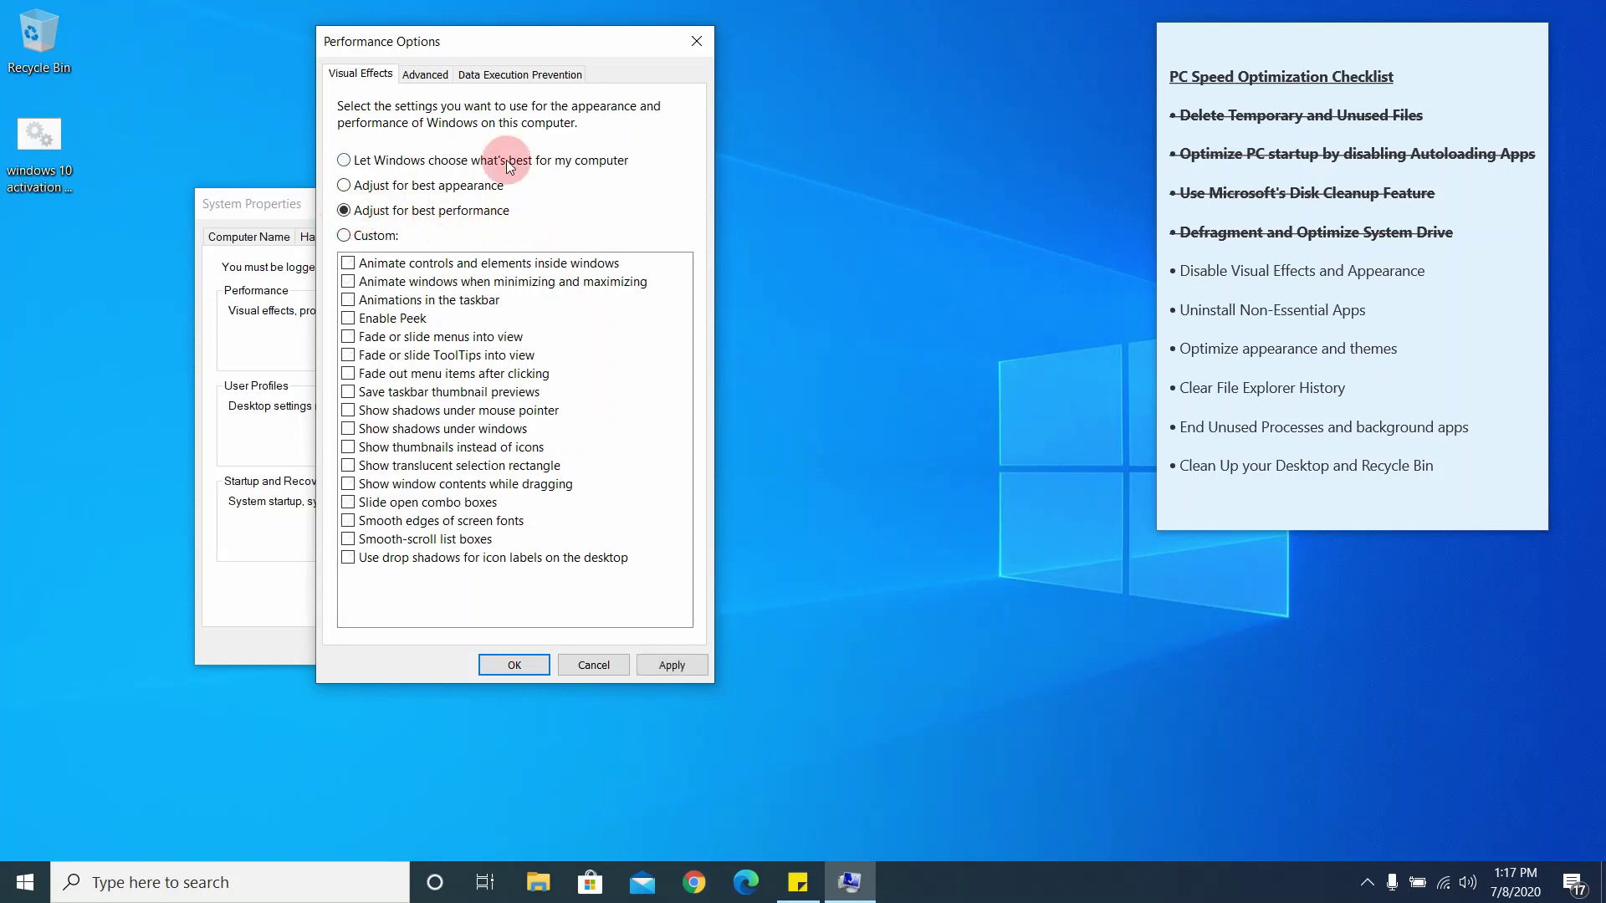
pyautogui.click(402, 161)
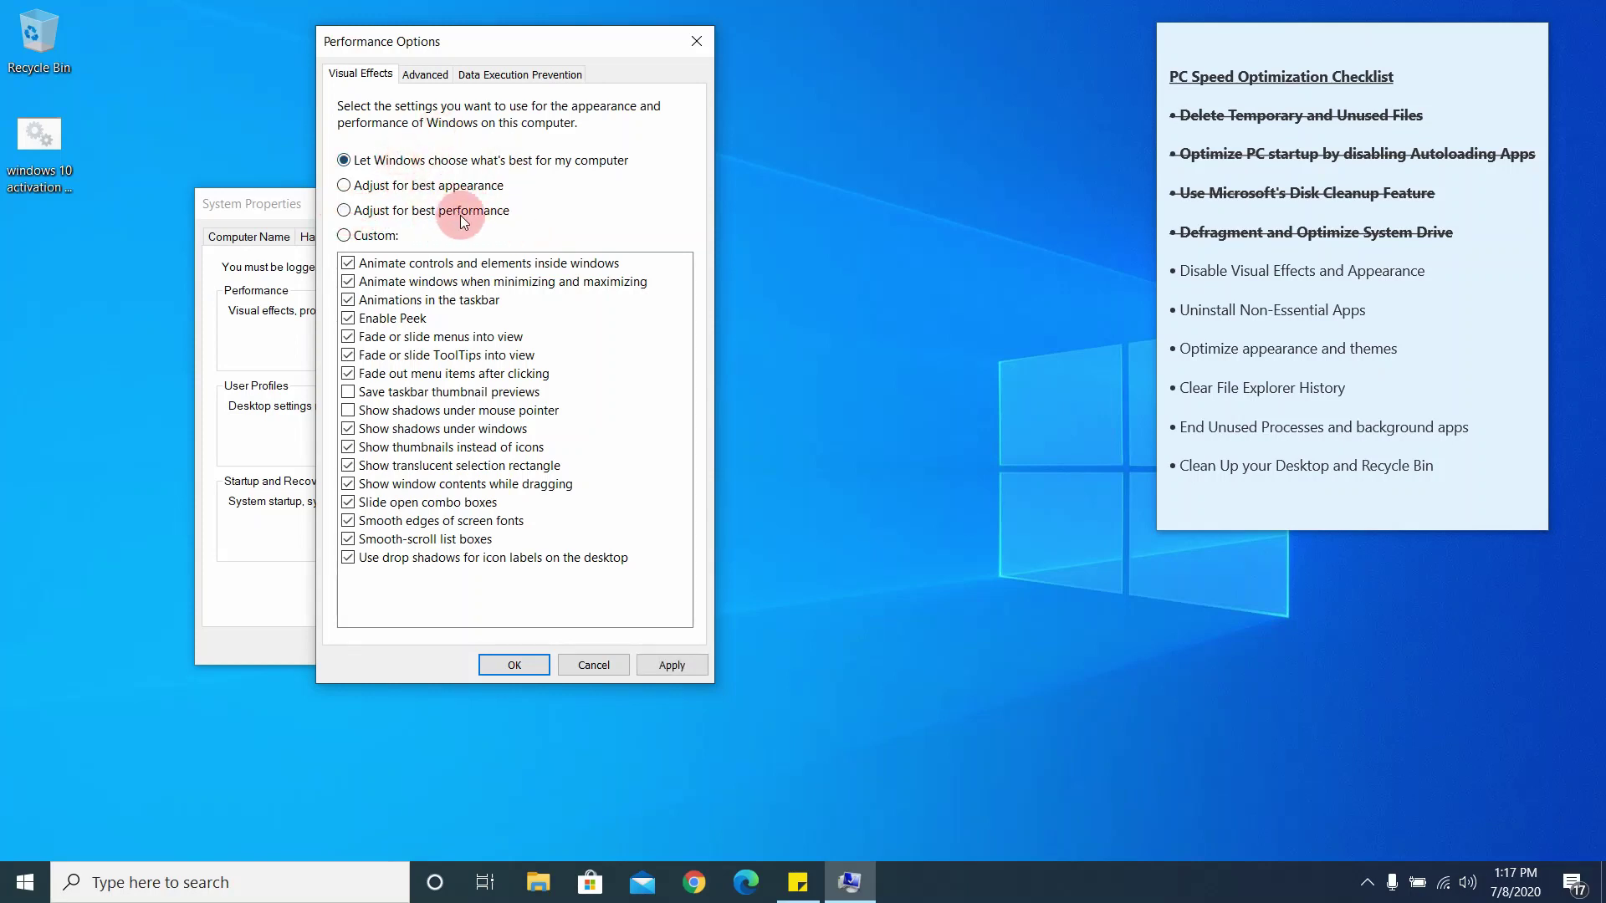
pyautogui.click(393, 209)
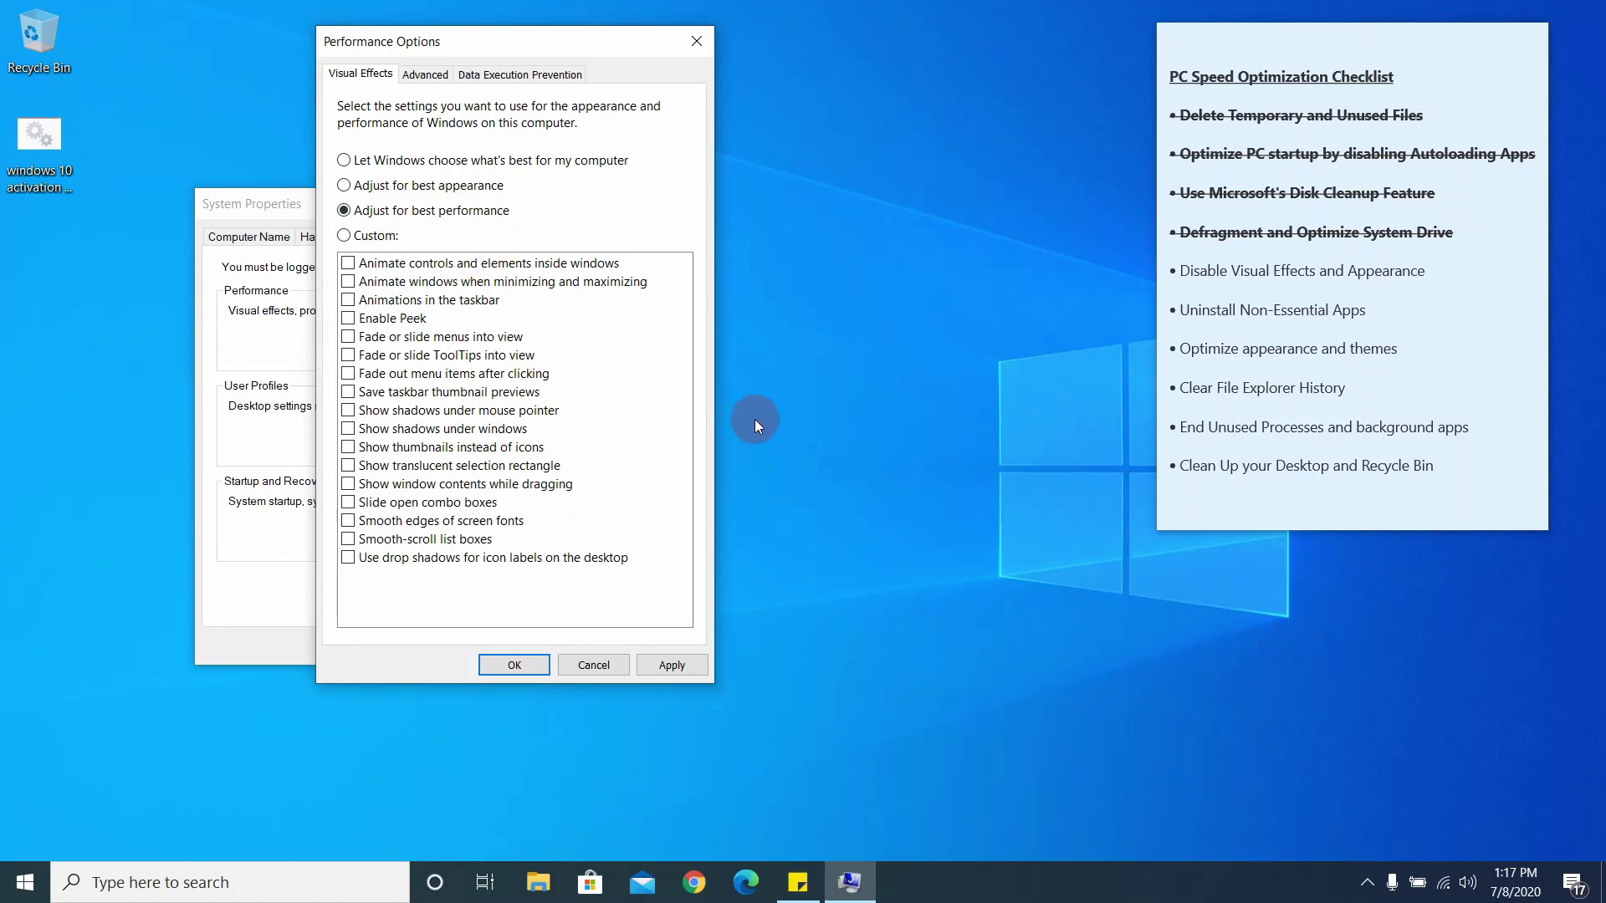
pyautogui.click(454, 170)
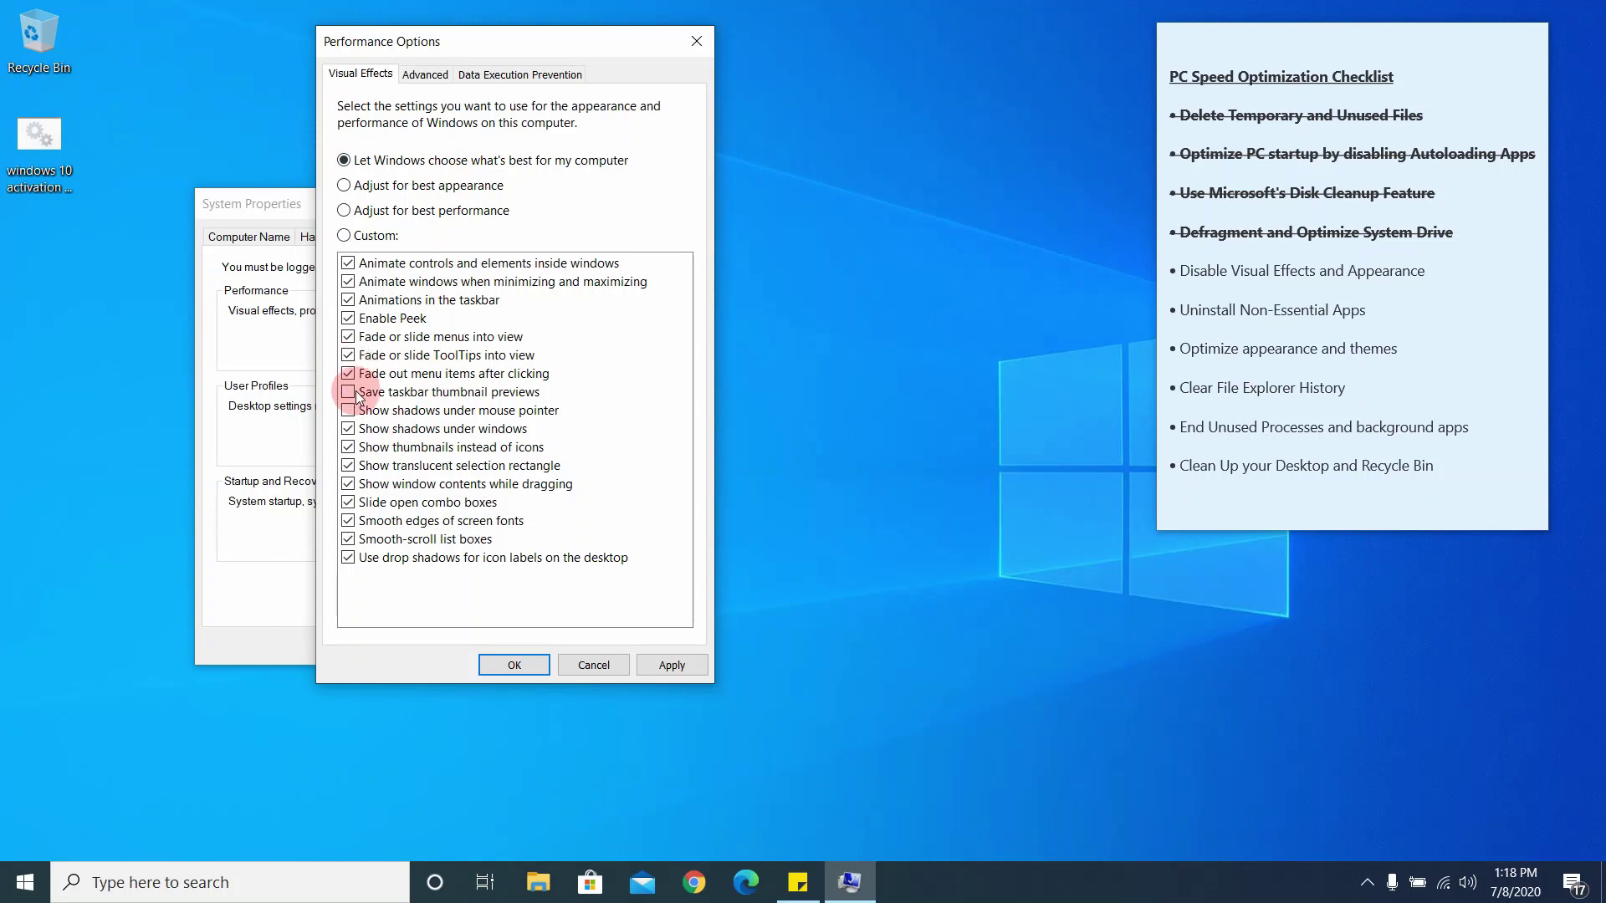
# Turn off "Show thumbnails instead of icons" and confirm both Performance Options and System Properties.
pyautogui.click(350, 448)
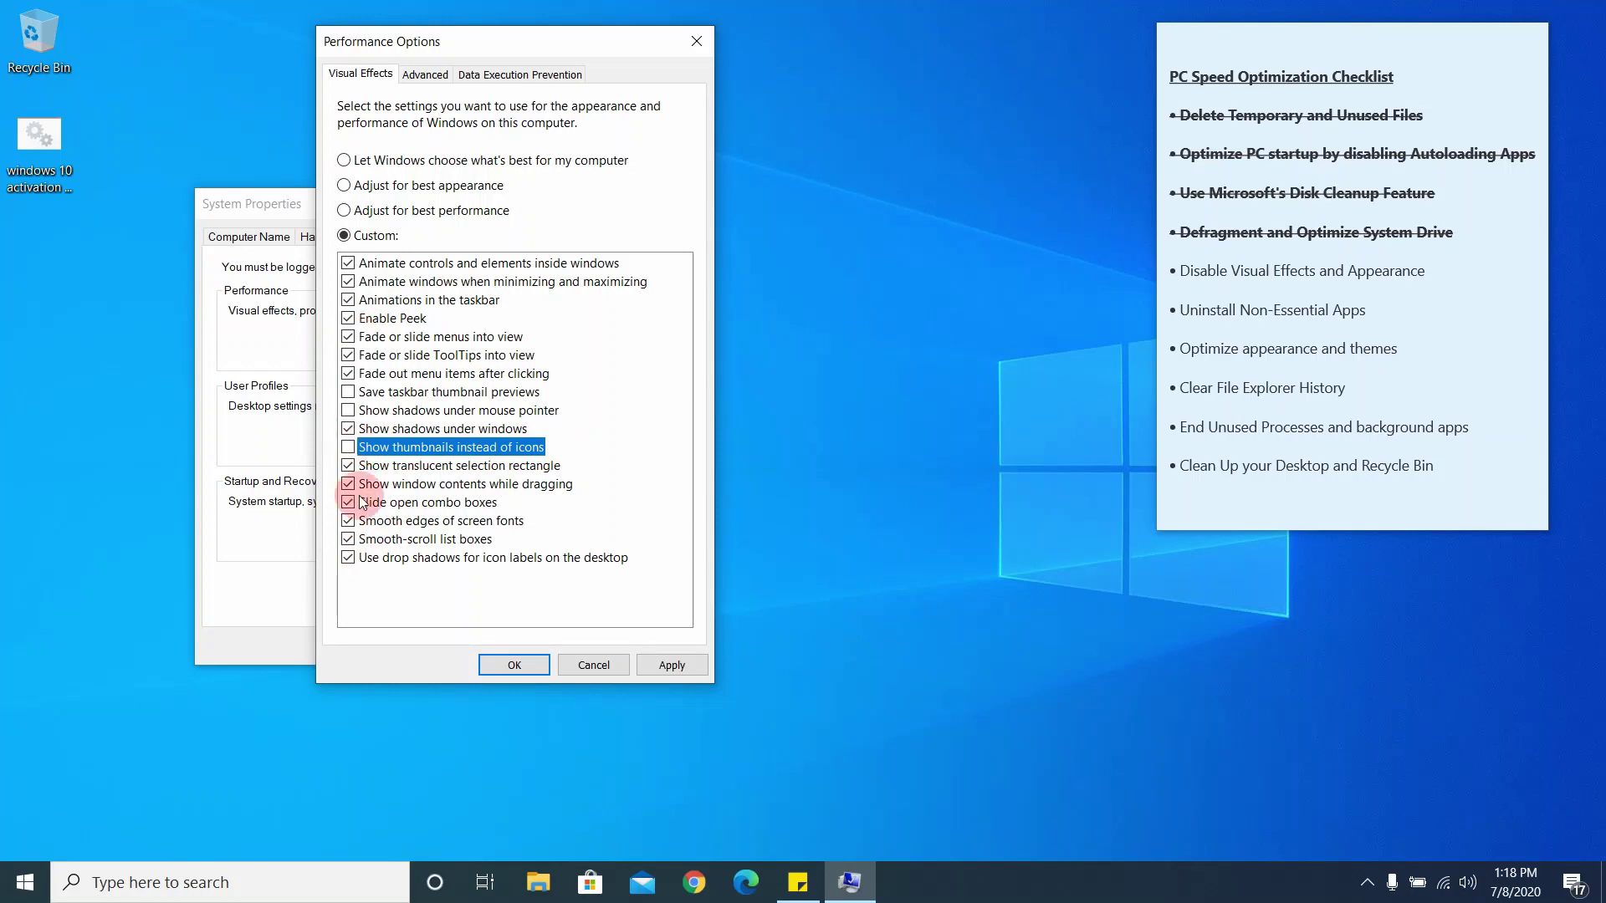
pyautogui.click(524, 666)
pyautogui.click(494, 650)
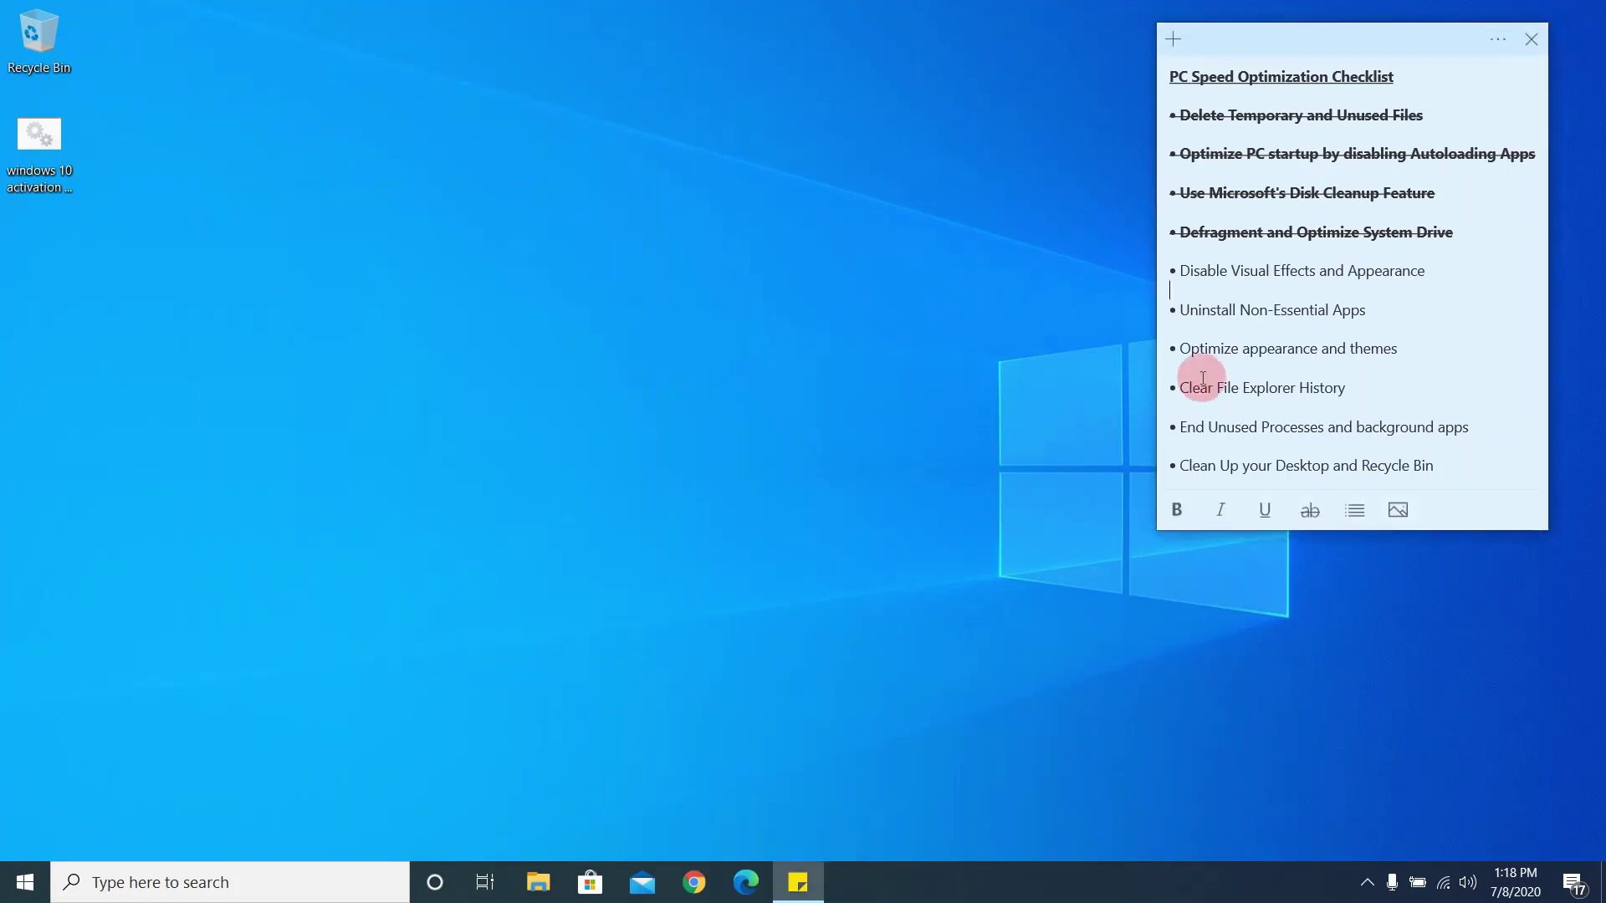
# Strike through the checklist item "Disable Visual Effects and Appearance" and make it bold.
pyautogui.tripleClick(1259, 279)
pyautogui.click(1310, 510)
pyautogui.click(1262, 323)
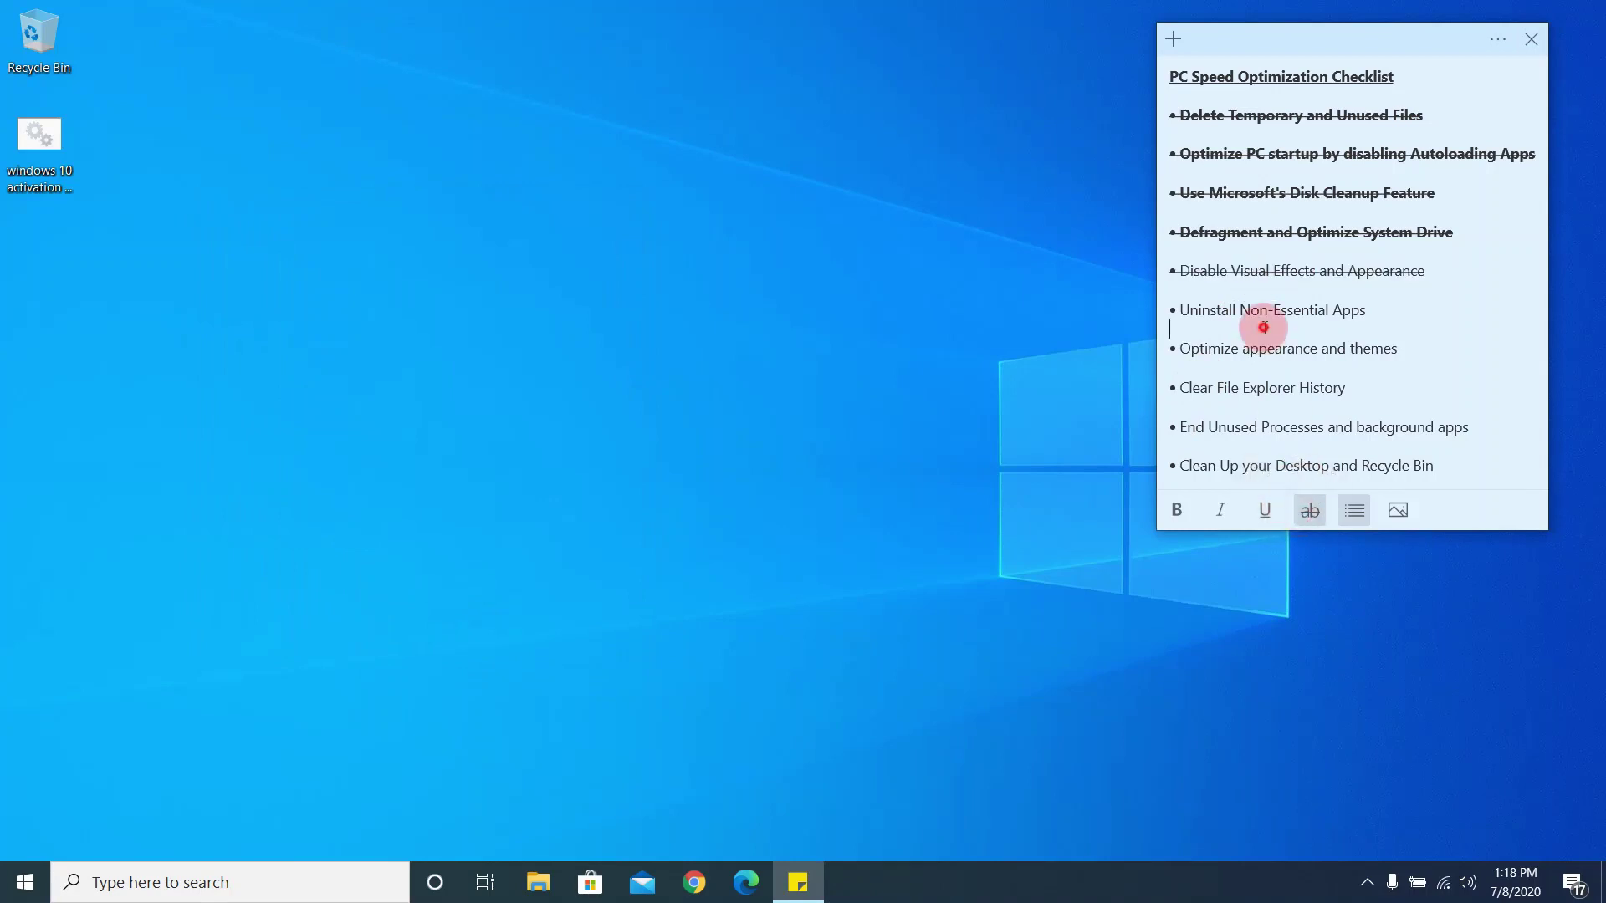
pyautogui.tripleClick(1261, 269)
pyautogui.hotkey('ctrl', 'b')
pyautogui.click(1219, 309)
pyautogui.tripleClick(1177, 310)
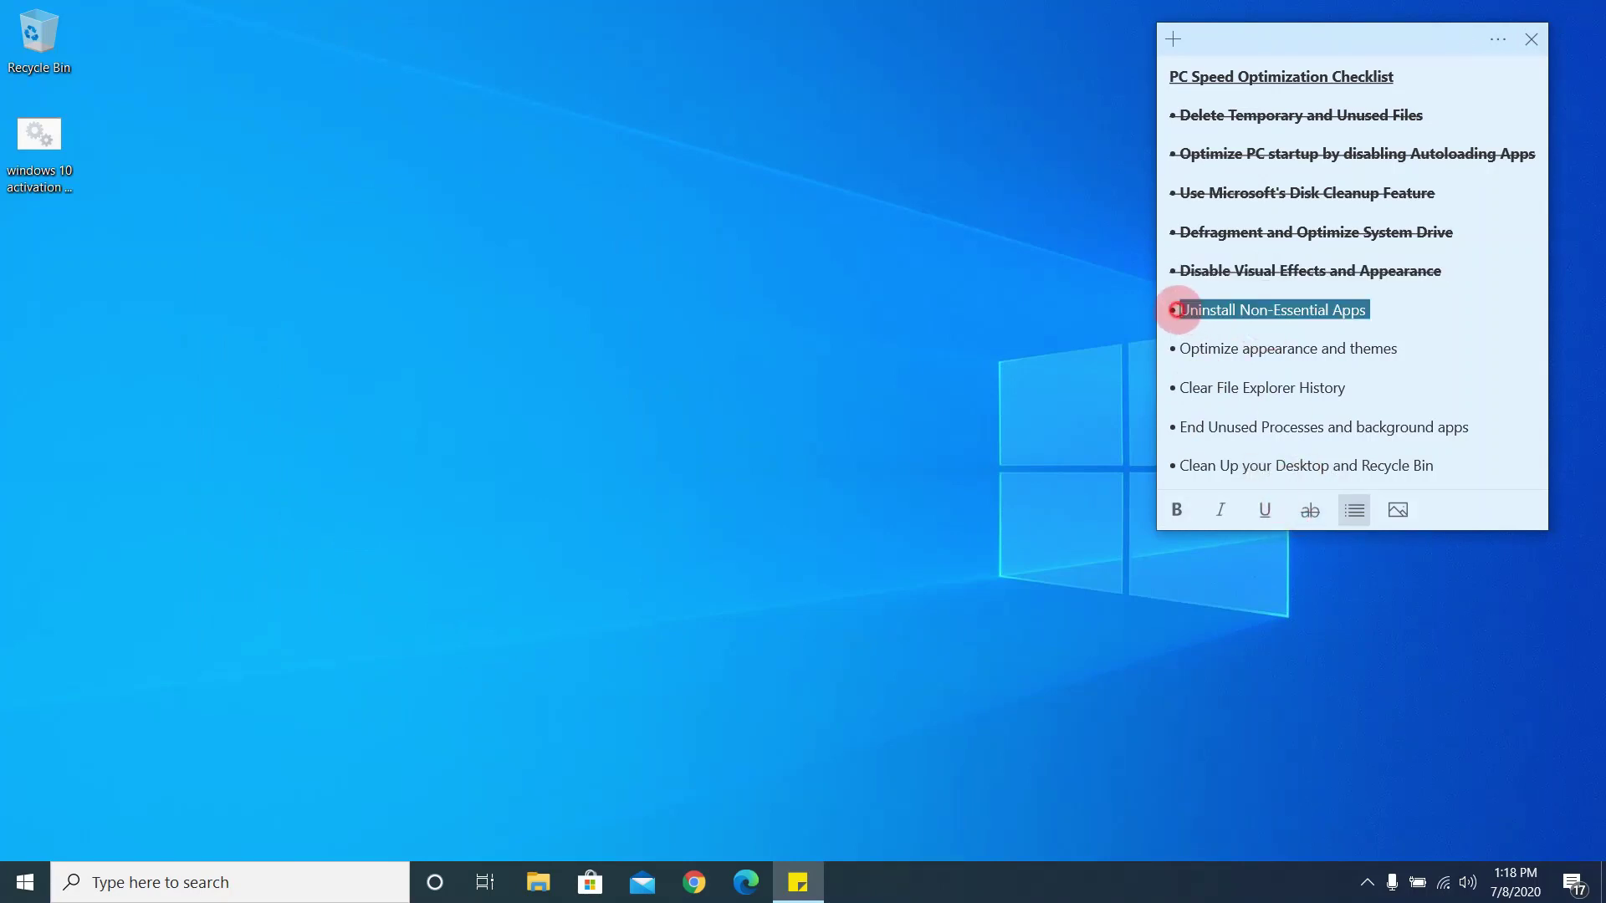
pyautogui.rightClick(427, 368)
pyautogui.click(462, 434)
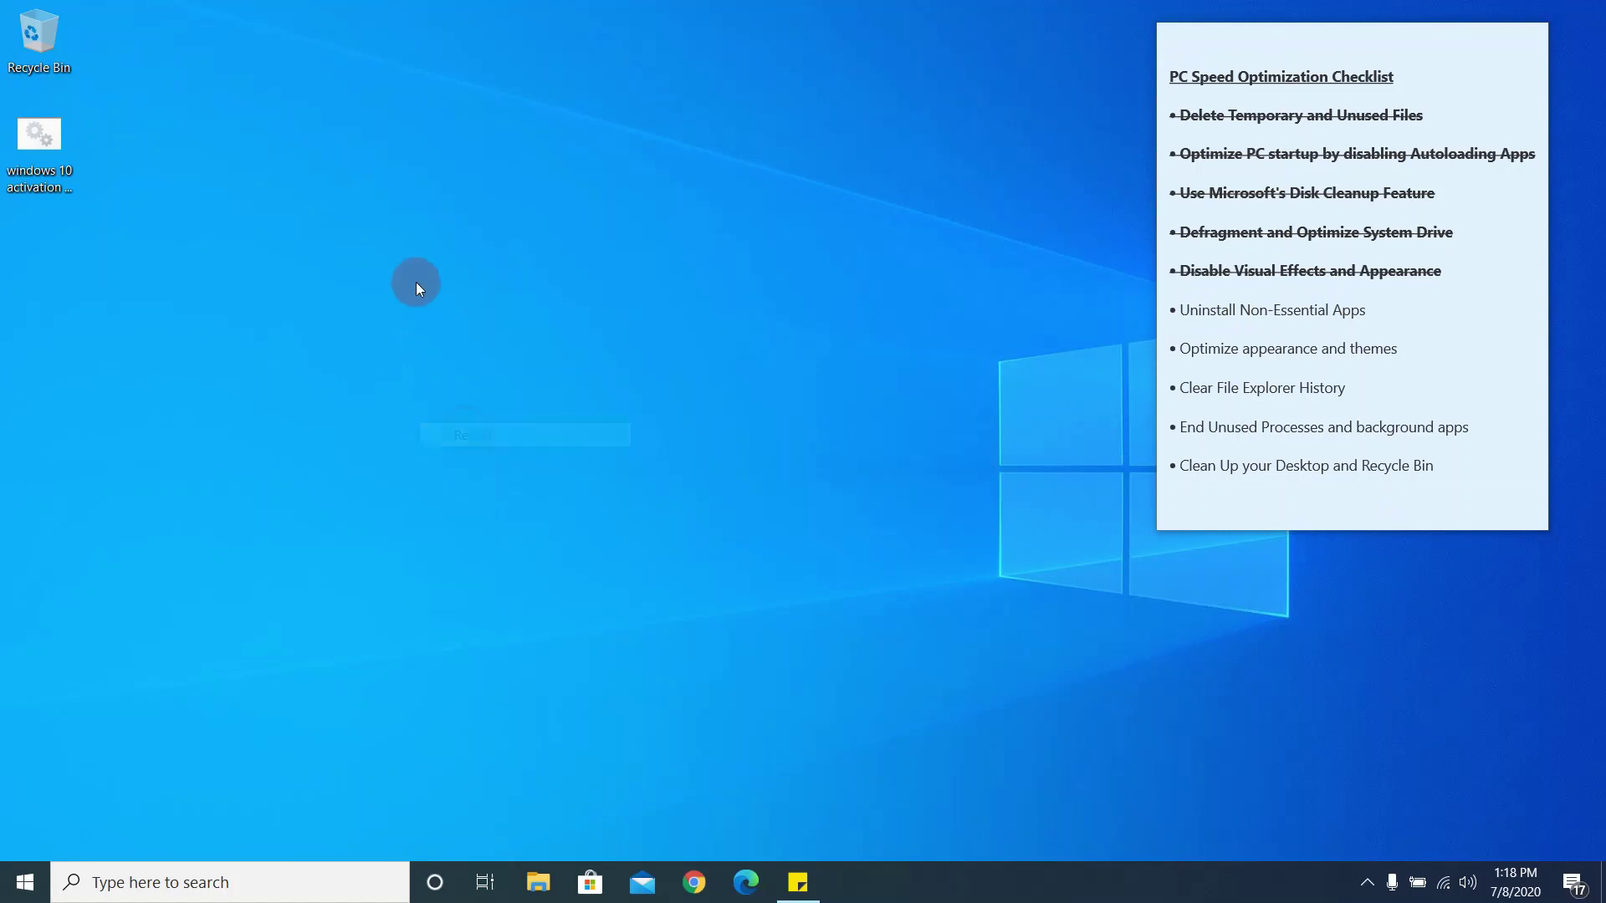
pyautogui.rightClick(417, 287)
pyautogui.click(465, 343)
pyautogui.rightClick(479, 330)
pyautogui.click(511, 397)
pyautogui.rightClick(461, 291)
pyautogui.click(504, 353)
pyautogui.rightClick(490, 335)
pyautogui.click(533, 398)
# Search Windows for "control panel" and open Control Panel.
pyautogui.click(232, 879)
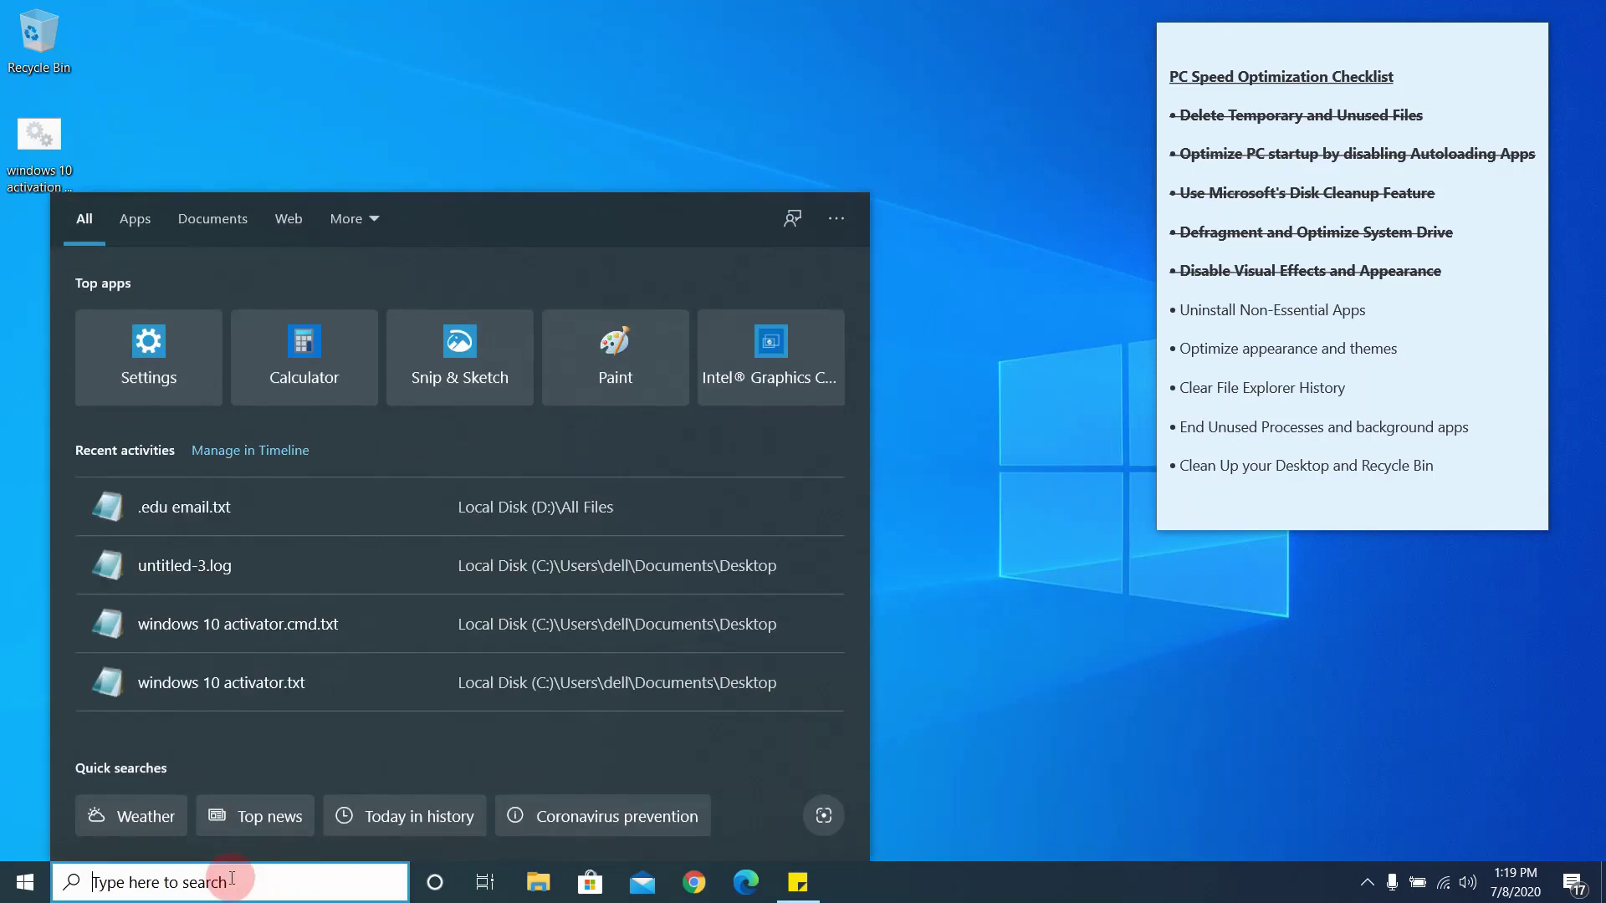
pyautogui.write('con')
pyautogui.write('tro')
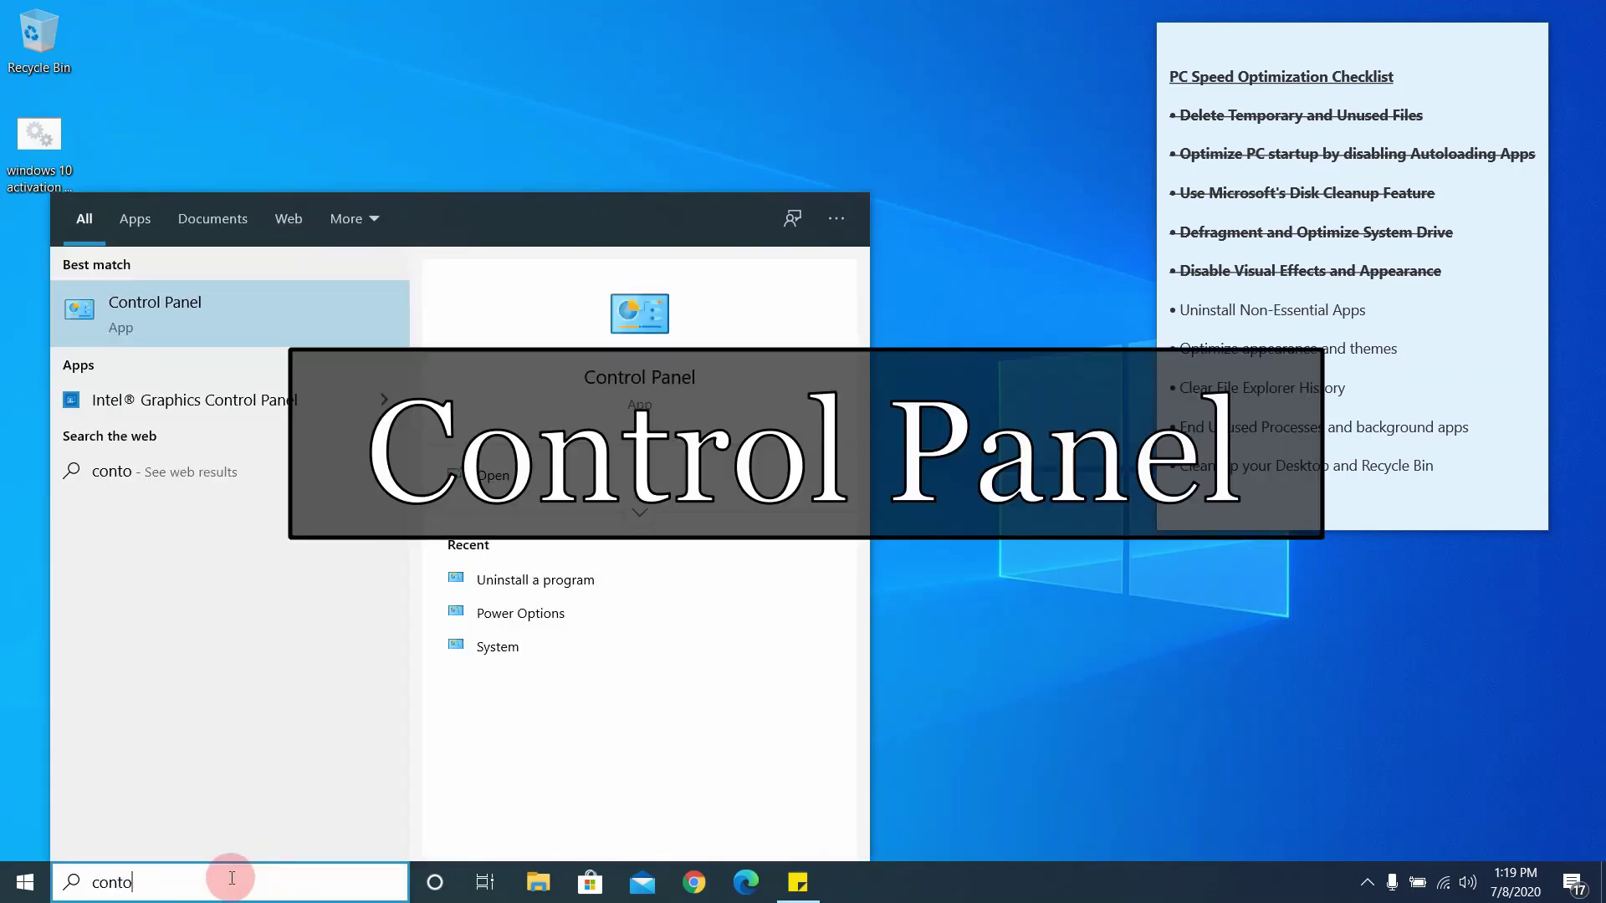
pyautogui.write('l panel')
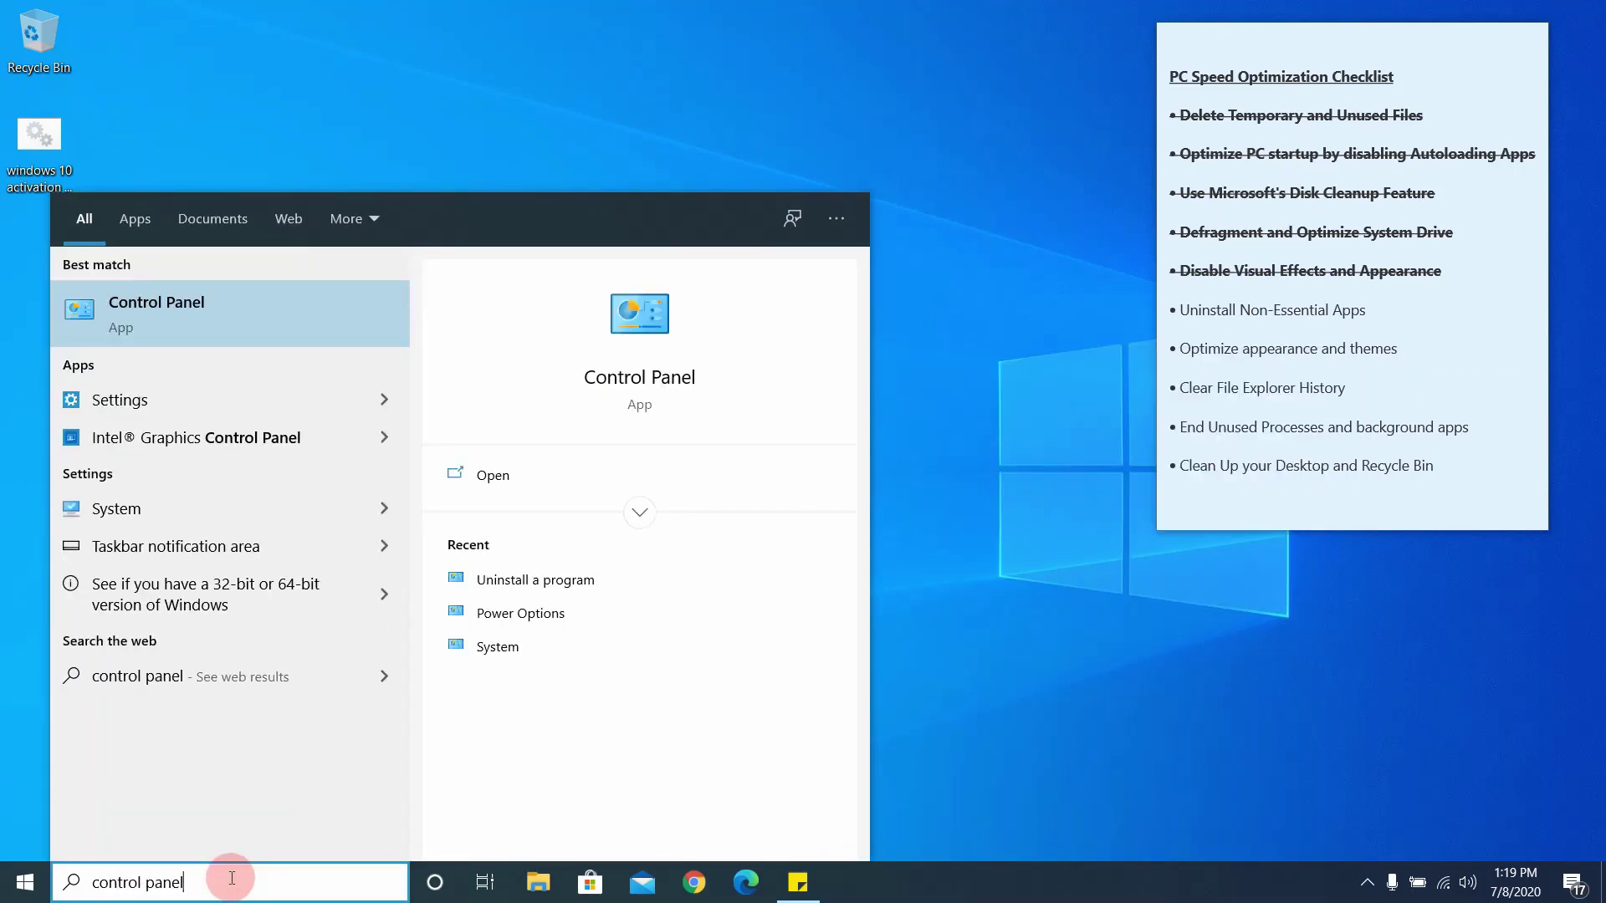
pyautogui.press('Return')
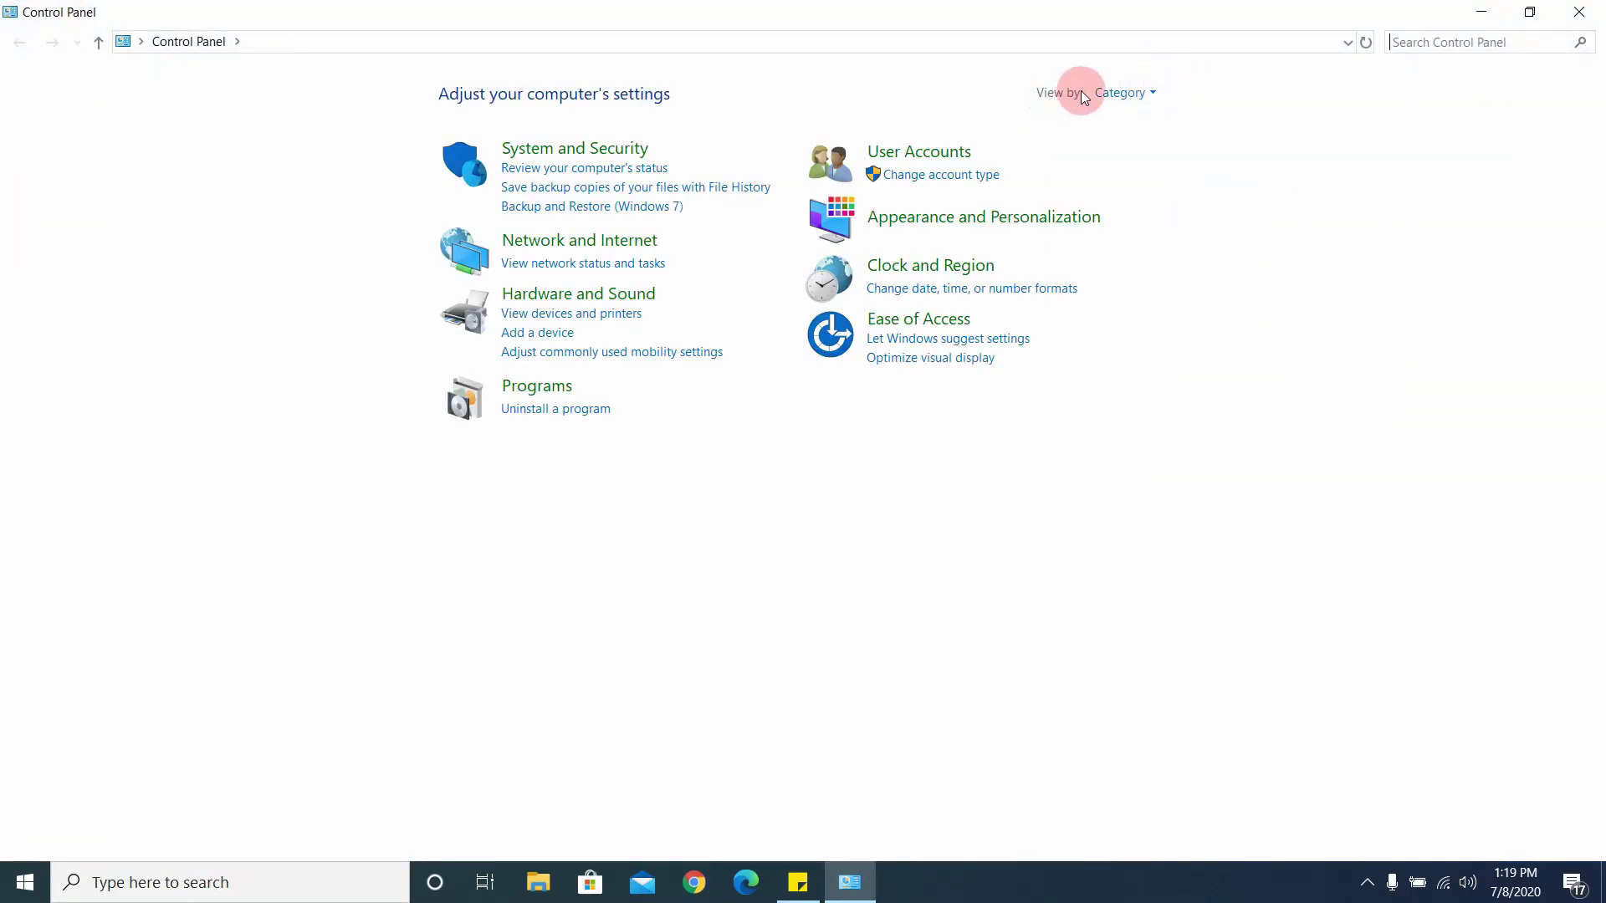
# Show Control Panel by Category, open the program uninstall list and look through the installed programs for non-essential ones.
pyautogui.click(1120, 93)
pyautogui.click(1134, 119)
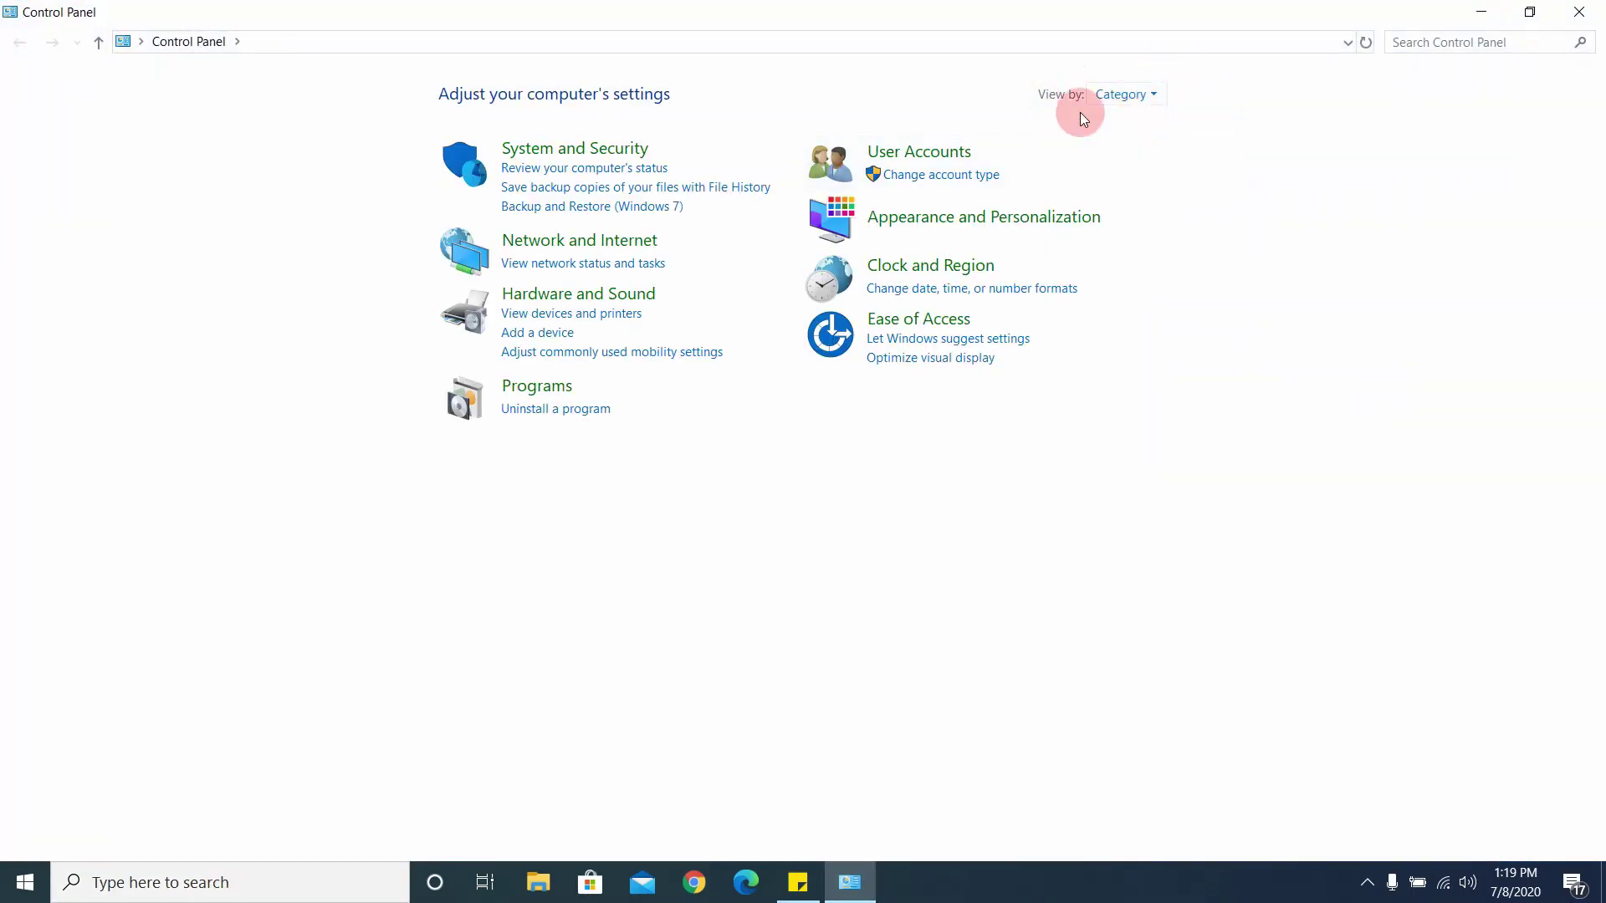
pyautogui.click(550, 410)
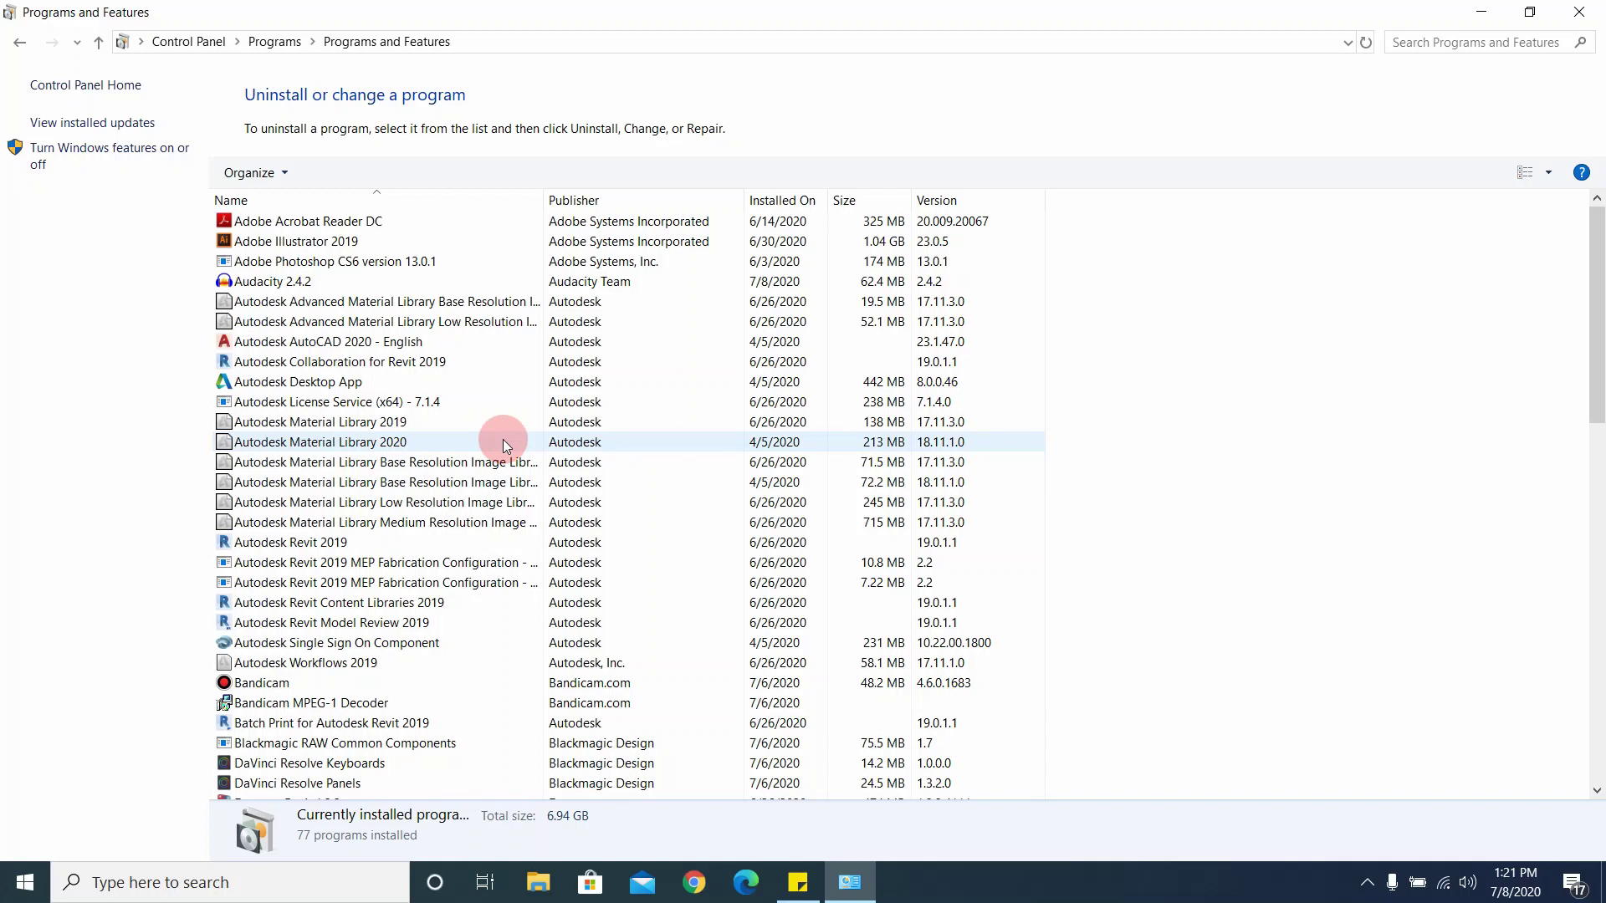
pyautogui.scroll(-11, 556, 405)
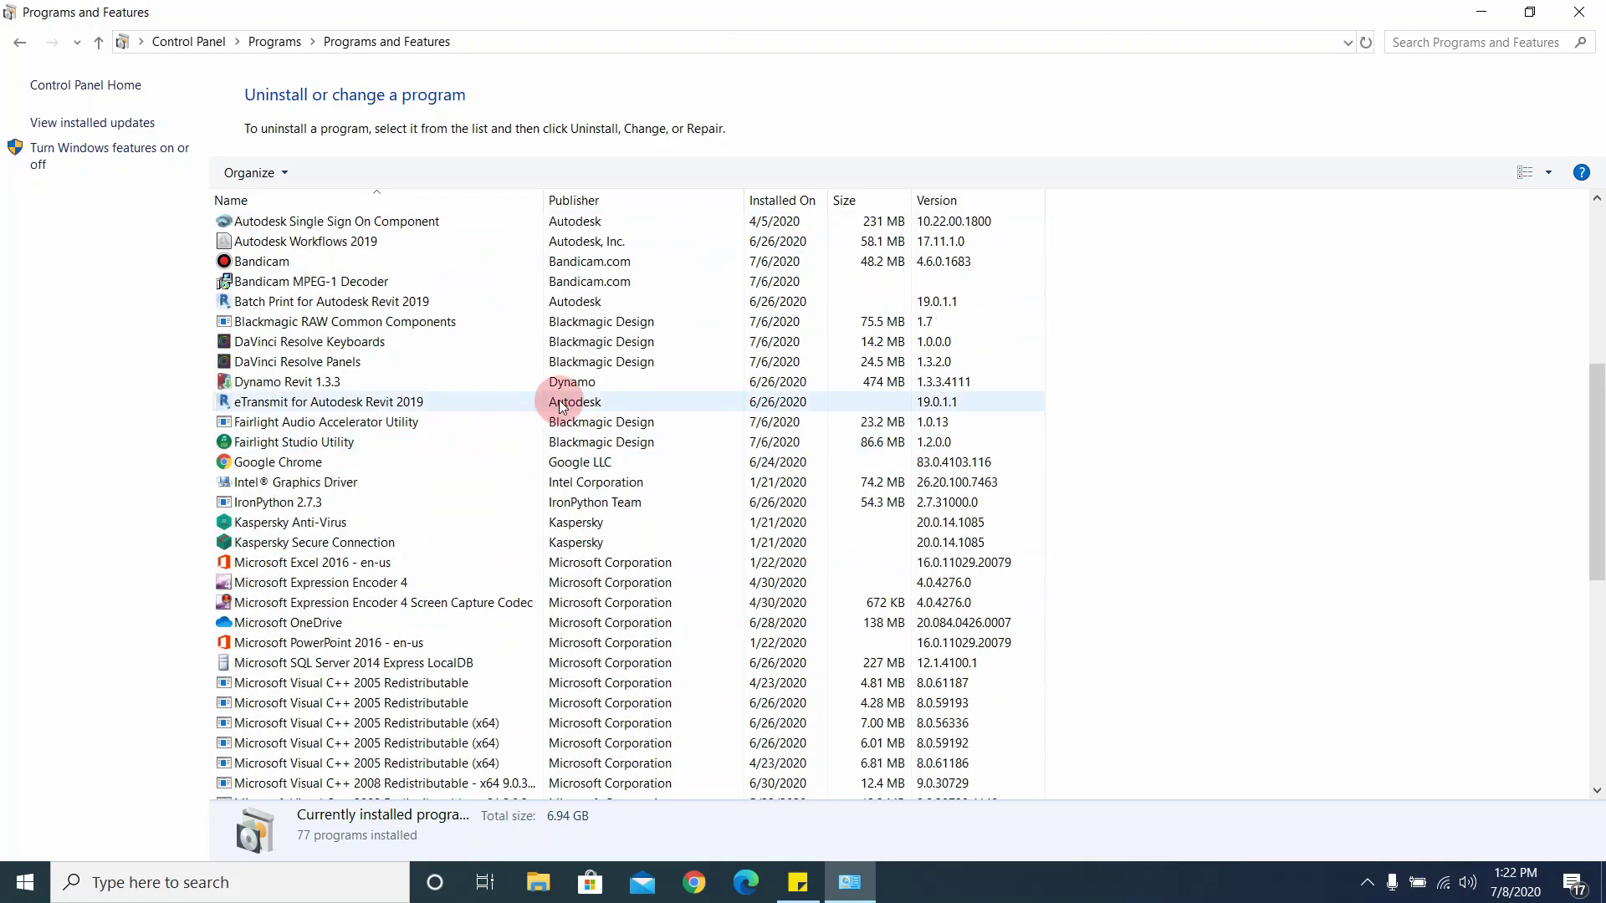
pyautogui.scroll(-5, 423, 413)
pyautogui.scroll(10, 448, 212)
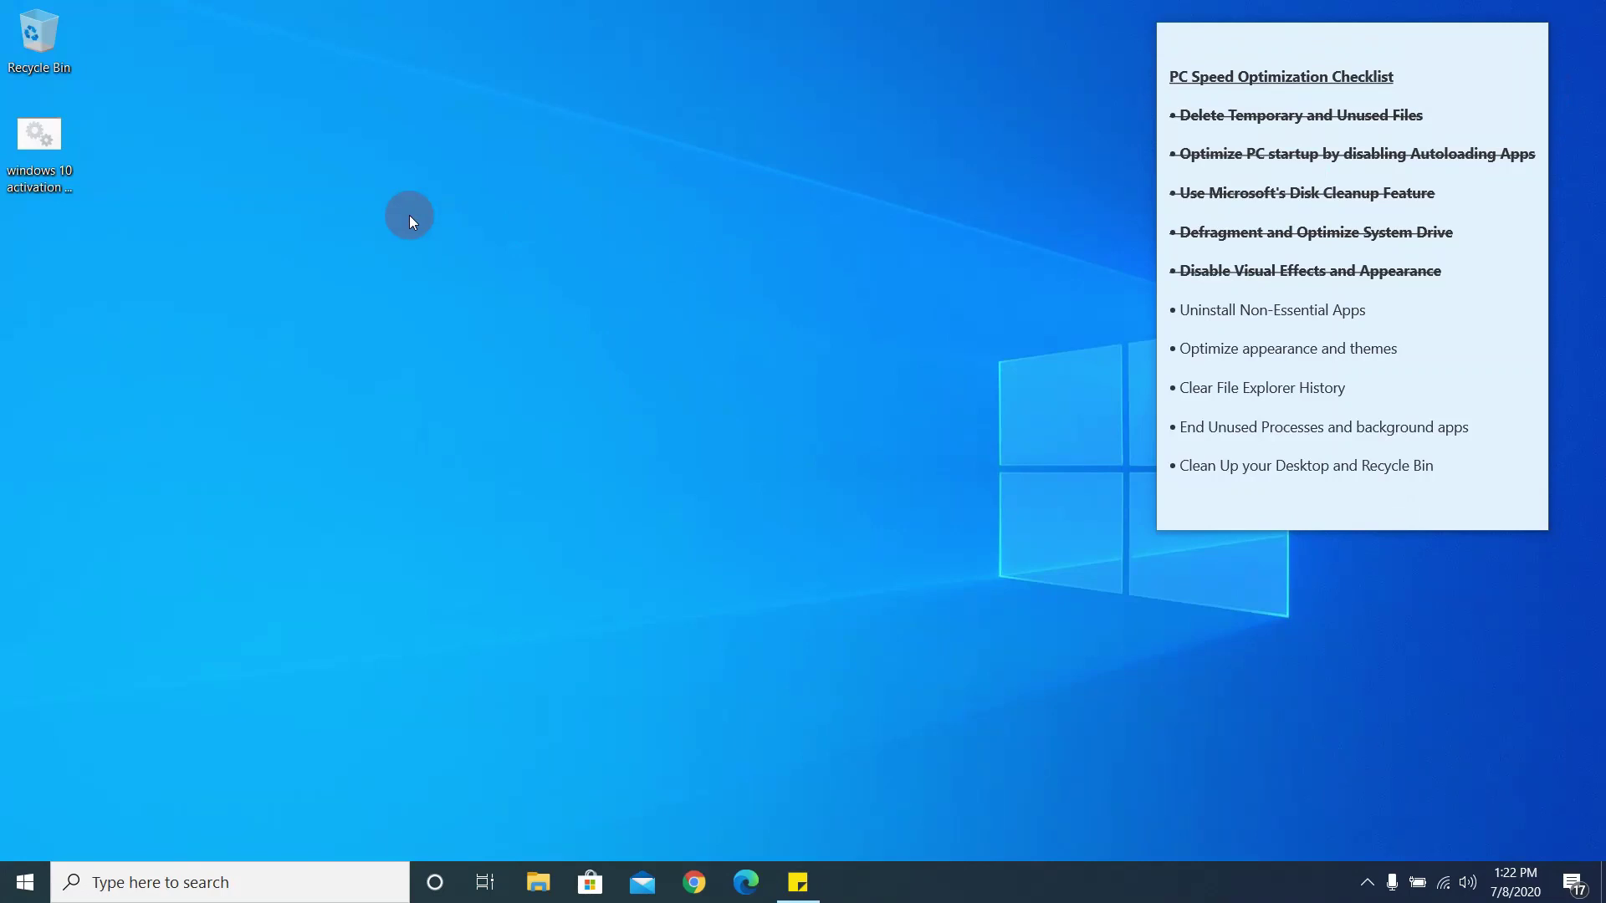
# Make the checklist item "Uninstall Non-Essential Apps" bold and strike it through.
pyautogui.doubleClick(1317, 313)
pyautogui.tripleClick(1317, 313)
pyautogui.click(1177, 510)
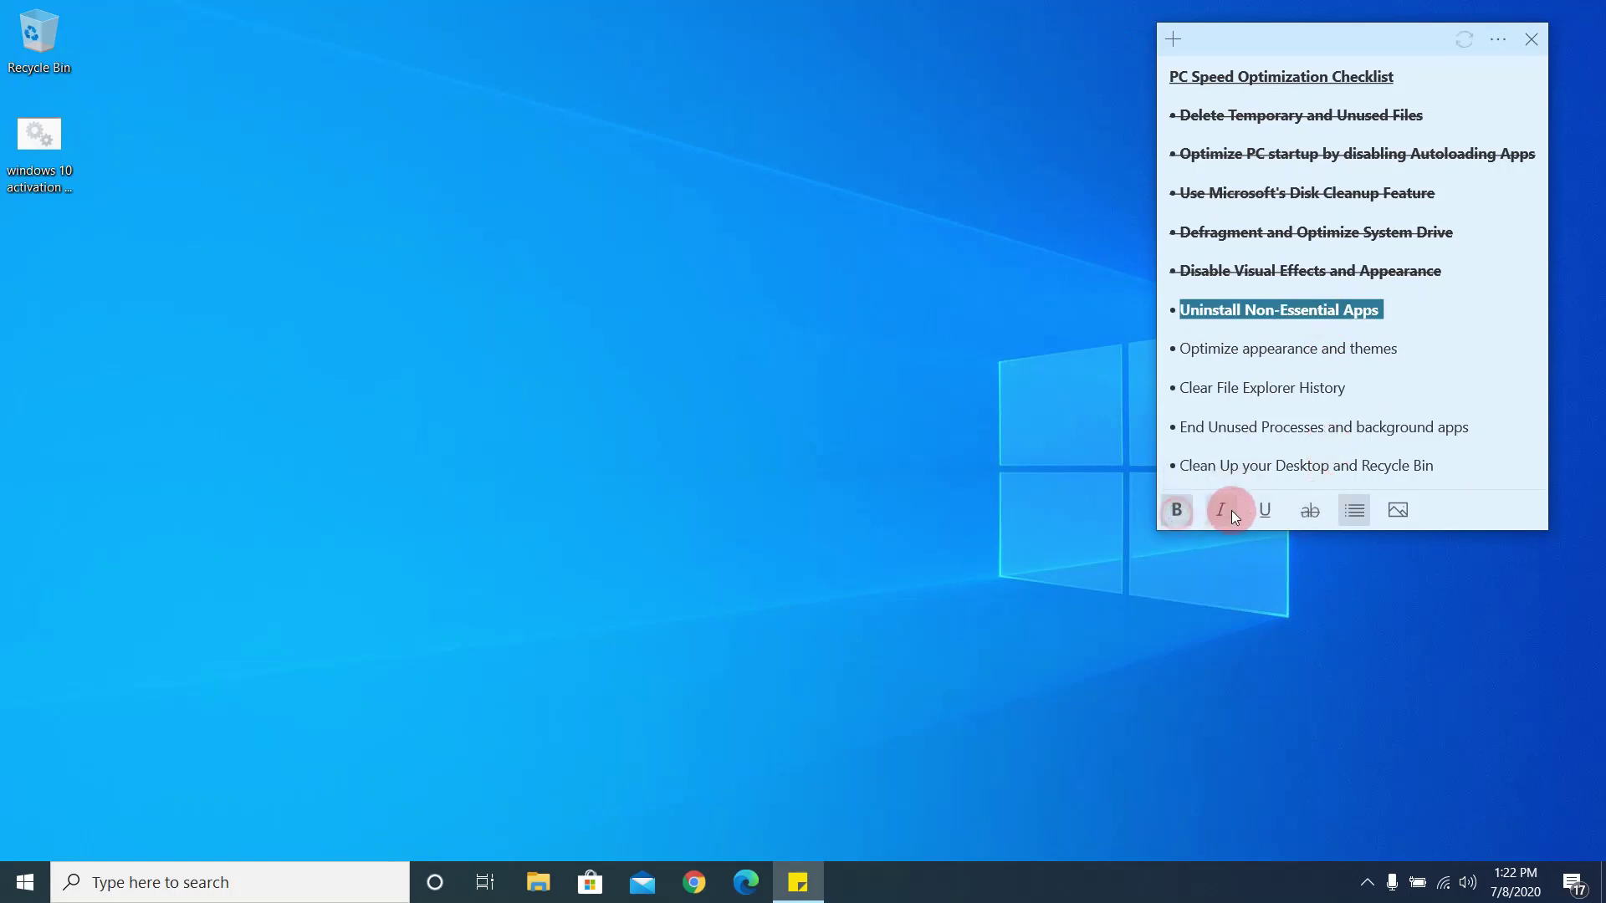
pyautogui.hotkey('ctrl', 't')
pyautogui.press('Right')
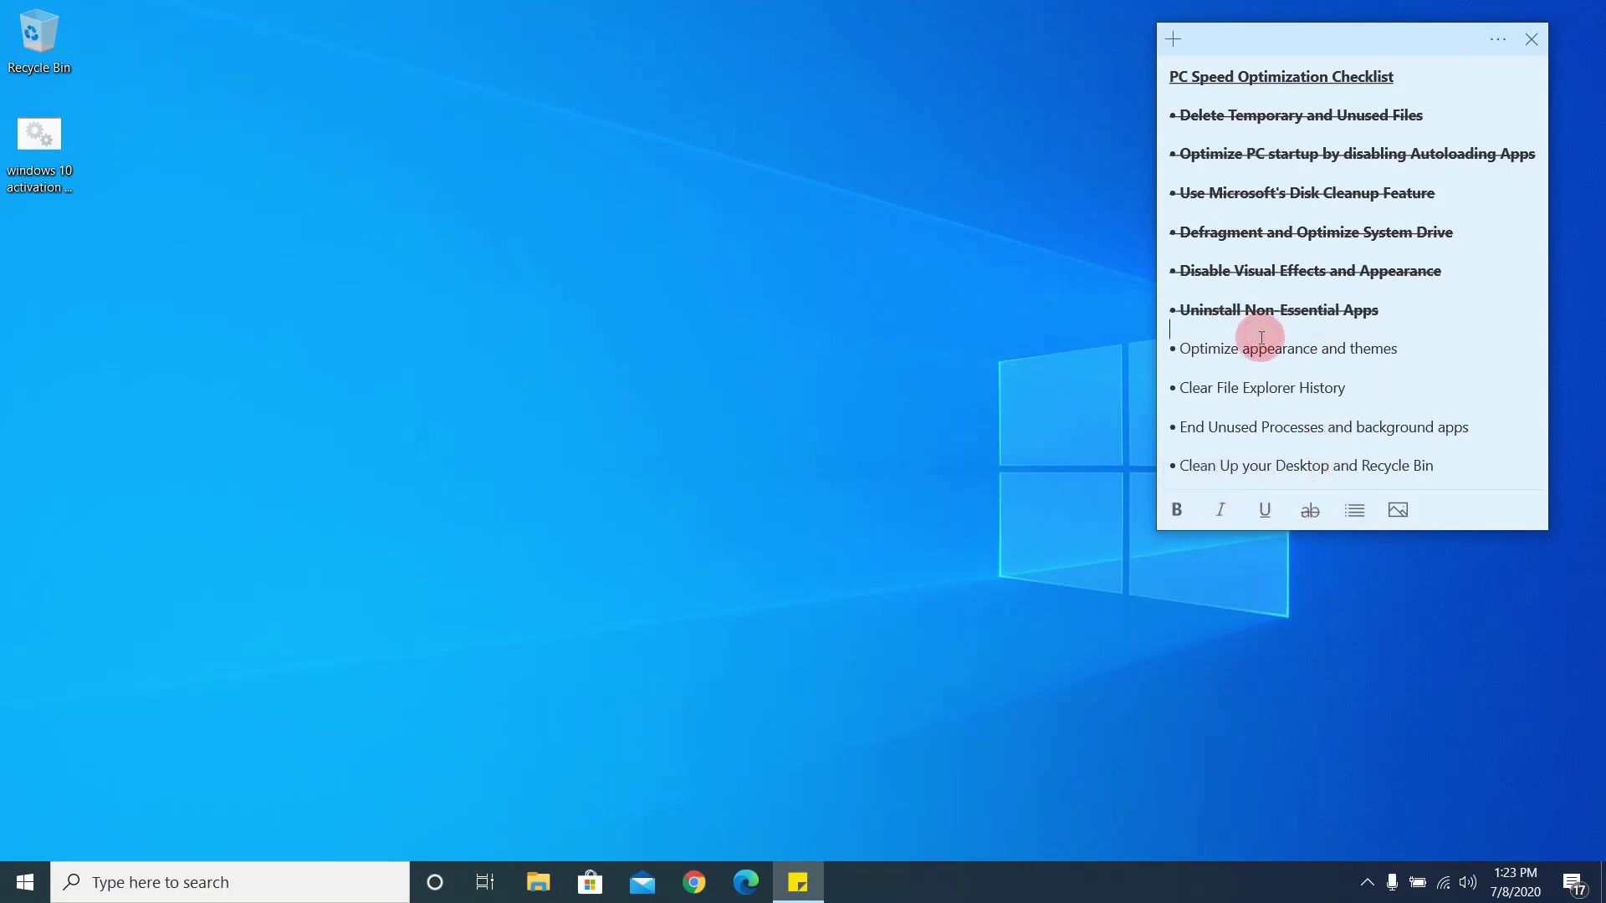
pyautogui.click(1180, 348)
pyautogui.rightClick(803, 273)
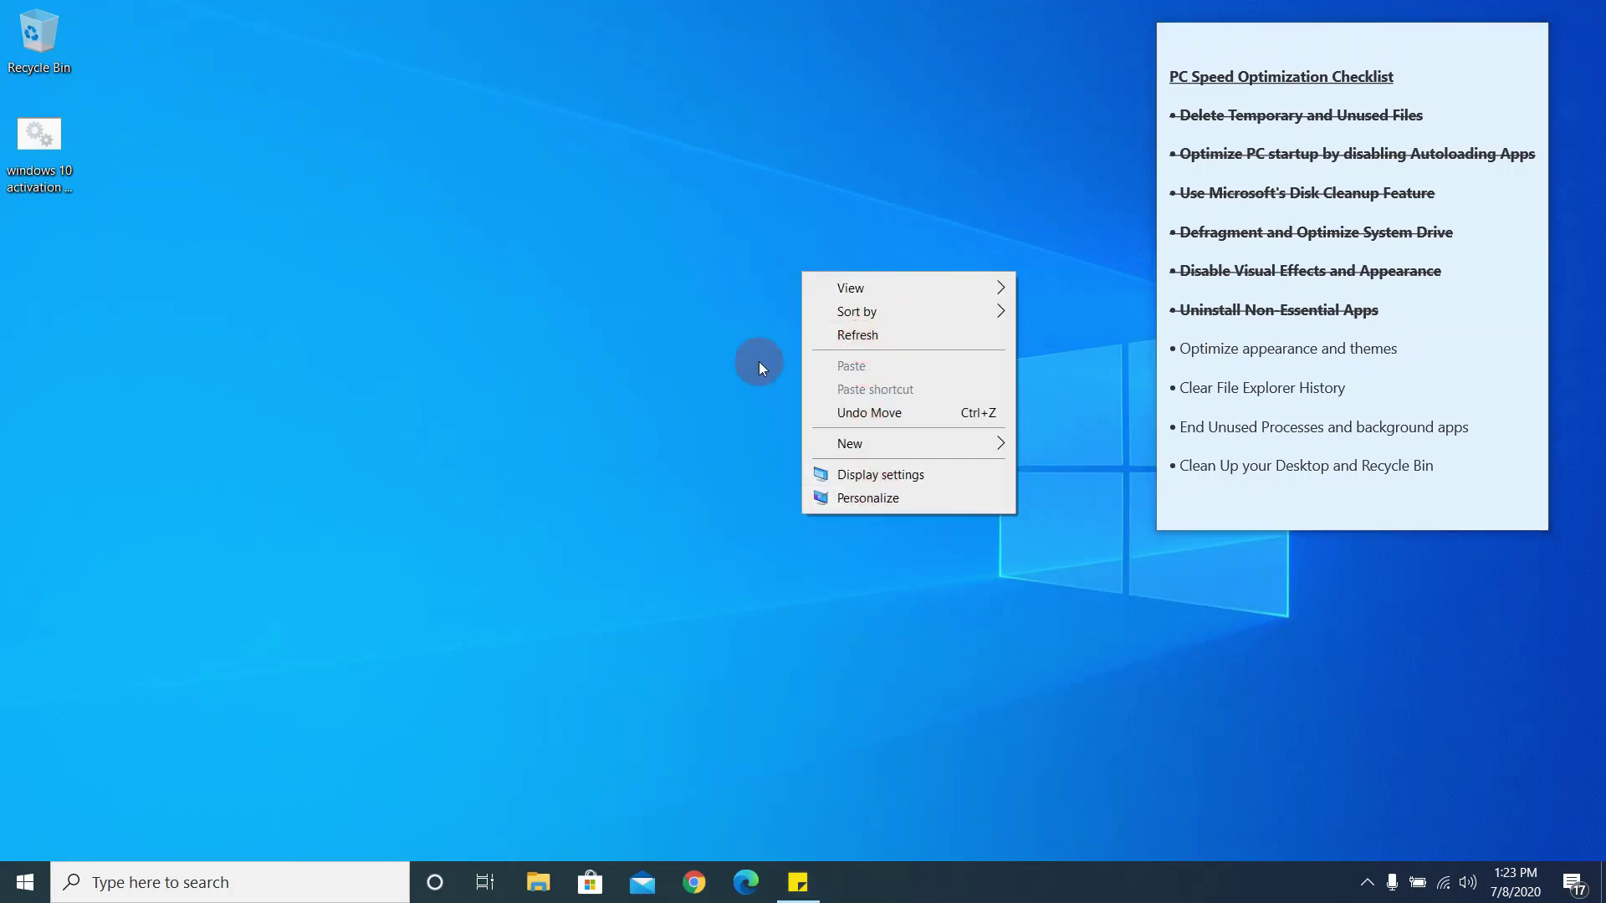
pyautogui.click(629, 269)
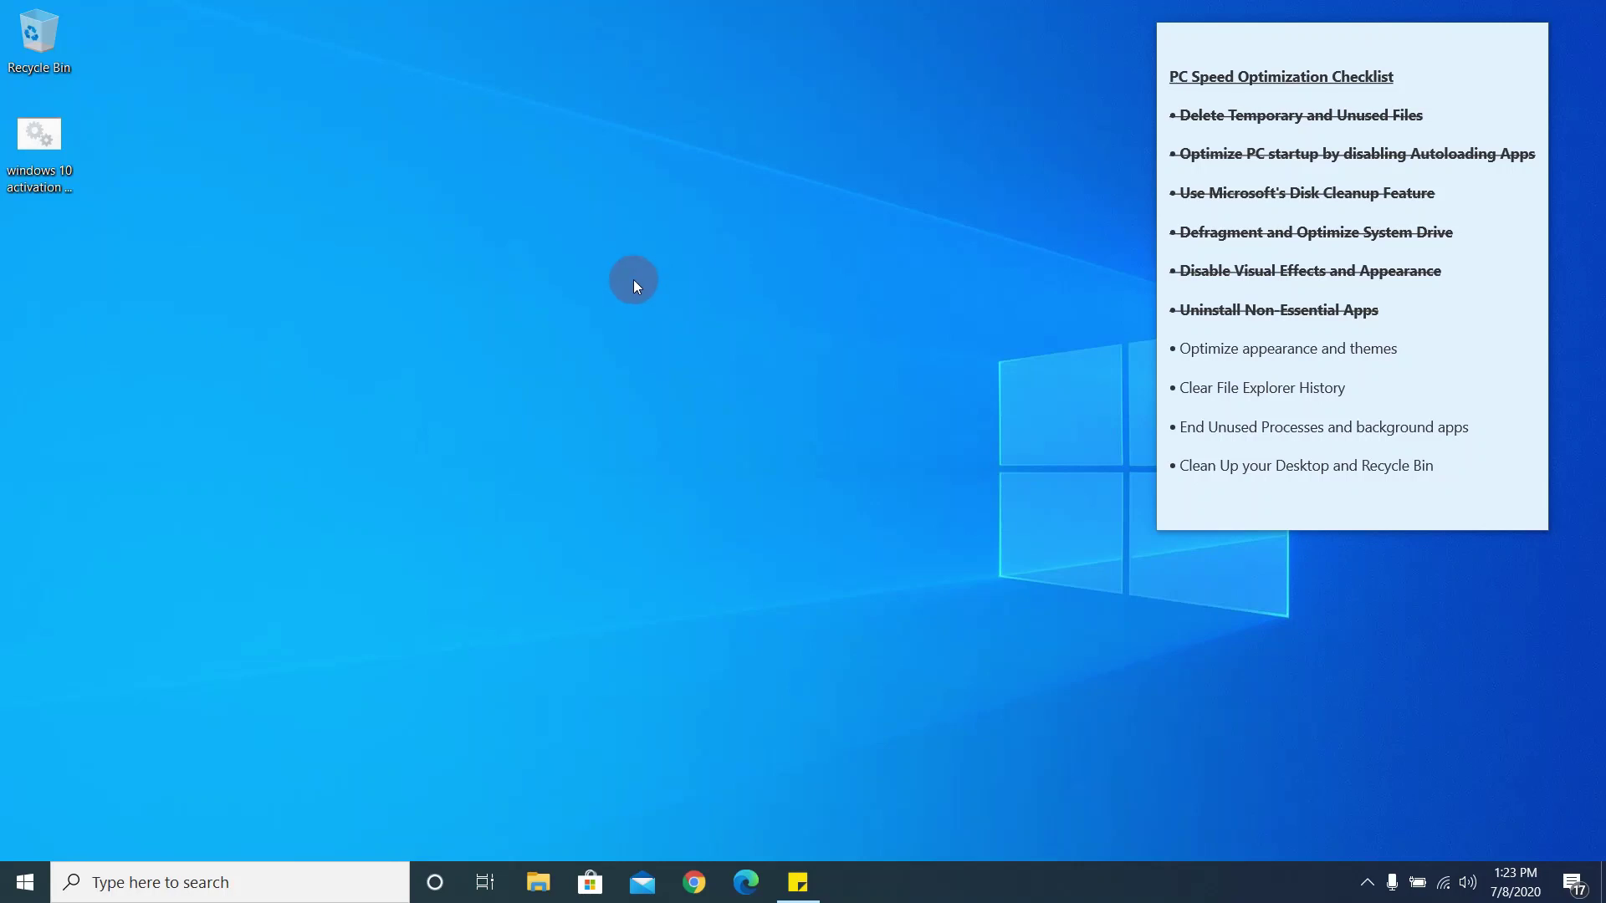
# Open the desktop personalization settings and turn off Transparency effects under Colors.
pyautogui.rightClick(555, 303)
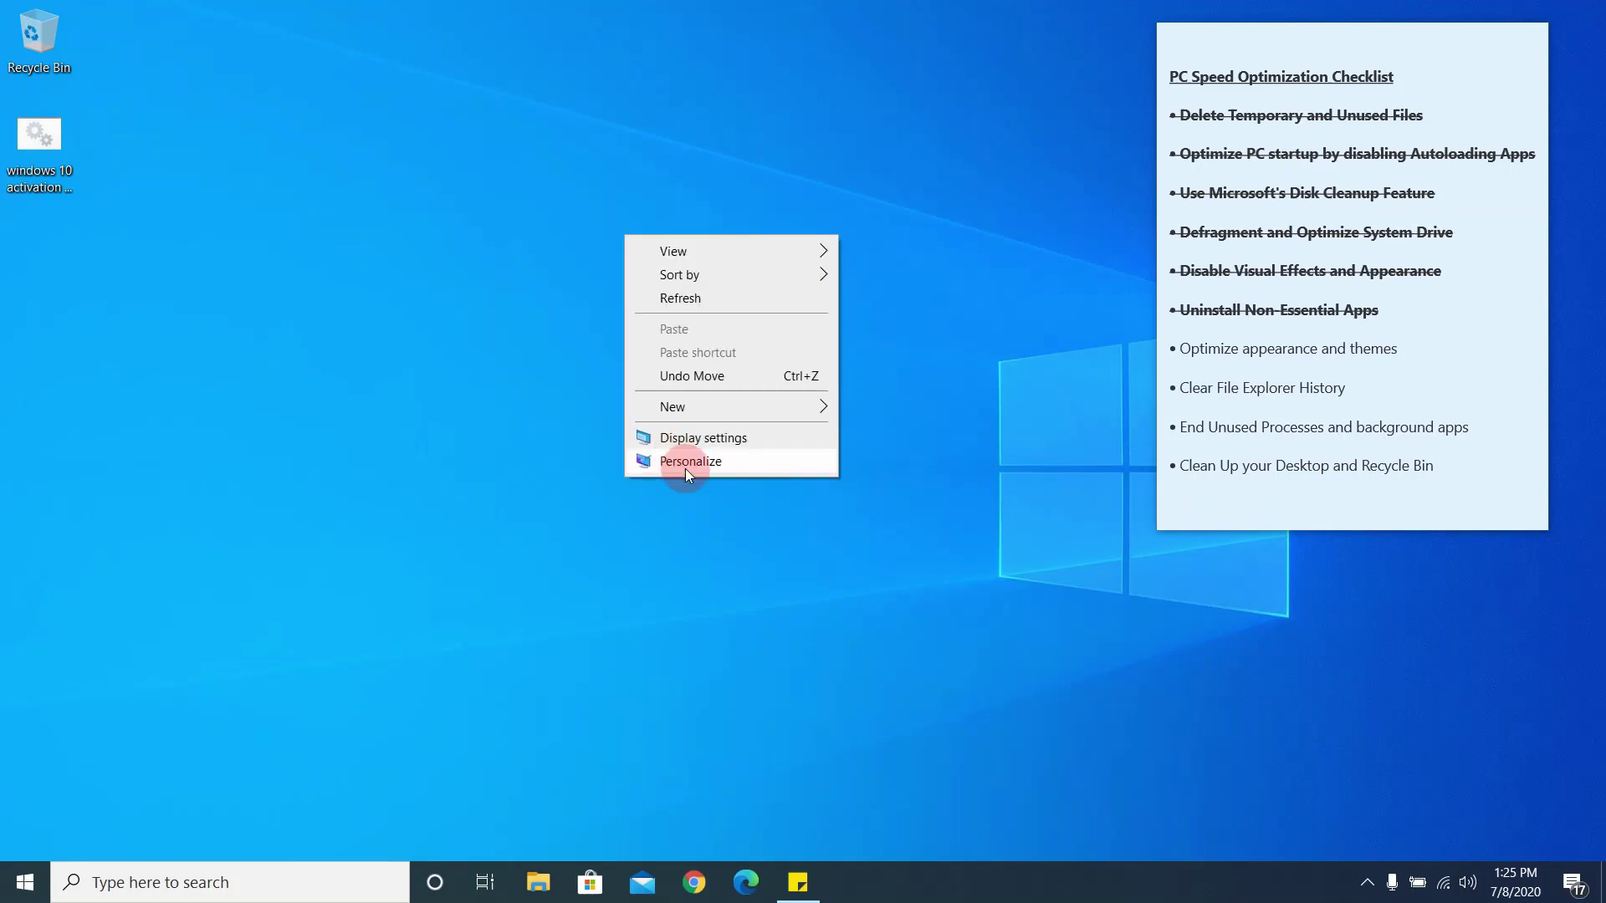
pyautogui.click(669, 462)
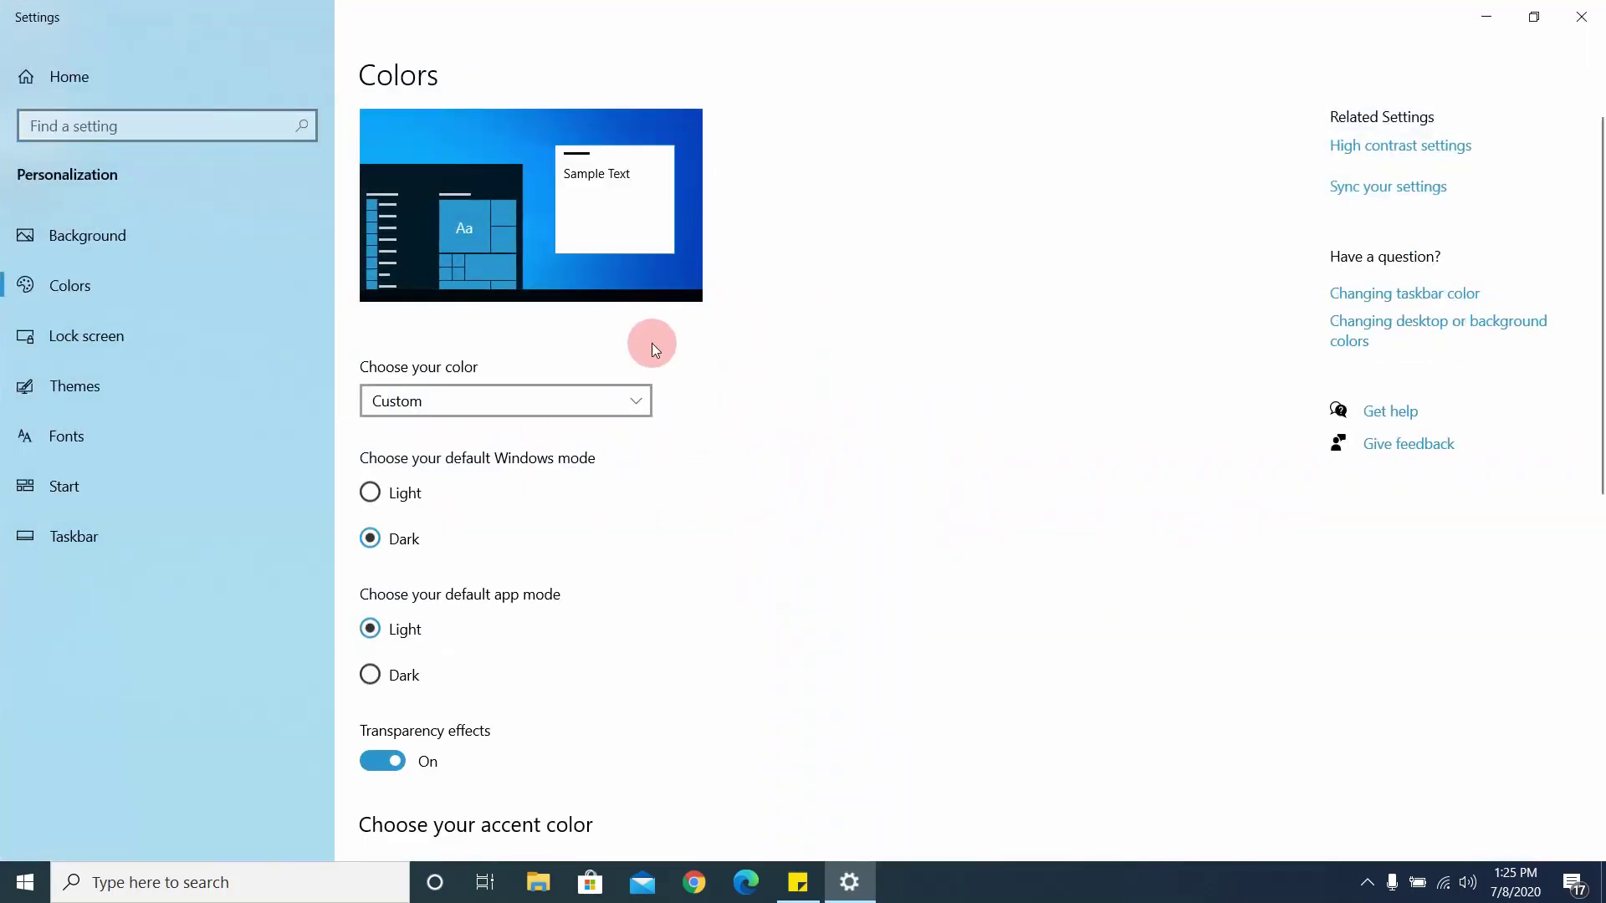
pyautogui.scroll(-5, 651, 343)
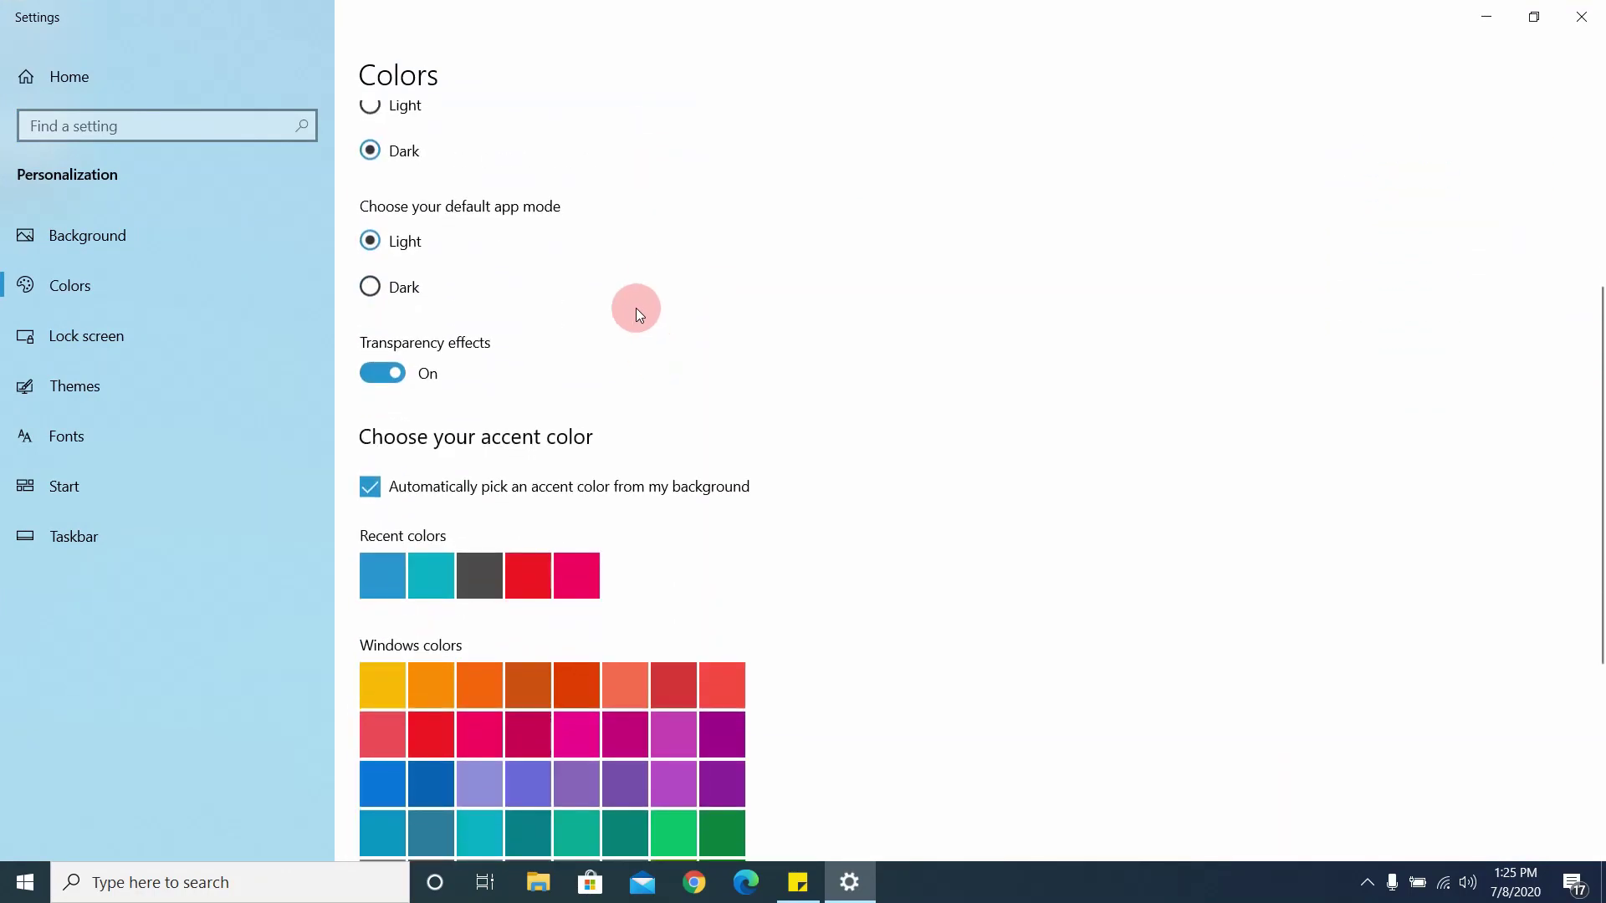
pyautogui.scroll(2, 636, 313)
pyautogui.scroll(-3, 636, 323)
pyautogui.scroll(3, 624, 316)
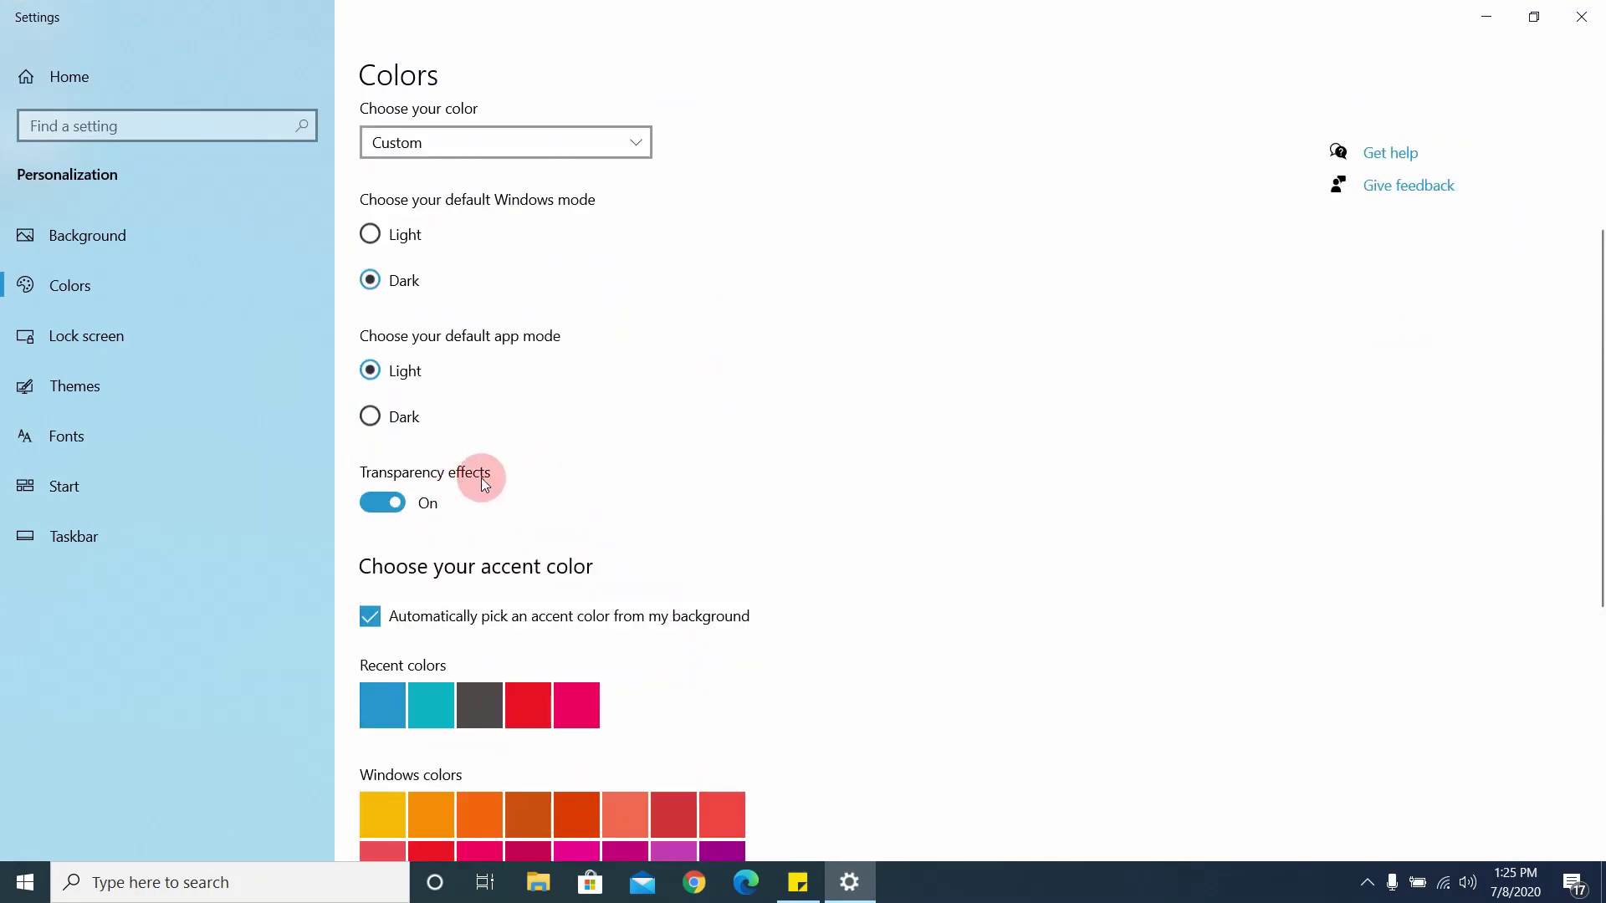
pyautogui.click(394, 510)
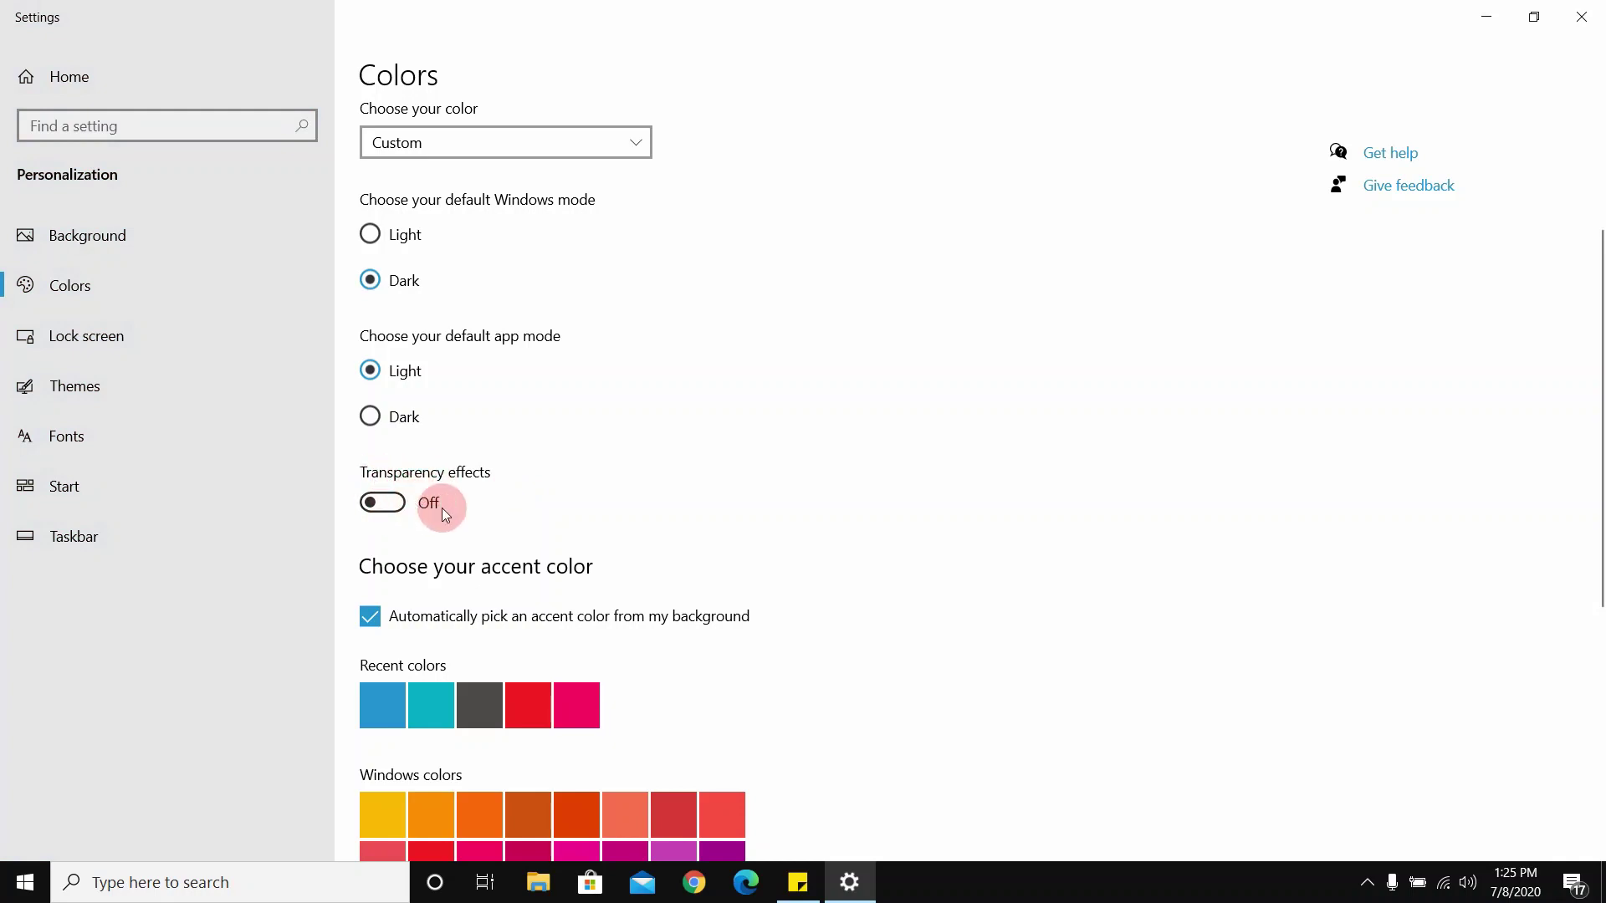
# Set the desktop background picture to the blue Windows logo image, close Settings and refresh the desktop.
pyautogui.scroll(-1, 490, 490)
pyautogui.click(167, 236)
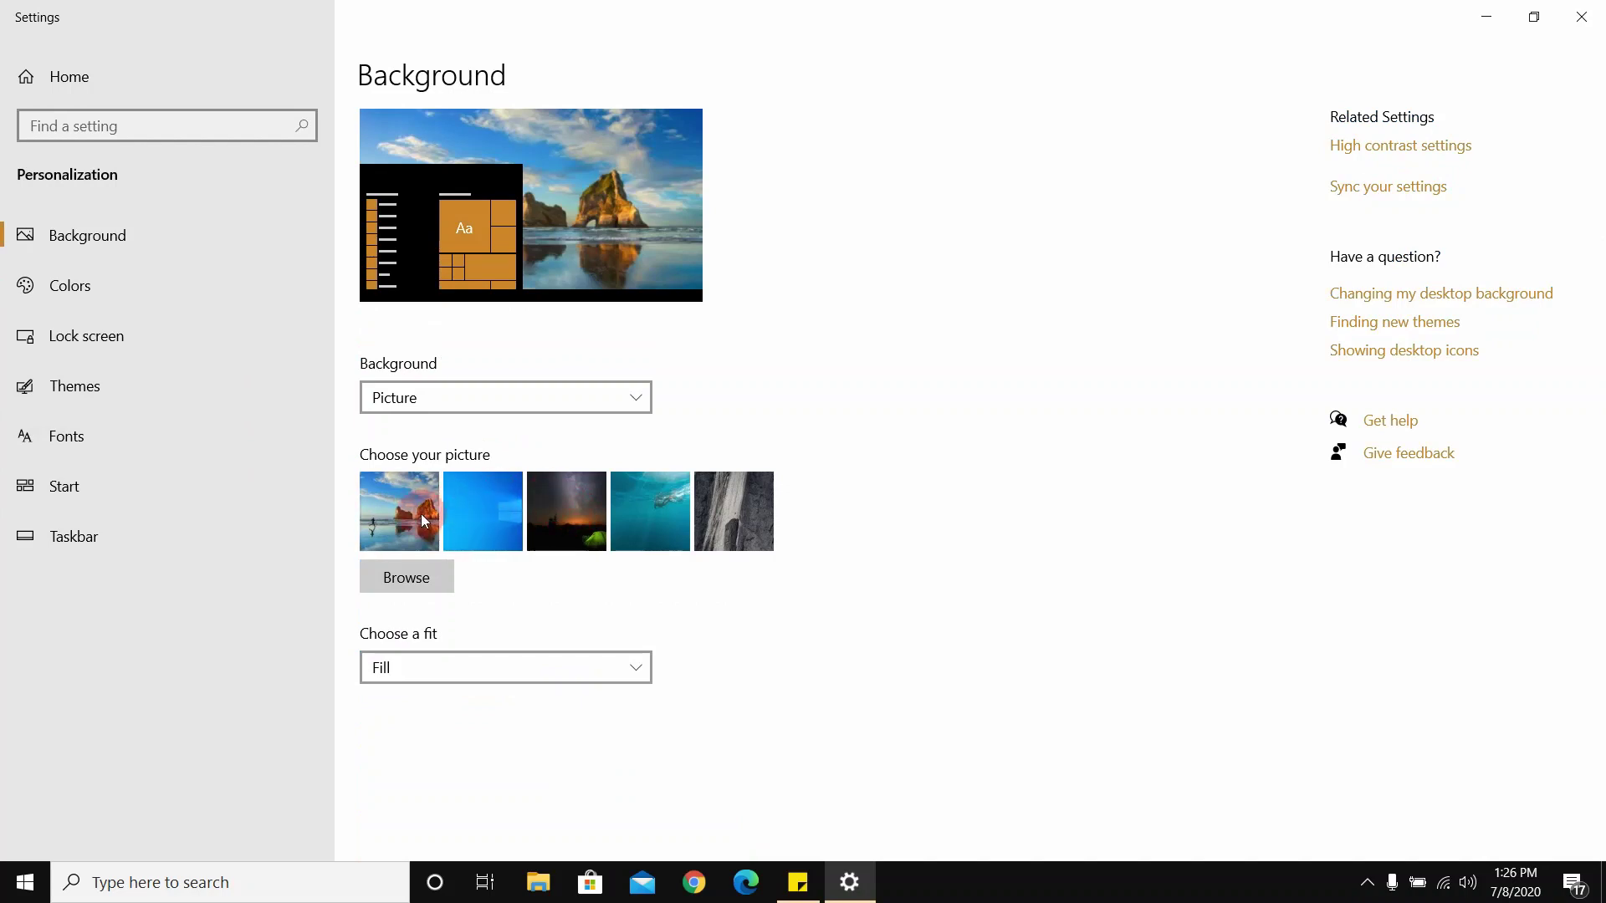
pyautogui.click(477, 503)
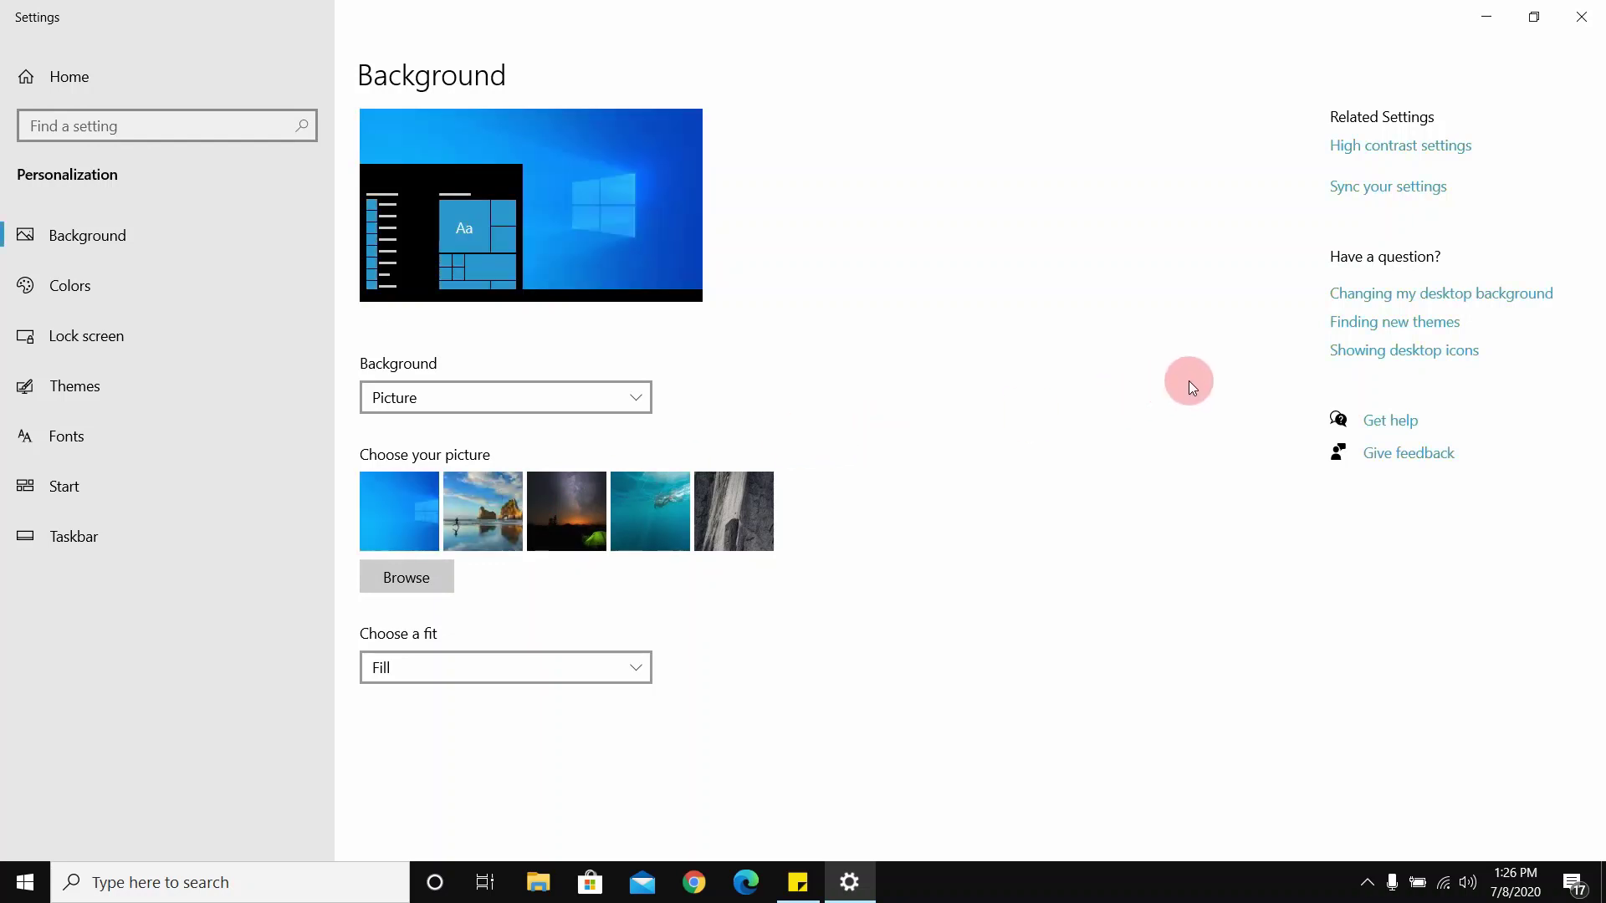
pyautogui.click(1582, 17)
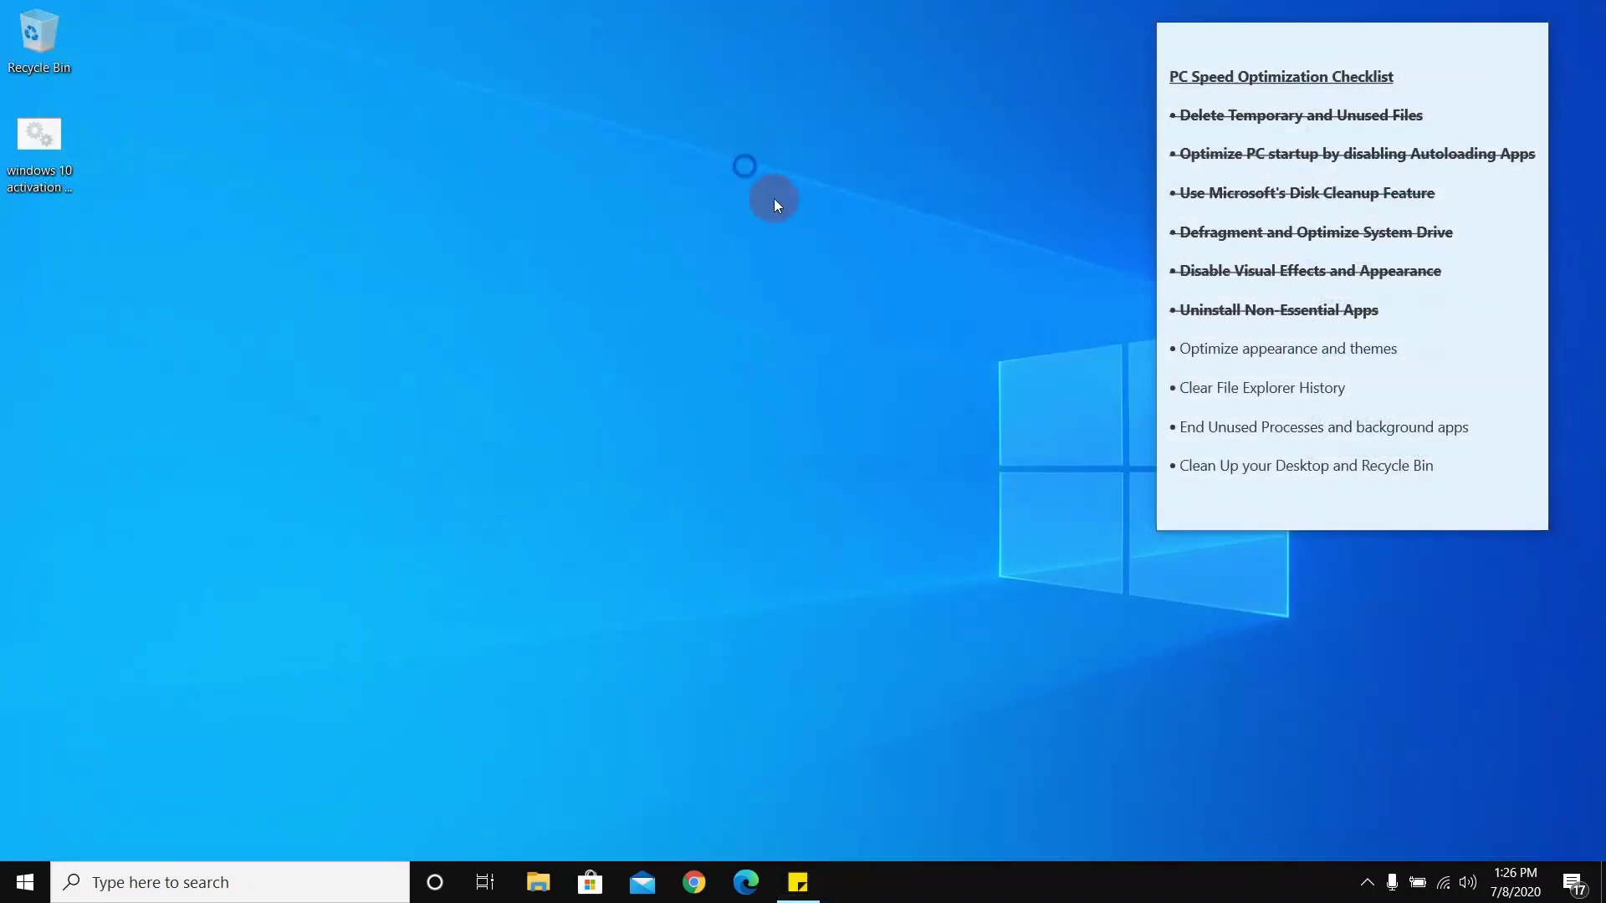
pyautogui.rightClick(743, 165)
pyautogui.click(793, 228)
# Make the checklist item "Optimize appearance and themes" bold and strike it through.
pyautogui.tripleClick(1295, 349)
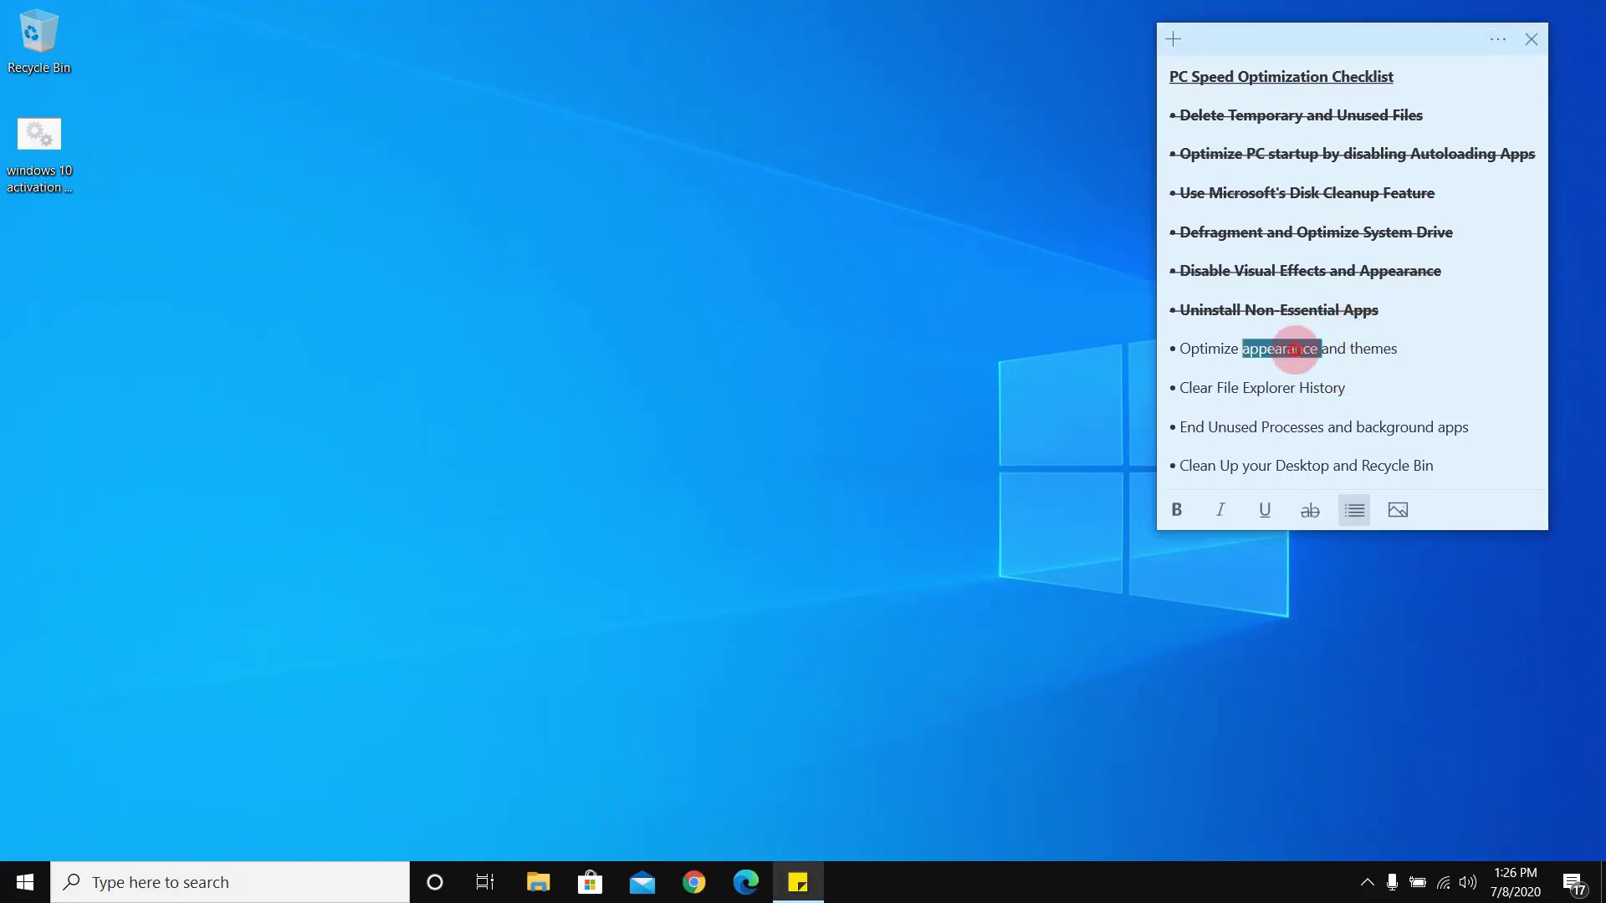
pyautogui.hotkey('ctrl', 'b')
pyautogui.click(1320, 510)
# Clear the File Explorer history in Folder Options and confirm the dialog.
pyautogui.click(538, 881)
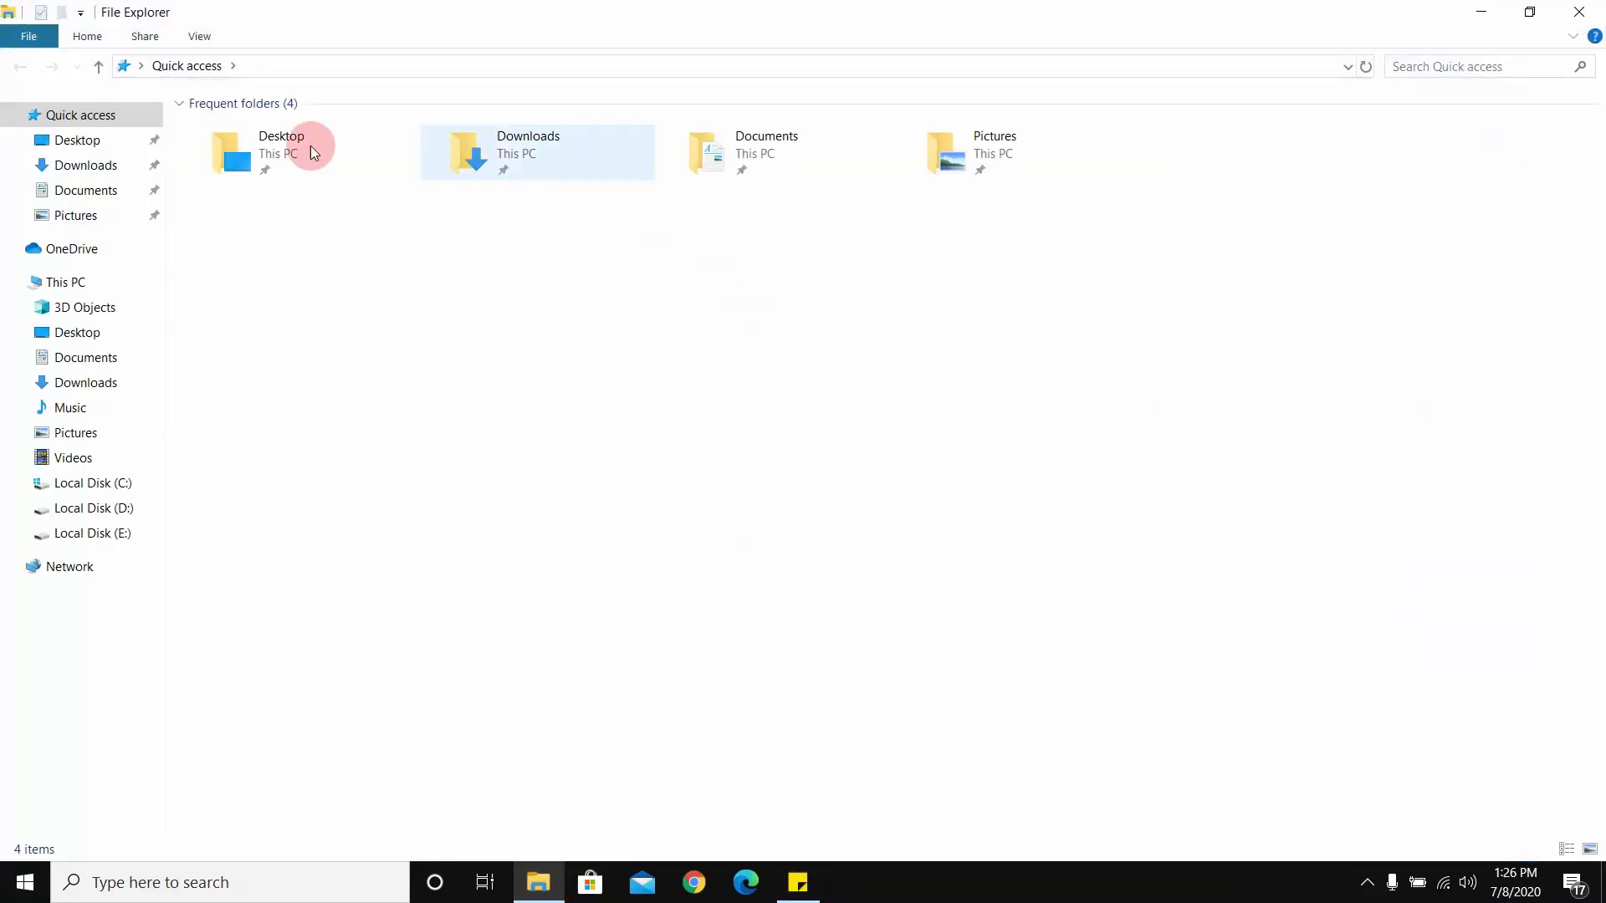
pyautogui.click(216, 46)
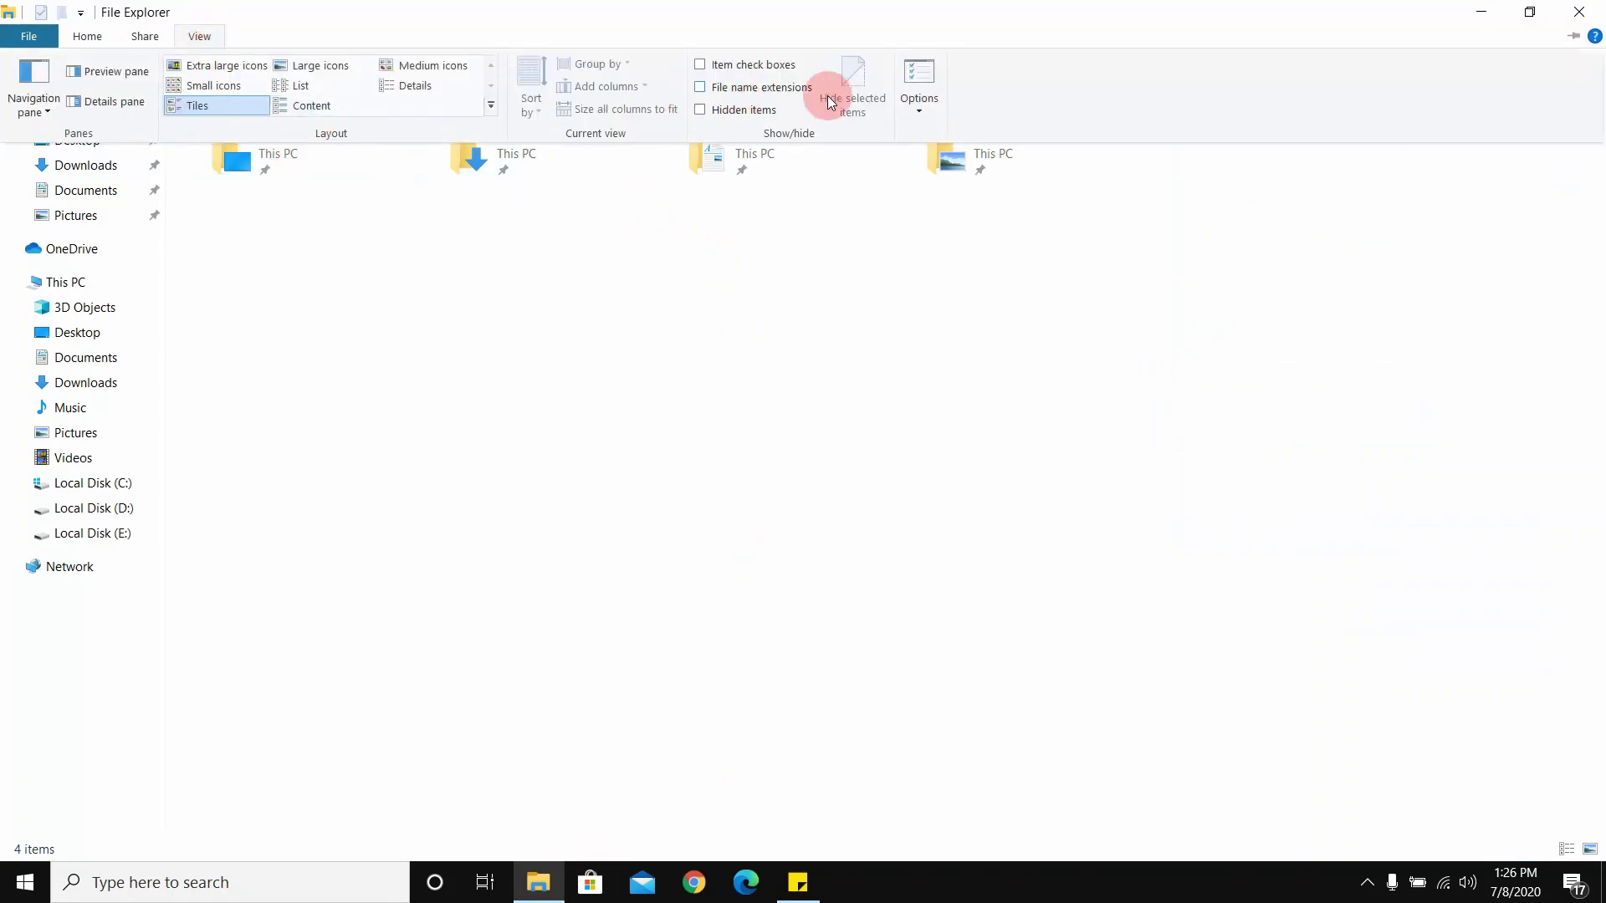
pyautogui.click(918, 115)
pyautogui.click(940, 132)
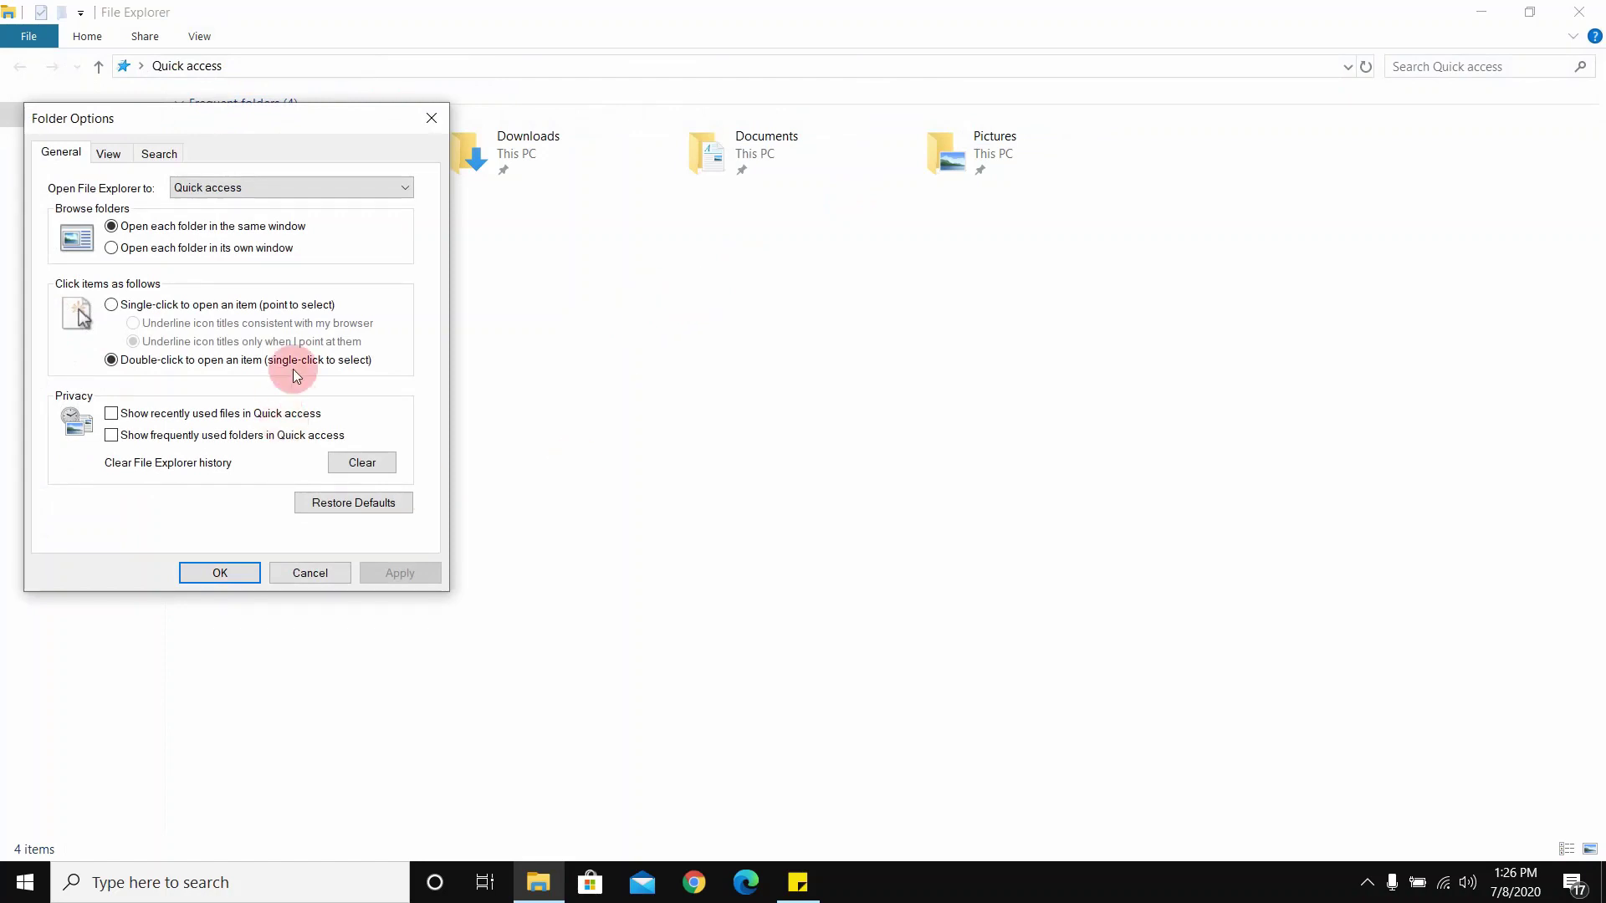
pyautogui.click(368, 463)
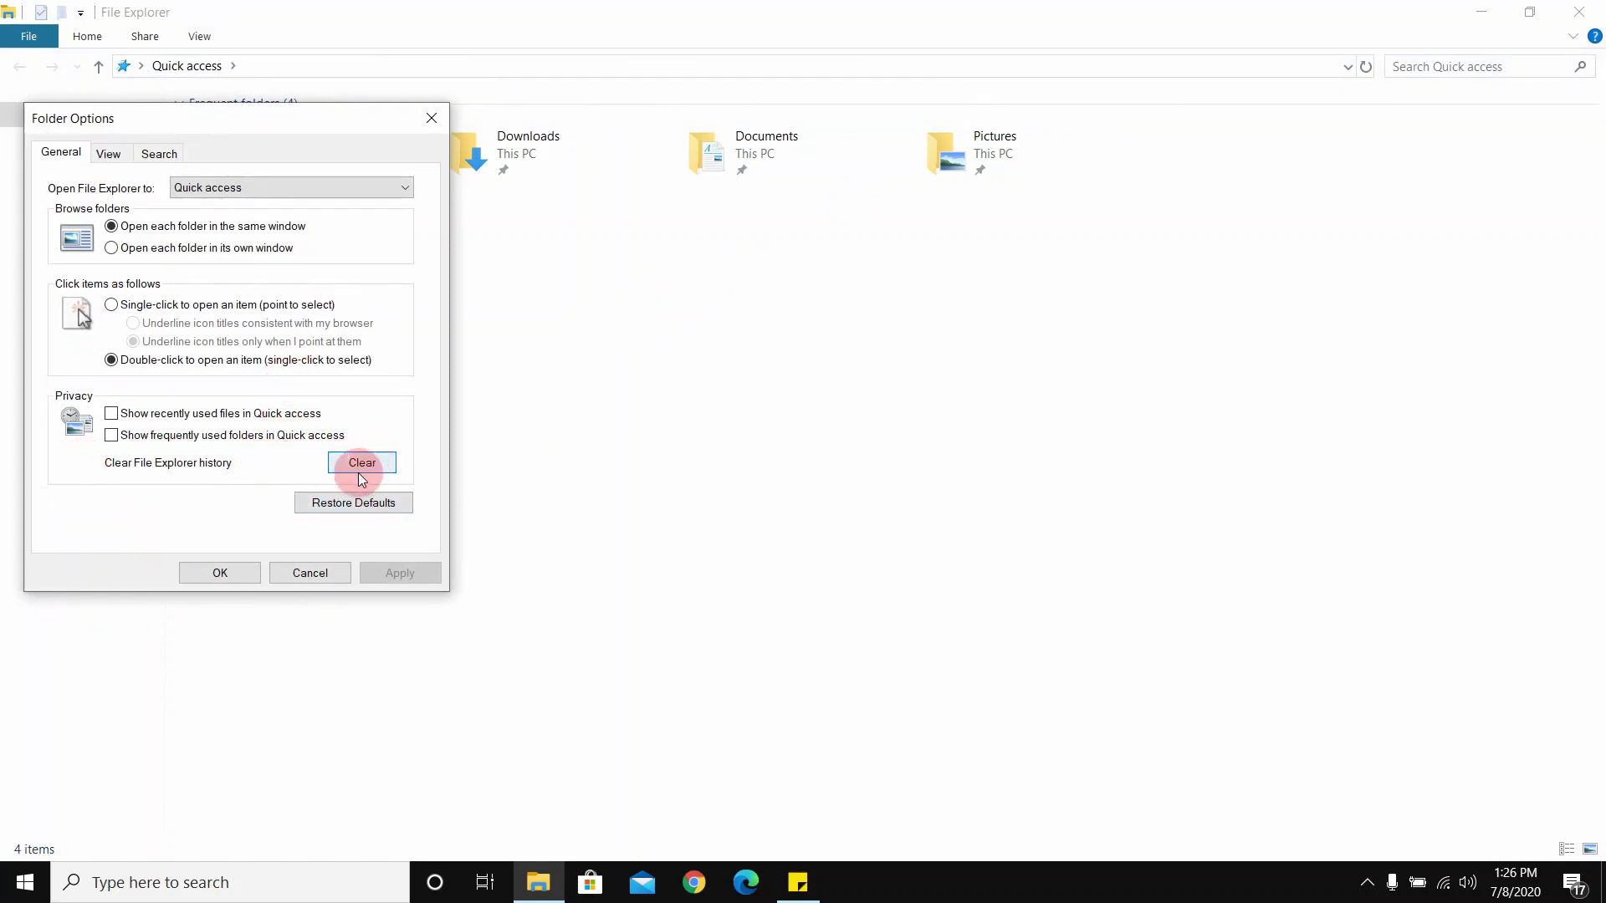
pyautogui.click(217, 576)
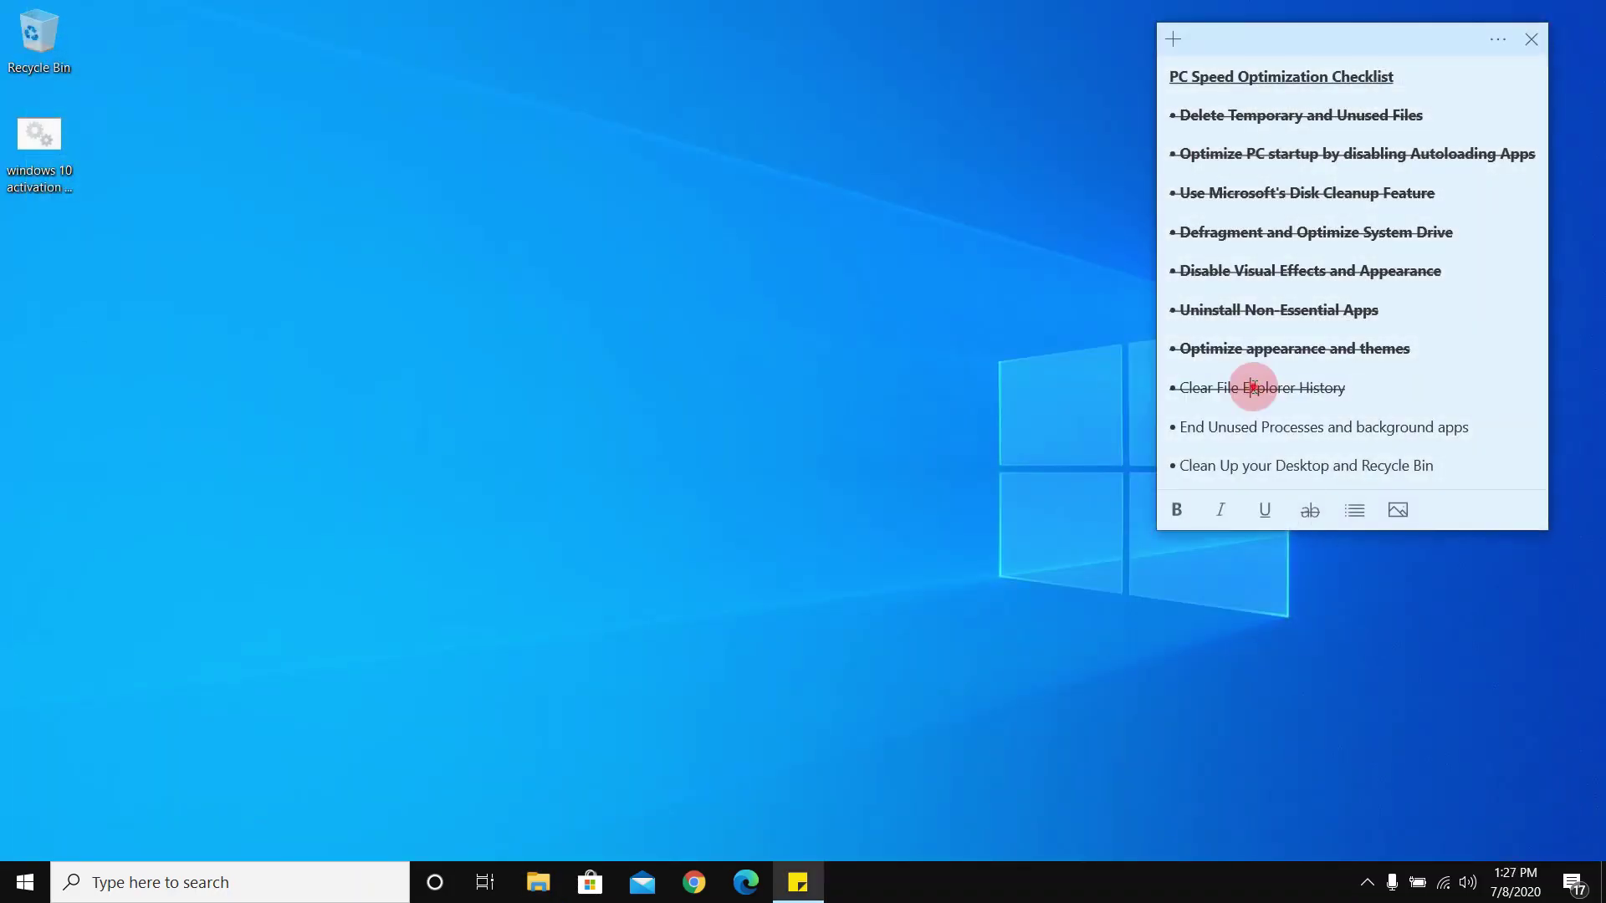
# Make the struck-through checklist item "Clear File Explorer History" bold.
pyautogui.tripleClick(1253, 387)
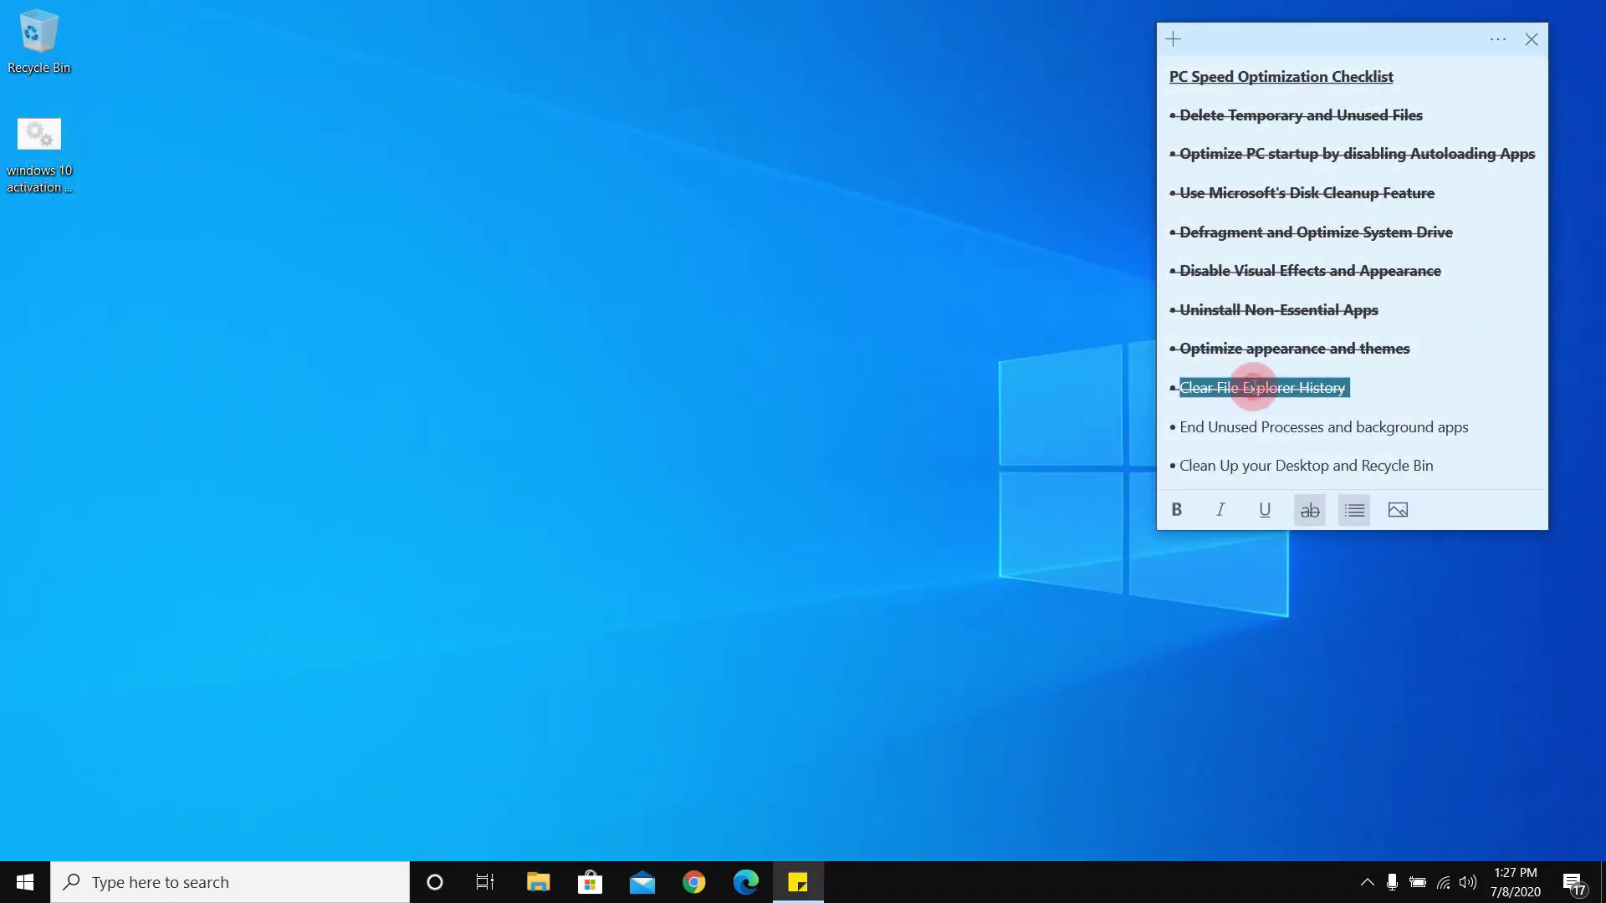
pyautogui.hotkey('ctrl', 'b')
pyautogui.click(1262, 397)
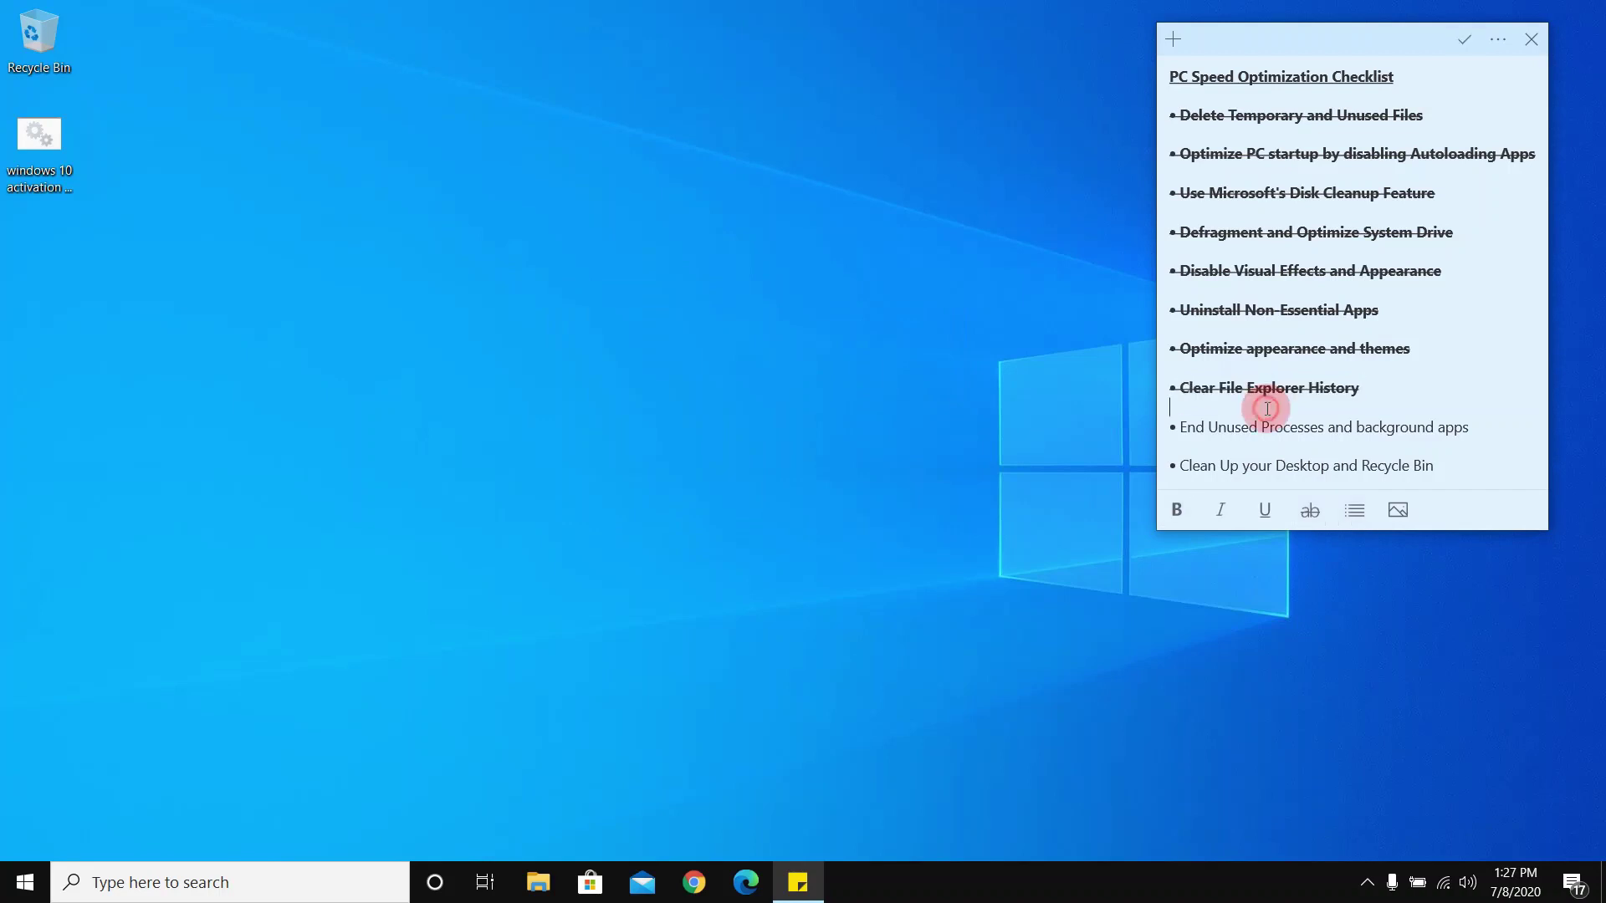
pyautogui.click(1180, 428)
pyautogui.moveTo(1180, 427); pyautogui.dragTo(1473, 427)
pyautogui.click(1484, 420)
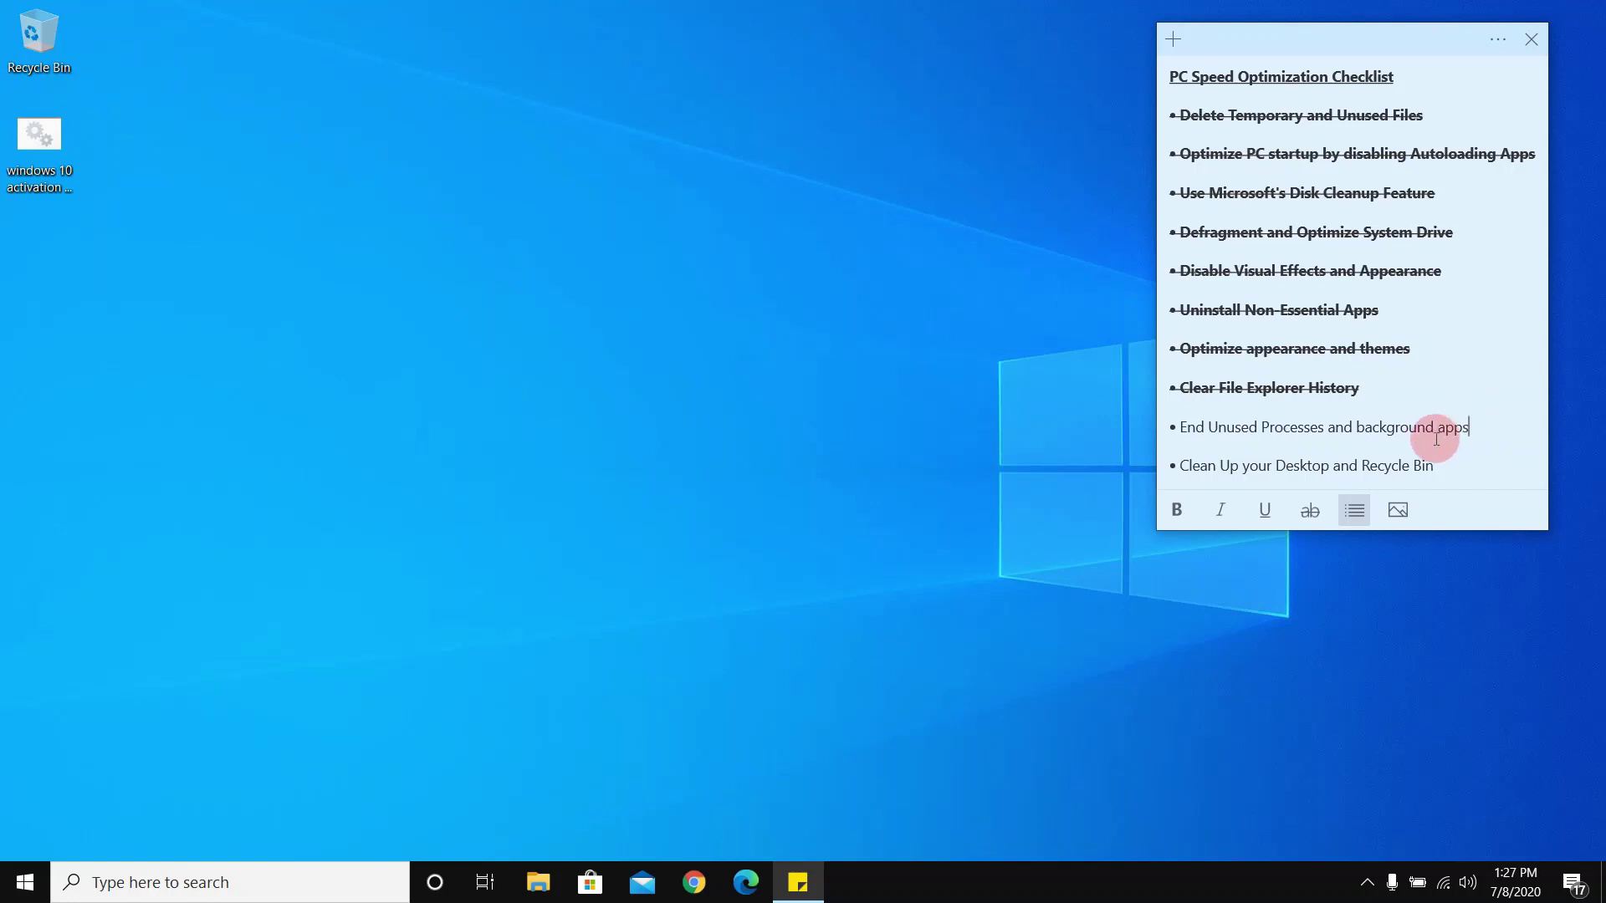
pyautogui.tripleClick(1451, 427)
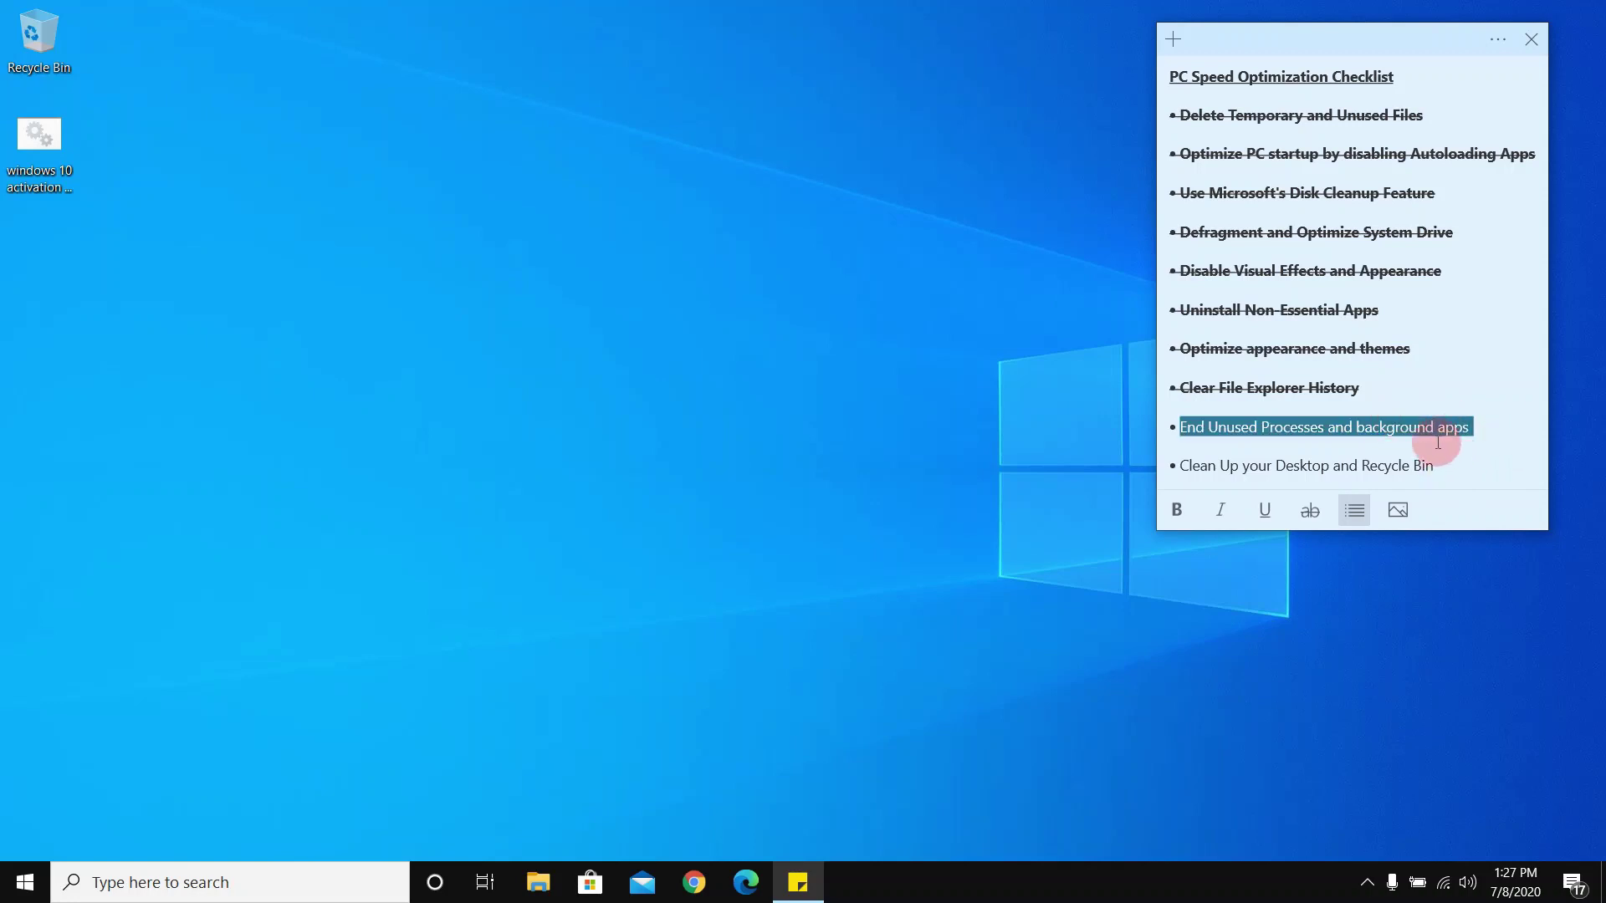
pyautogui.click(1382, 429)
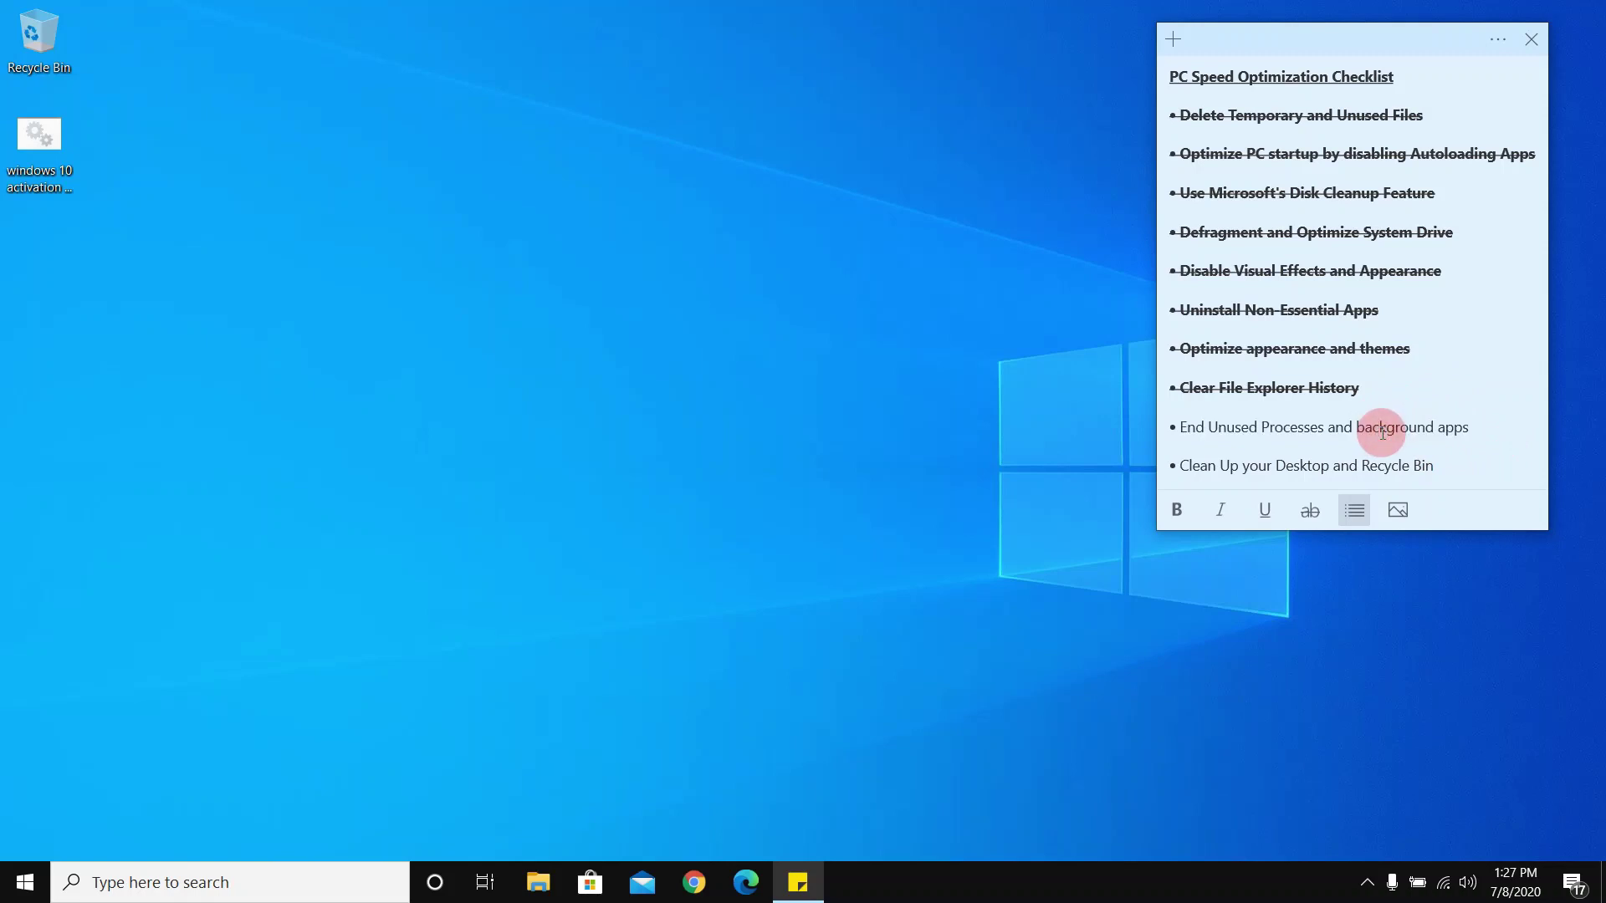
pyautogui.click(917, 244)
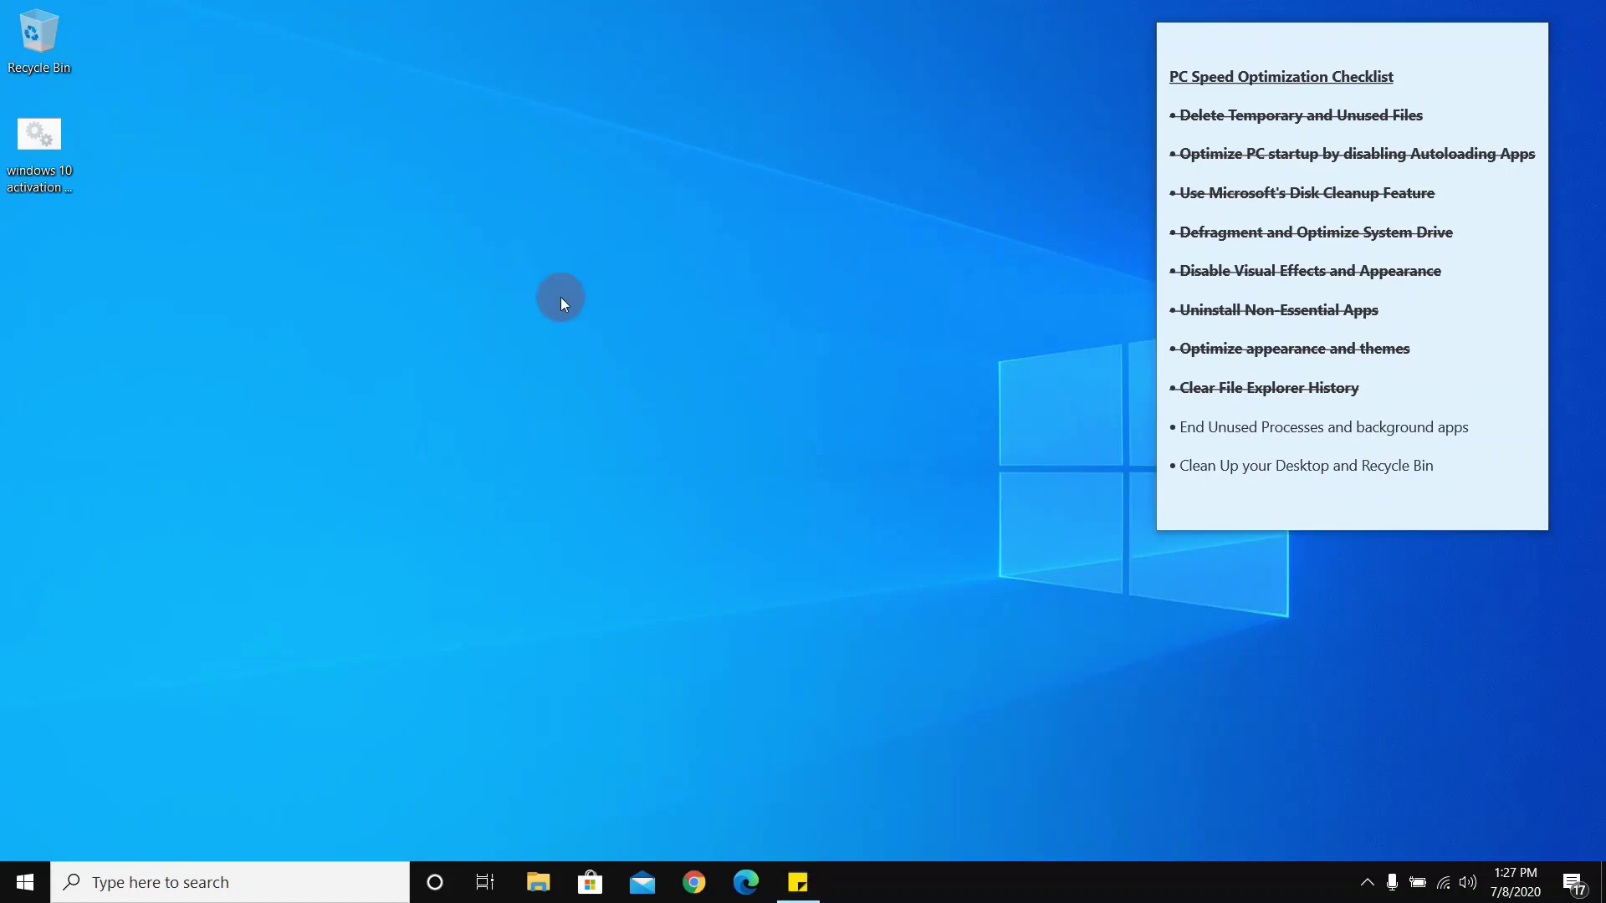
pyautogui.rightClick(1008, 882)
pyautogui.rightClick(940, 773)
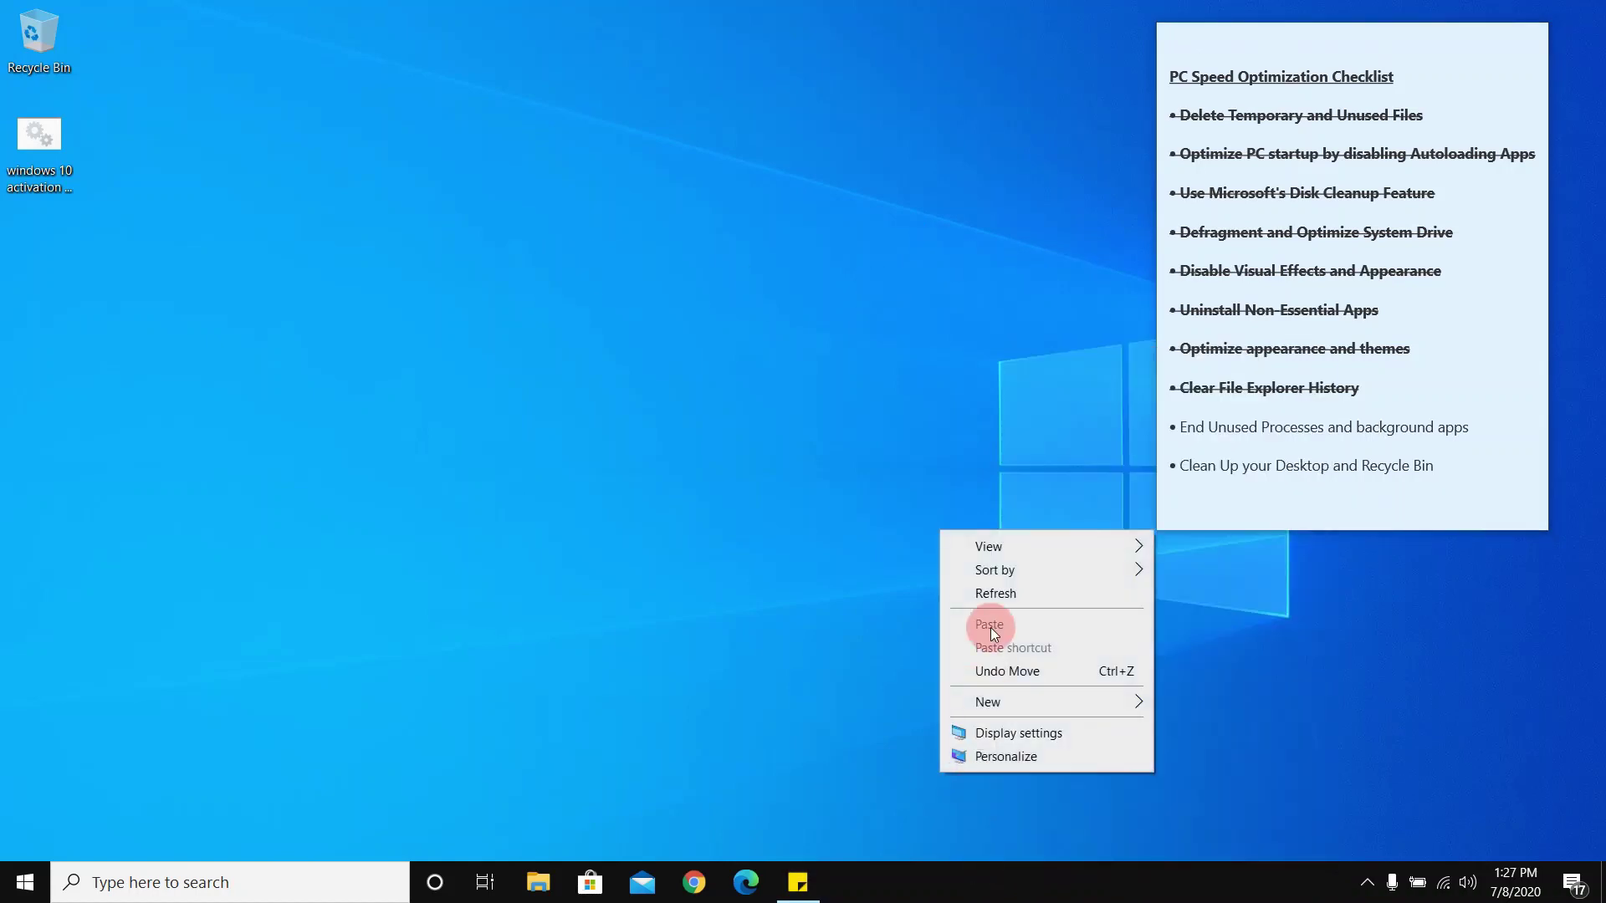
# Open Task Manager and end the Microsoft Office Click-to-Run background process.
pyautogui.click(996, 594)
pyautogui.rightClick(992, 885)
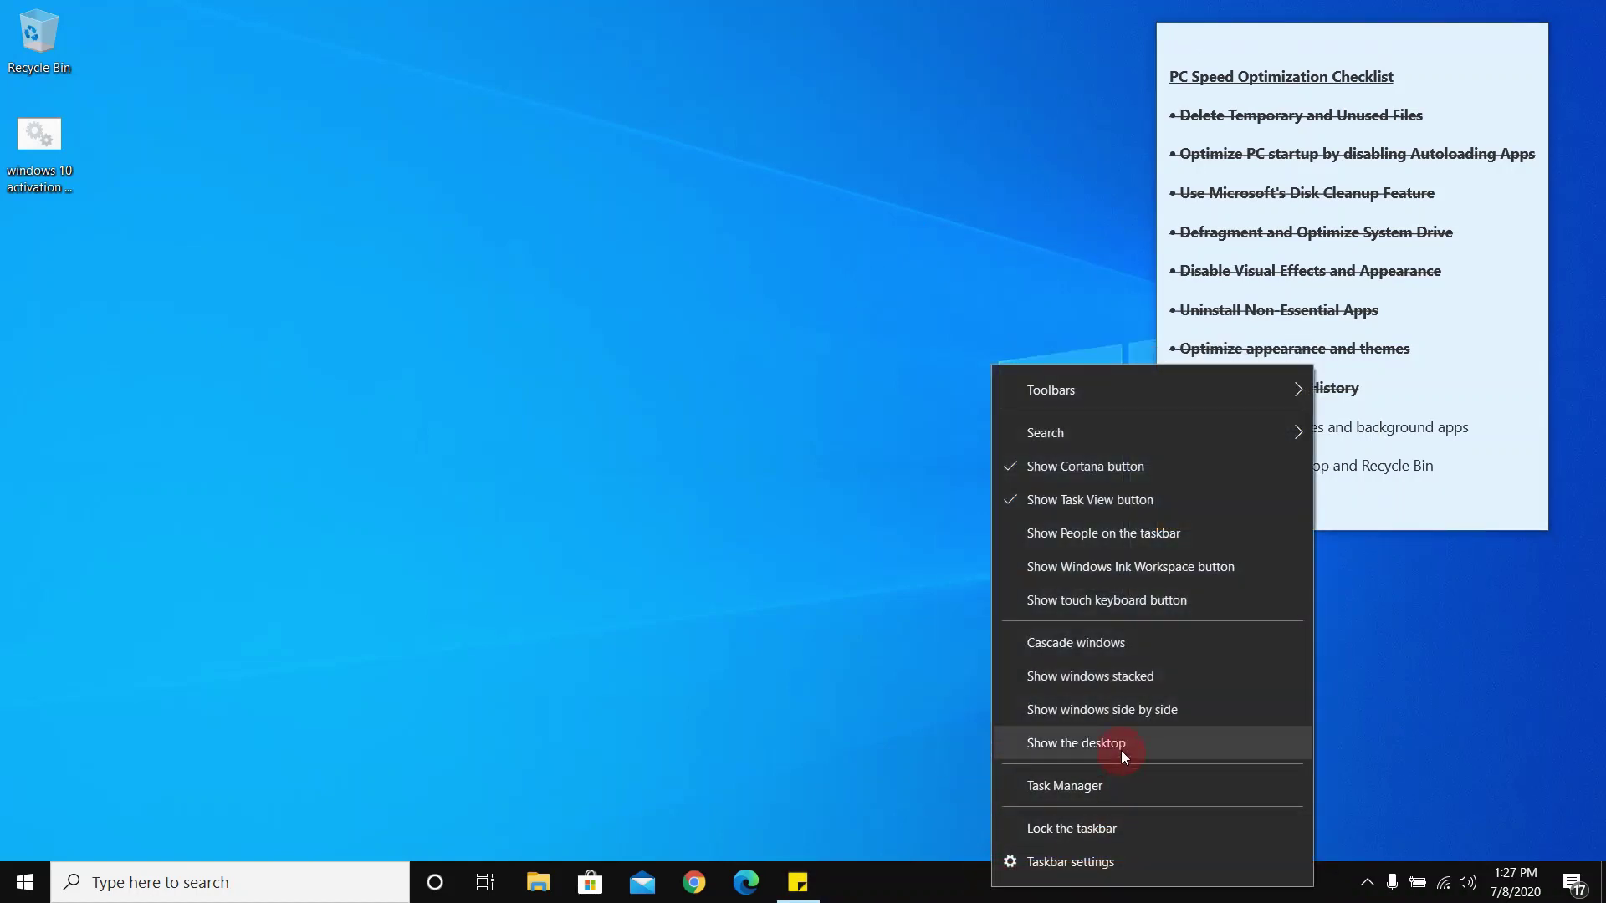
pyautogui.click(1079, 785)
pyautogui.scroll(-1, 540, 317)
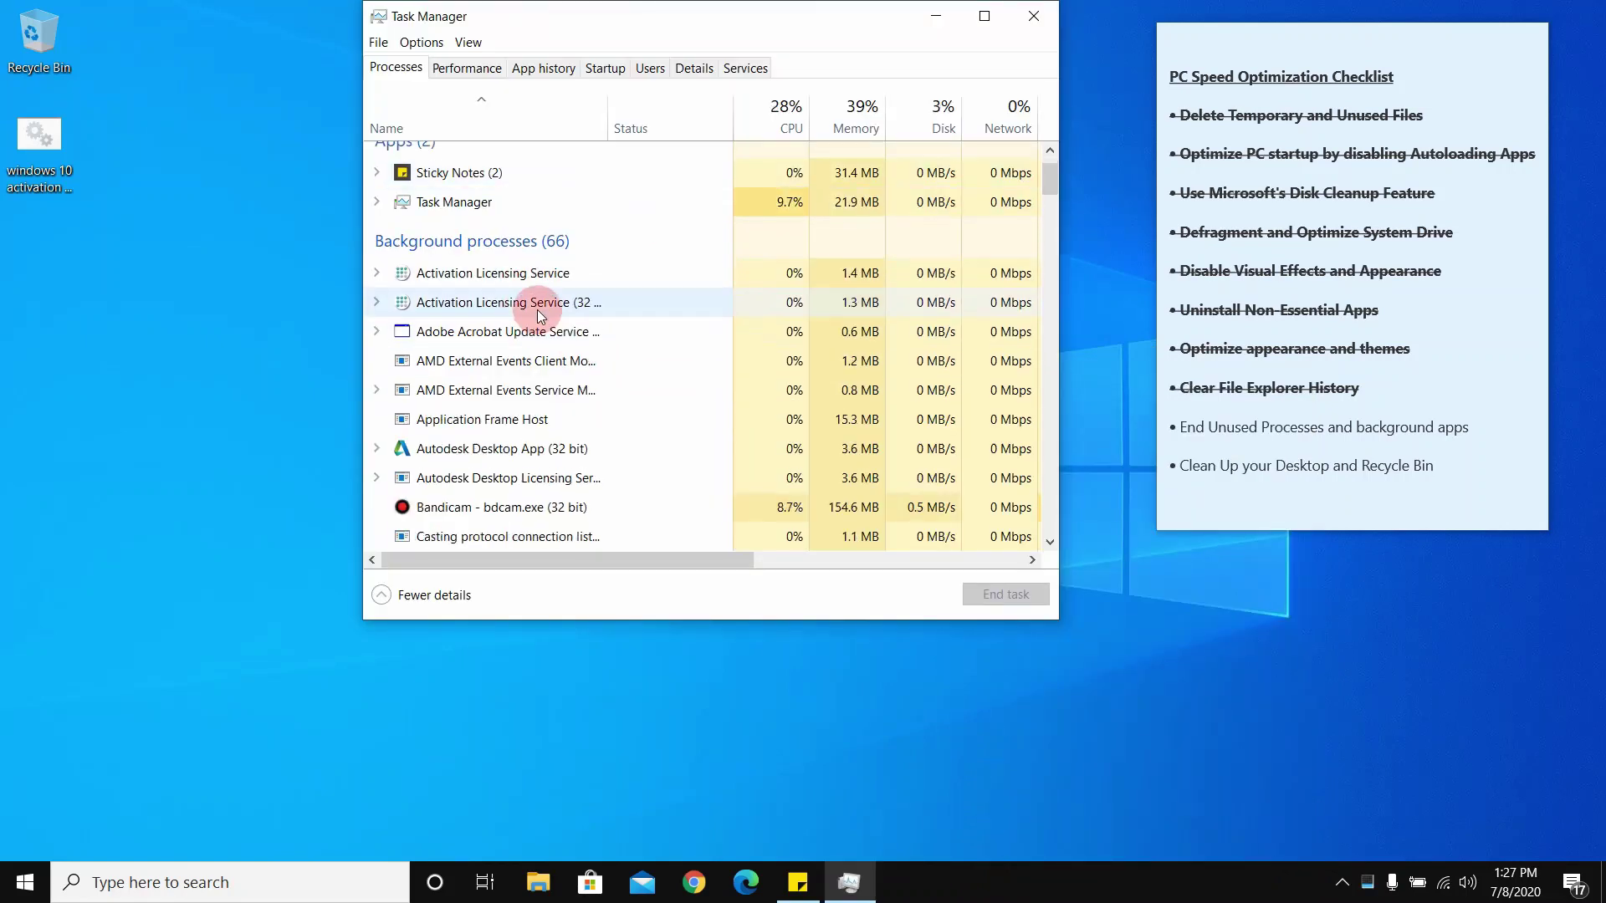
pyautogui.scroll(1, 539, 316)
pyautogui.scroll(-2, 586, 301)
pyautogui.scroll(2, 600, 313)
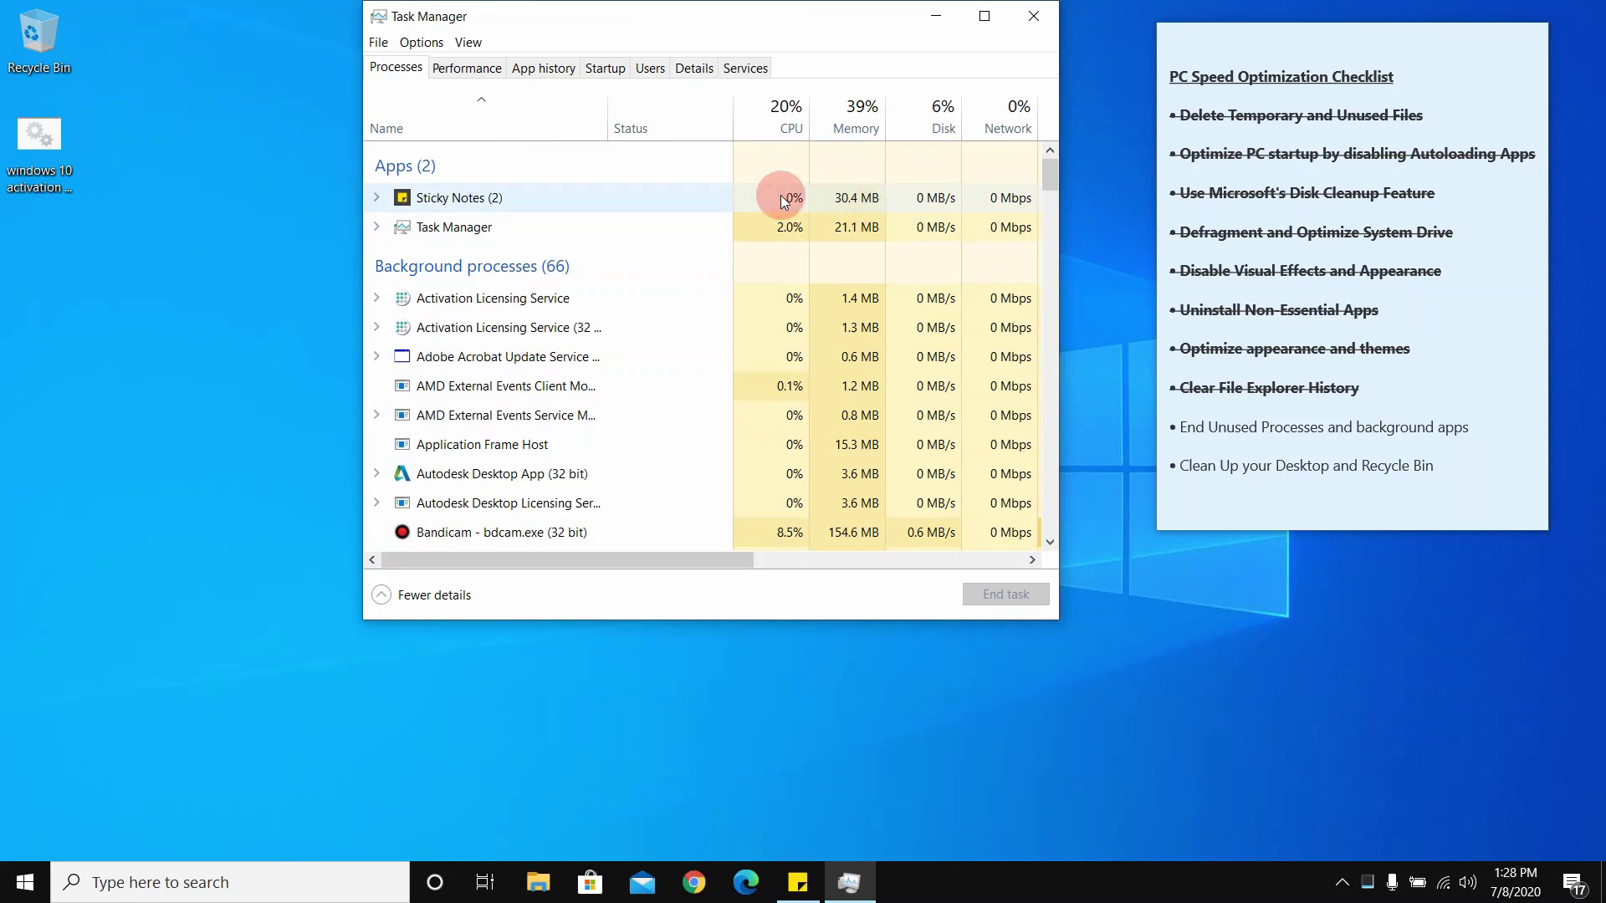
pyautogui.scroll(-5, 536, 384)
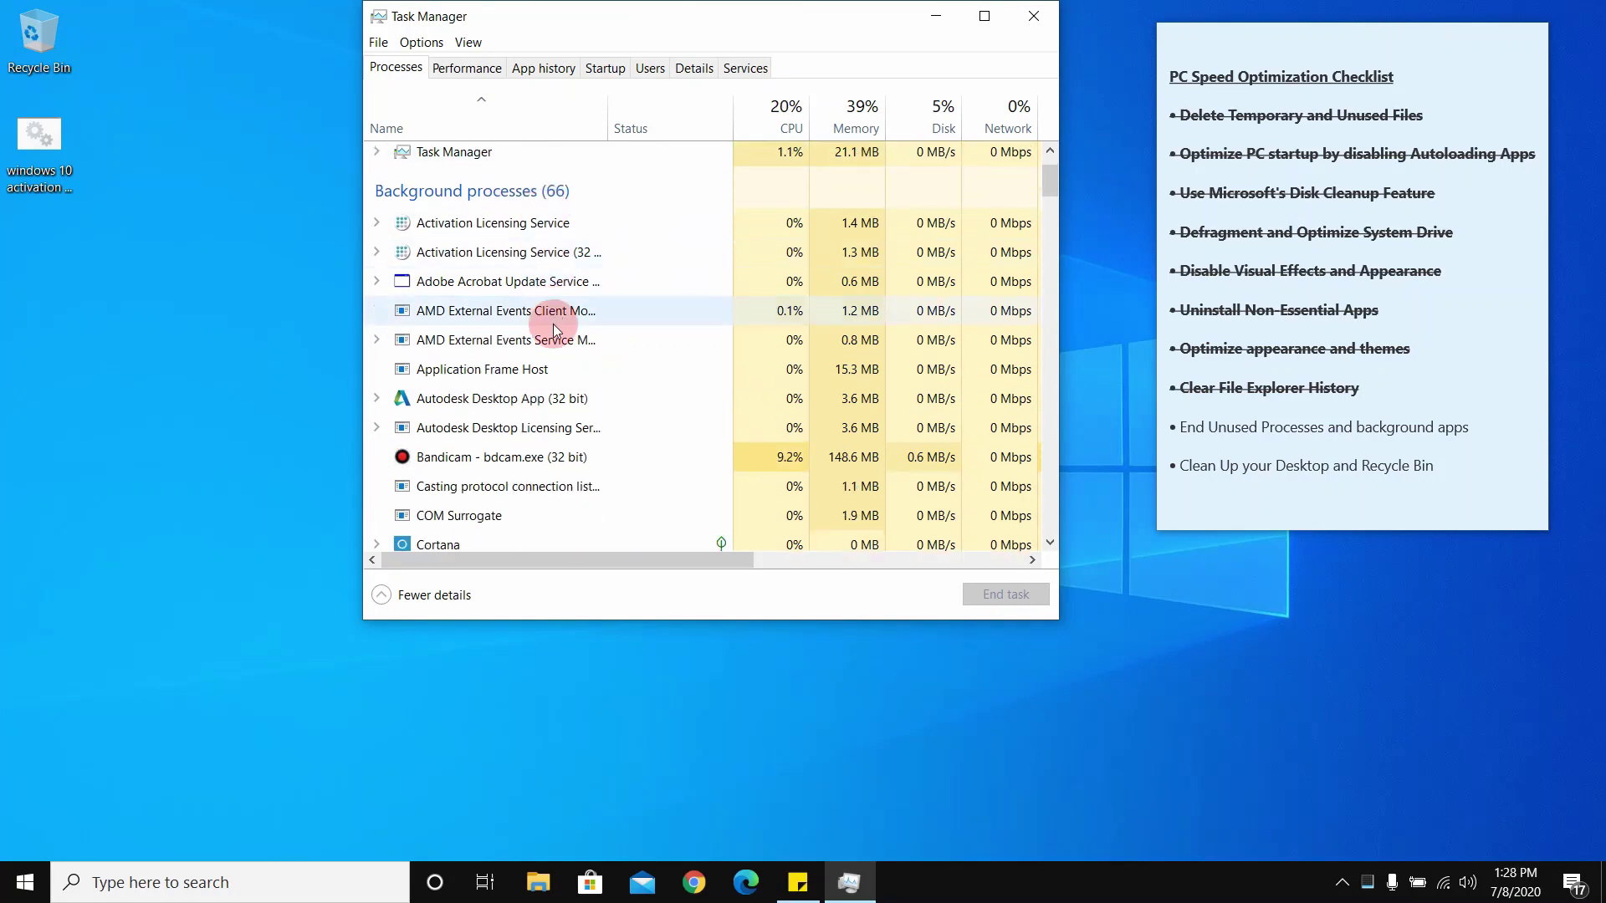
pyautogui.scroll(-6, 536, 419)
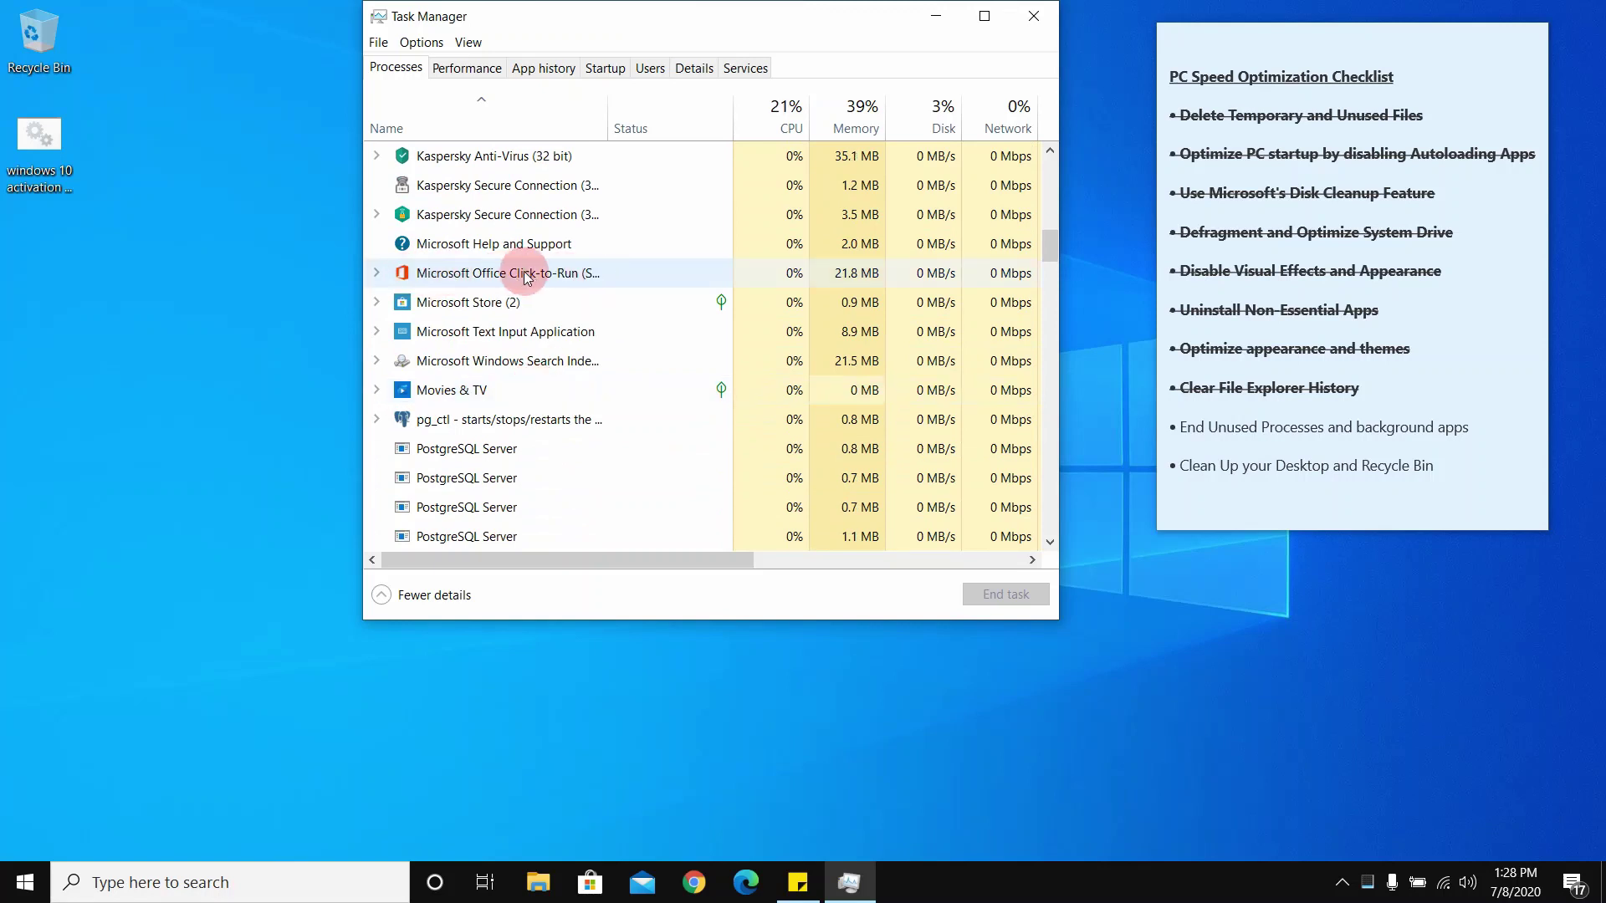
pyautogui.click(585, 275)
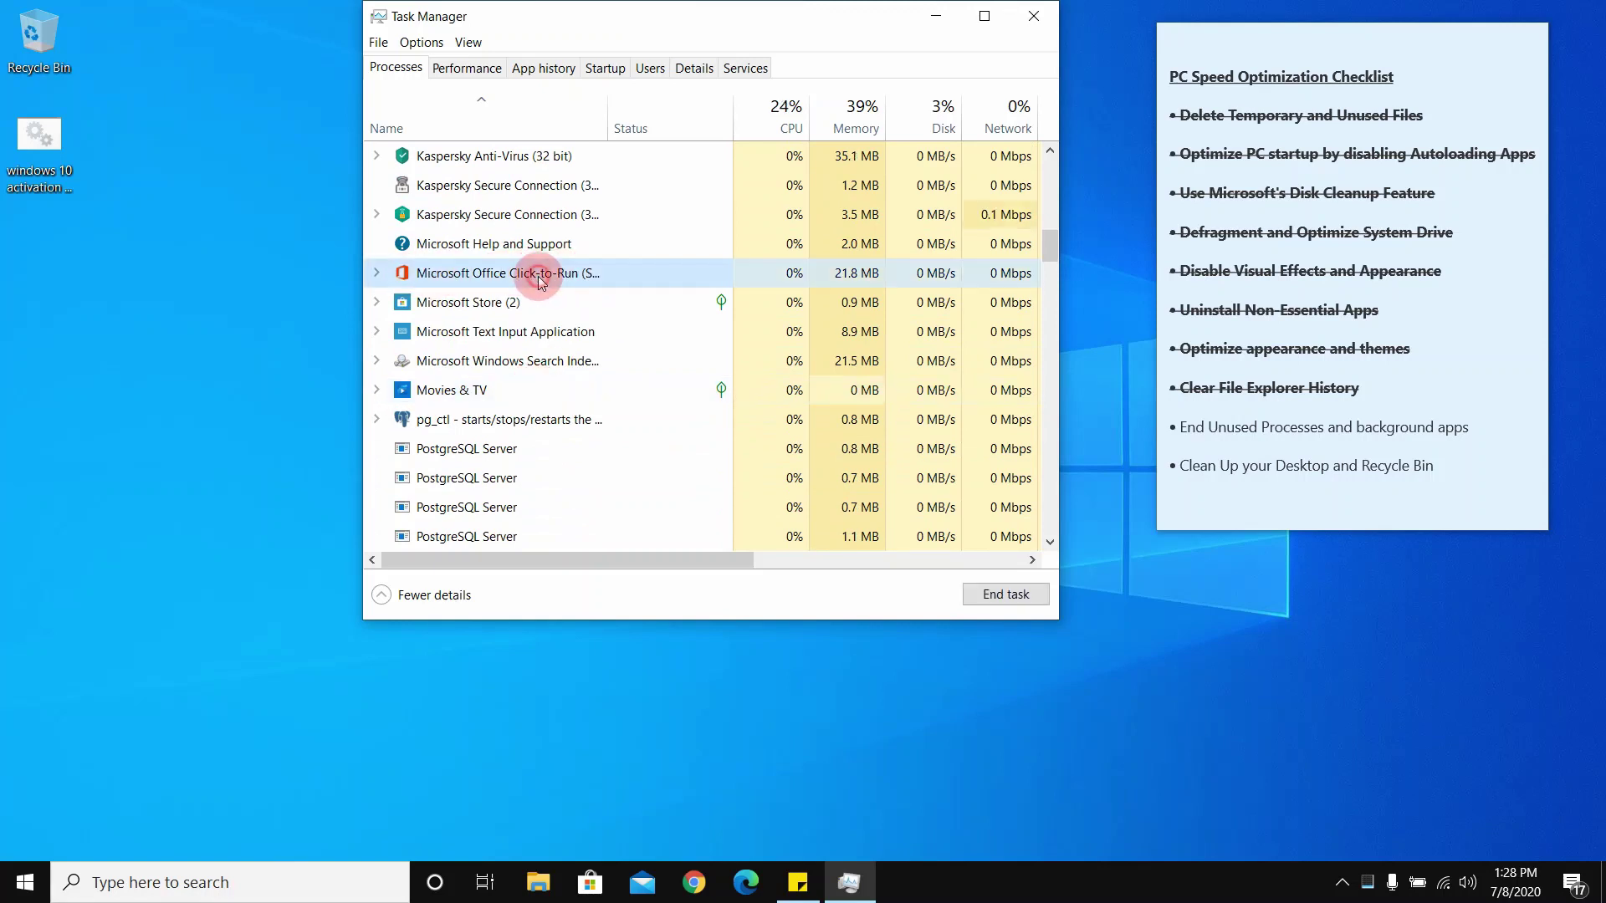
pyautogui.click(1006, 594)
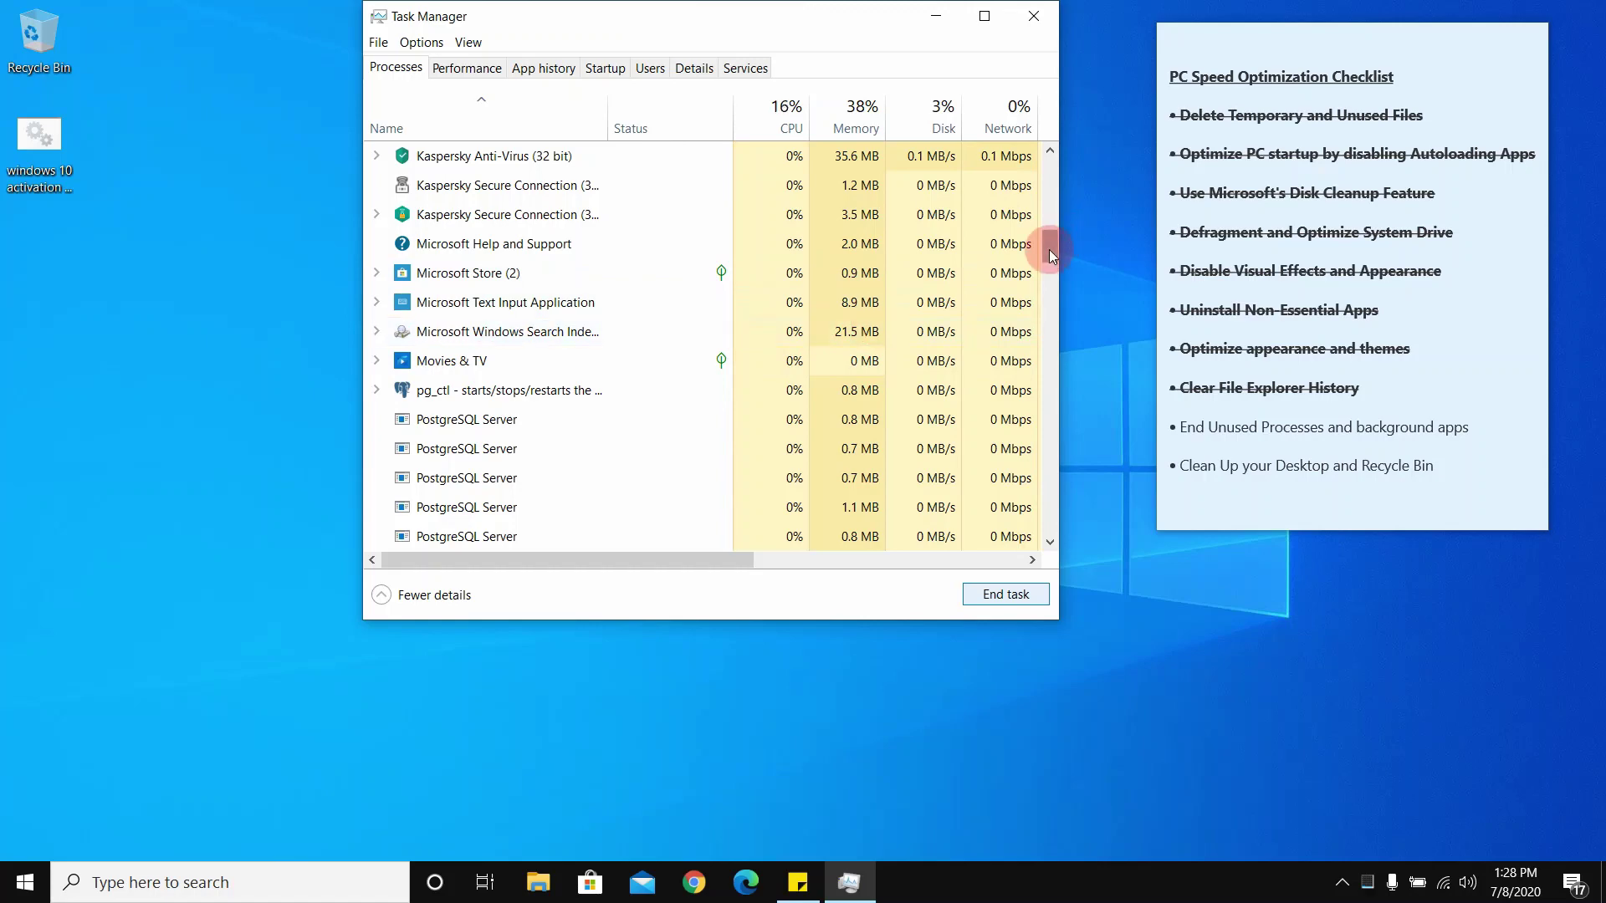
# View the CPU, memory, disk and network performance overview in Task Manager, and close Task Manager.
pyautogui.moveTo(1051, 249)
pyautogui.mouseDown()
pyautogui.moveTo(1087, 521)
pyautogui.moveTo(1081, 338)
pyautogui.moveTo(1067, 531)
pyautogui.moveTo(1062, 149)
pyautogui.mouseUp()
pyautogui.click(492, 76)
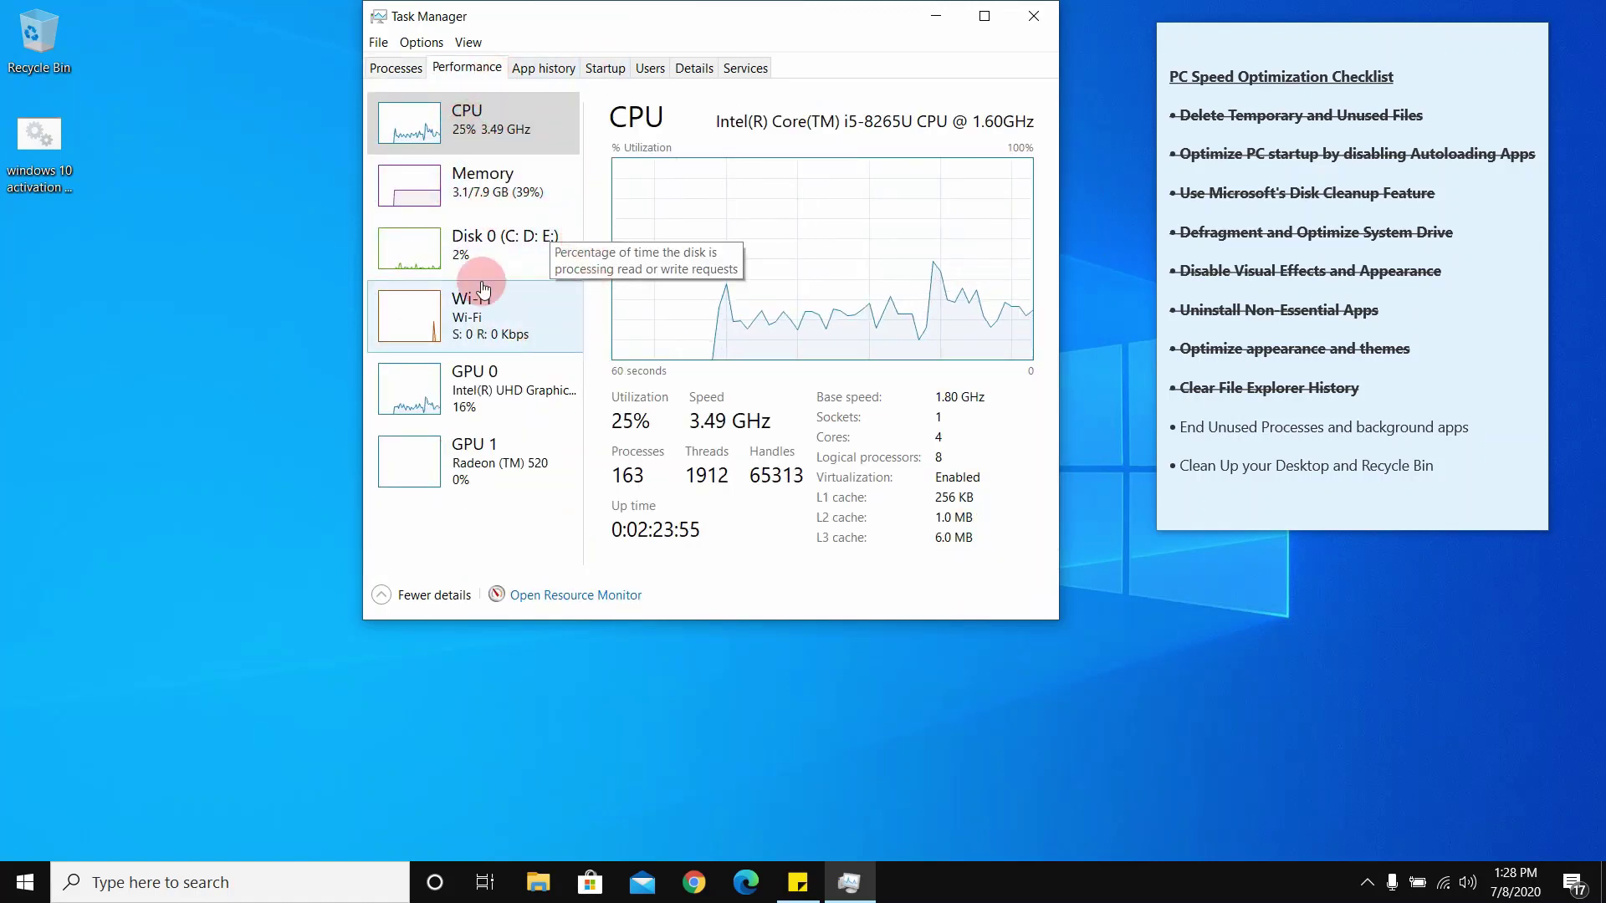
pyautogui.click(1034, 16)
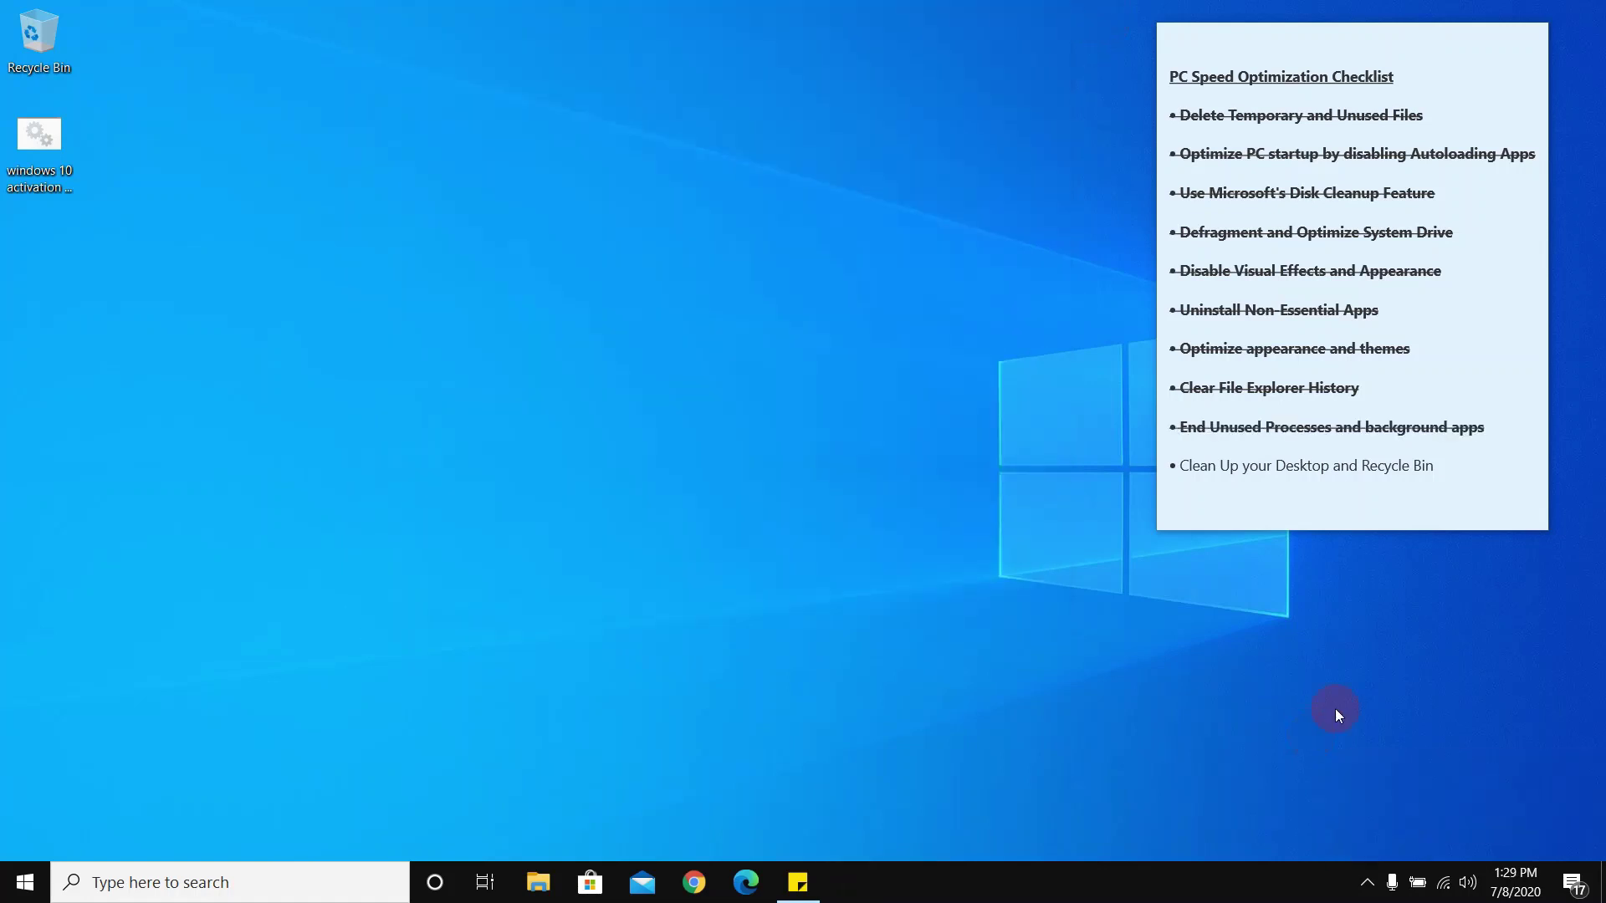
# Refresh the desktop and check the hidden notification area icons for running background apps.
pyautogui.rightClick(1068, 520)
pyautogui.click(1110, 581)
pyautogui.click(1367, 883)
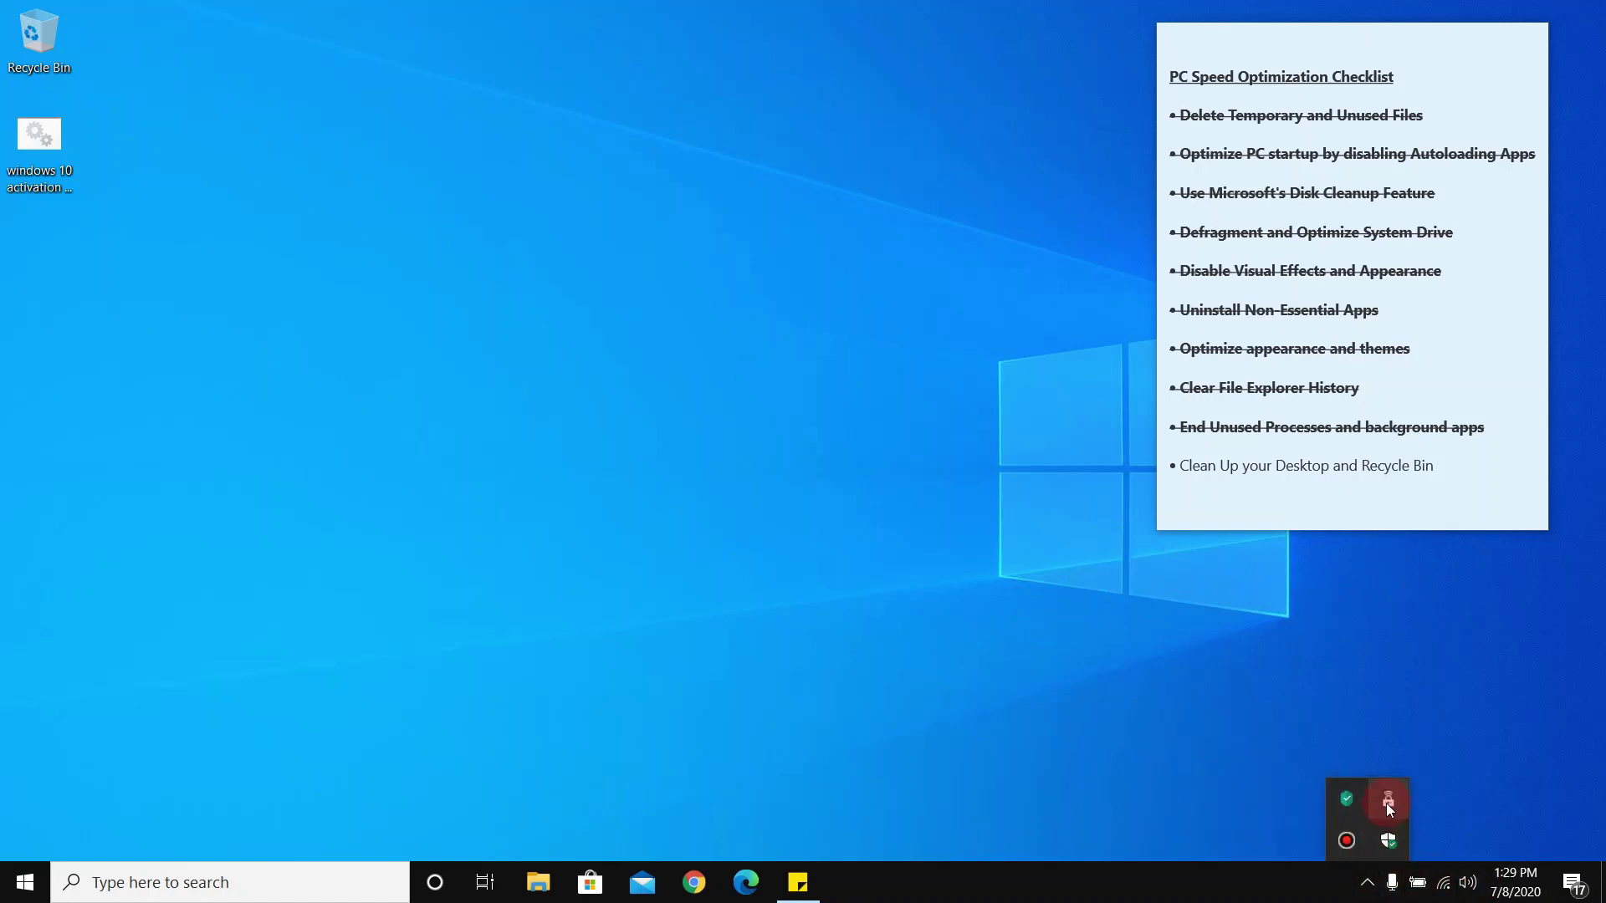
pyautogui.click(856, 412)
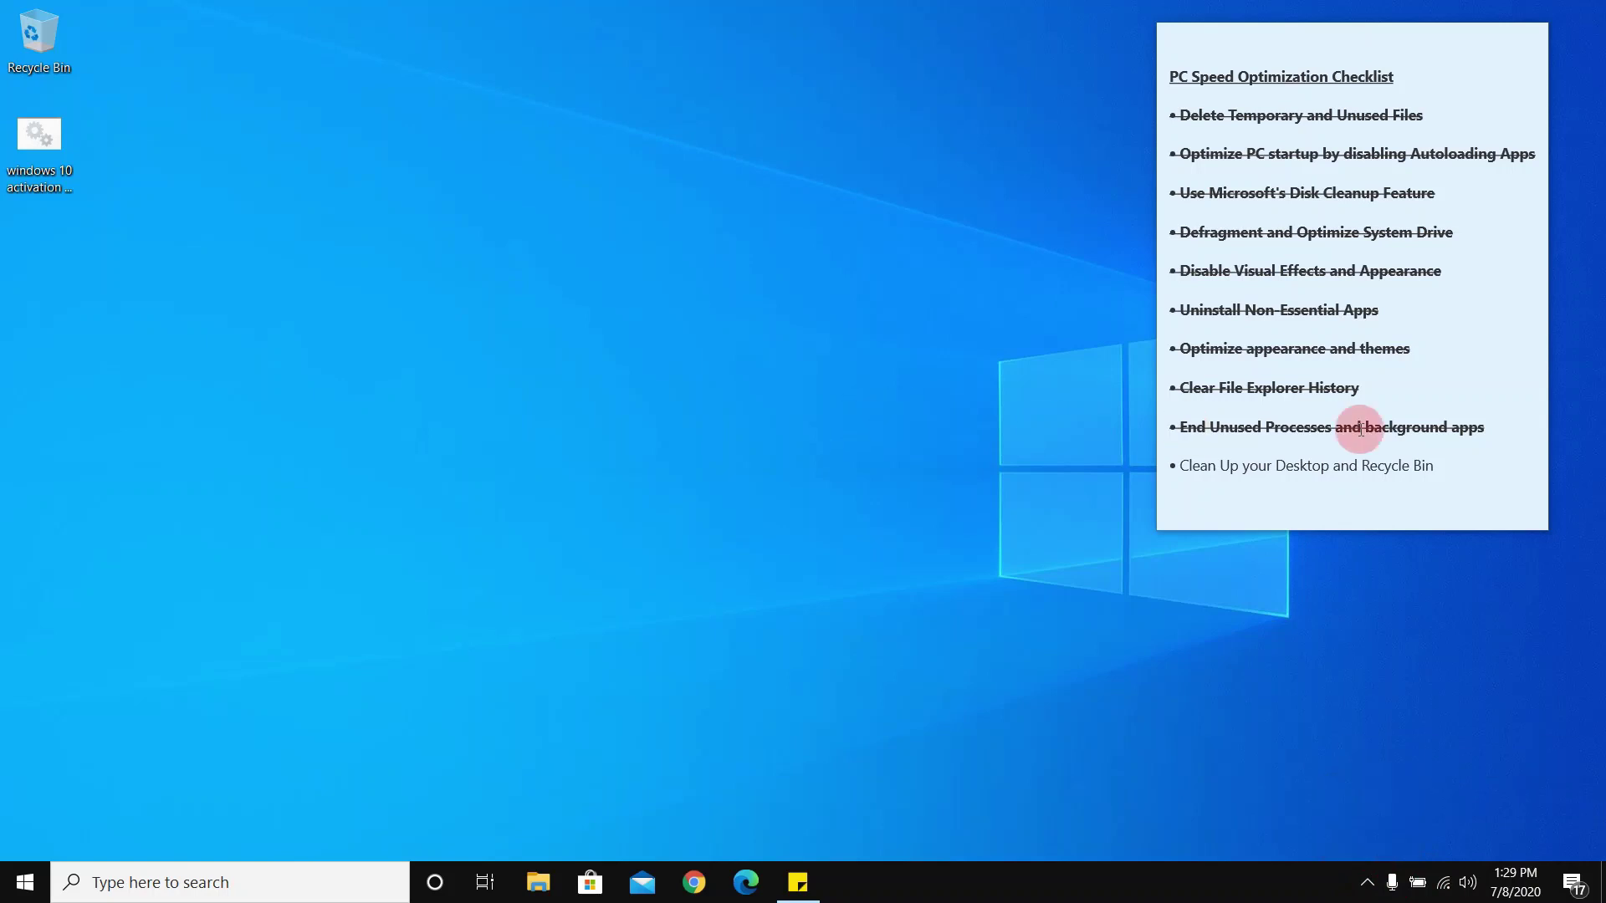
pyautogui.tripleClick(1296, 463)
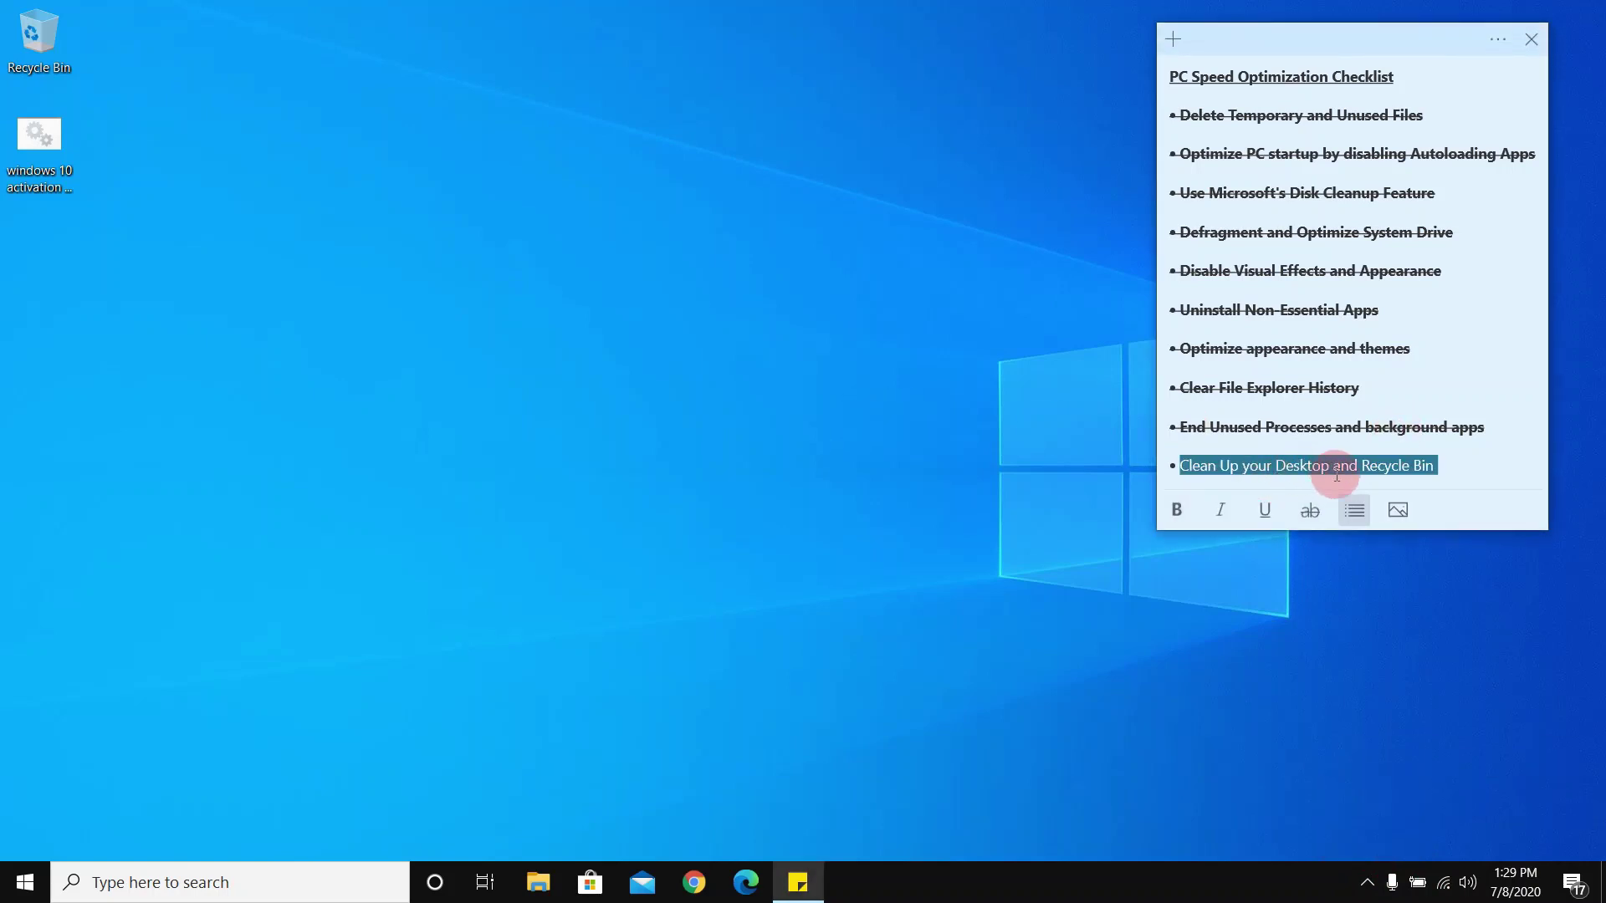
pyautogui.click(1336, 477)
pyautogui.rightClick(365, 349)
pyautogui.rightClick(400, 407)
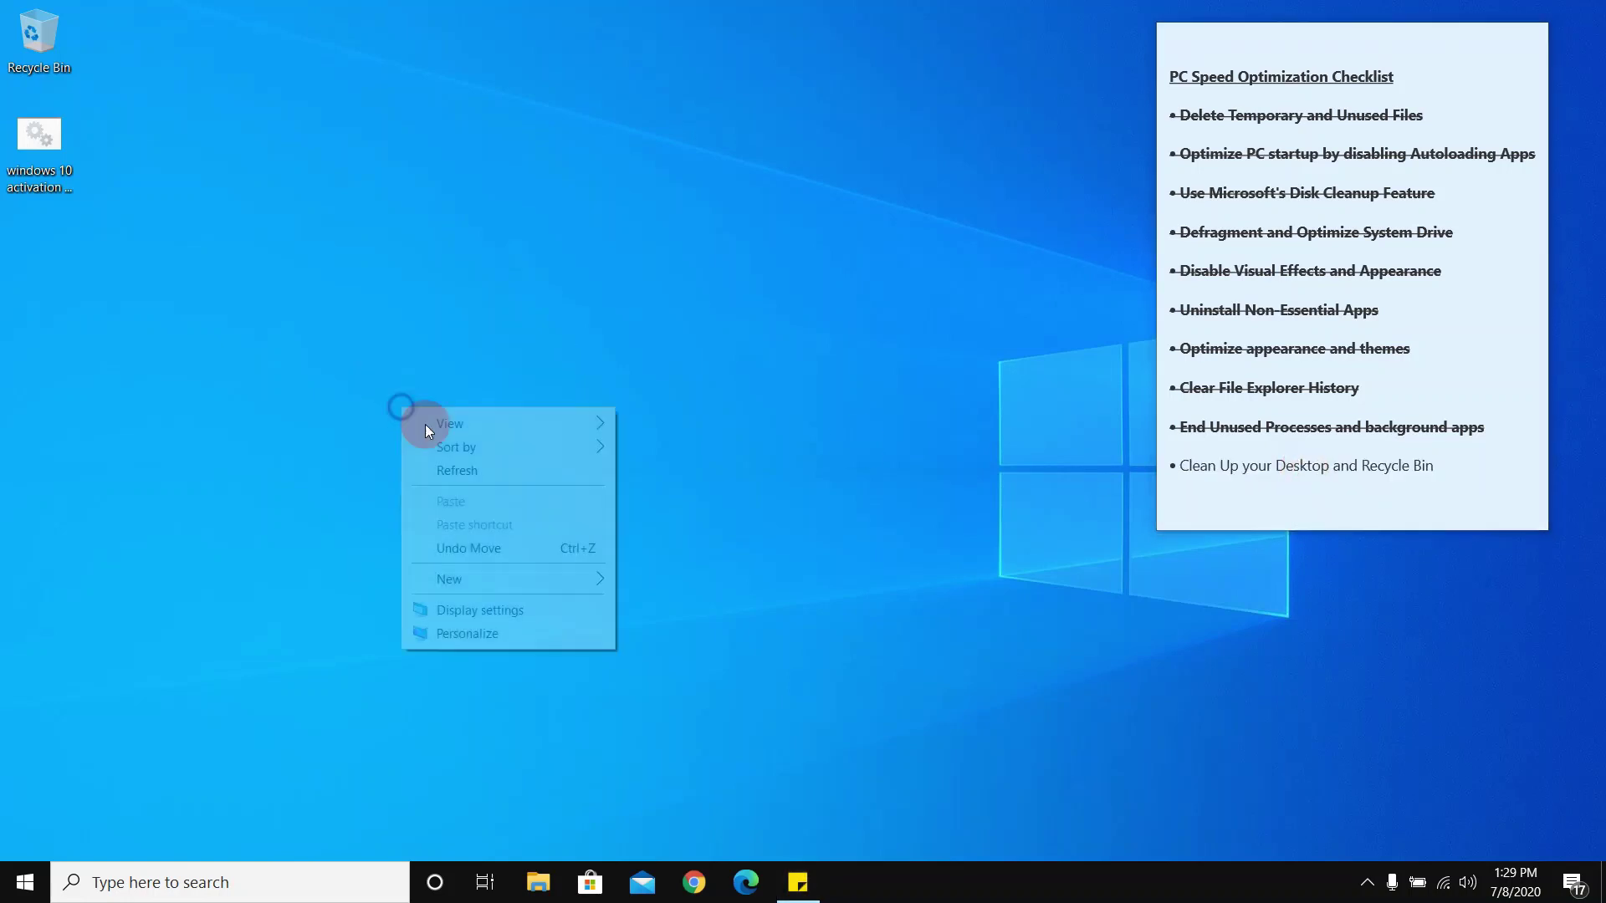
pyautogui.click(443, 470)
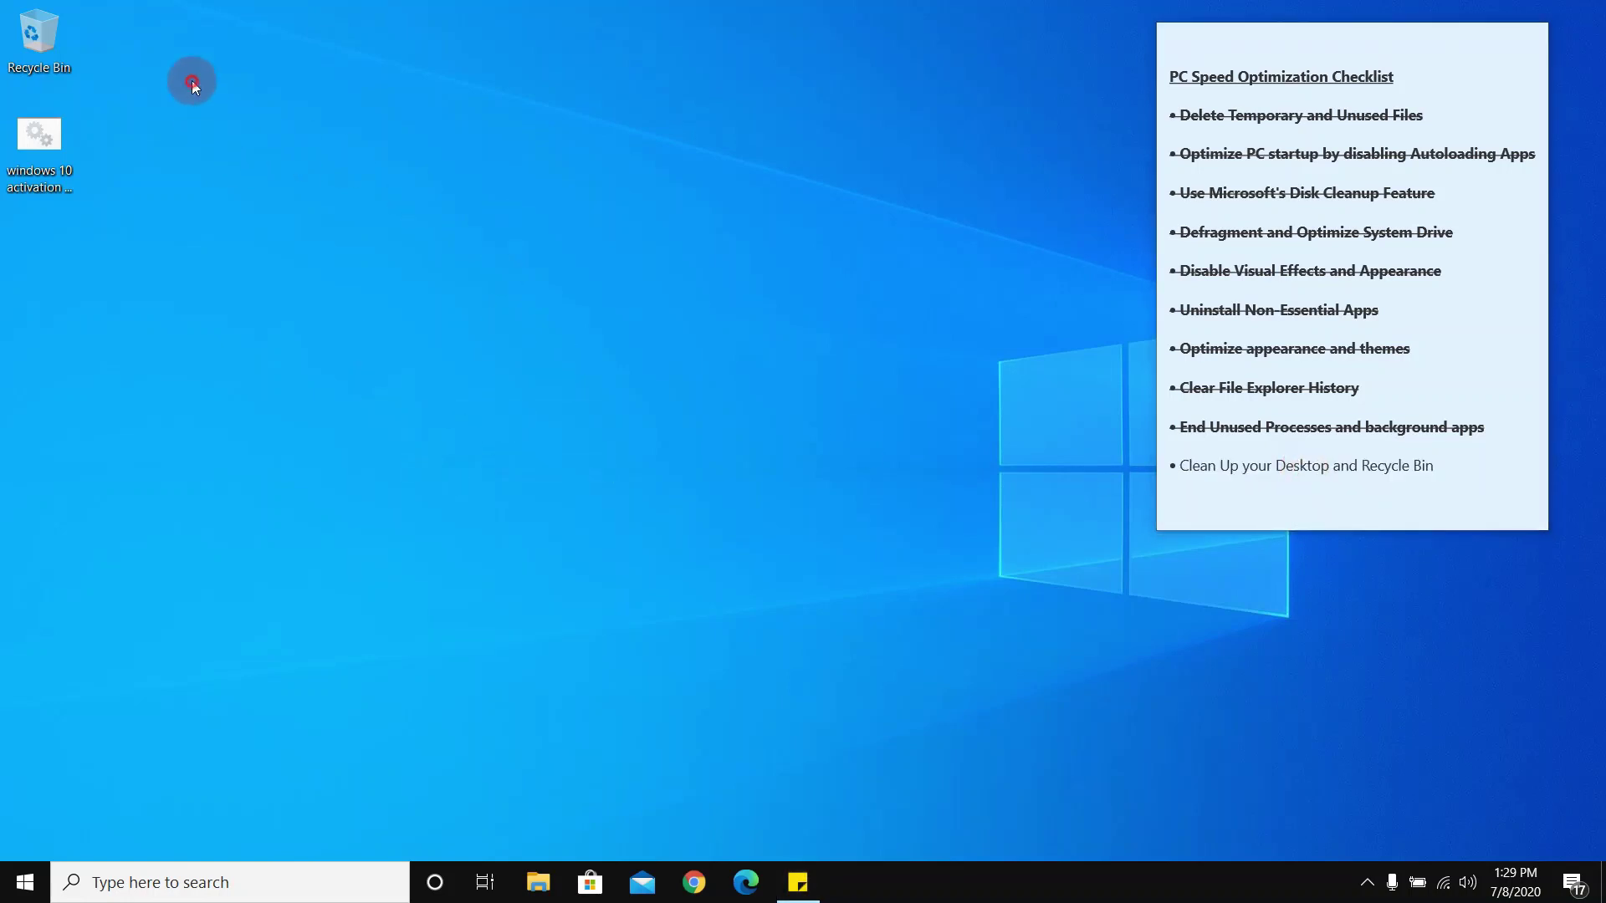
pyautogui.moveTo(192, 83); pyautogui.dragTo(1001, 761)
pyautogui.moveTo(241, 133); pyautogui.dragTo(643, 532)
pyautogui.rightClick(208, 146)
pyautogui.rightClick(191, 124)
pyautogui.click(262, 192)
pyautogui.rightClick(249, 199)
pyautogui.click(288, 253)
pyautogui.rightClick(261, 228)
pyautogui.click(262, 285)
pyautogui.rightClick(268, 238)
pyautogui.click(296, 306)
pyautogui.moveTo(193, 145); pyautogui.dragTo(157, 195)
pyautogui.rightClick(285, 222)
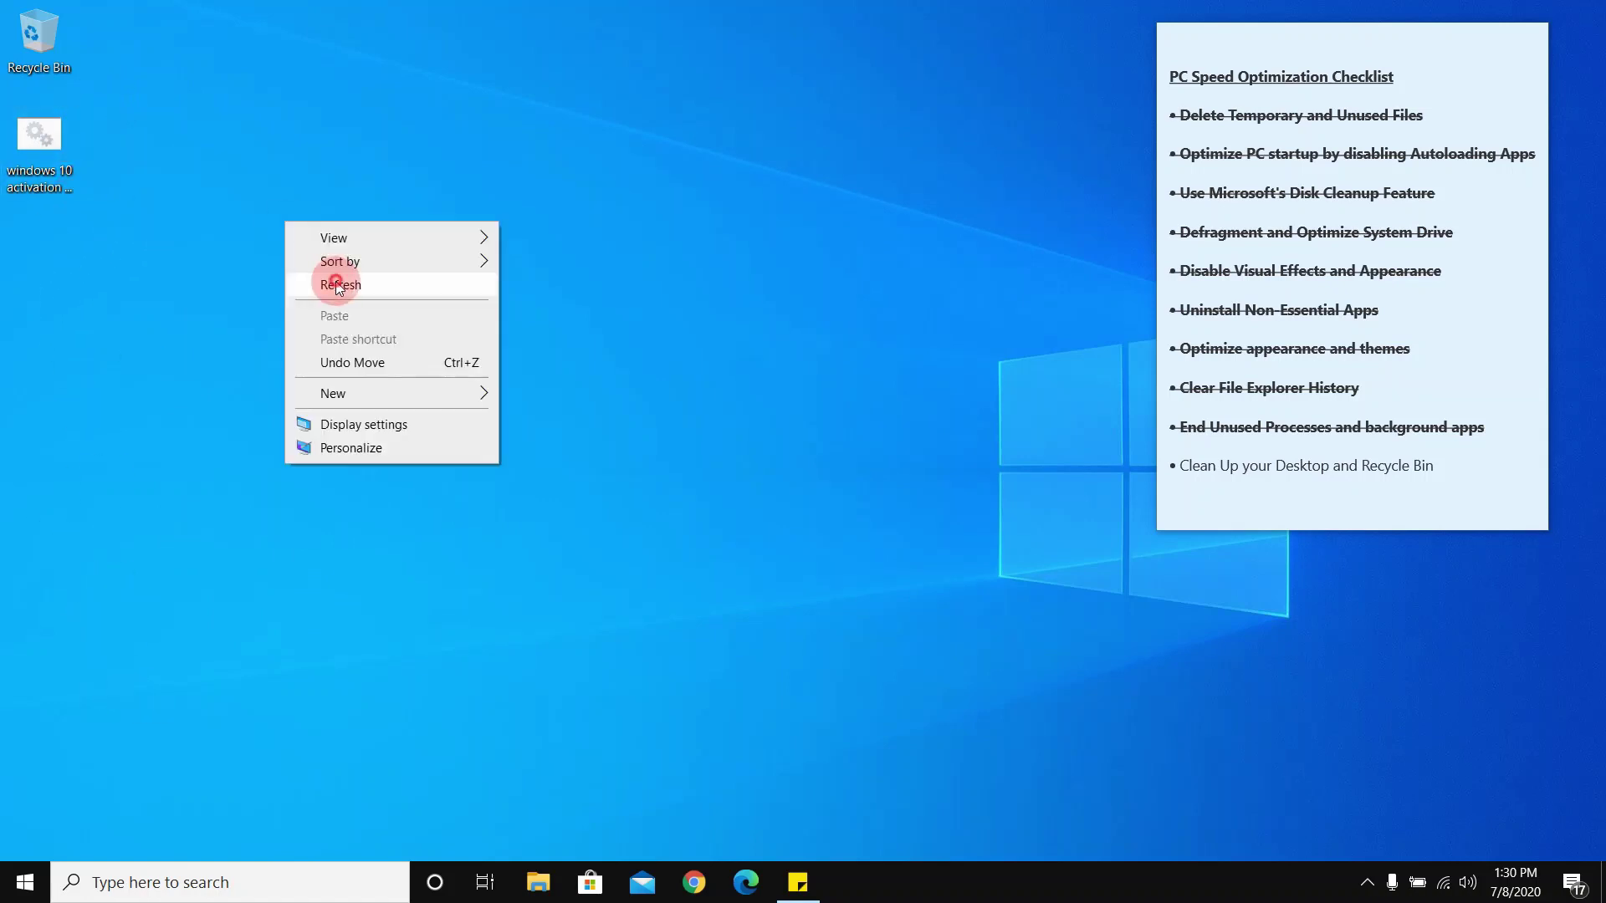
pyautogui.click(341, 290)
pyautogui.rightClick(290, 203)
pyautogui.click(328, 261)
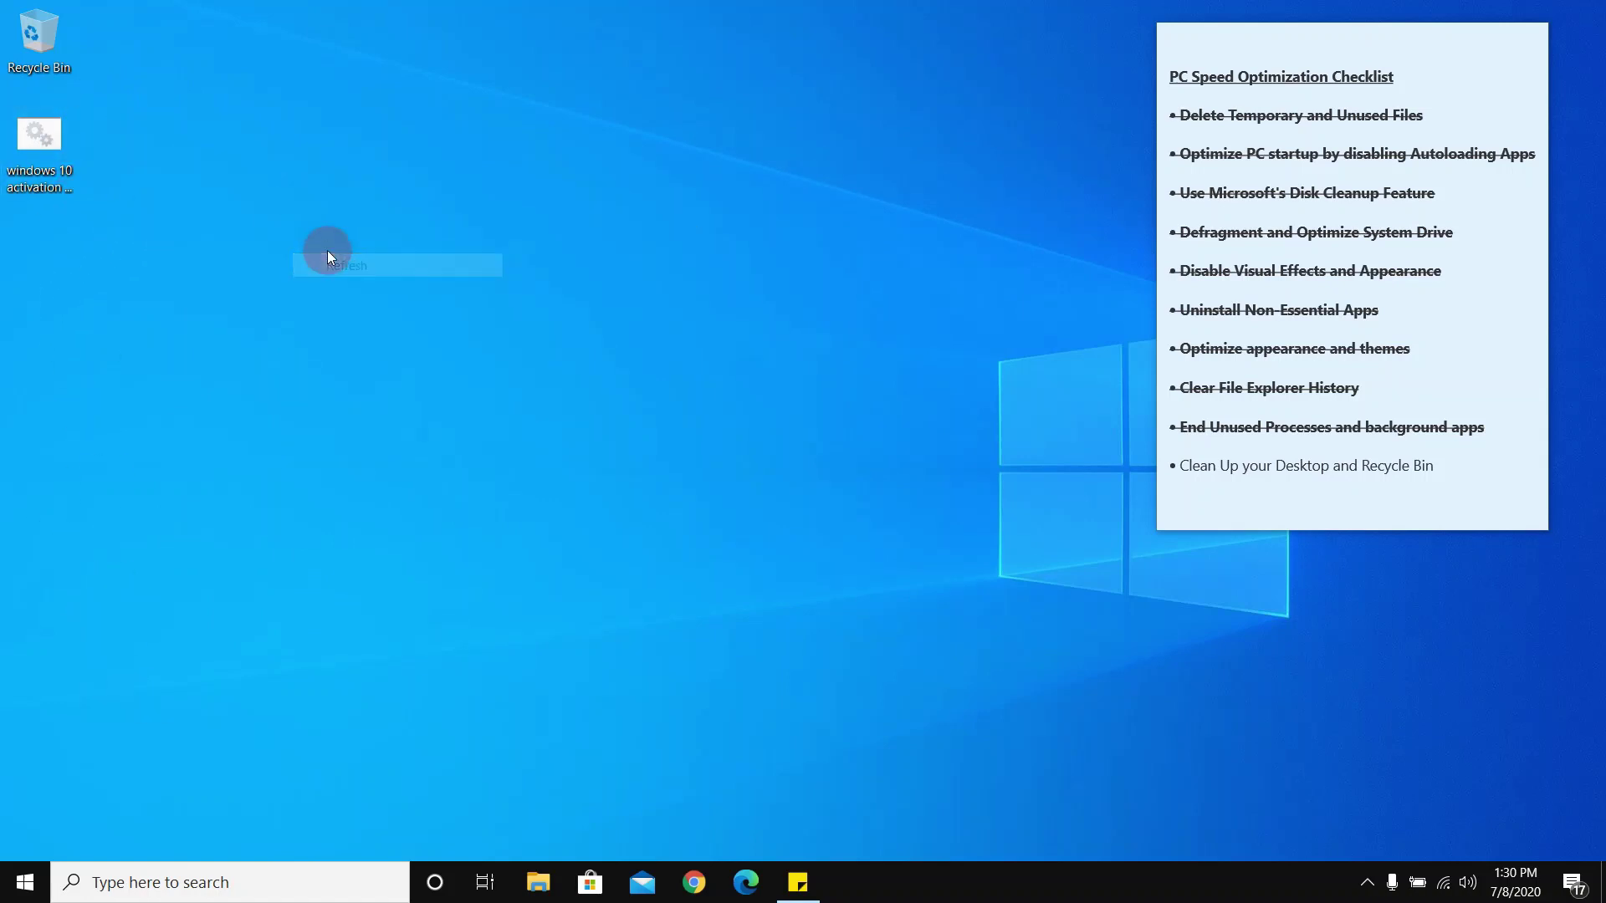
pyautogui.rightClick(311, 239)
pyautogui.click(273, 200)
pyautogui.rightClick(292, 212)
pyautogui.click(327, 266)
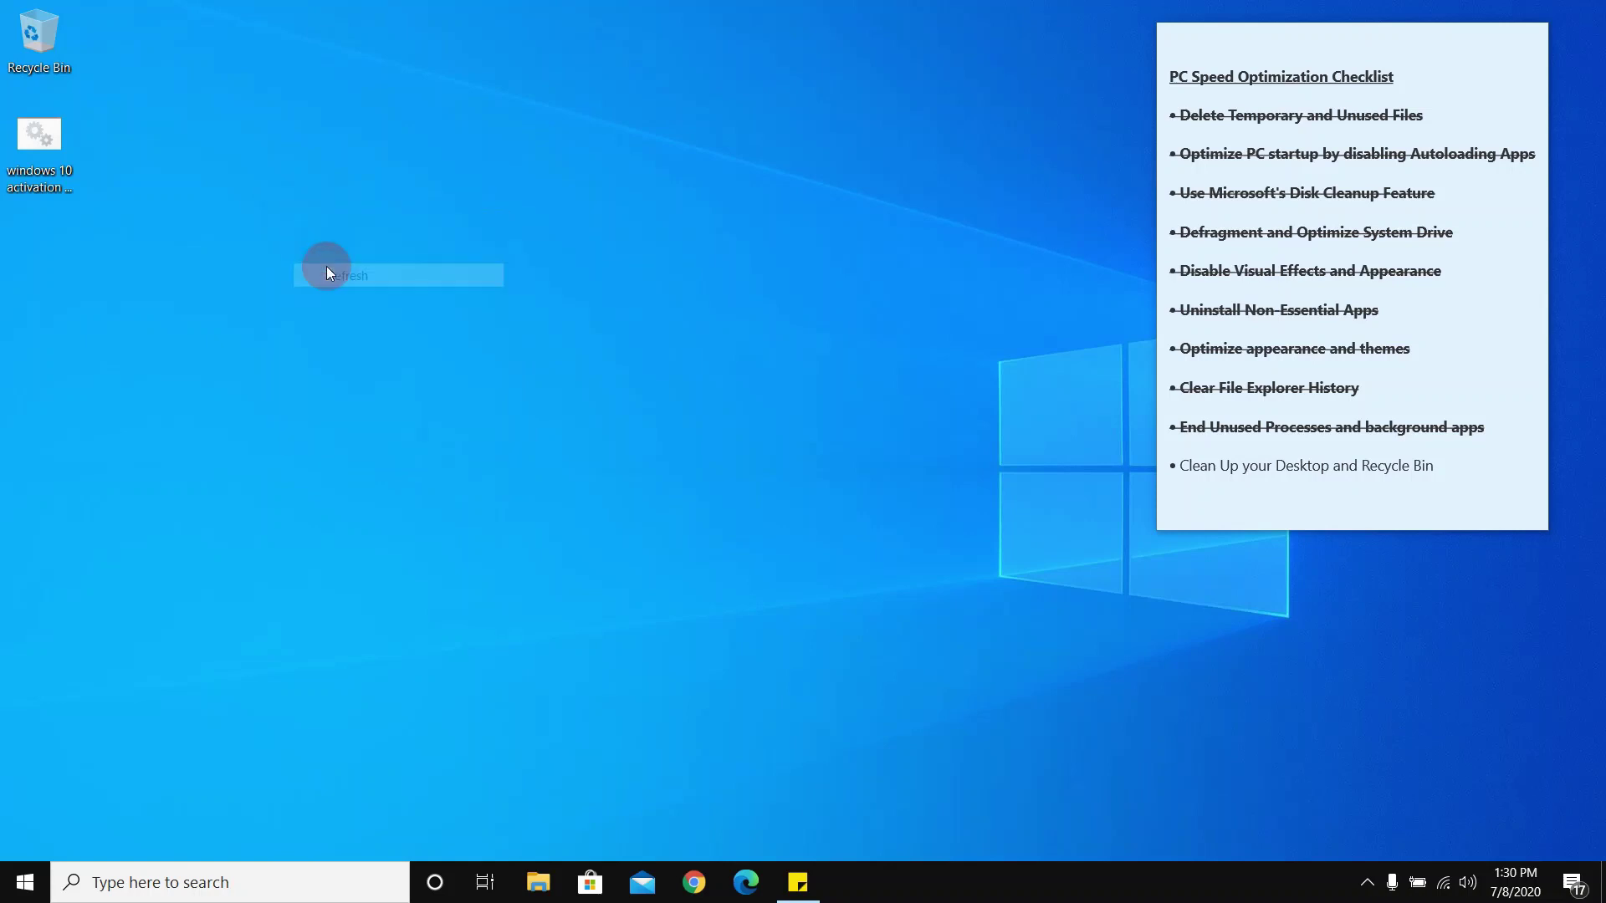
pyautogui.rightClick(283, 203)
pyautogui.click(337, 261)
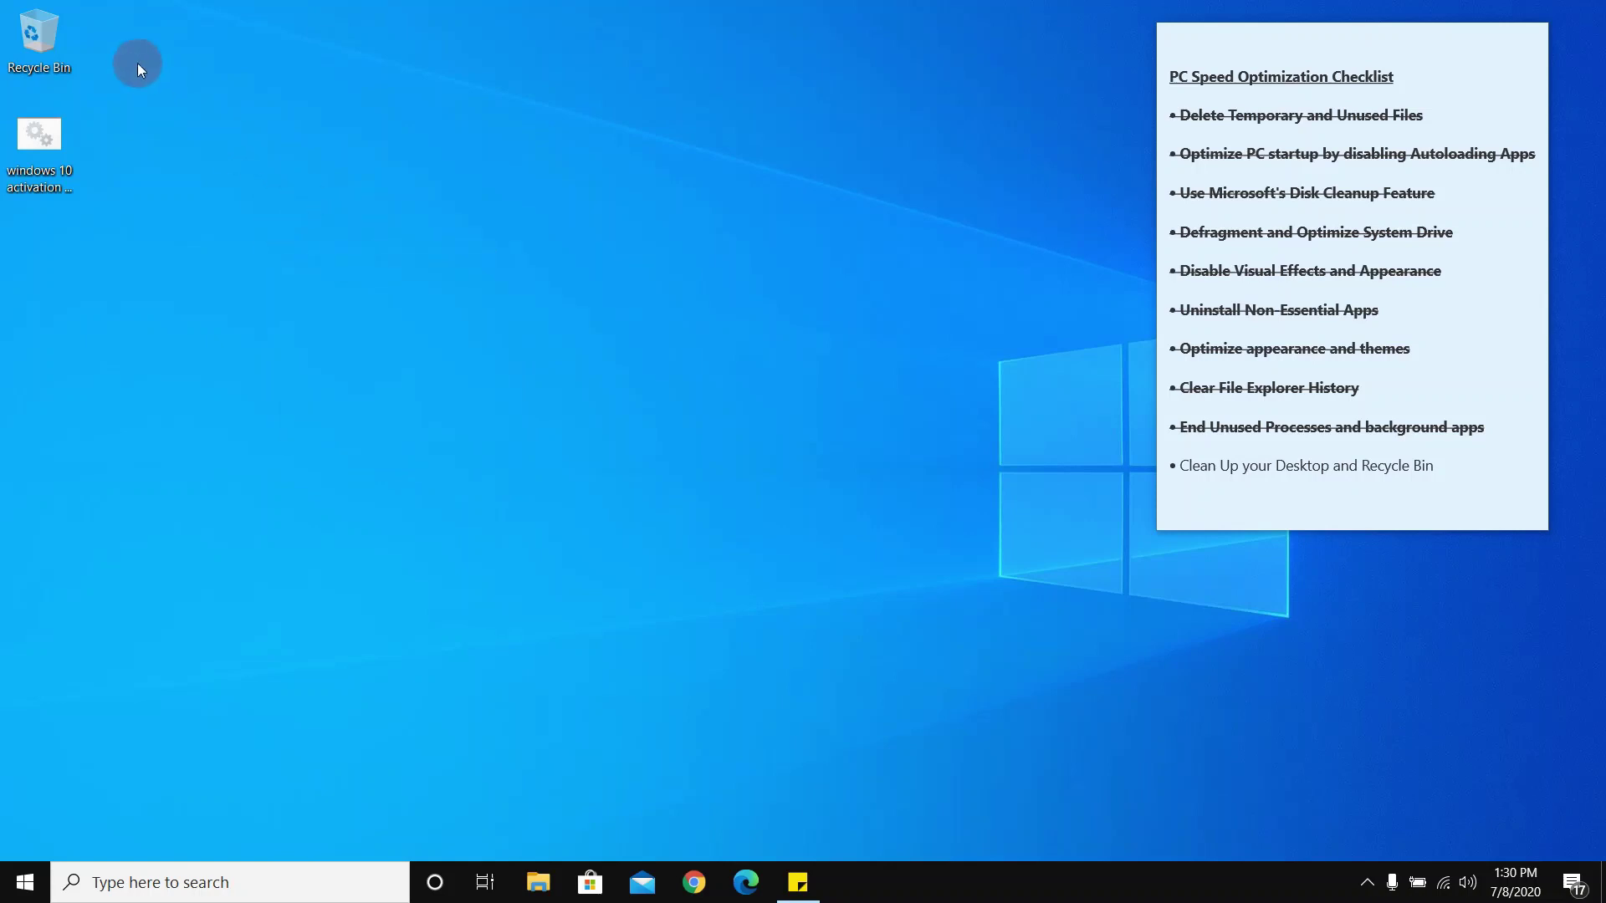
# Open the Recycle Bin and permanently delete "New folder" from it.
pyautogui.click(71, 56)
pyautogui.doubleClick(70, 55)
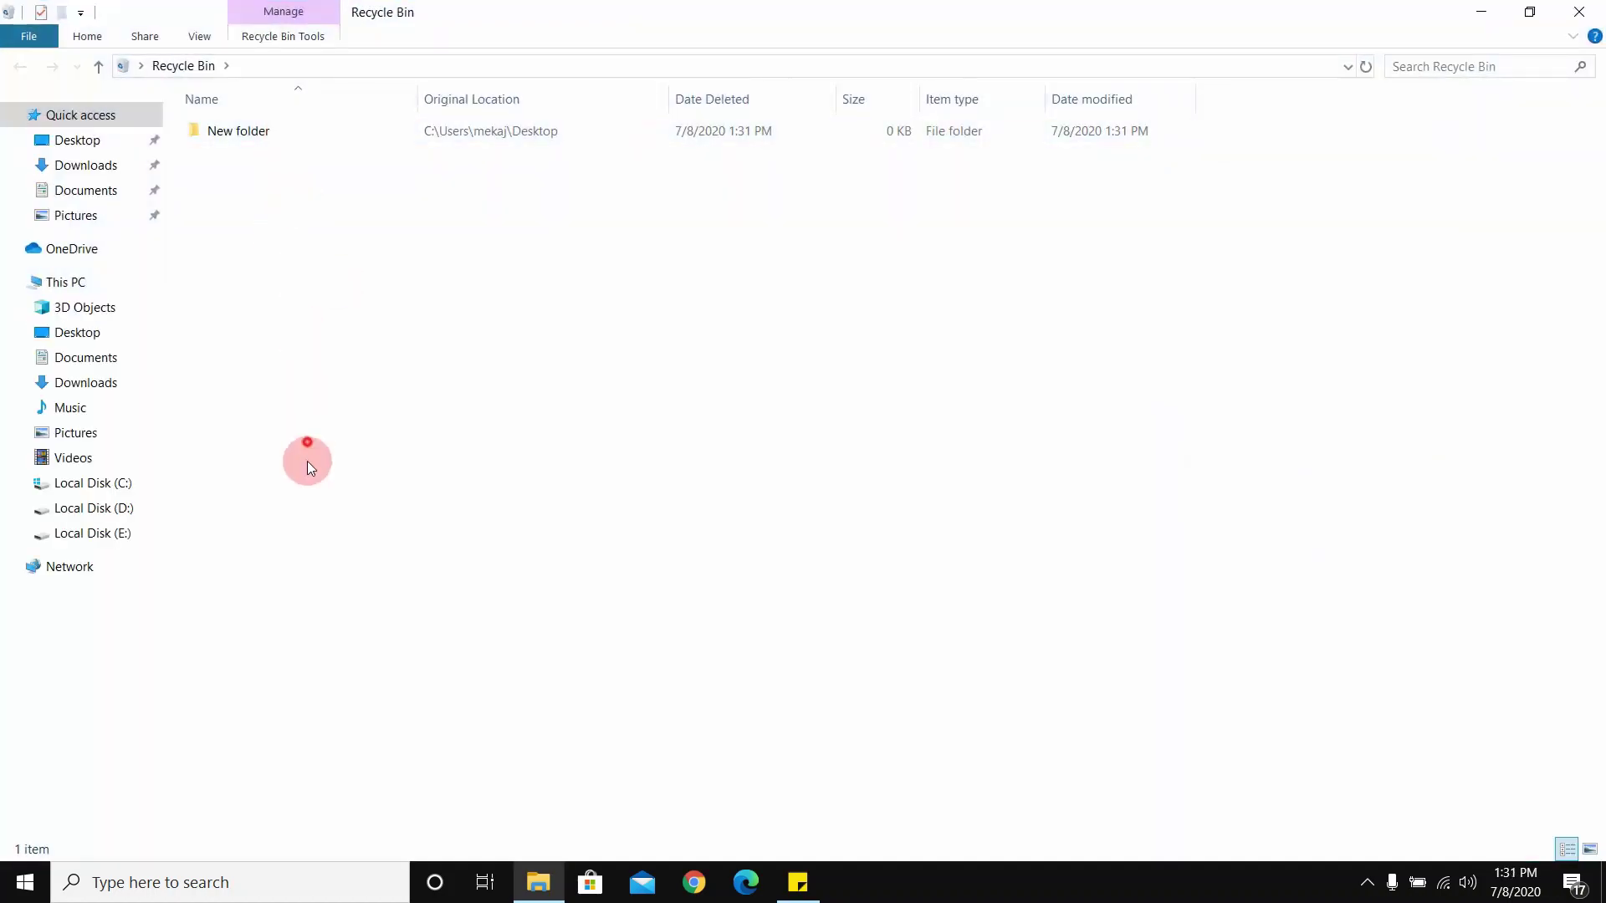
pyautogui.moveTo(308, 460); pyautogui.dragTo(293, 138)
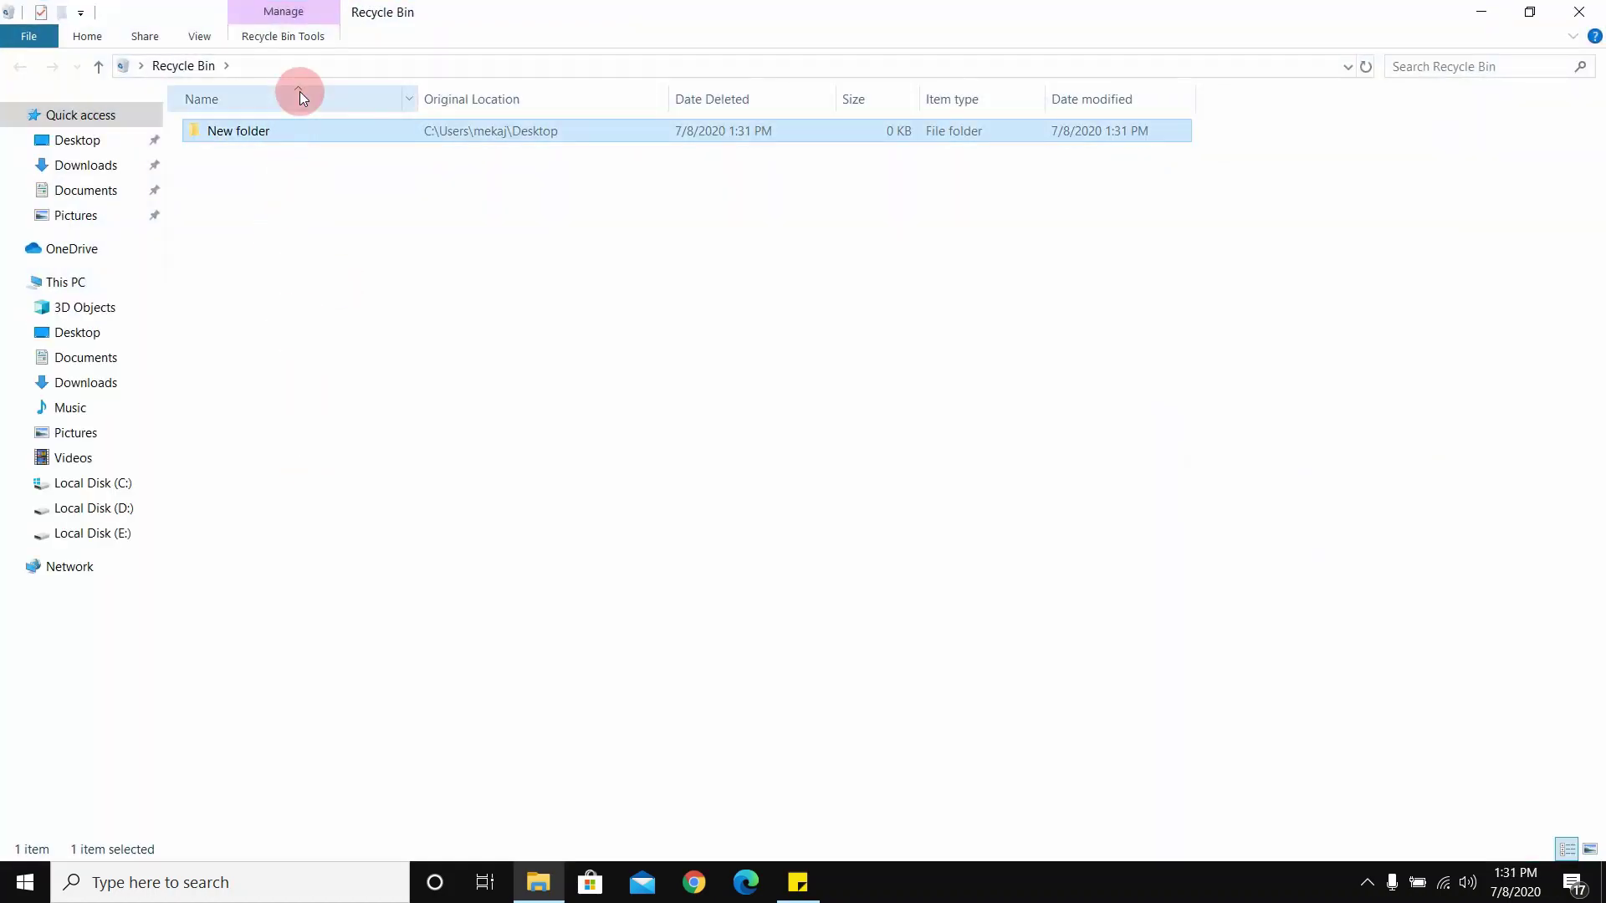
pyautogui.rightClick(475, 133)
pyautogui.click(529, 221)
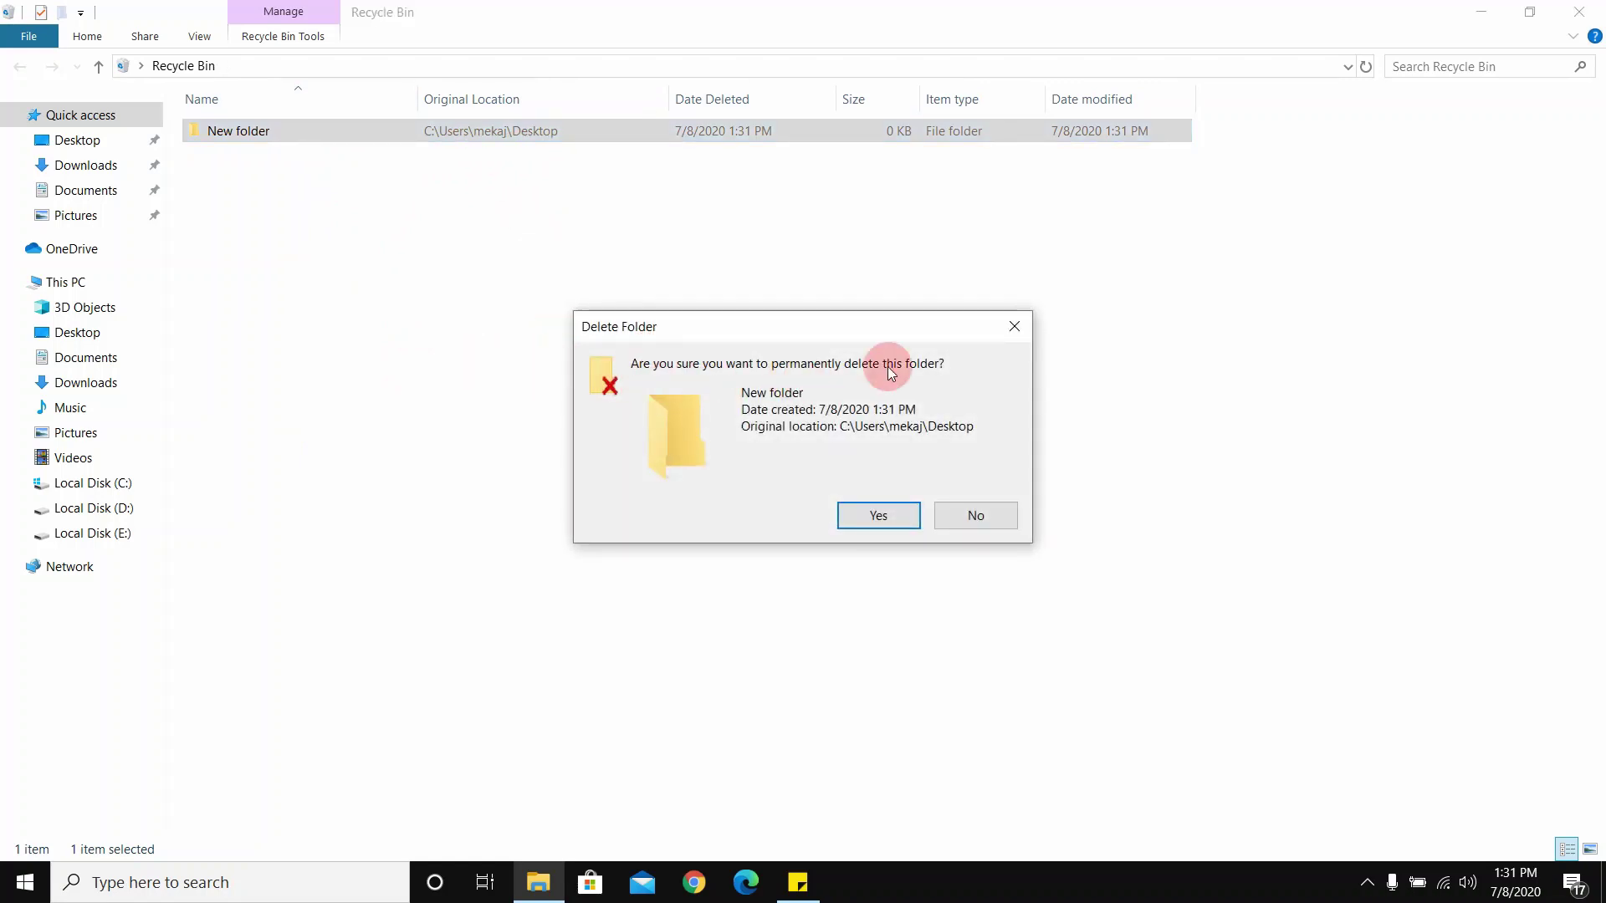
pyautogui.click(879, 523)
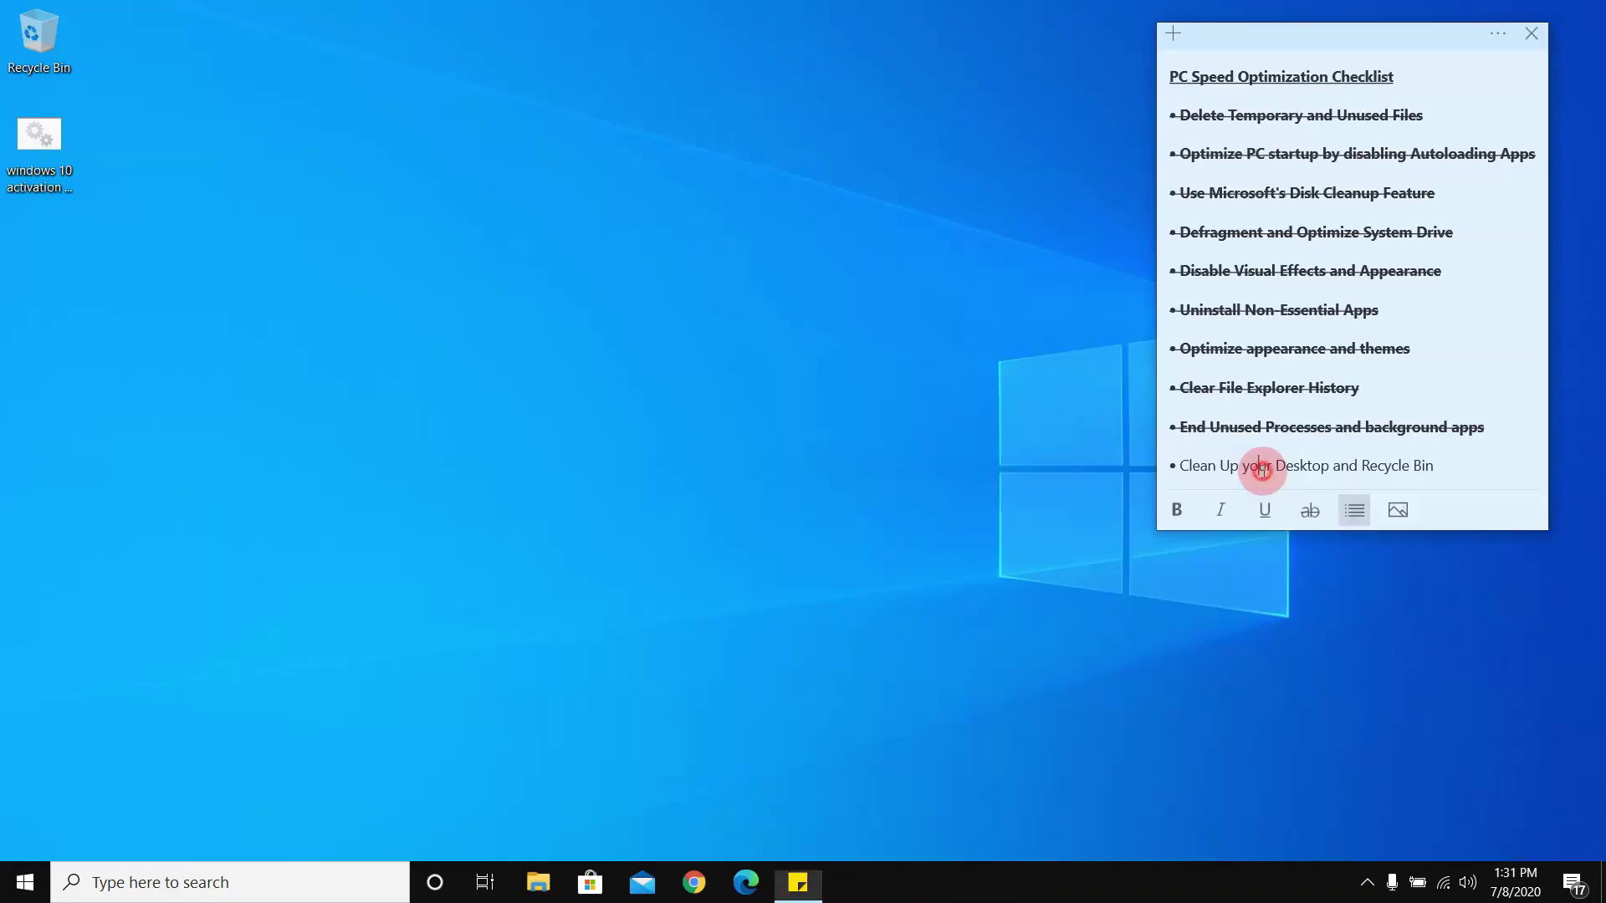
# Make the checklist item "Clean Up your Desktop and Recycle Bin" bold and strike it through.
pyautogui.tripleClick(1262, 468)
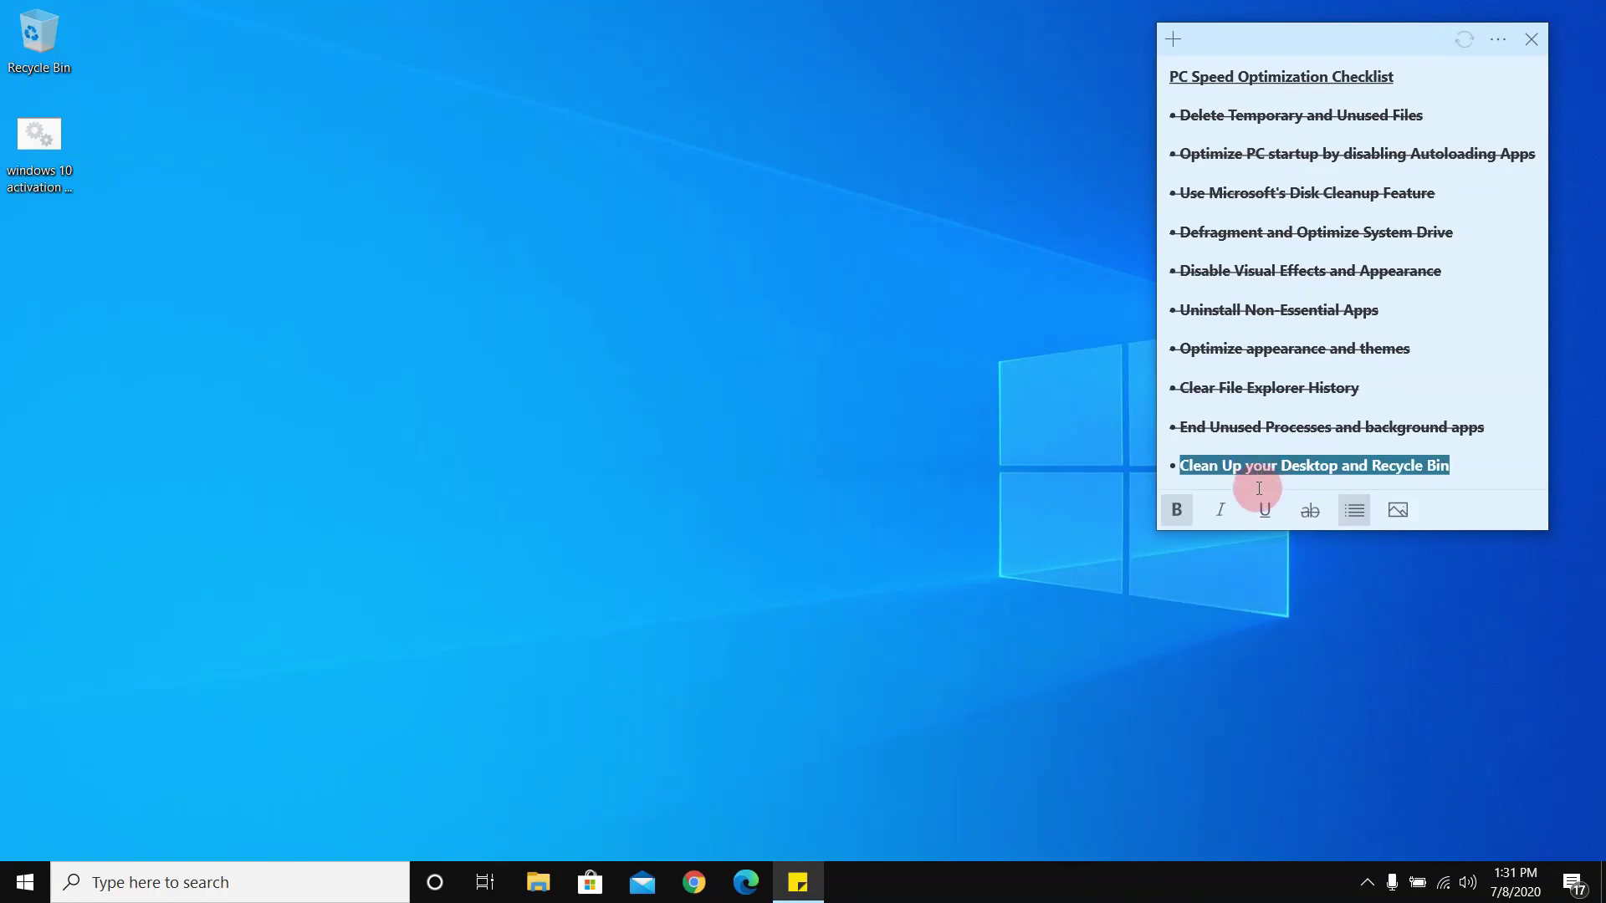
pyautogui.click(1310, 510)
pyautogui.rightClick(515, 314)
pyautogui.moveTo(540, 361)
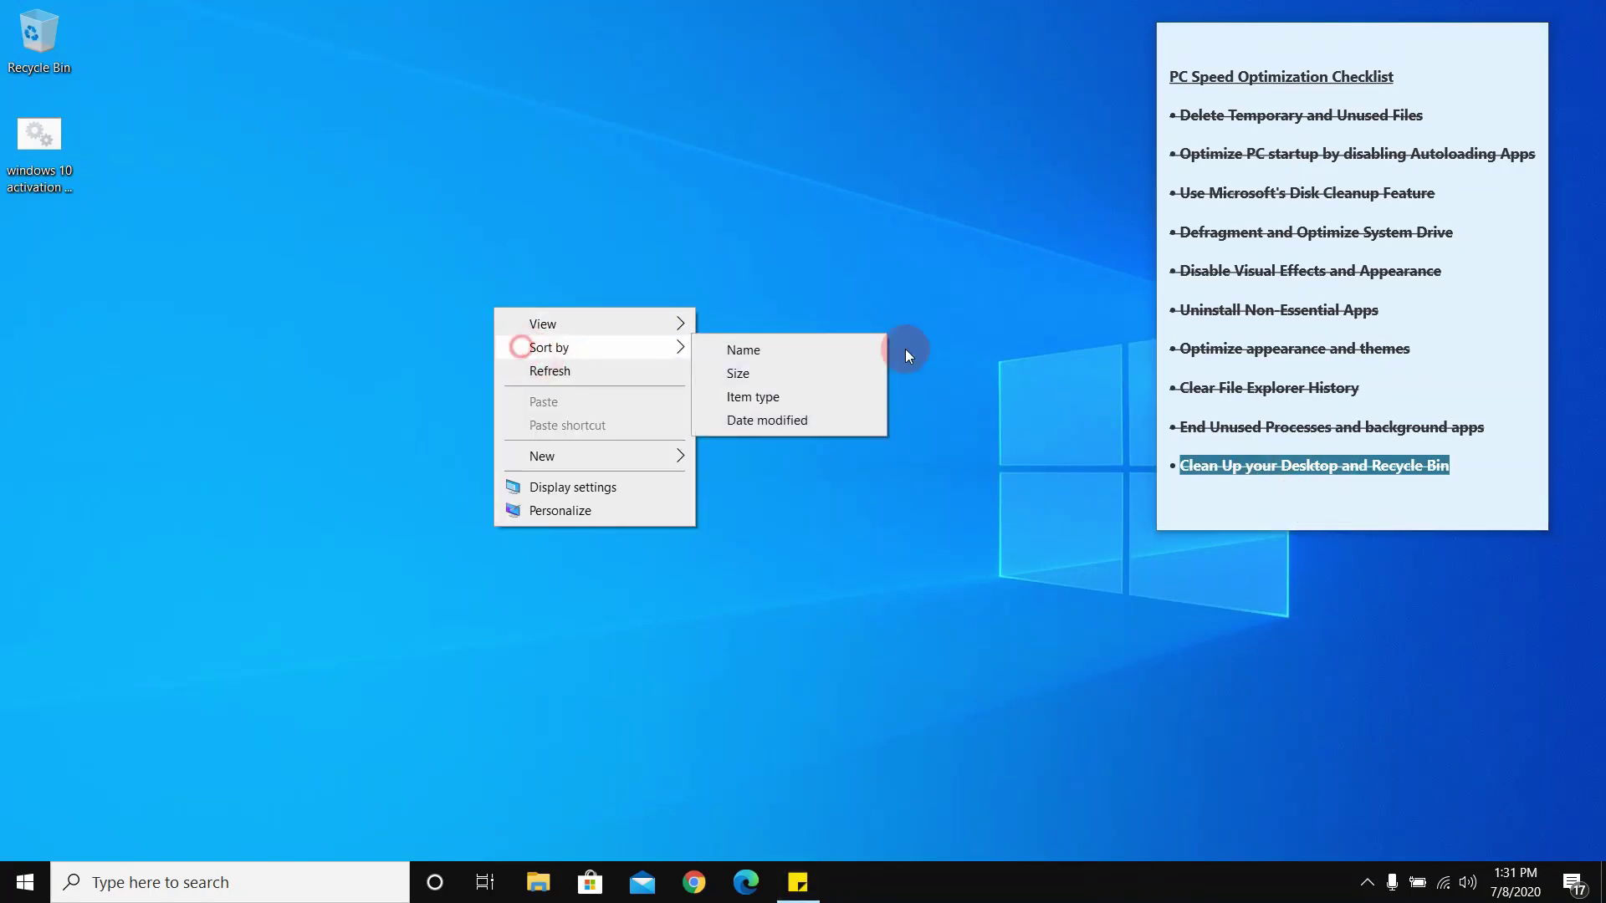
pyautogui.click(1381, 352)
pyautogui.rightClick(421, 237)
pyautogui.click(462, 299)
pyautogui.rightClick(461, 296)
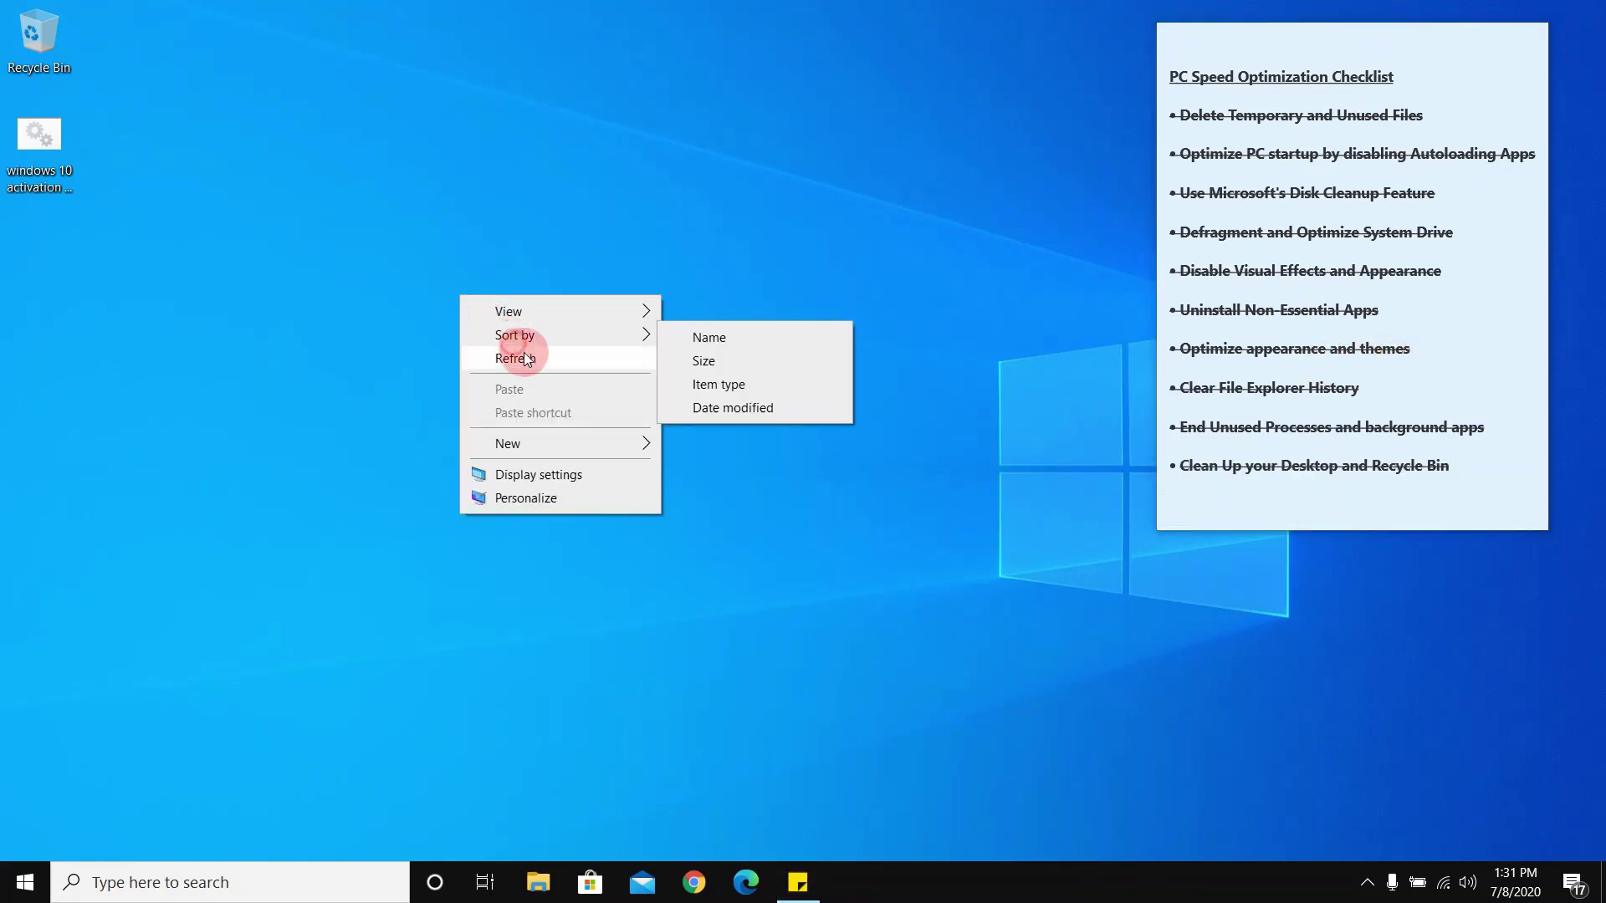
pyautogui.click(512, 355)
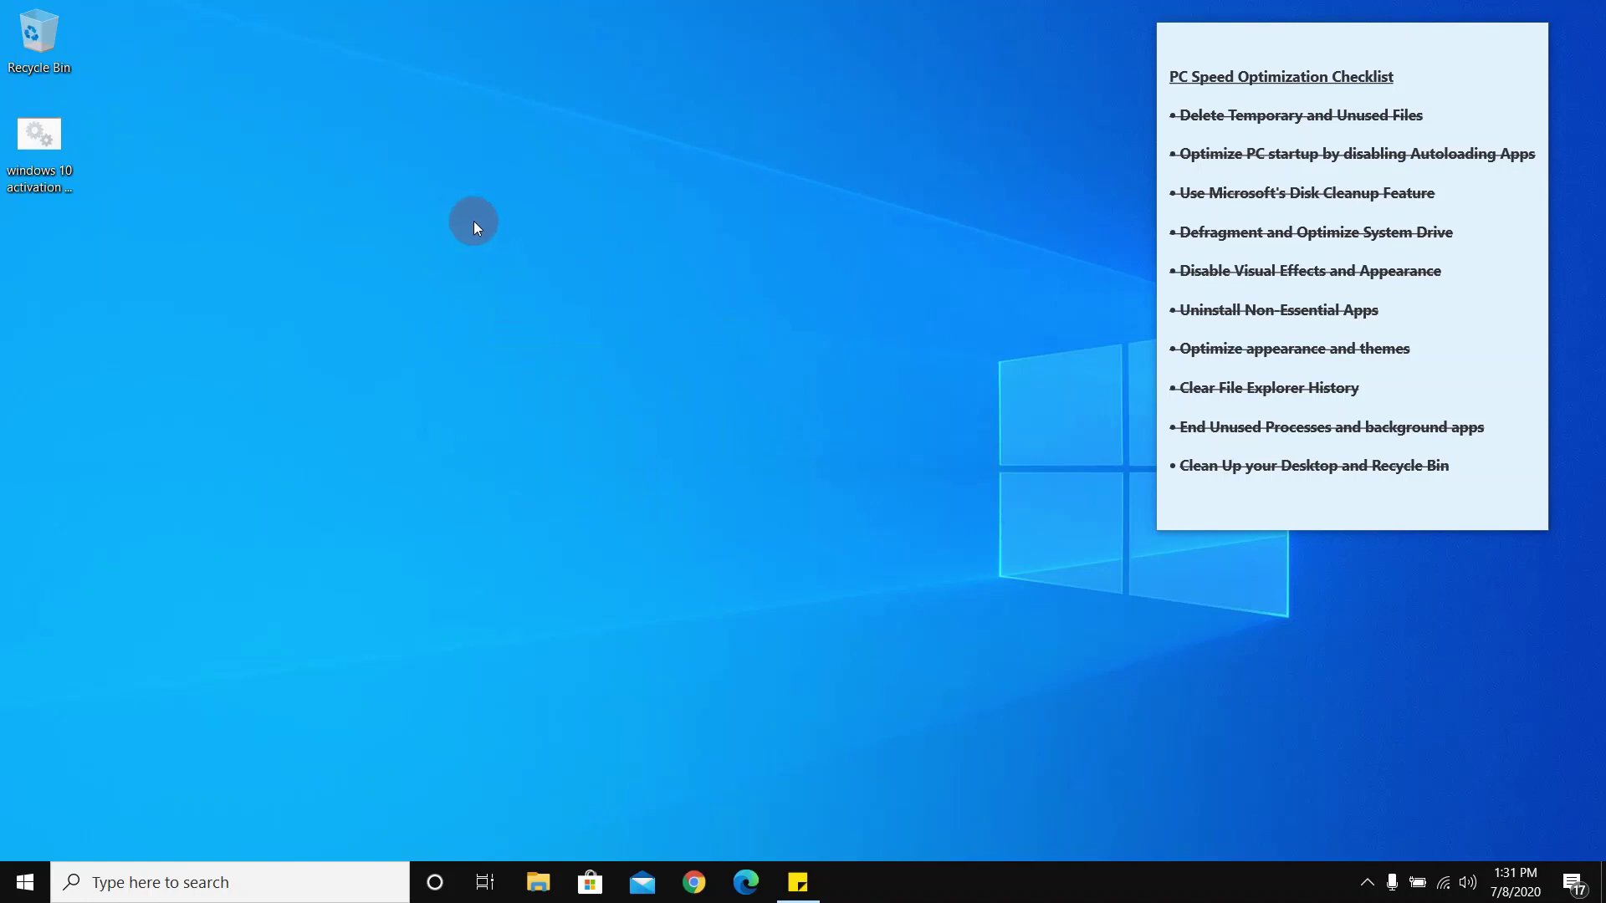
pyautogui.rightClick(341, 243)
pyautogui.click(387, 309)
pyautogui.rightClick(487, 327)
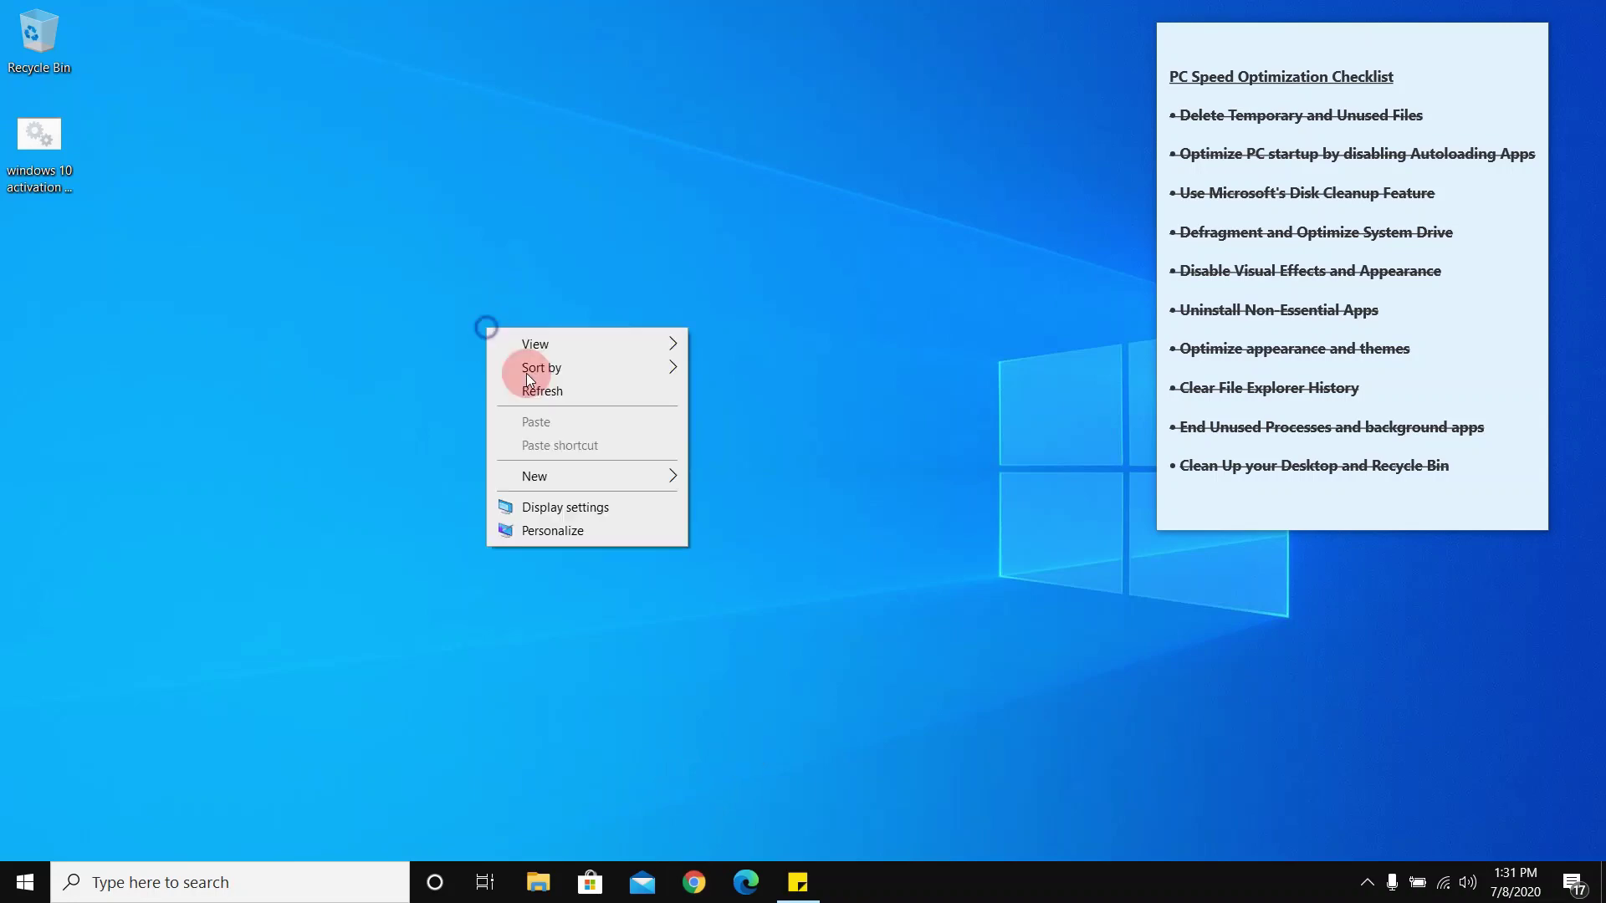
# Launch Google Chrome and open its Clear browsing data dialog, closing the Microsoft Edge window.
pyautogui.click(691, 878)
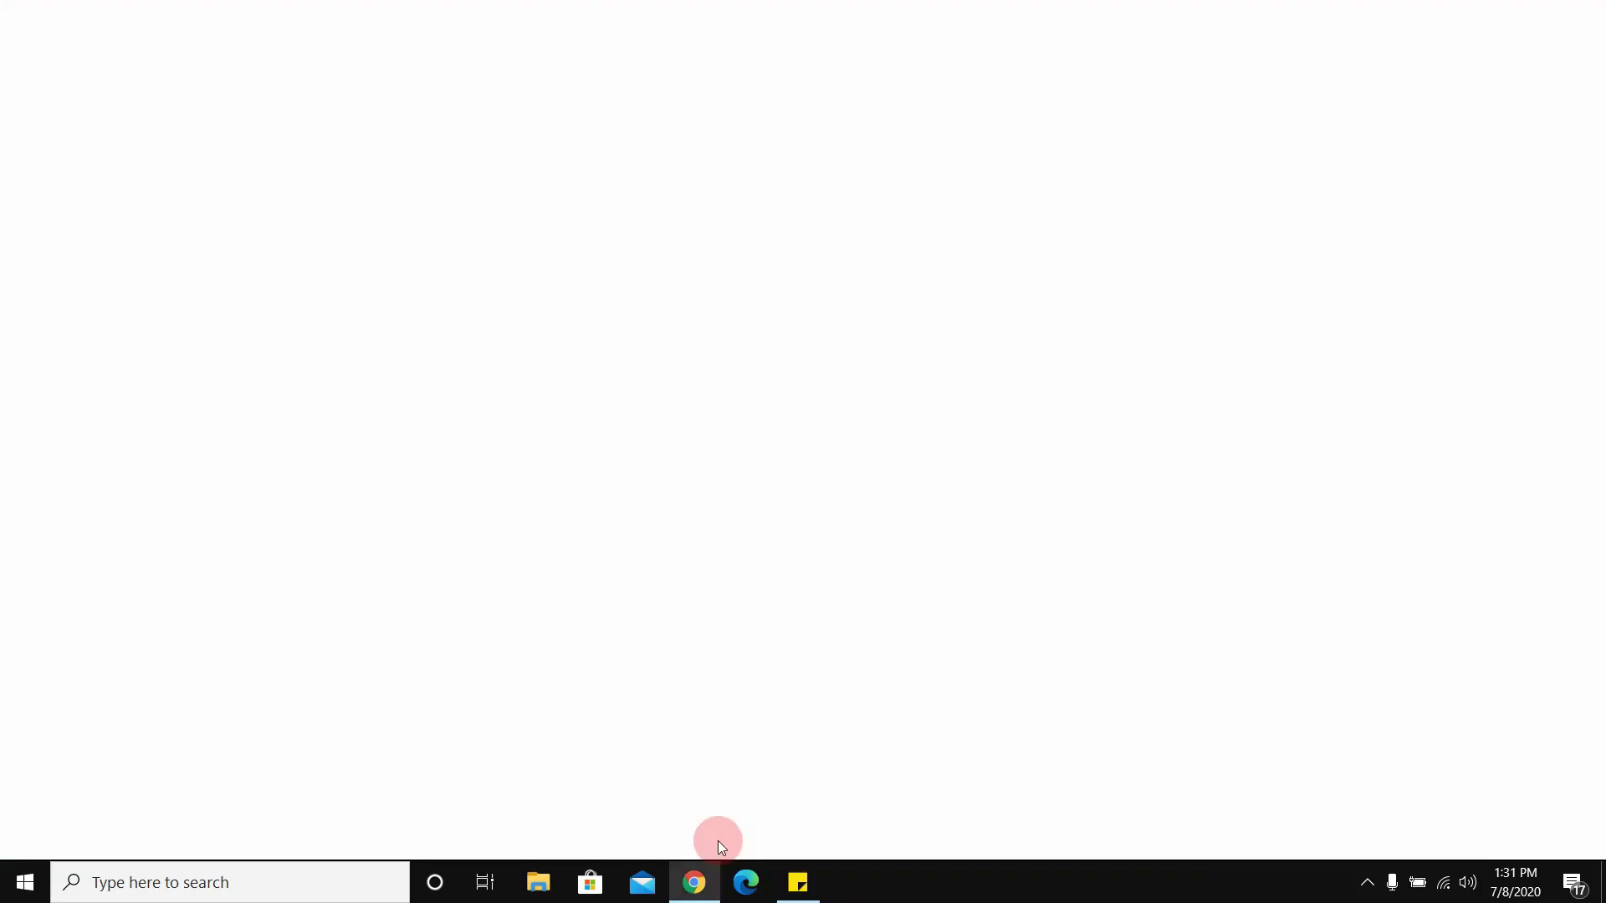
pyautogui.click(744, 880)
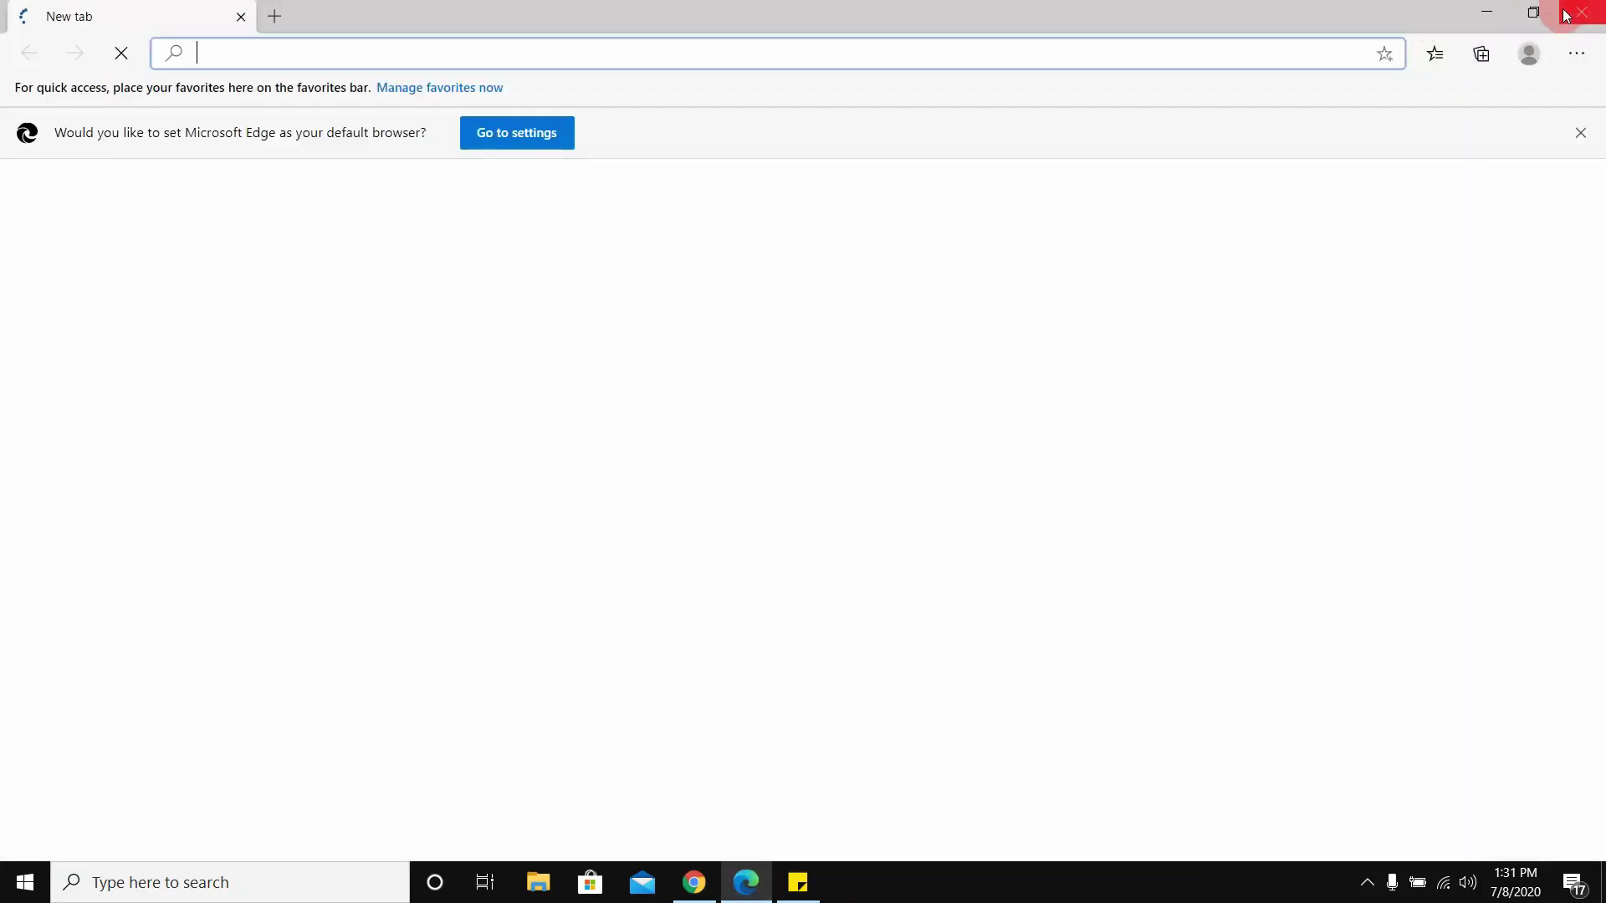
pyautogui.click(1576, 11)
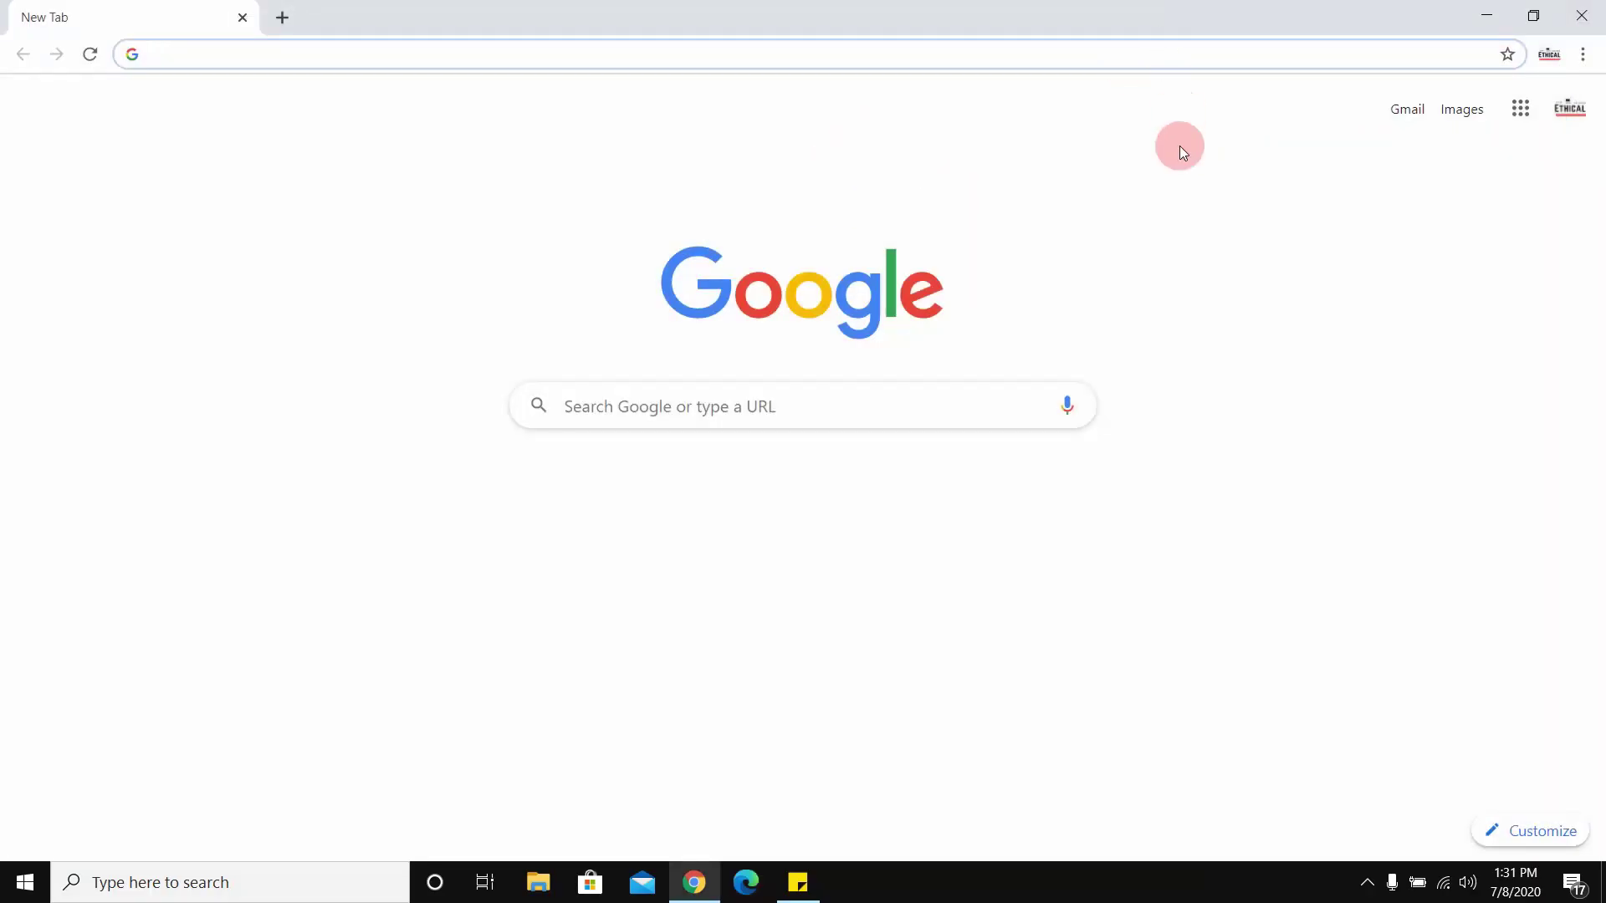
pyautogui.click(1582, 55)
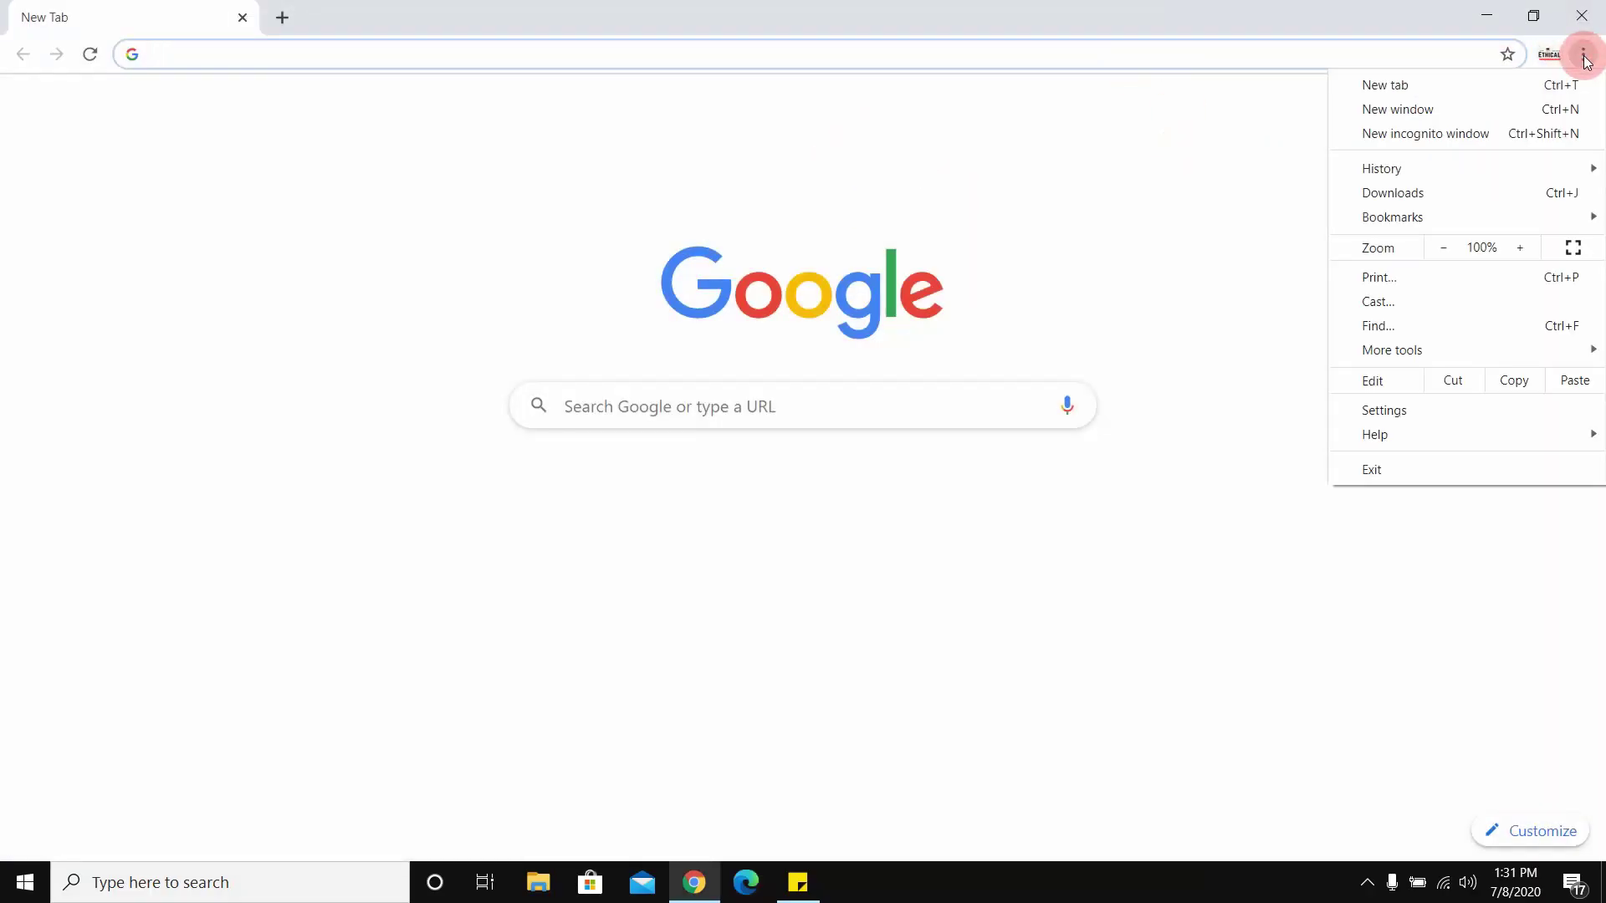
pyautogui.click(1585, 55)
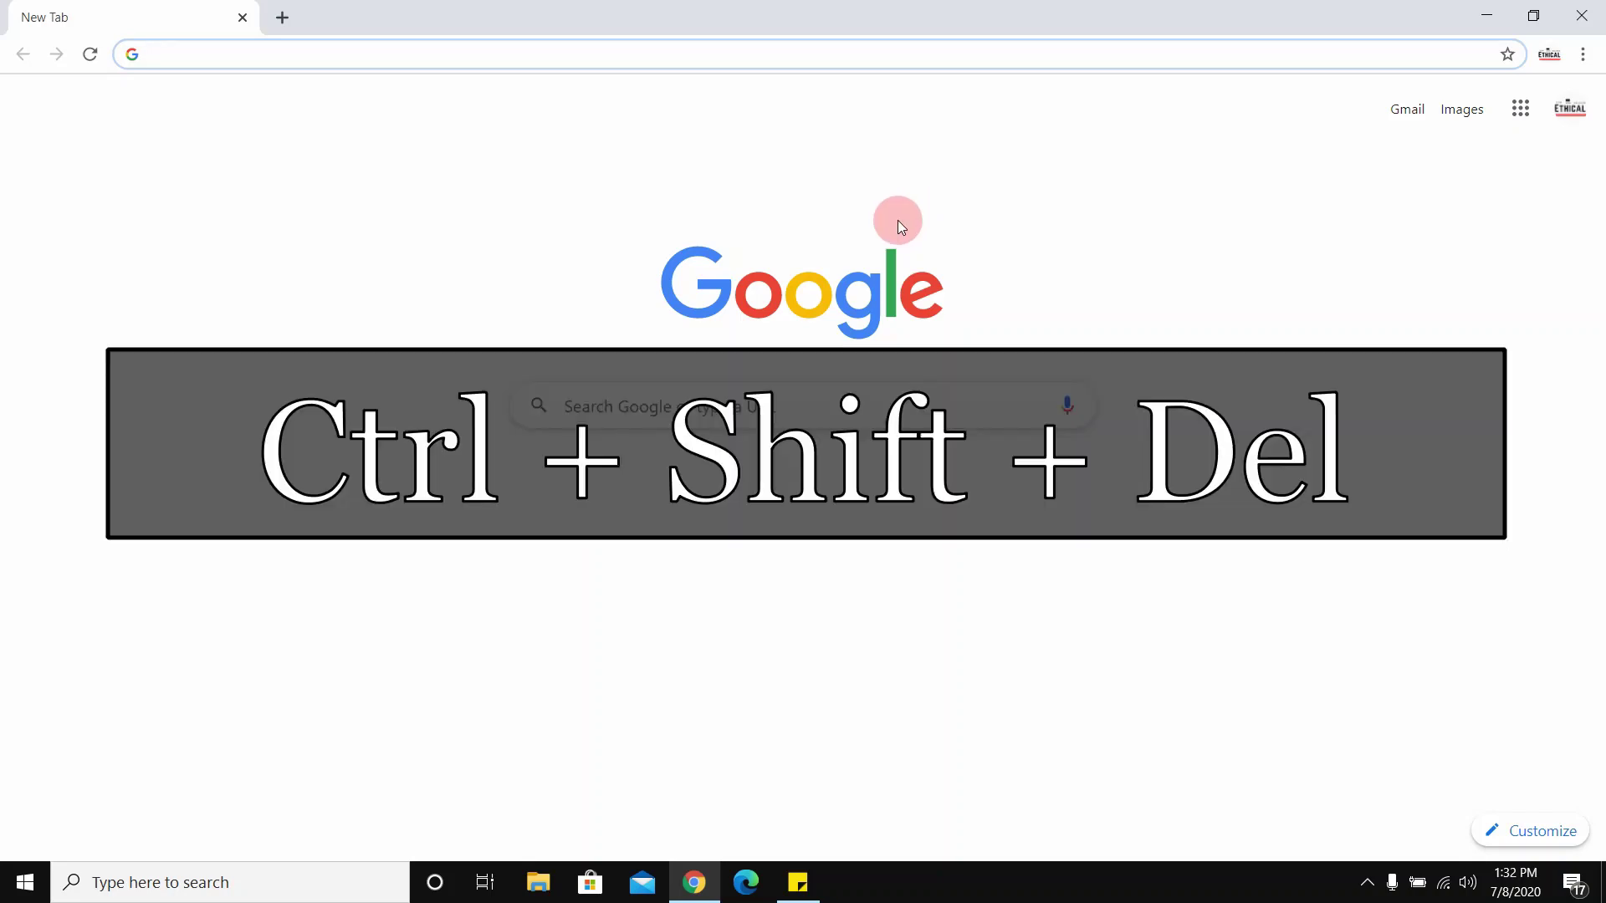
pyautogui.hotkey('ctrl', 'shift', 'Delete')
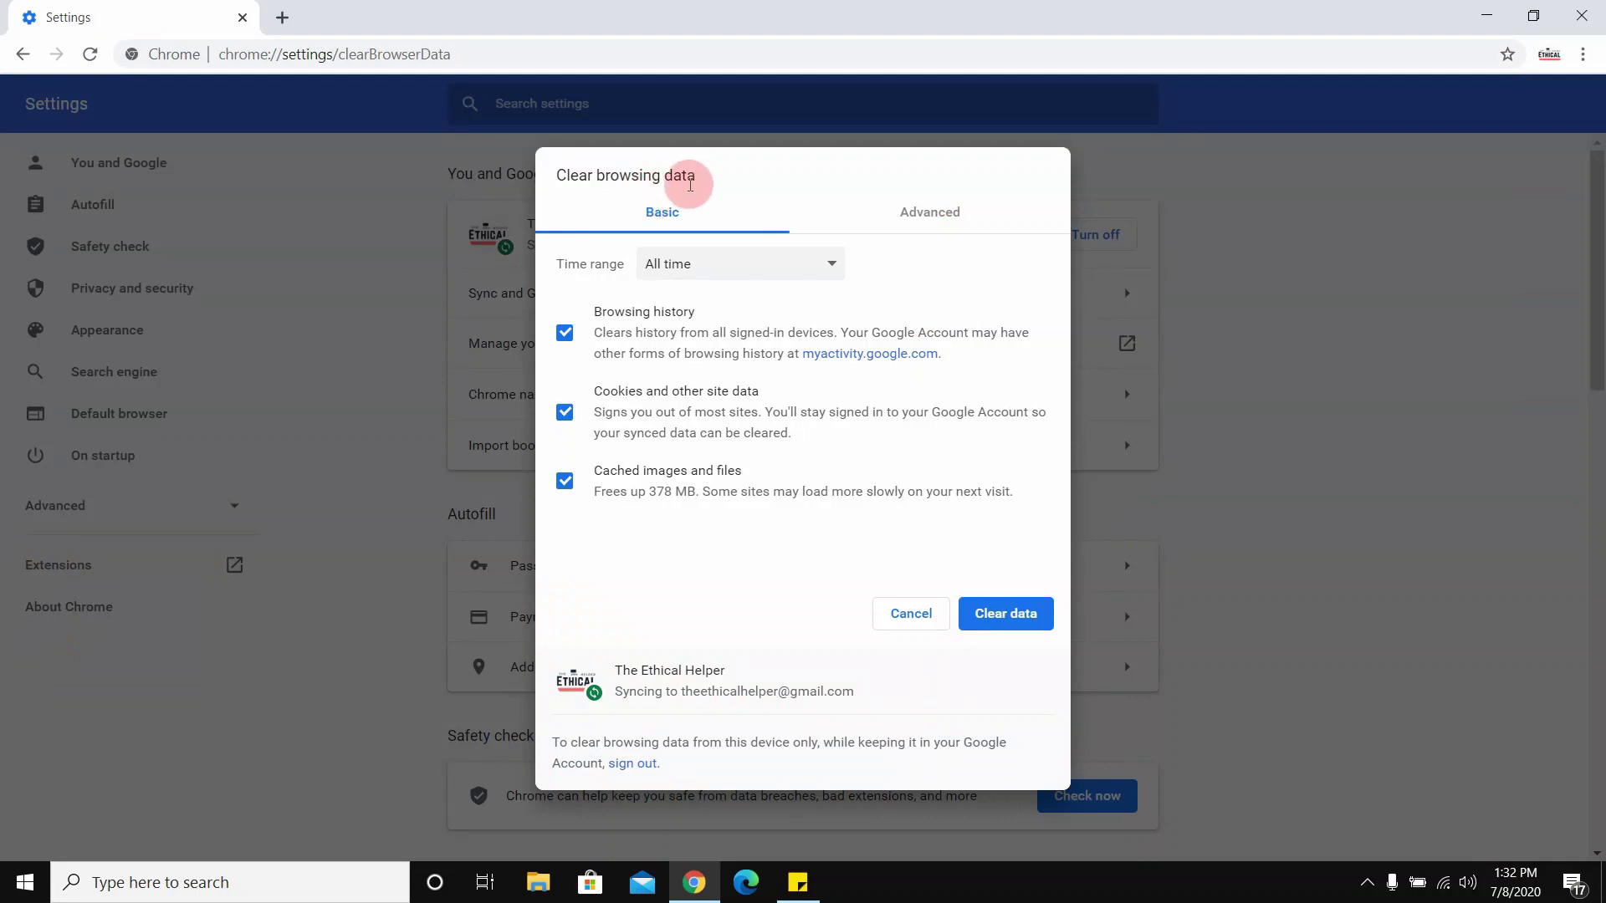
# Choose All time as the time range in the basic settings for clearing browsing data.
pyautogui.moveTo(690, 184); pyautogui.dragTo(553, 175)
pyautogui.click(709, 204)
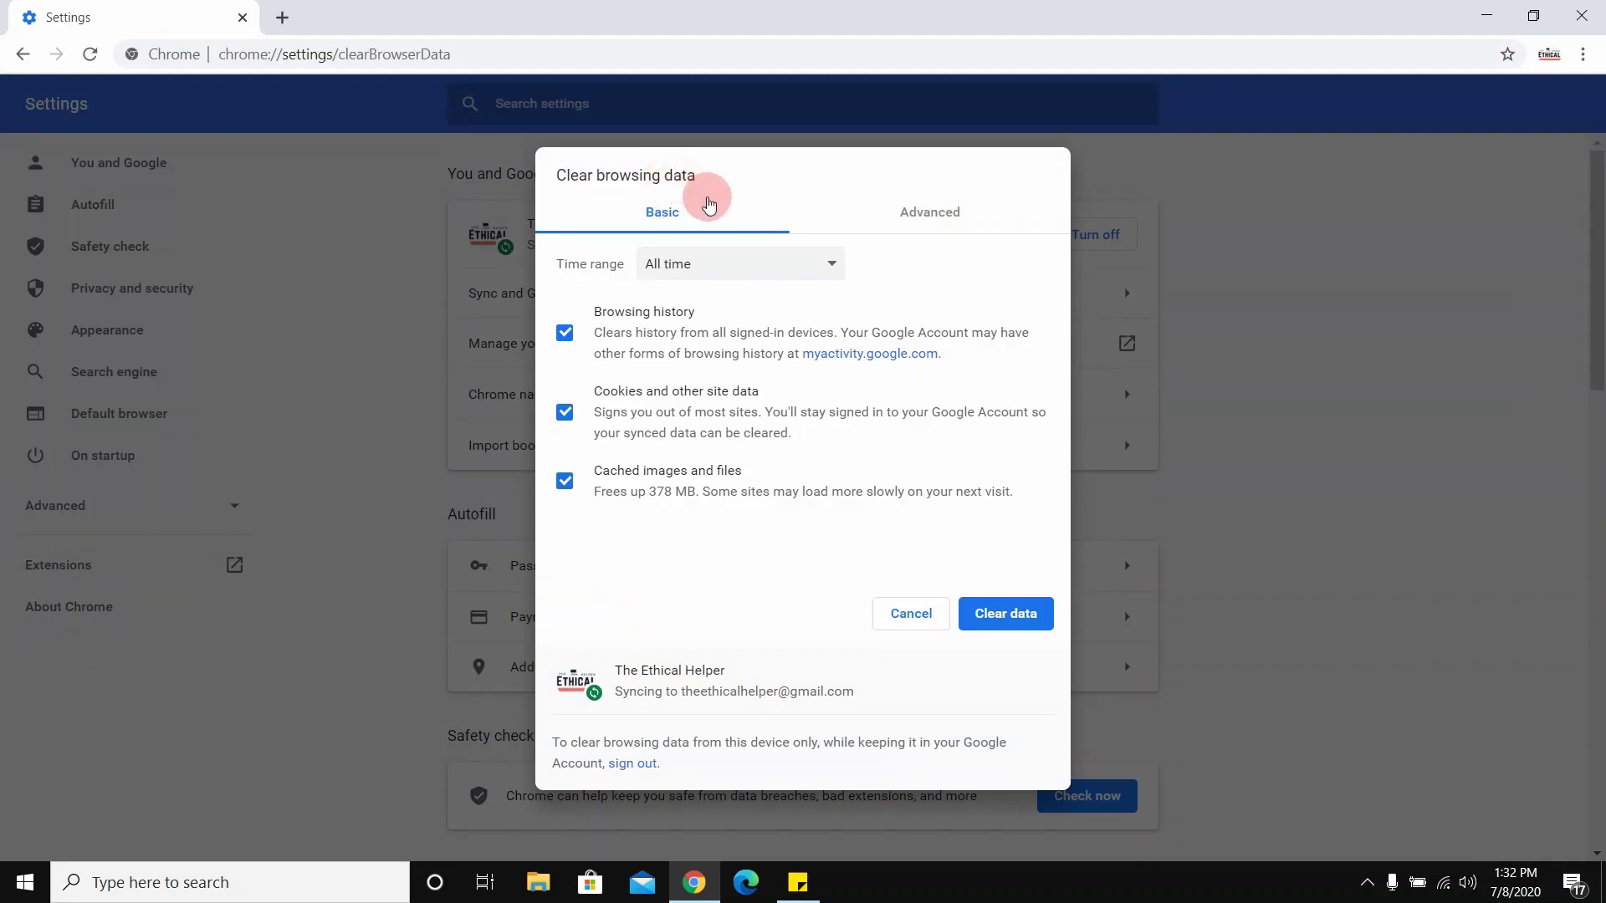
pyautogui.moveTo(560, 264); pyautogui.dragTo(631, 261)
pyautogui.click(675, 263)
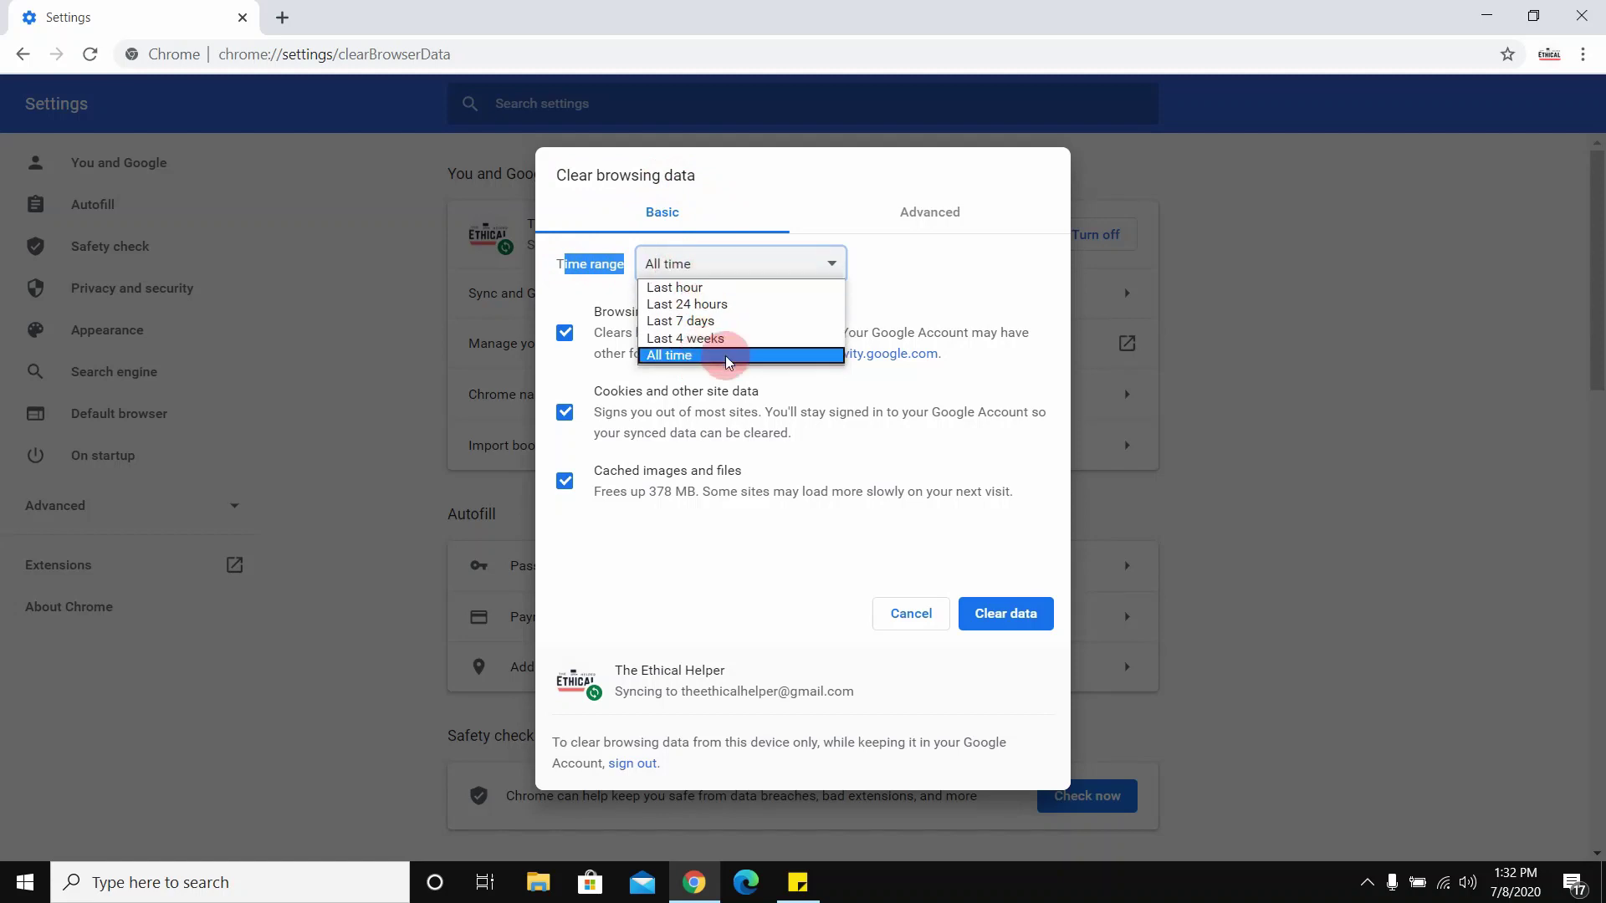
pyautogui.click(674, 357)
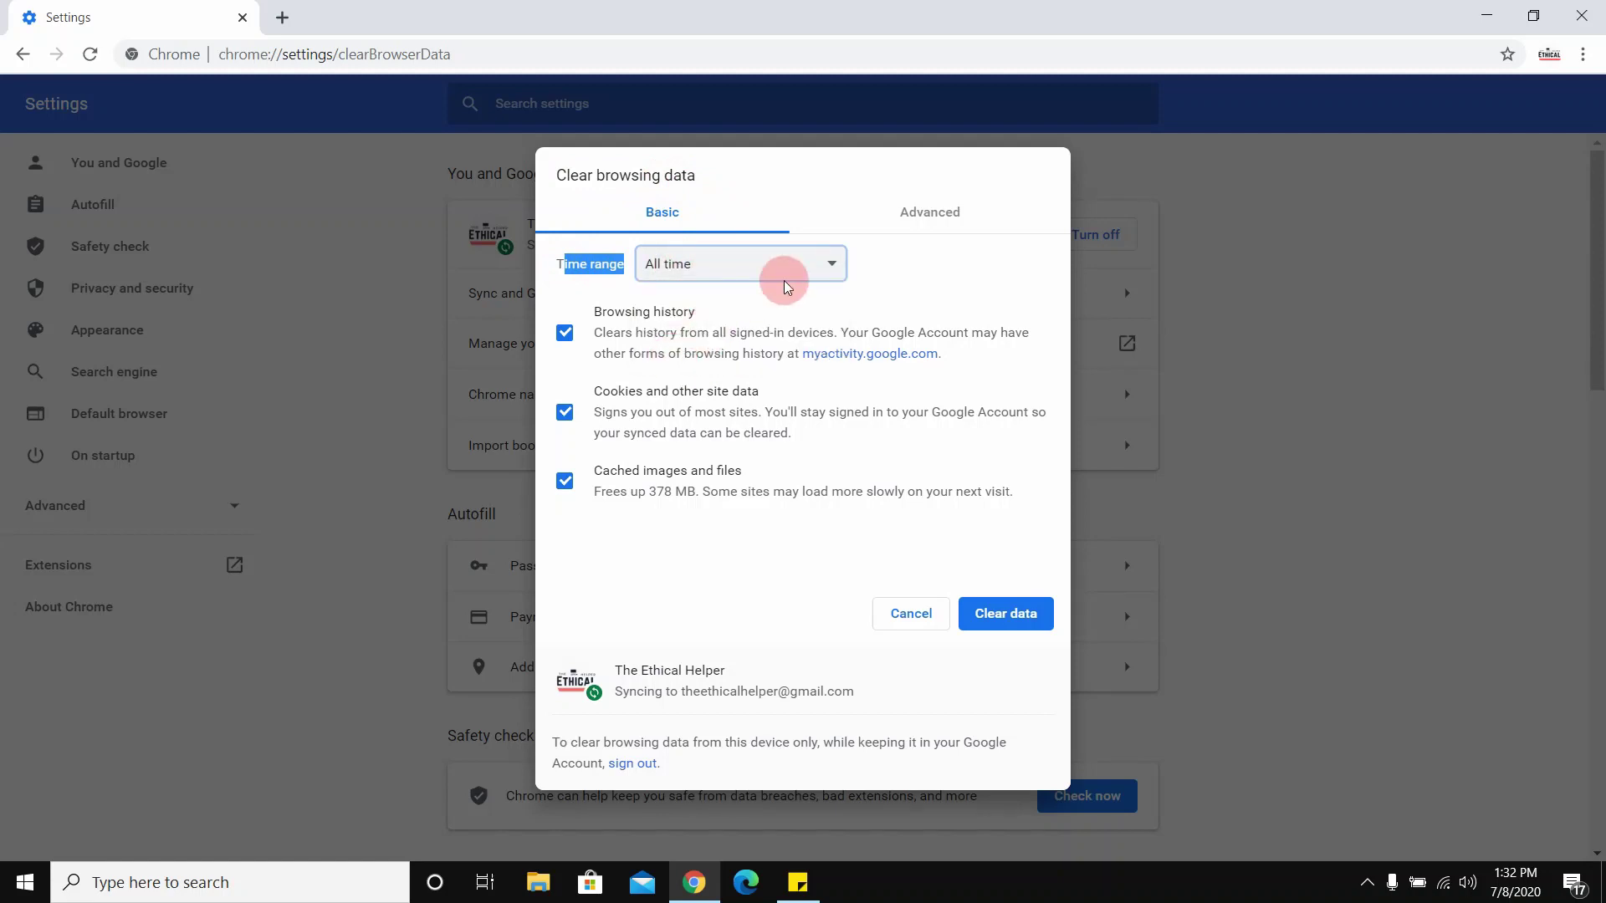
# Examine the advanced list of data types that can be cleared and compare it with the basic options.
pyautogui.click(928, 209)
pyautogui.scroll(-2, 686, 363)
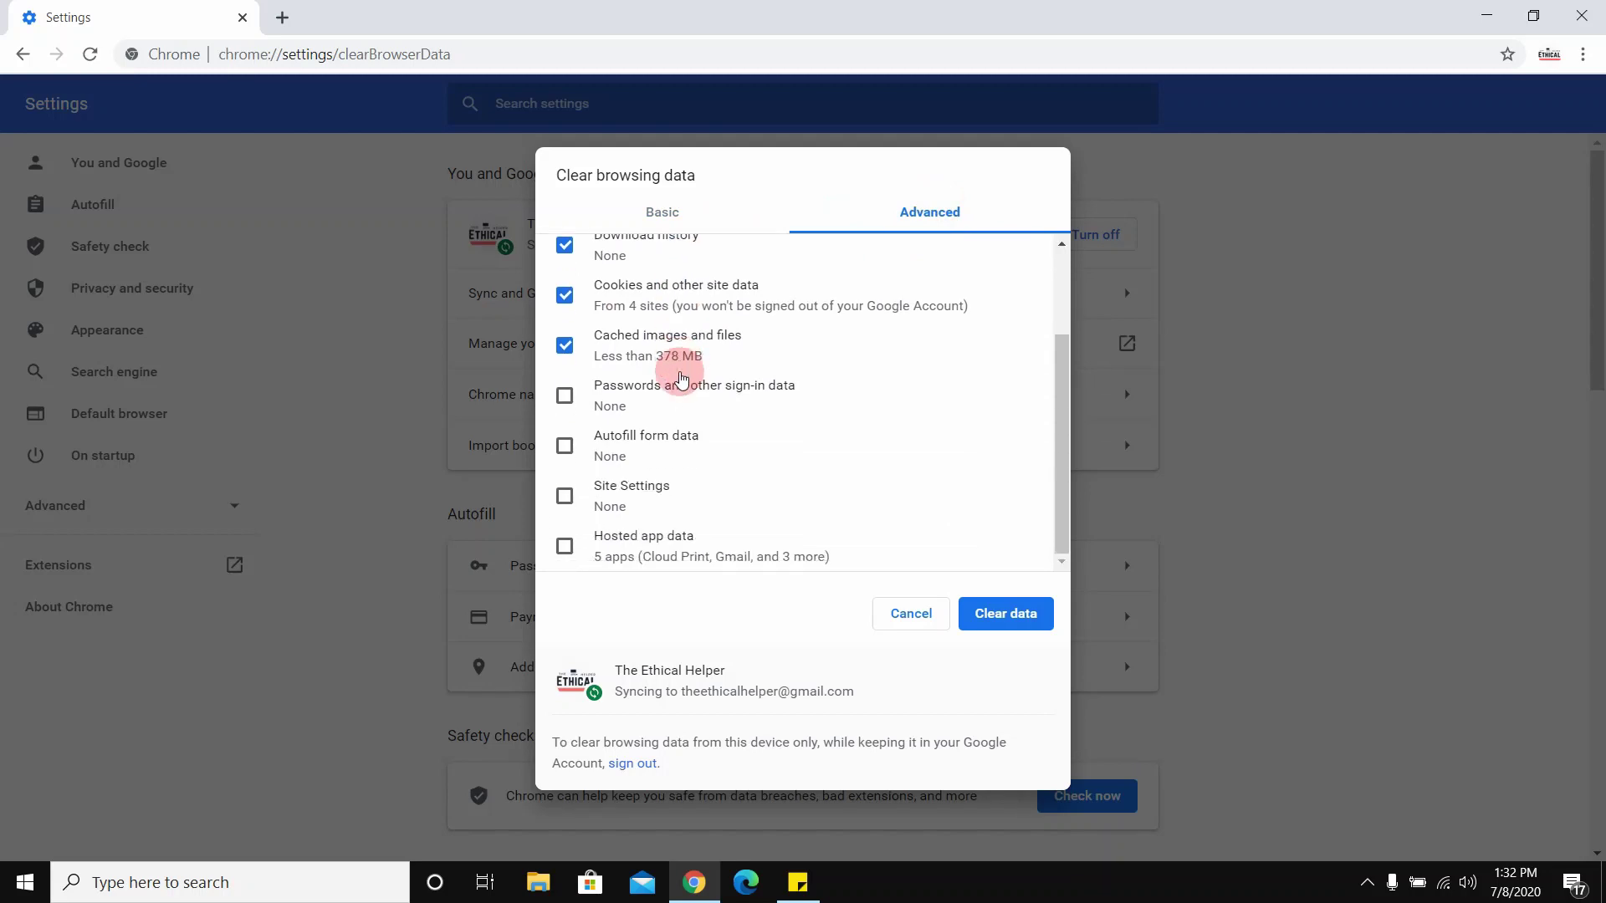
pyautogui.scroll(1, 607, 378)
pyautogui.scroll(2, 606, 377)
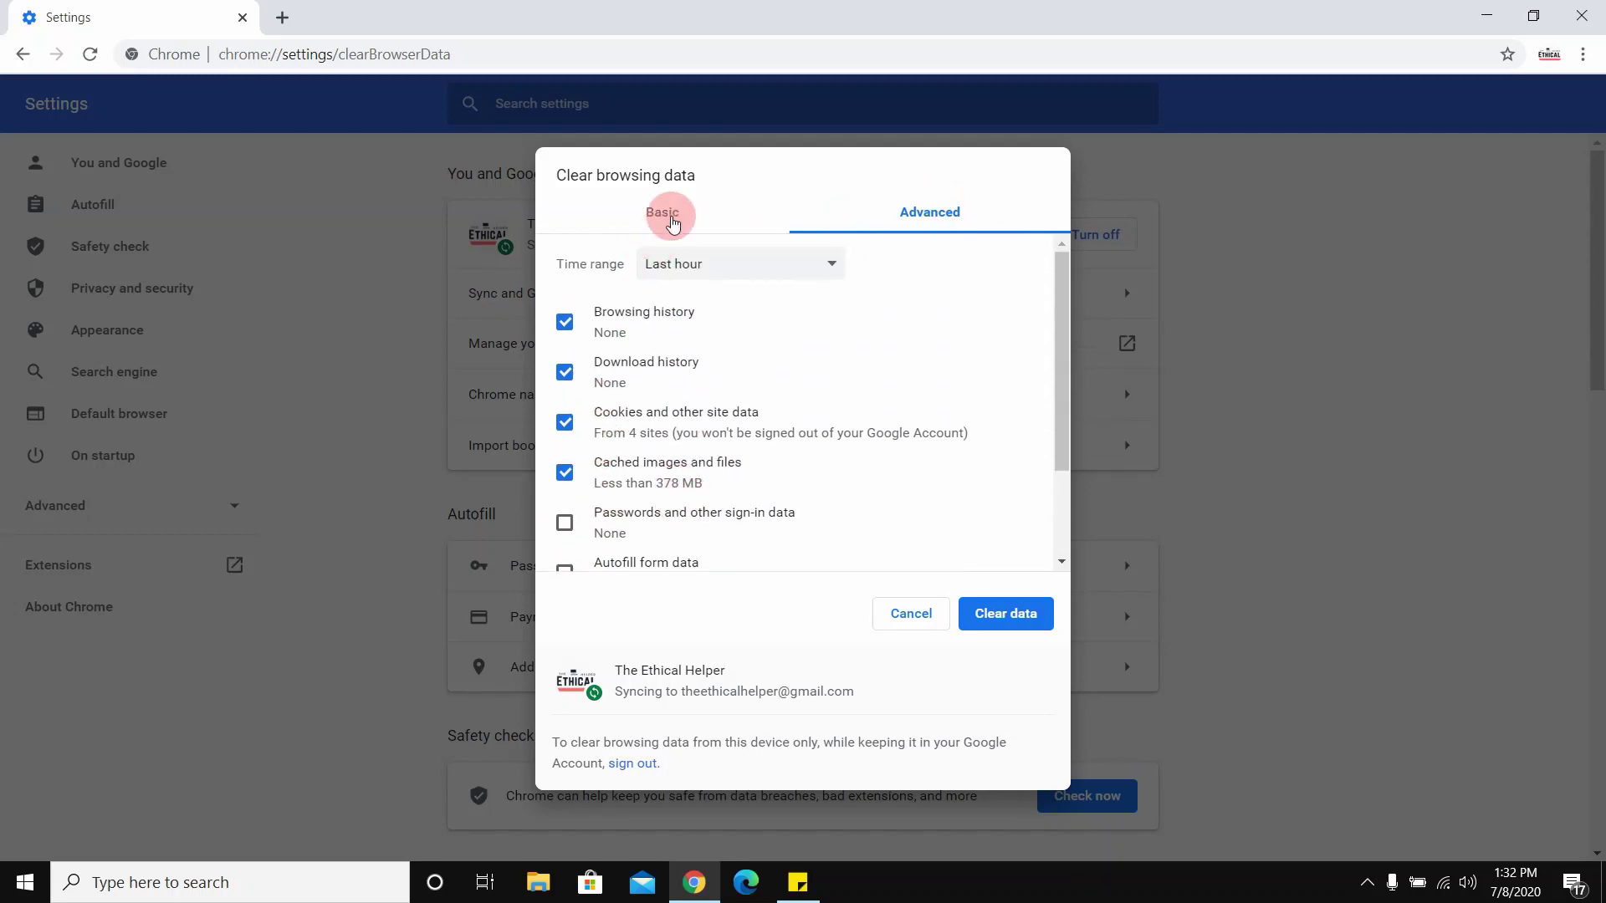
pyautogui.click(662, 209)
pyautogui.click(895, 209)
pyautogui.scroll(-3, 666, 405)
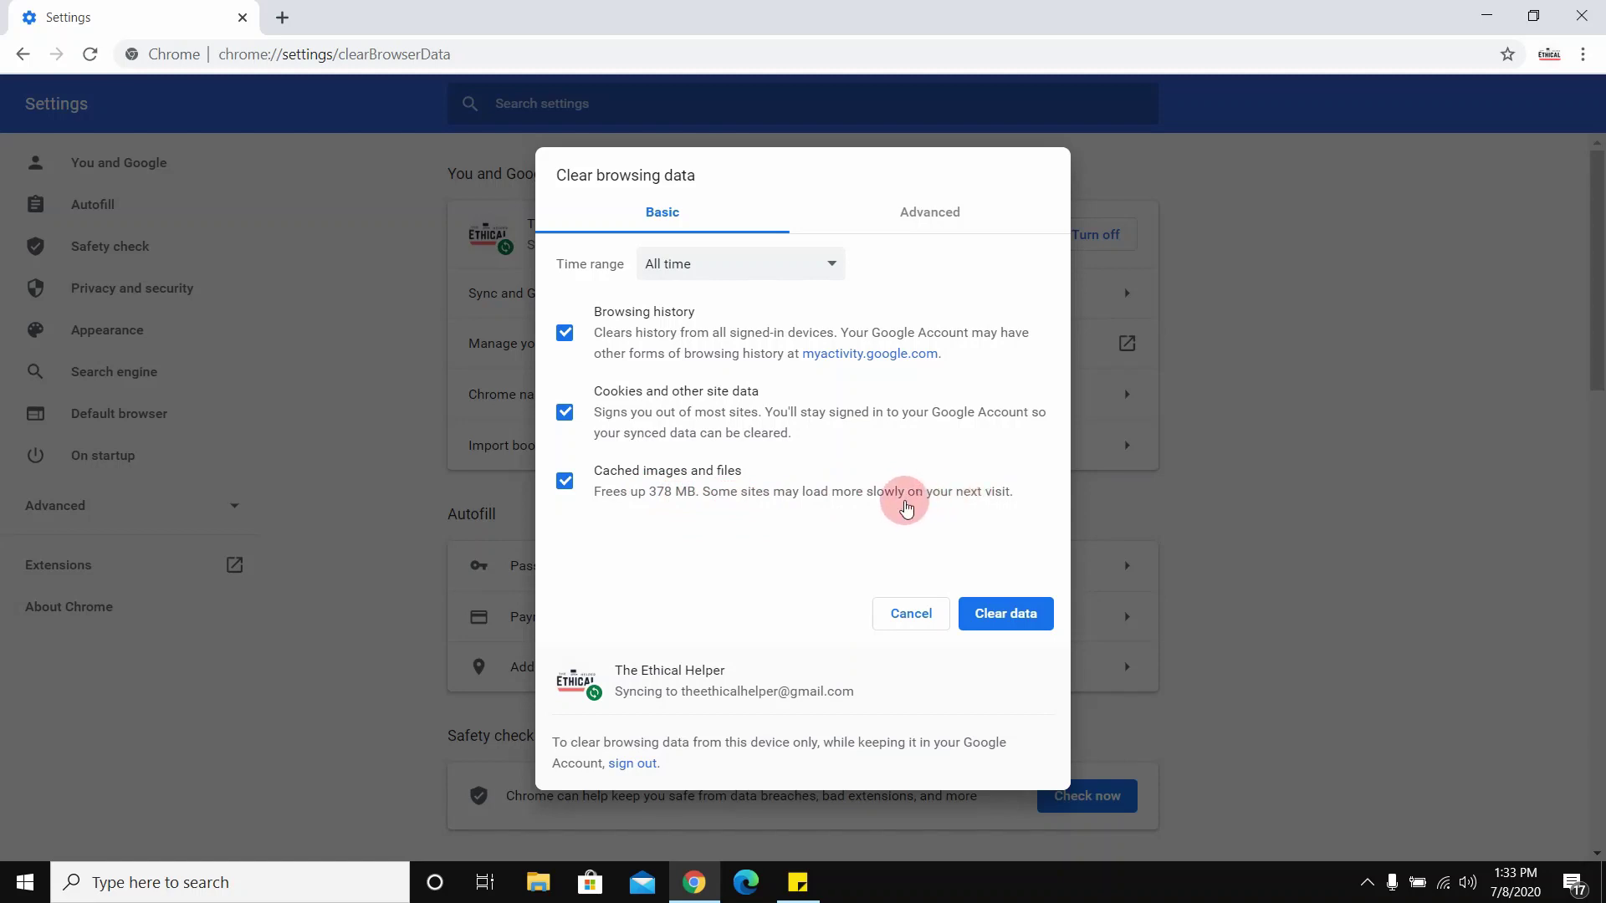
# Clear the browsing history, cookies and cached files for all time, acknowledge the notice and close Chrome.
pyautogui.click(988, 614)
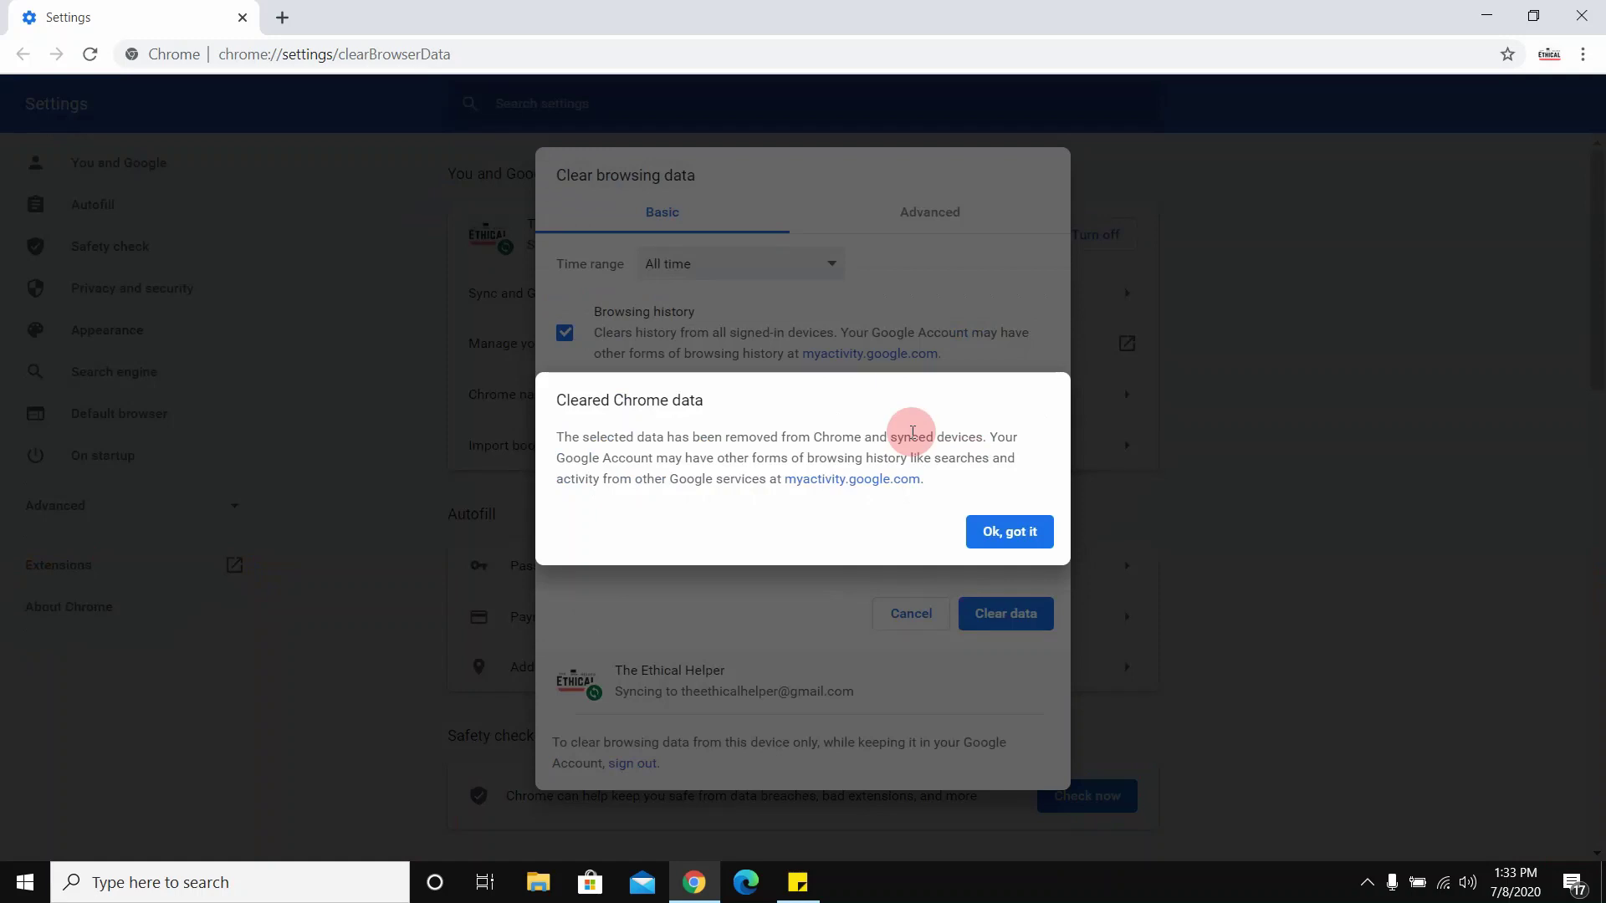
pyautogui.click(1014, 545)
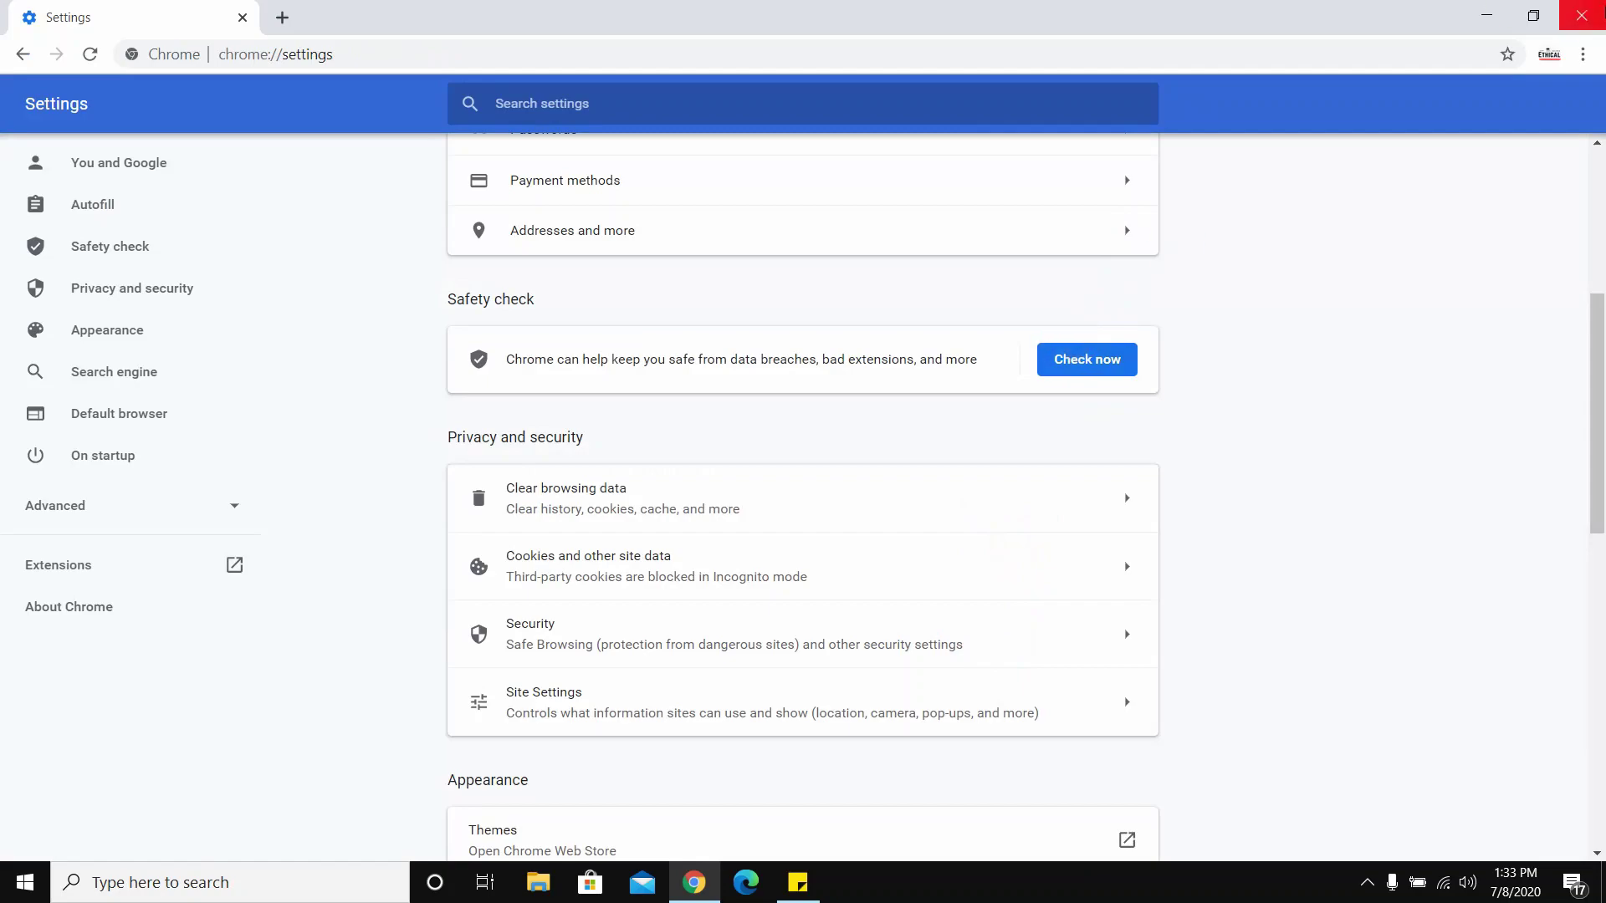
pyautogui.click(1596, 25)
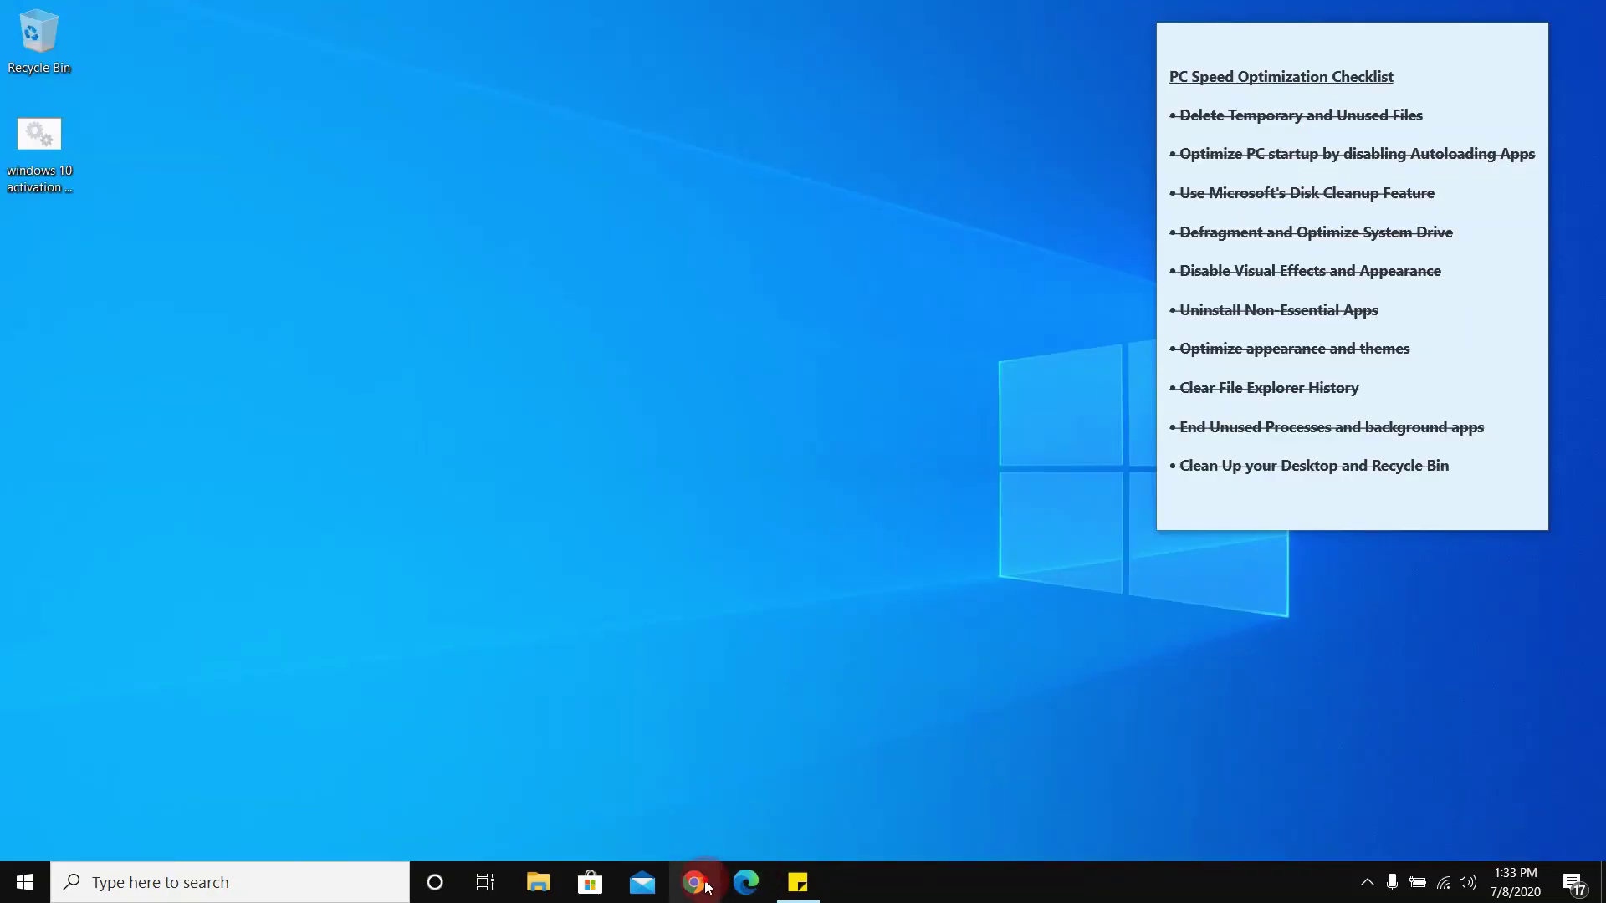
# Relaunch Chrome, bring up the Clear browsing data dialog again and dismiss it.
pyautogui.click(706, 886)
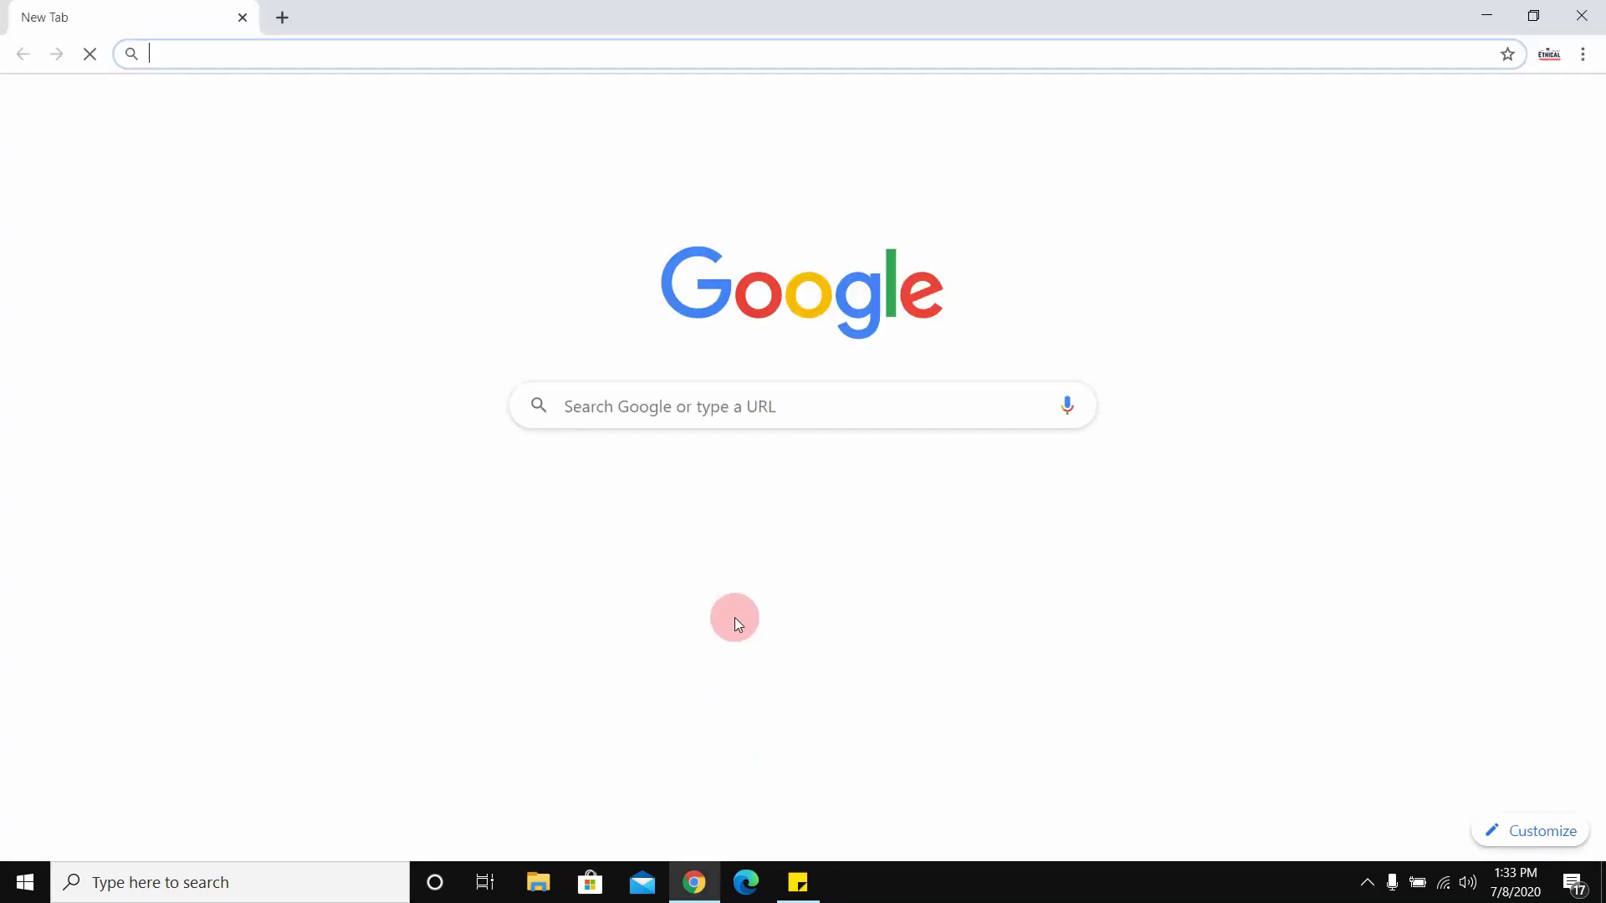
pyautogui.hotkey('ctrl', 'shift', 'Delete')
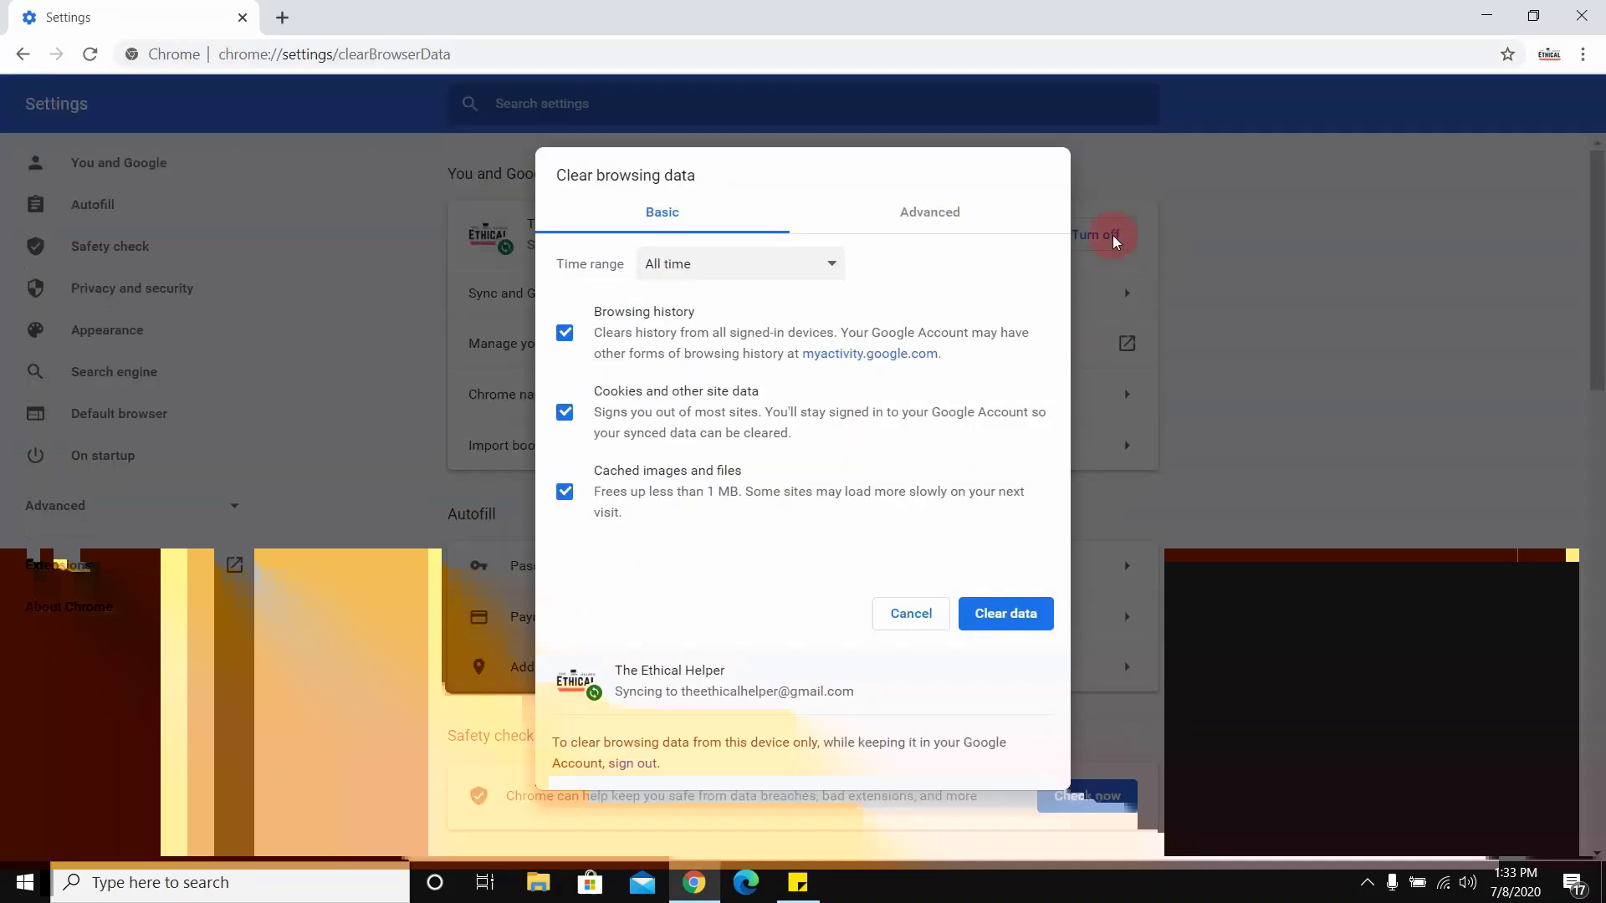
pyautogui.click(971, 613)
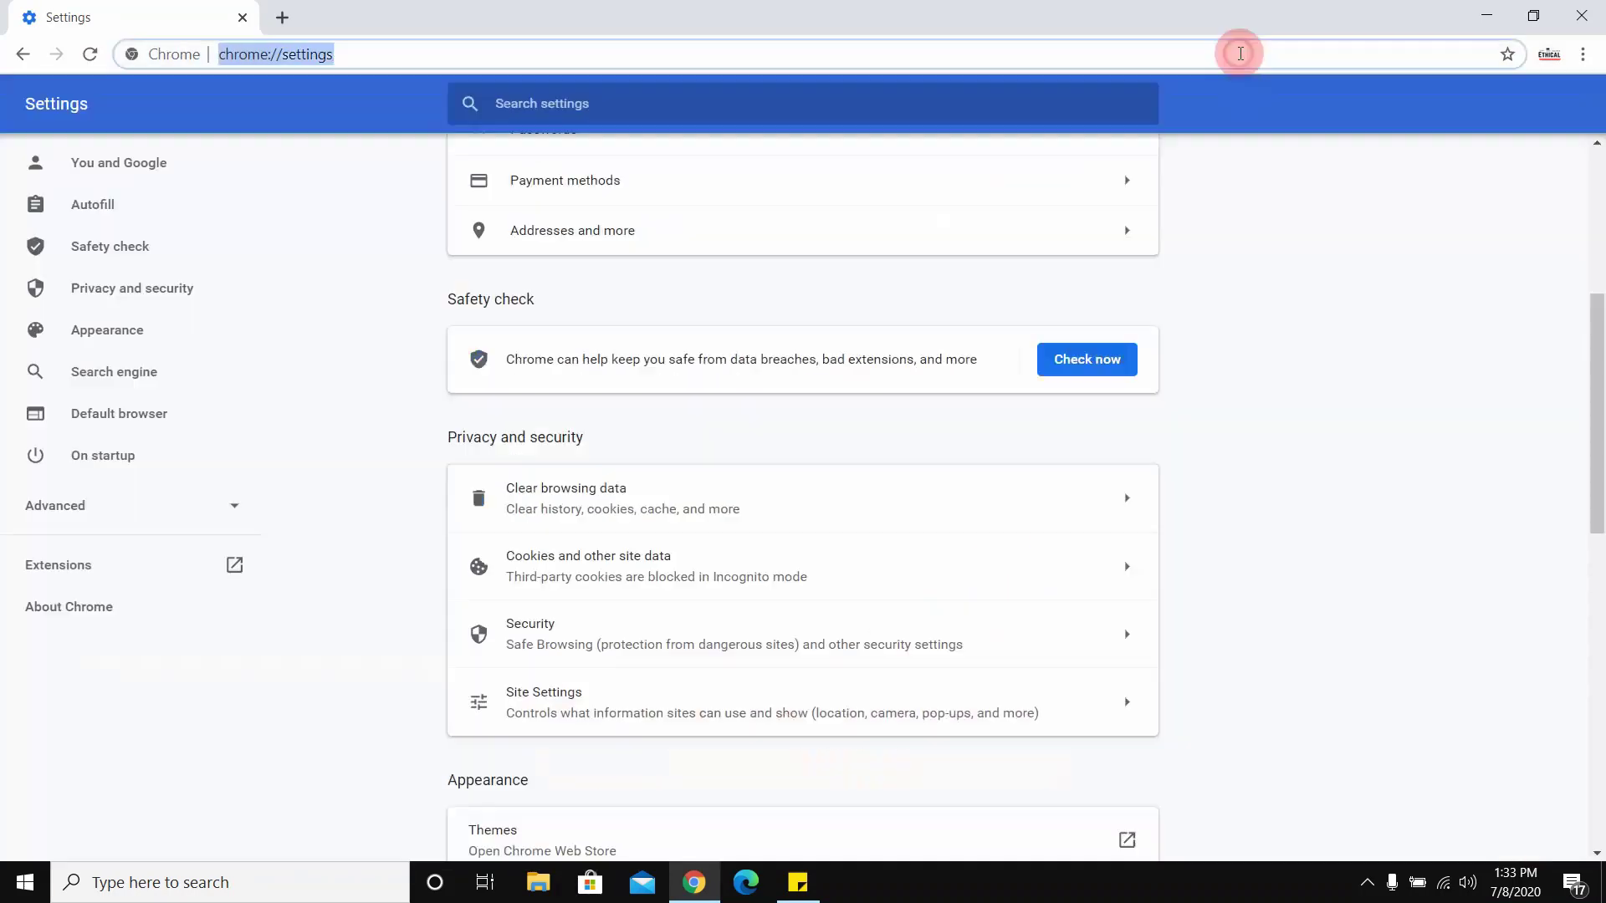
# Open Chrome's History page and reach Clear browsing data from it, cancelling the dialog and closing Chrome.
pyautogui.click(1583, 55)
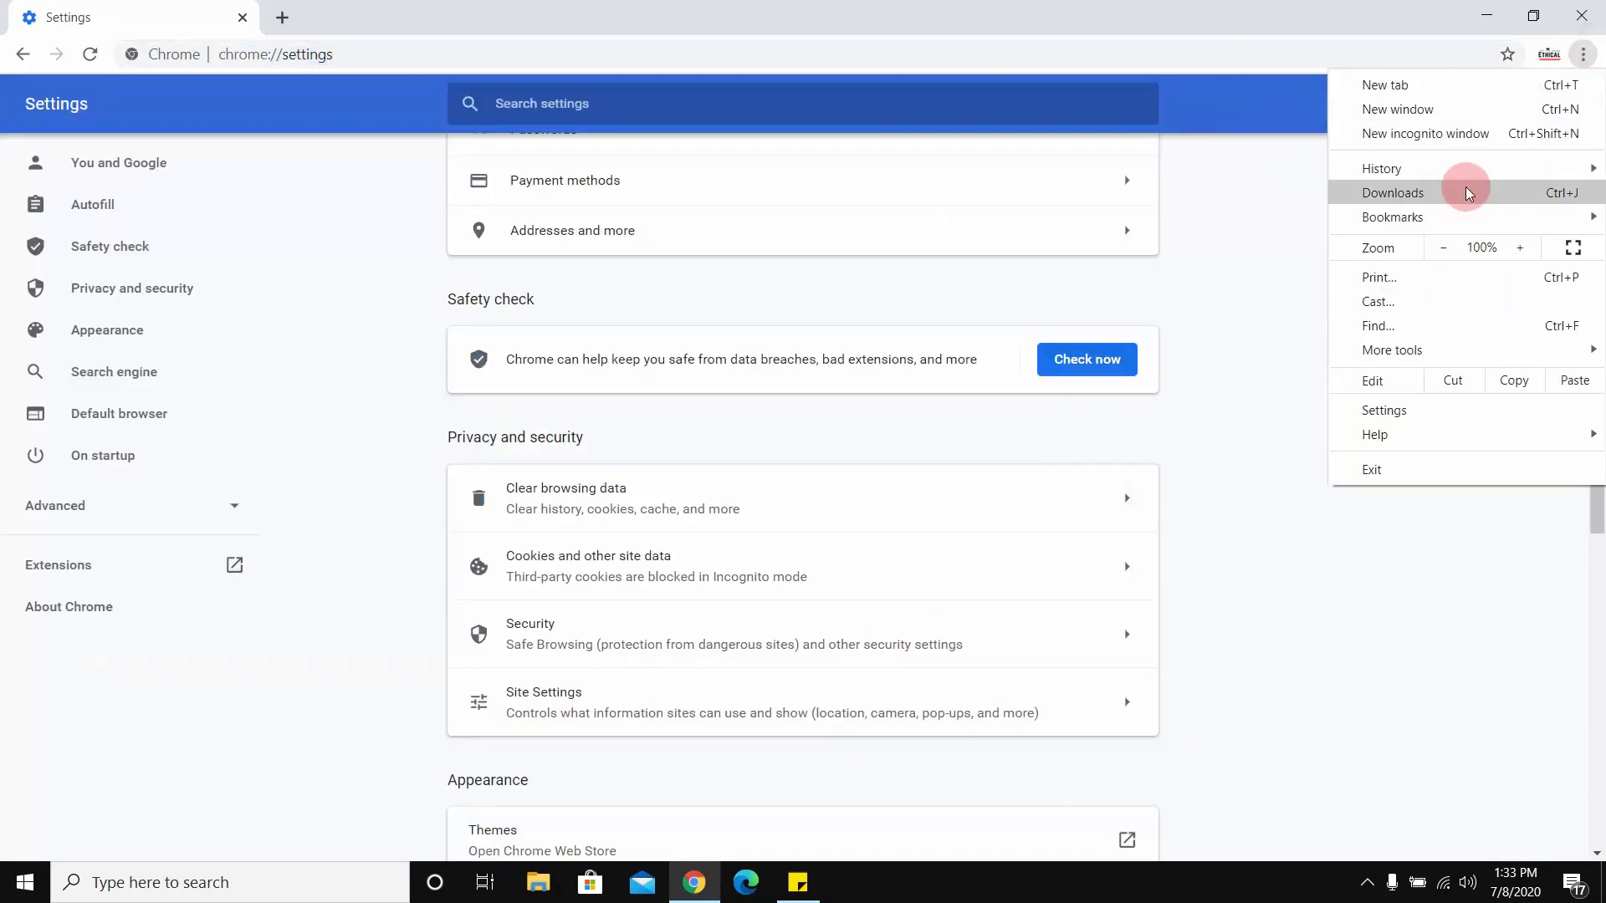
pyautogui.moveTo(1464, 170)
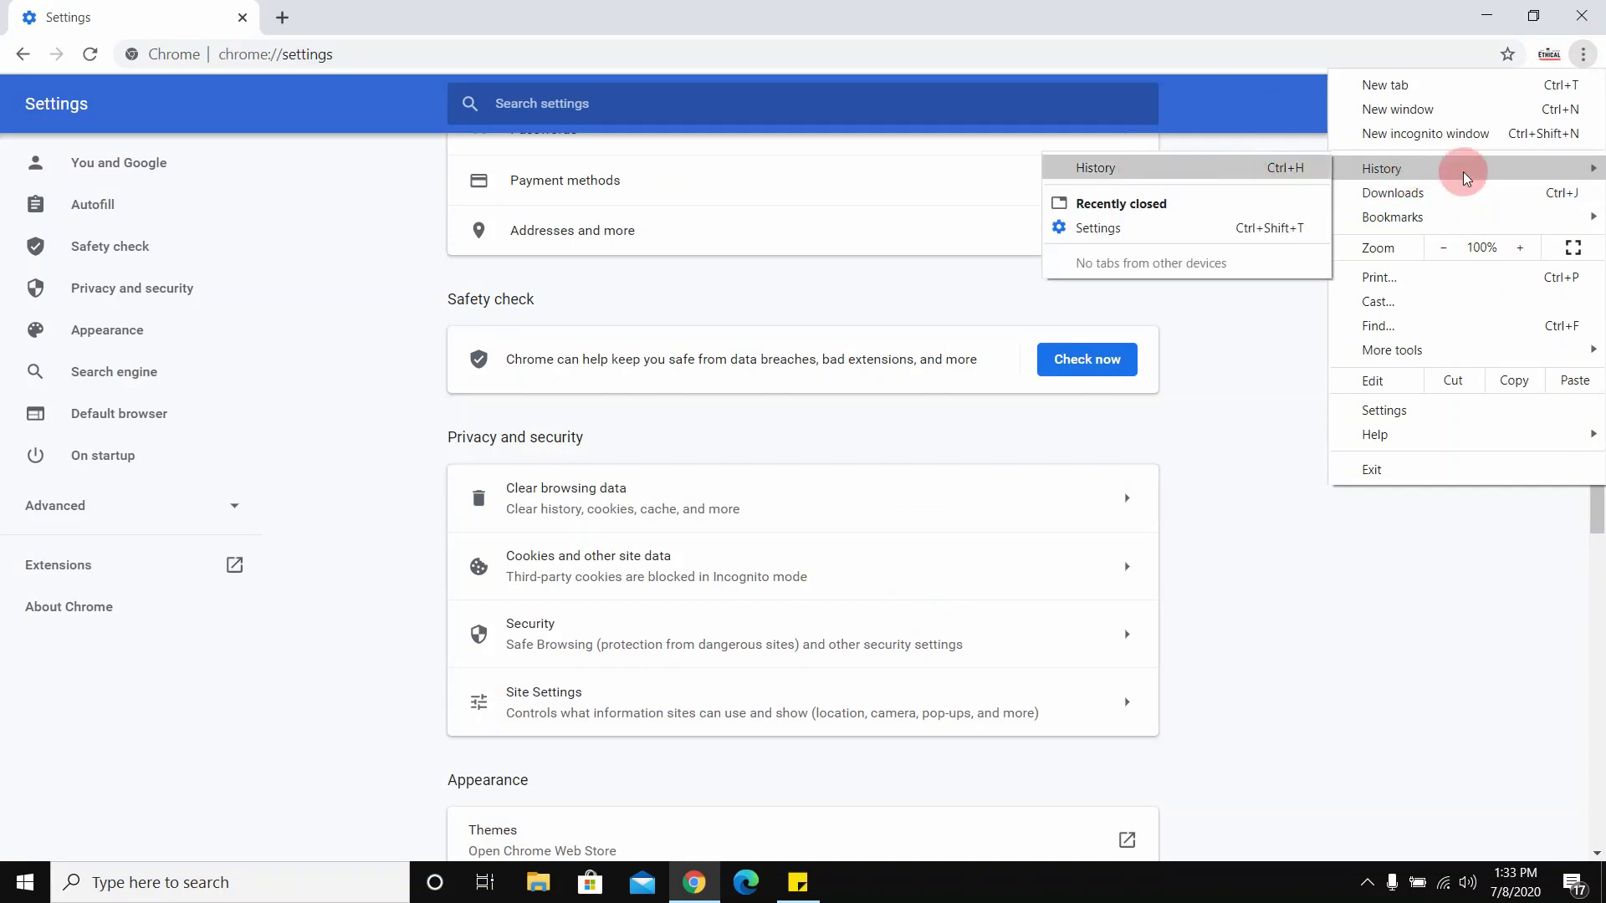
pyautogui.click(1279, 366)
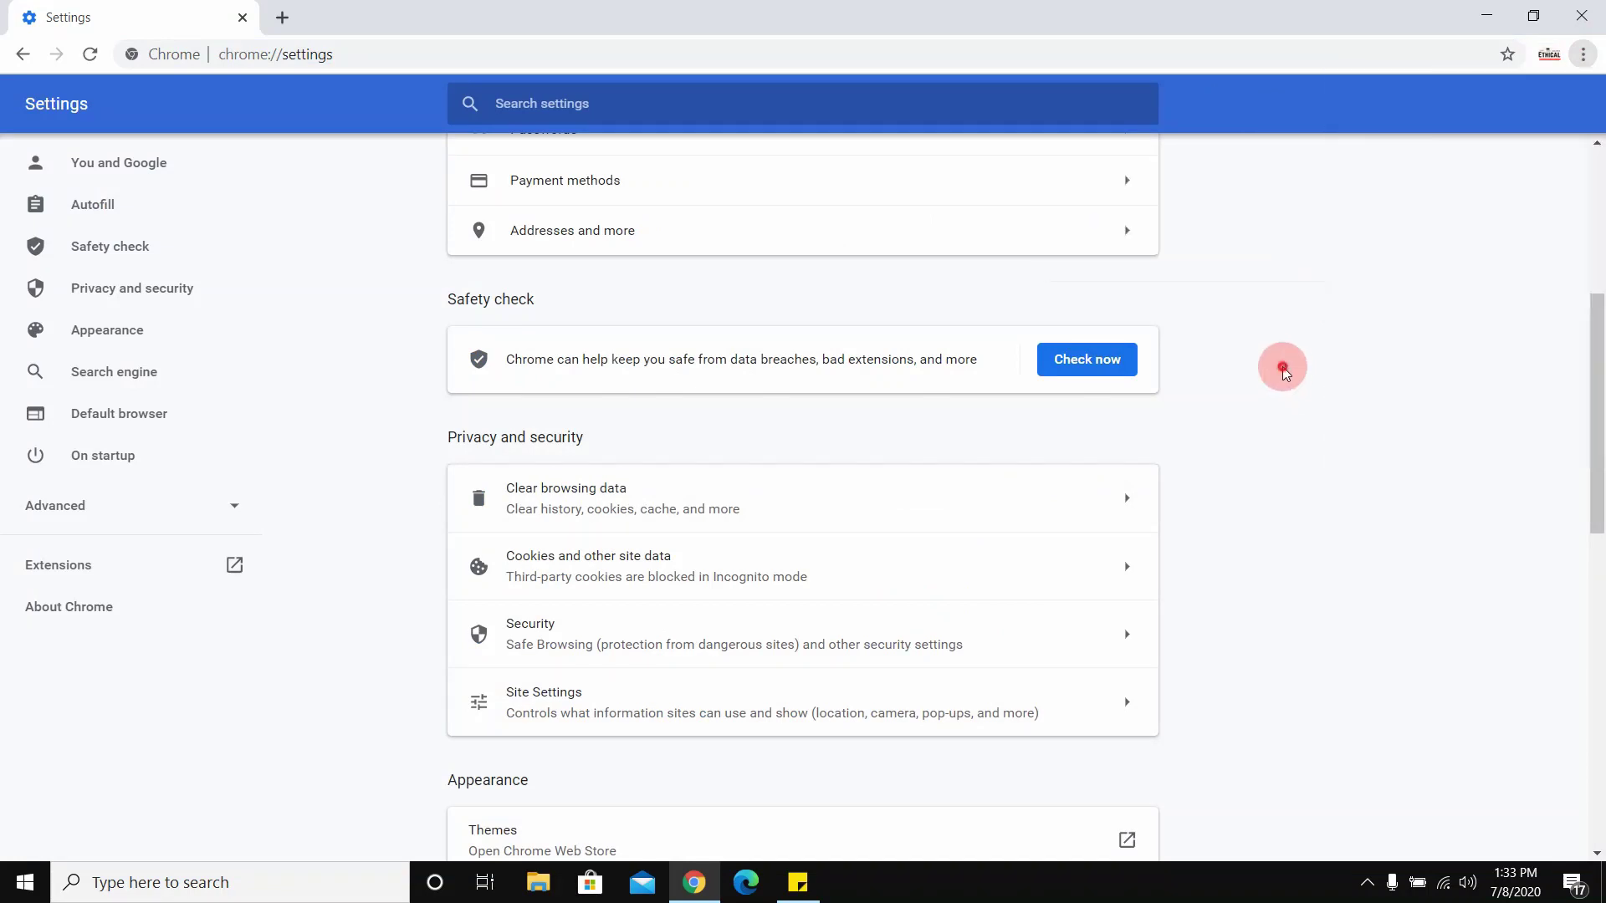
pyautogui.click(1584, 55)
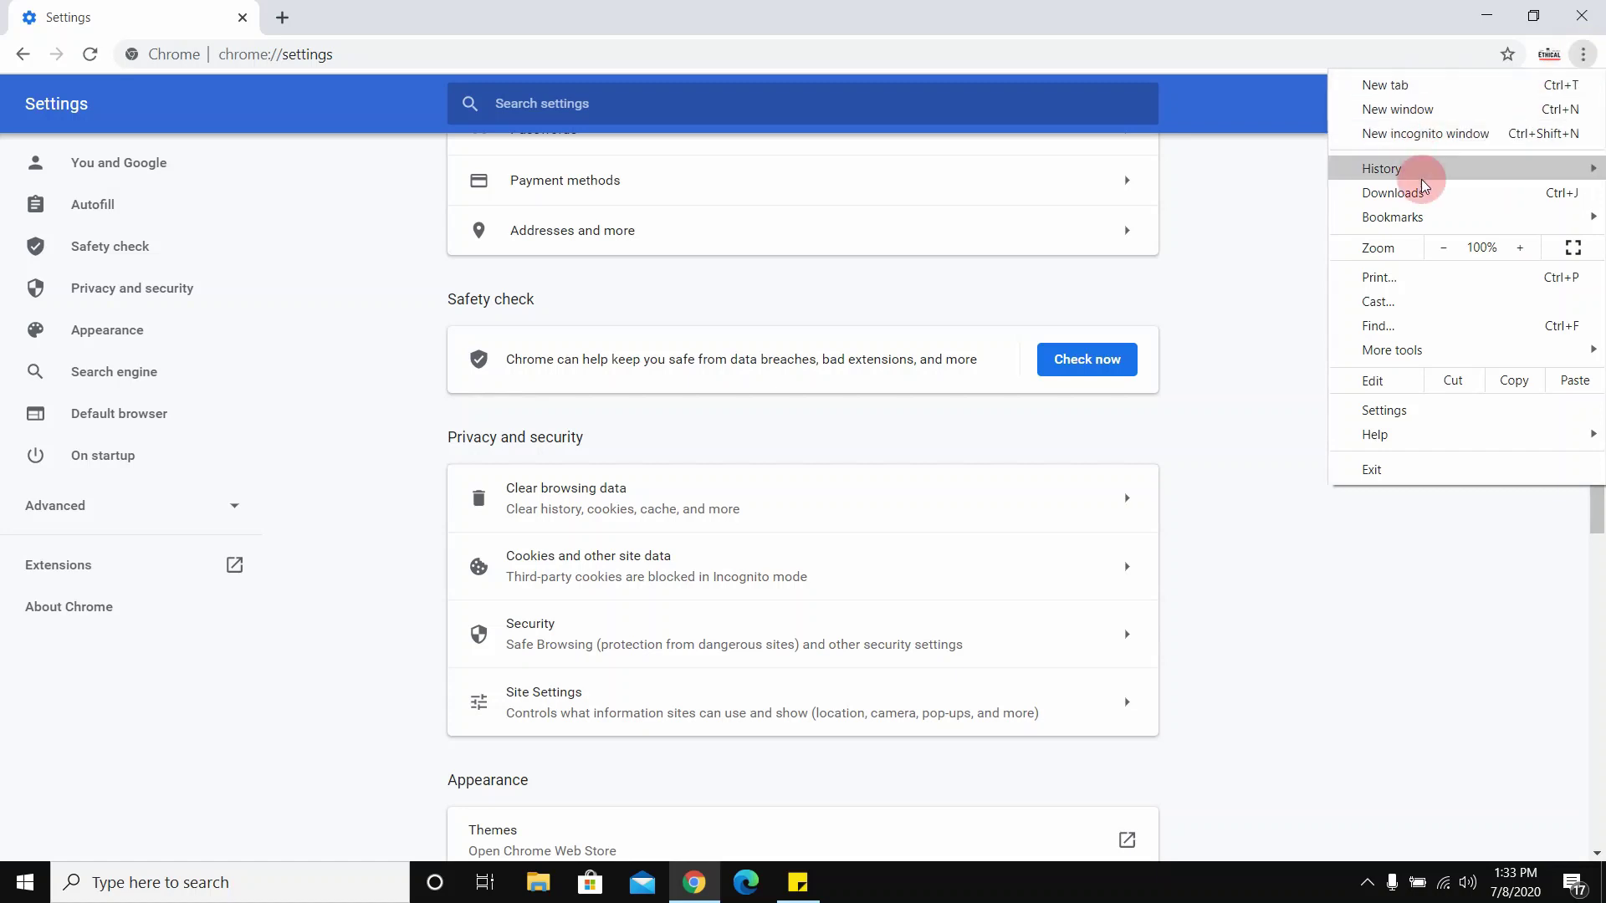
pyautogui.moveTo(1418, 168)
pyautogui.click(1173, 169)
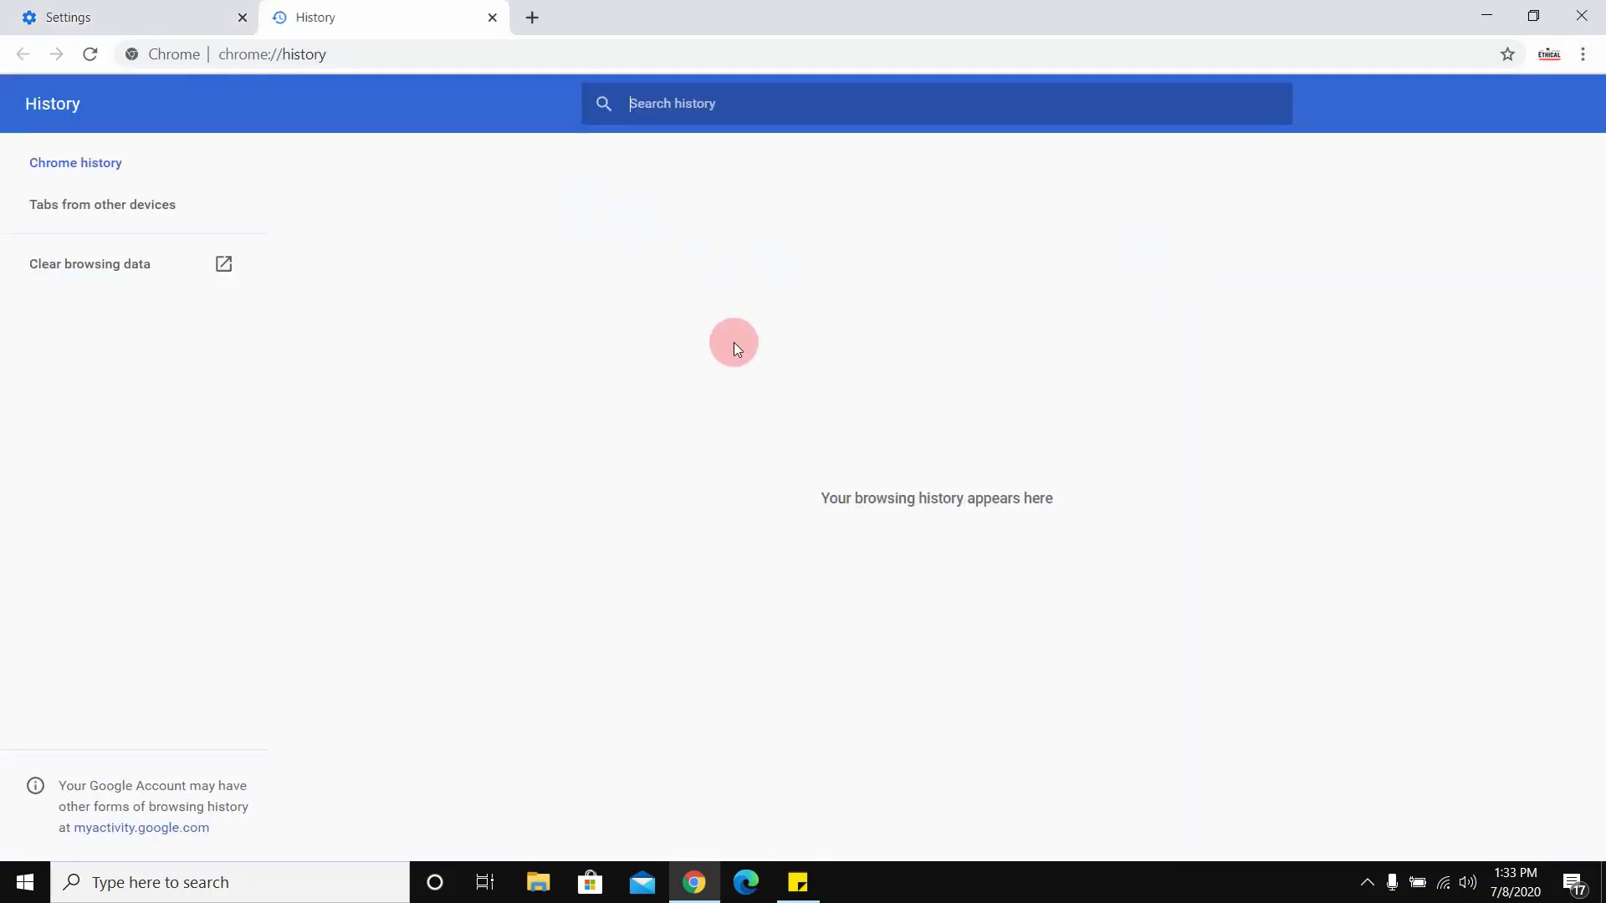
pyautogui.click(111, 264)
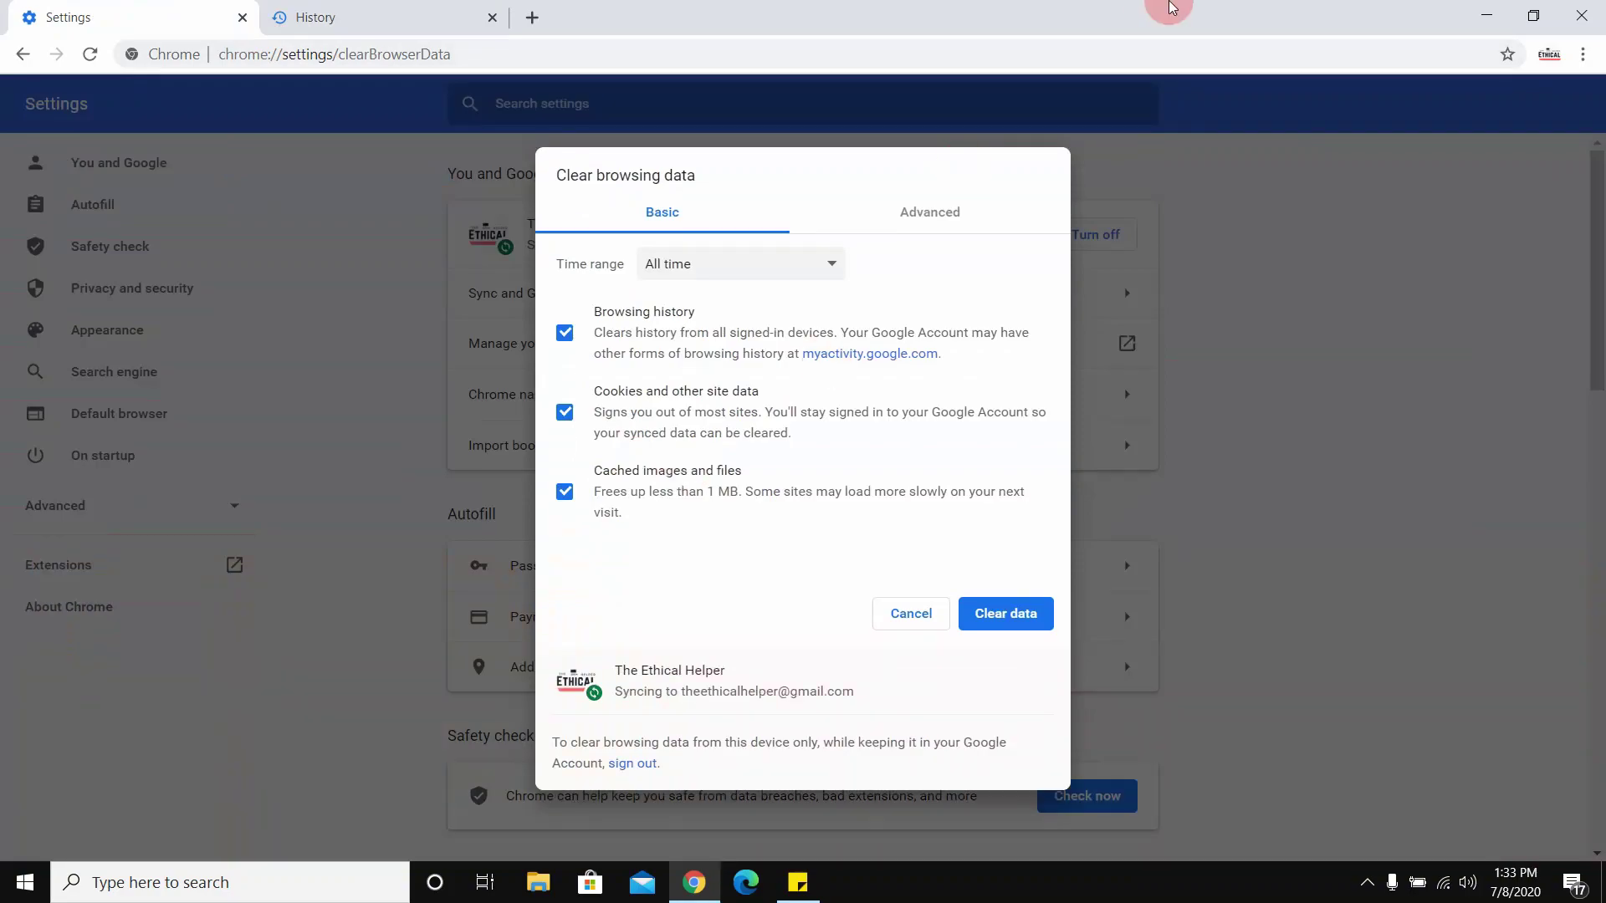
pyautogui.click(911, 613)
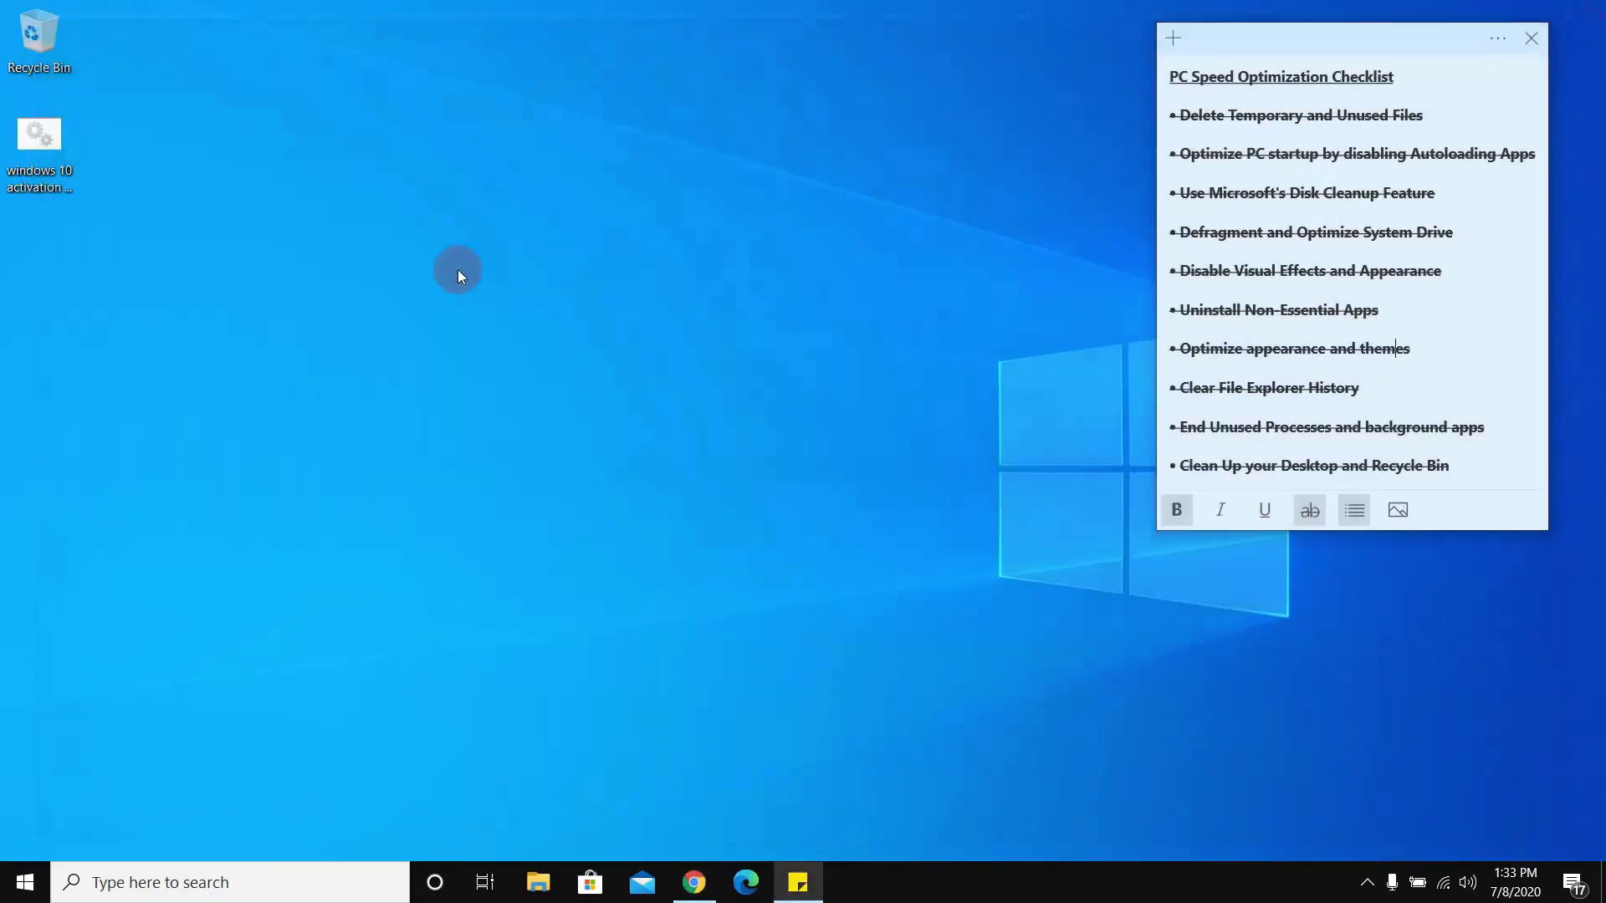
# Refresh the desktop and dismiss any open desktop options.
pyautogui.rightClick(459, 269)
pyautogui.click(497, 332)
pyautogui.rightClick(419, 154)
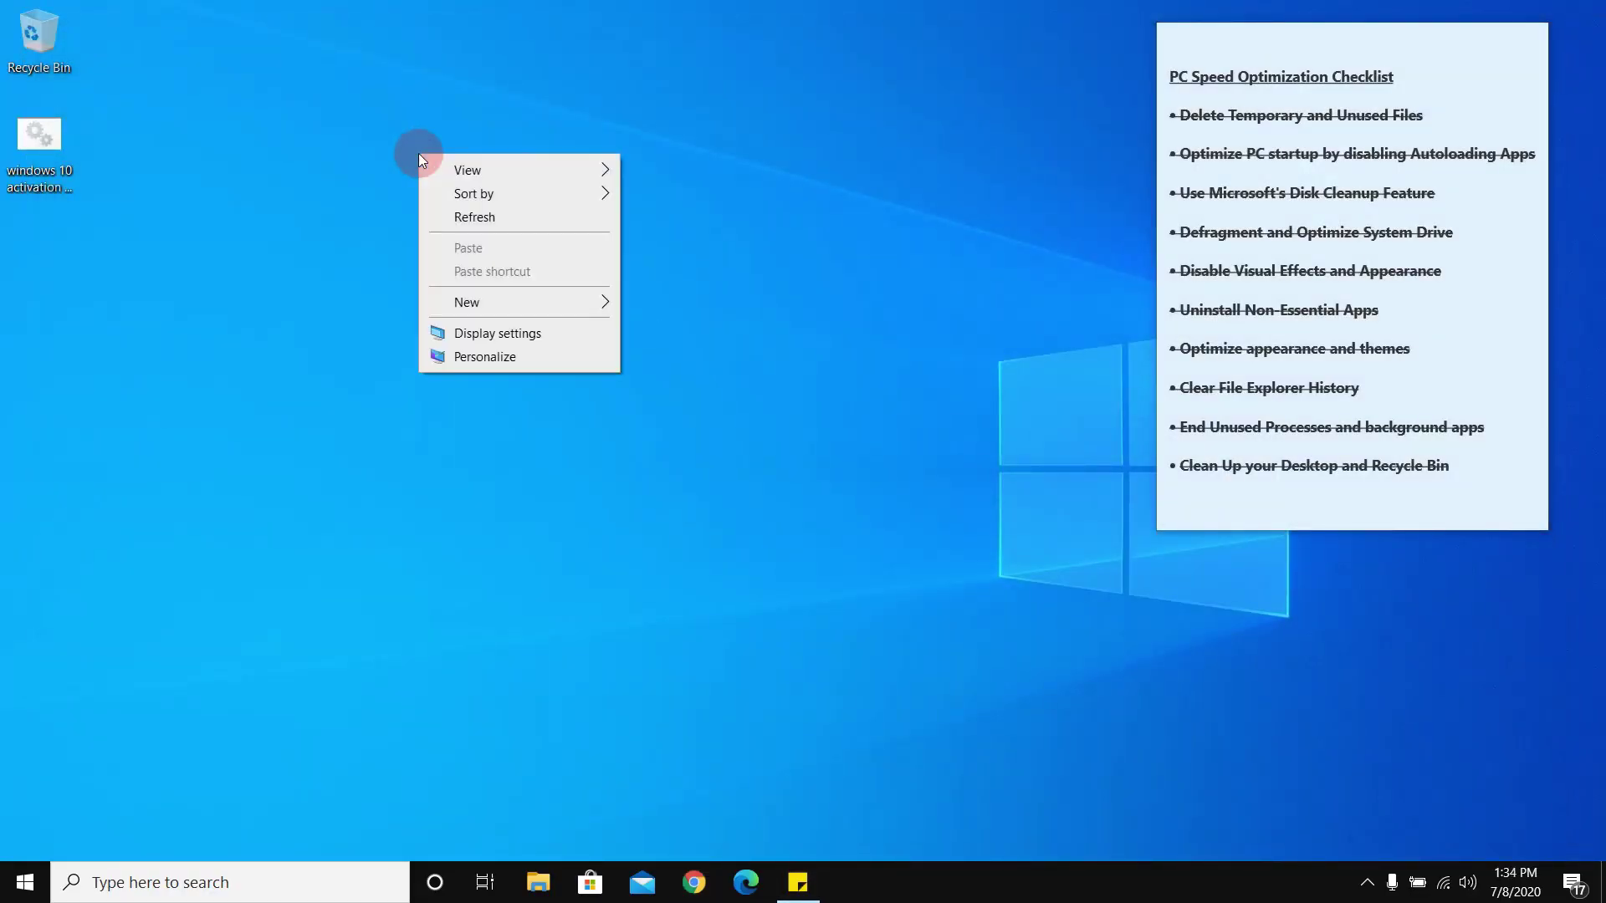
pyautogui.click(811, 132)
# Move the PC Speed Optimization Checklist note to the middle of the desktop and deselect it.
pyautogui.click(344, 251)
pyautogui.click(1049, 163)
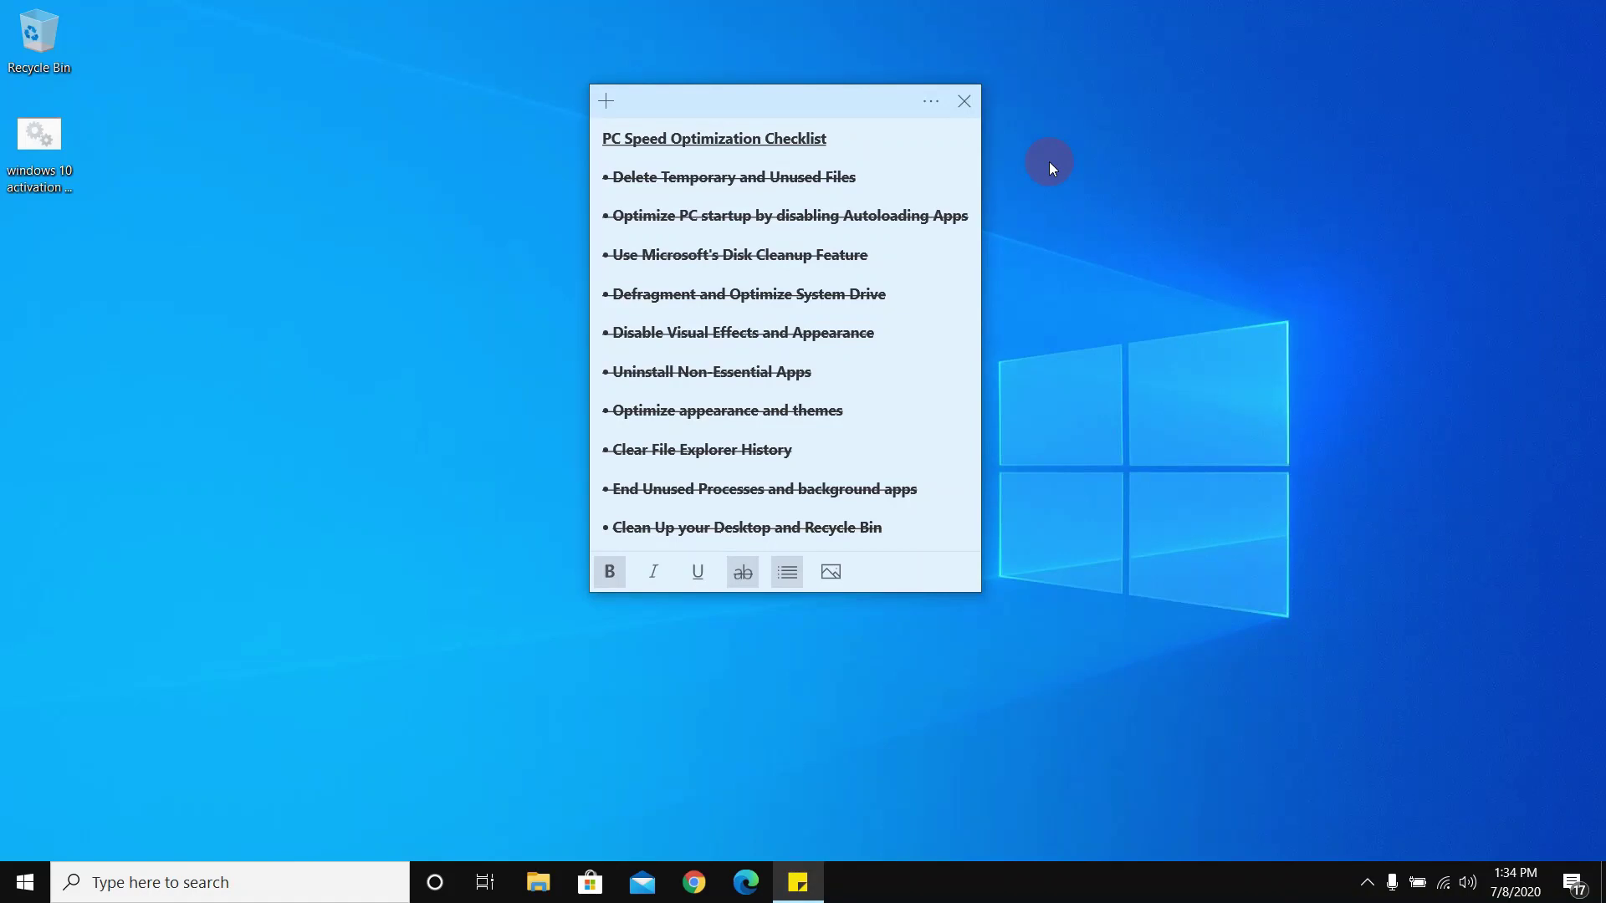
pyautogui.click(1238, 147)
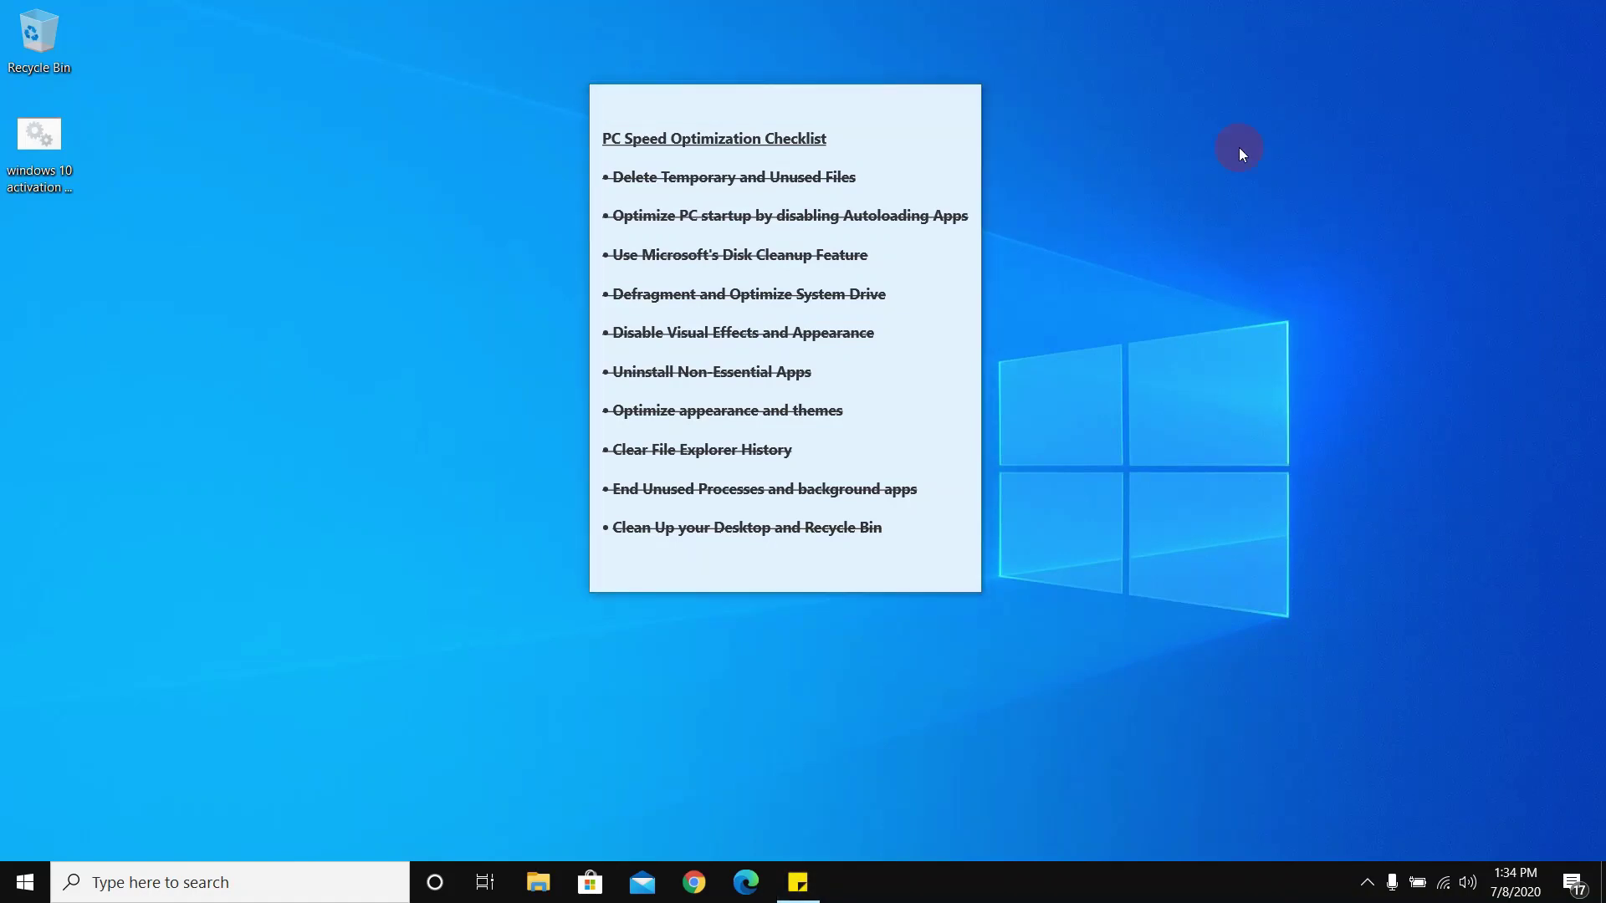